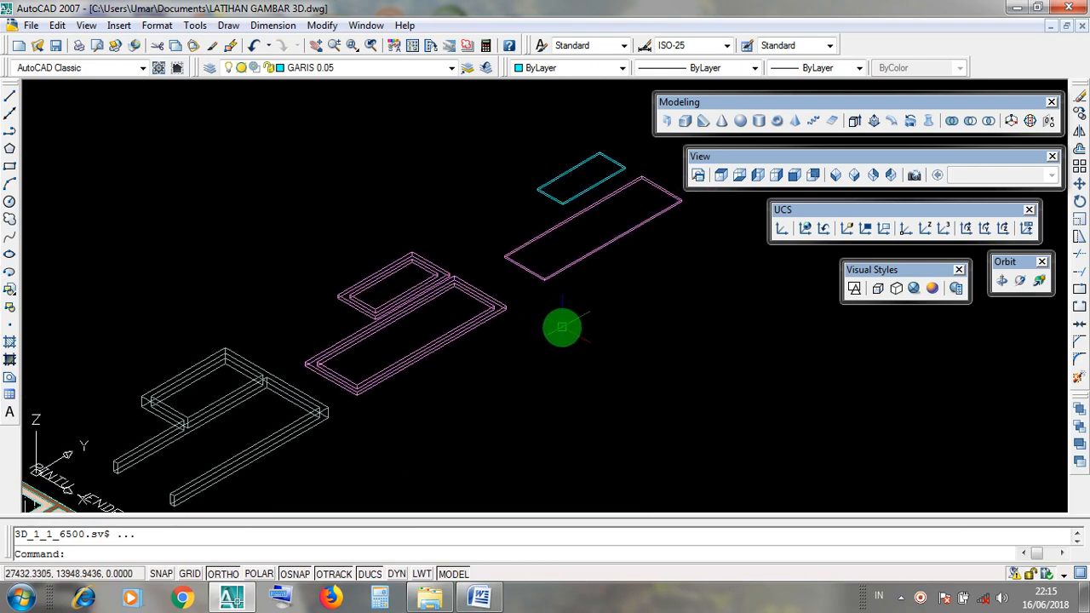
- Switch to the BELAJAR 3D 1.dwg drawing and examine the larger green door-leaf frame
click(1054, 32)
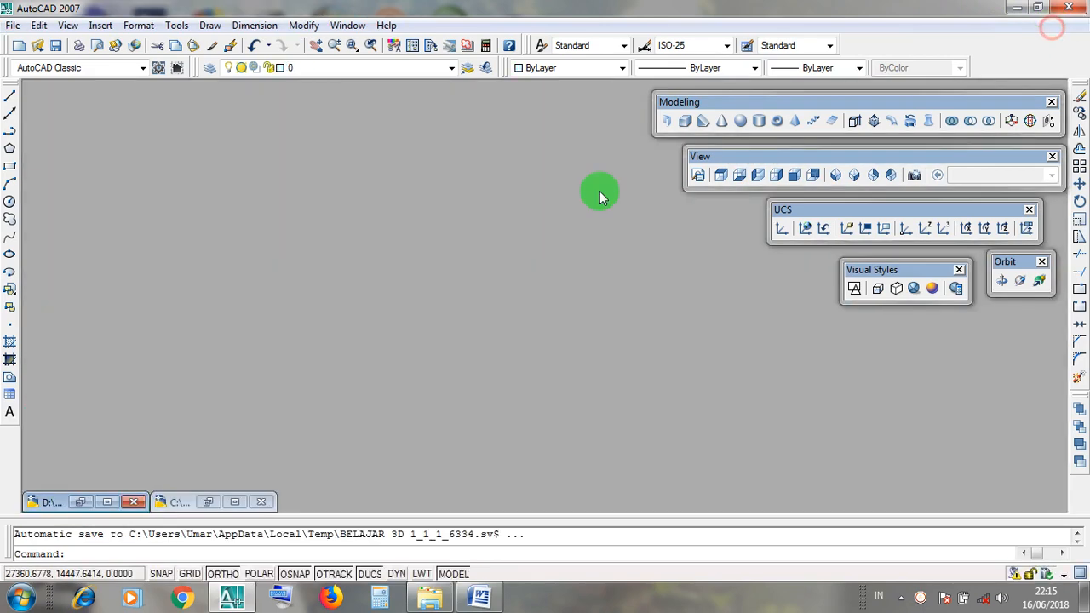
click(107, 503)
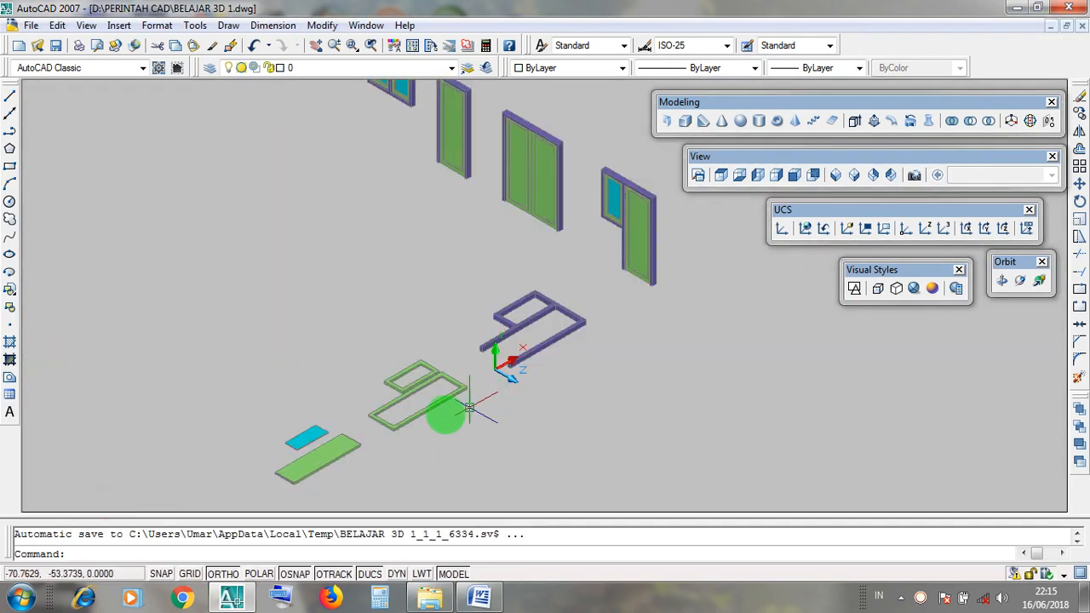
scroll(401, 440, up, 2)
mouse_move(567, 387)
middle_down()
mouse_move(401, 486)
mouse_move(519, 384)
mouse_move(519, 312)
mouse_move(594, 216)
mouse_move(491, 304)
middle_up()
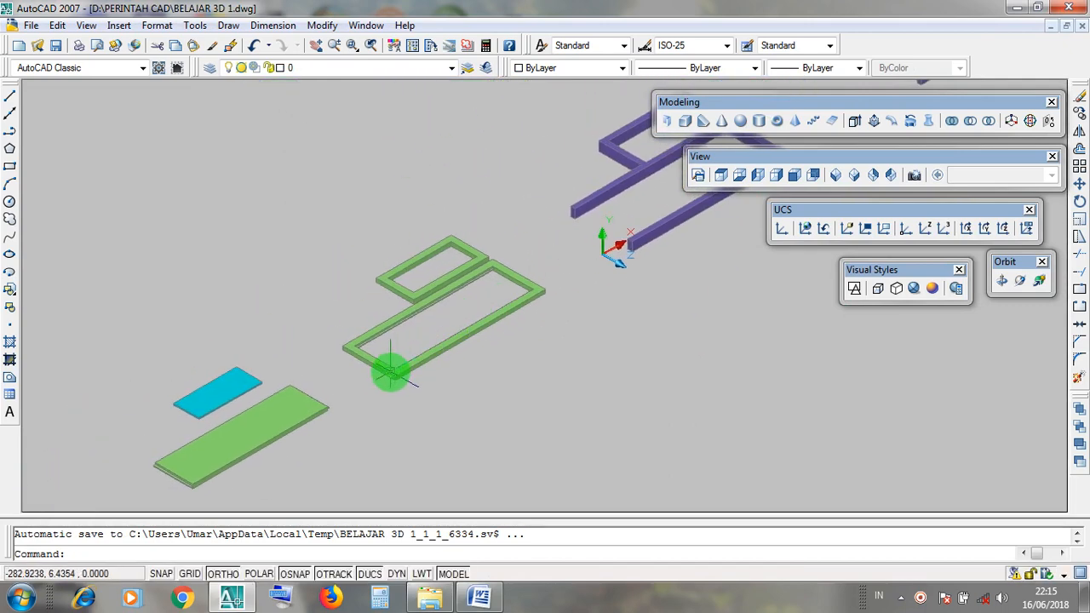
scroll(389, 369, up, 4)
click(457, 370)
key(Escape)
click(511, 285)
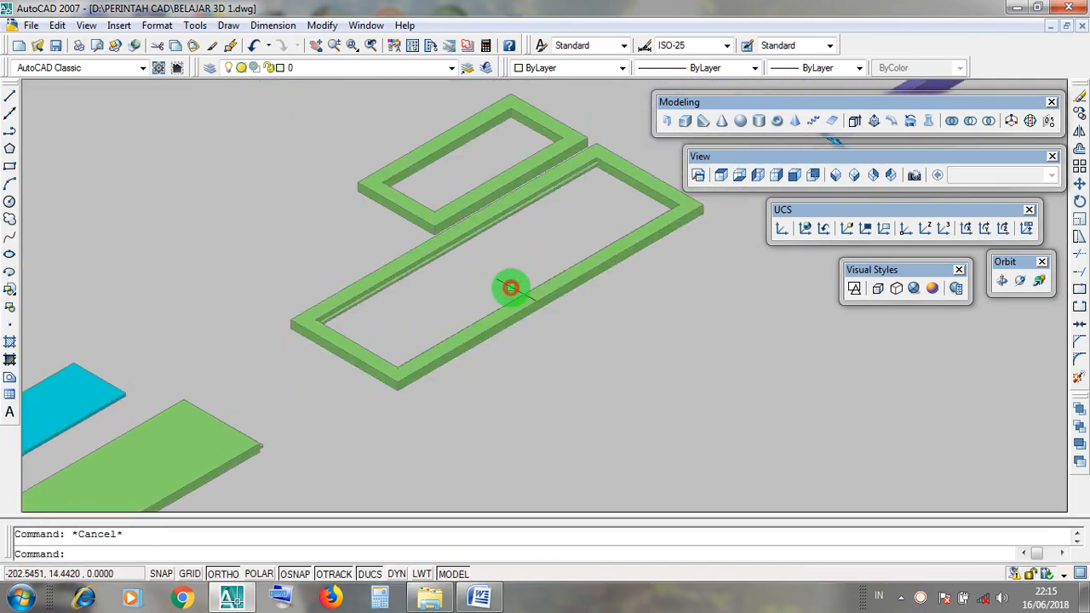
click(520, 310)
key(Escape)
click(520, 309)
middle_drag(562, 353, 576, 324)
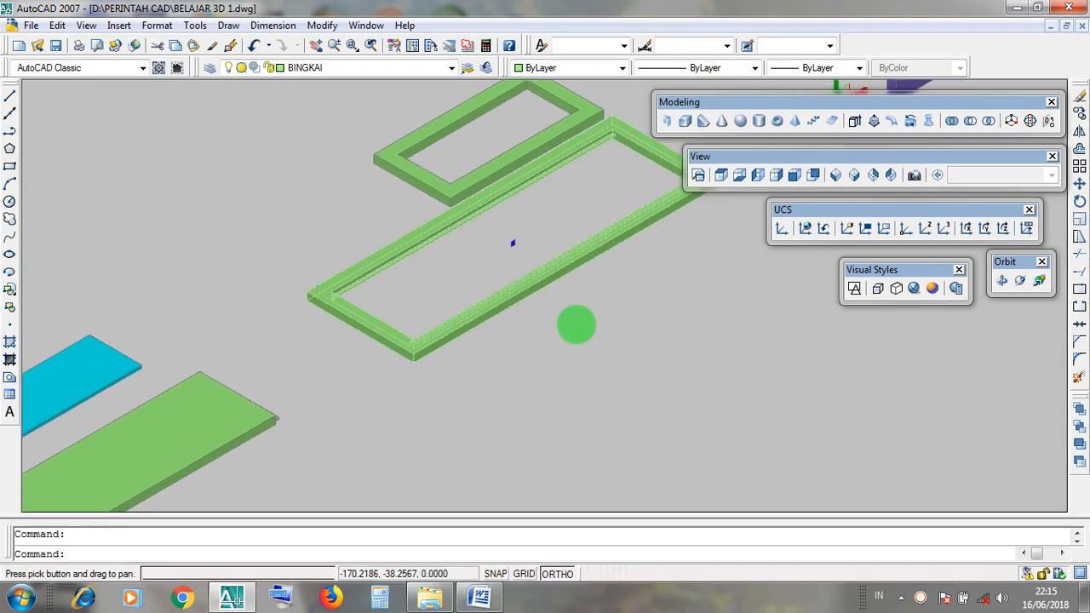
scroll(532, 334, down, 4)
key(Escape)
- Examine the flat green door panel and the opening of the larger green frame that receives it
click(383, 385)
scroll(392, 388, up, 5)
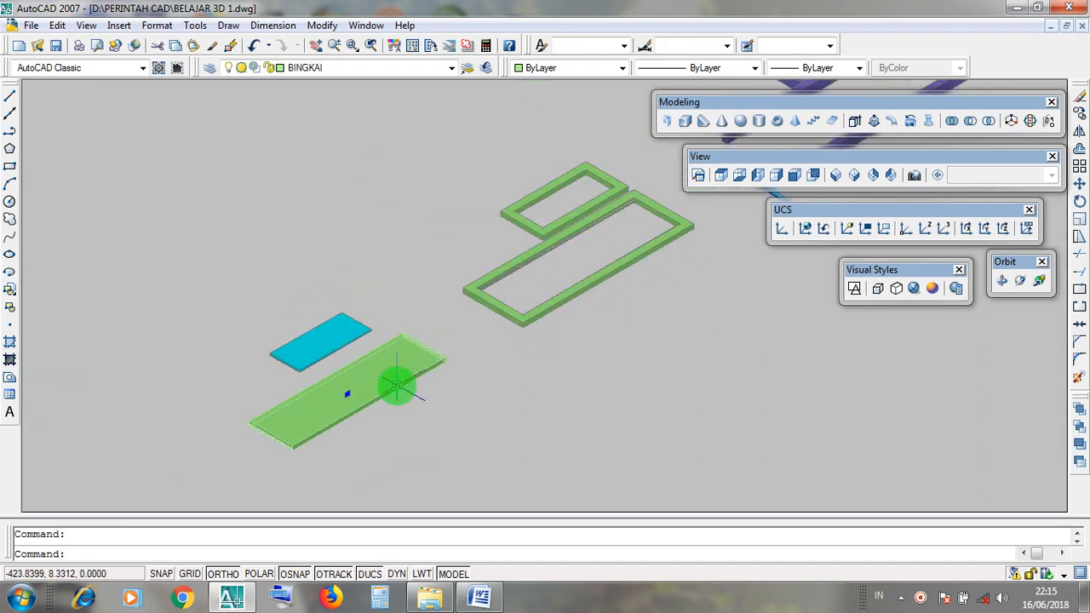
key(Escape)
click(375, 410)
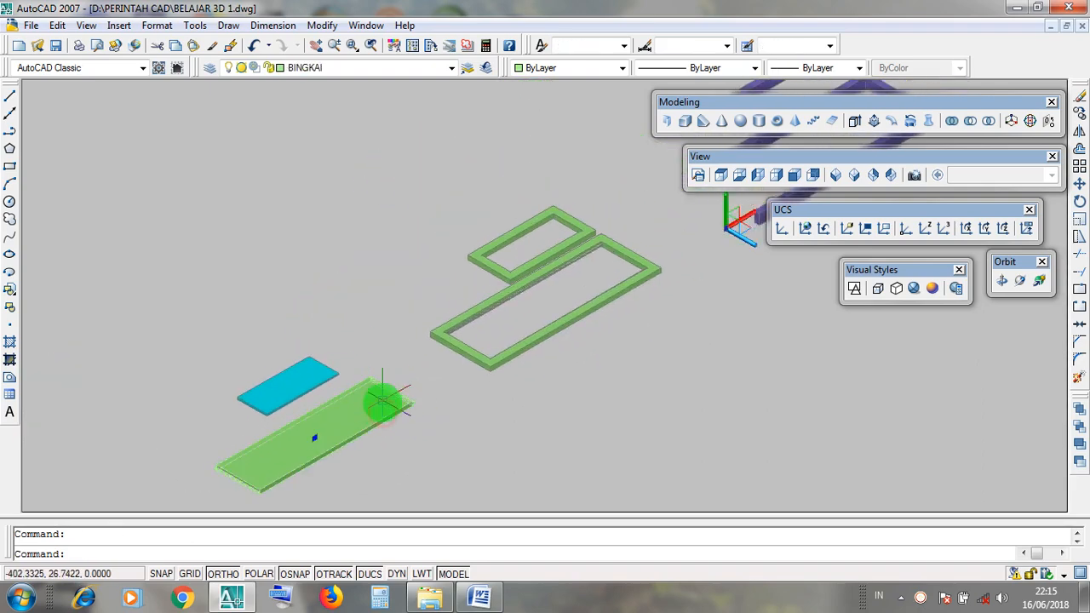
key(Escape)
click(361, 419)
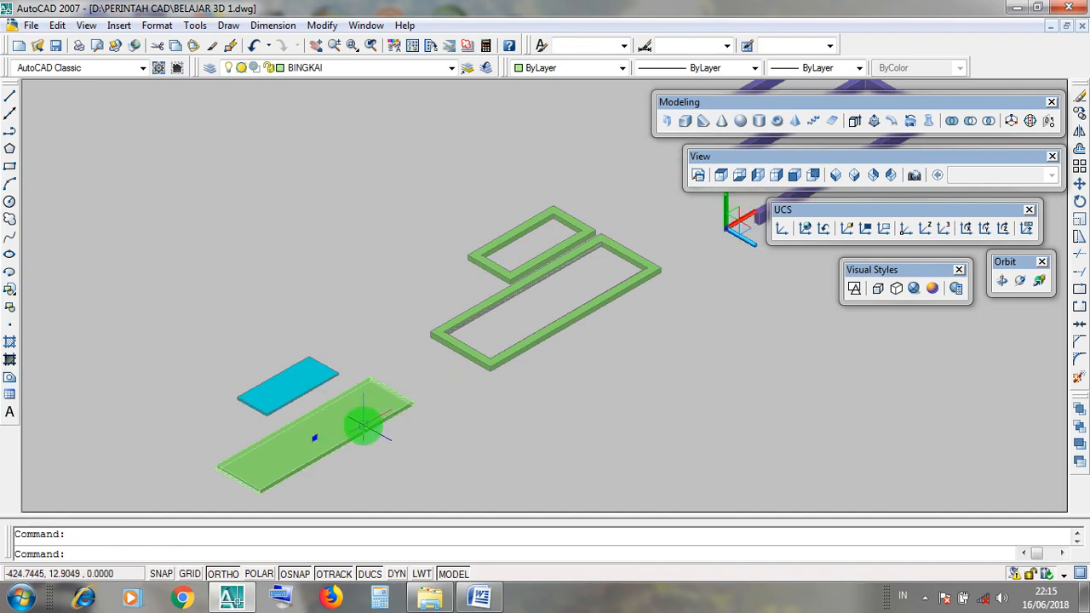
key(Escape)
click(358, 407)
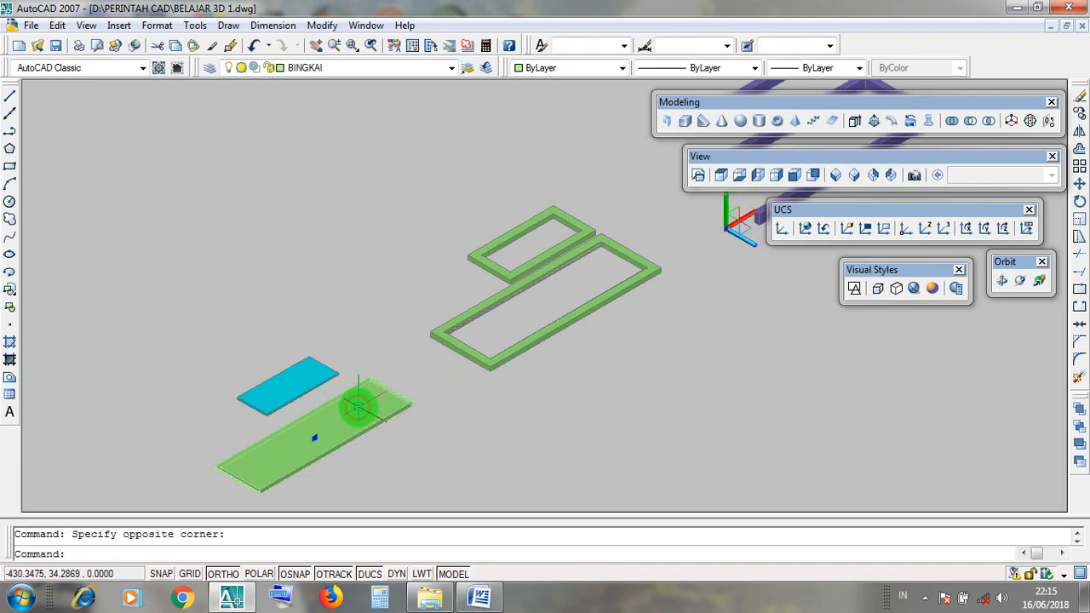
key(Escape)
click(555, 305)
click(562, 292)
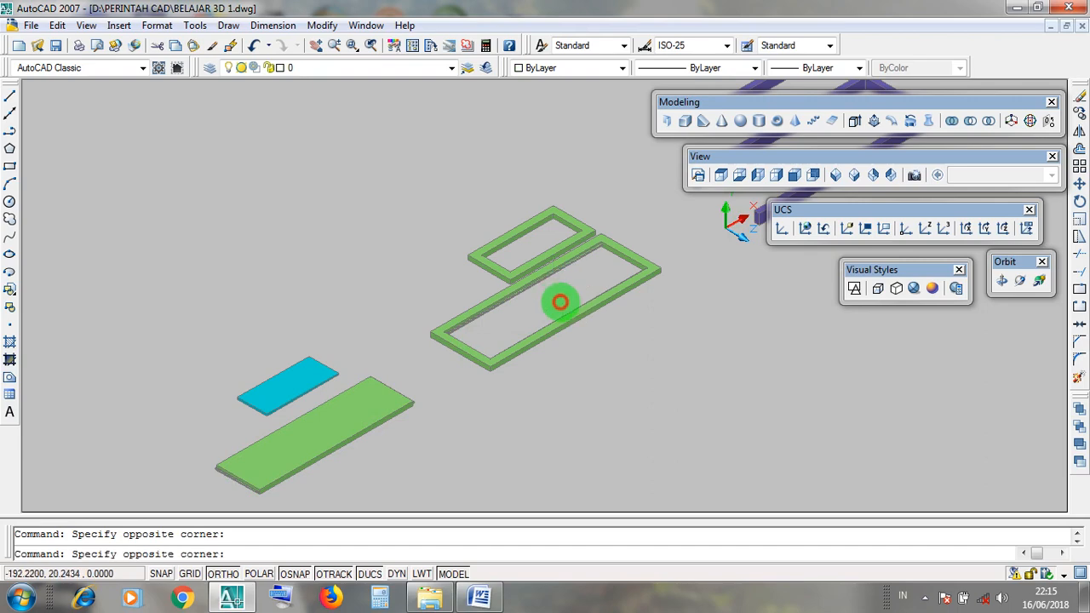
middle_drag(555, 294, 547, 360)
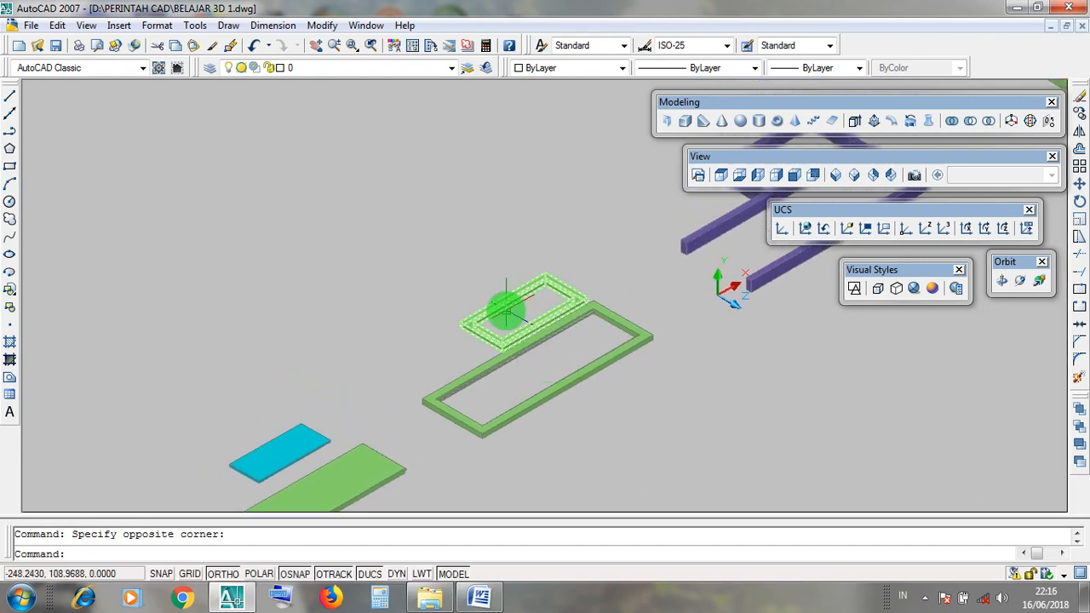
- Examine the smaller green window frame and the cyan glass pane that belongs in its opening
click(507, 309)
key(Escape)
scroll(511, 314, up, 3)
click(542, 318)
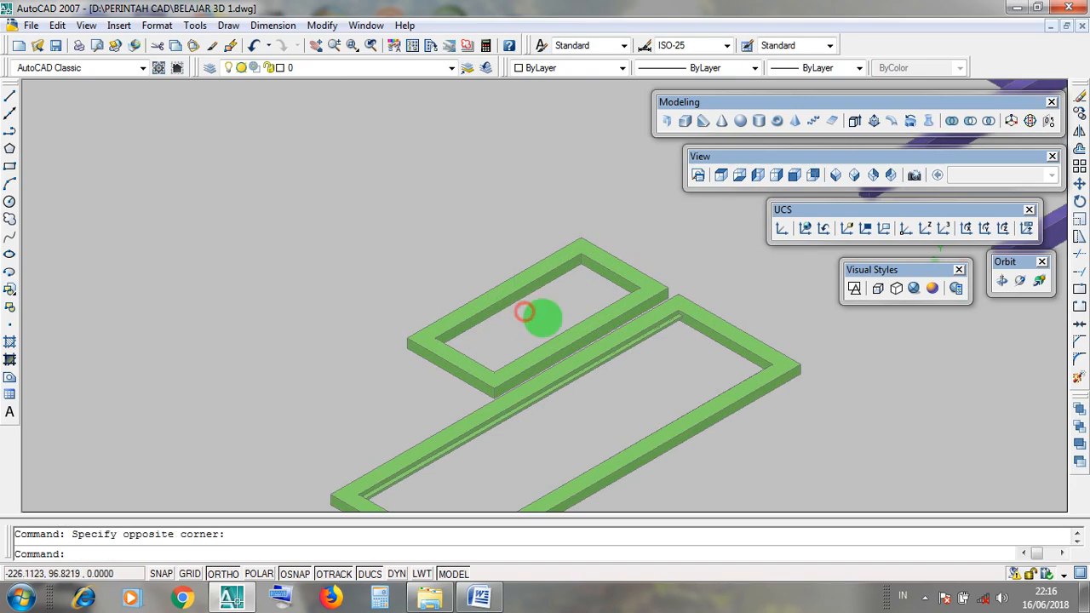
scroll(543, 318, down, 3)
key(Escape)
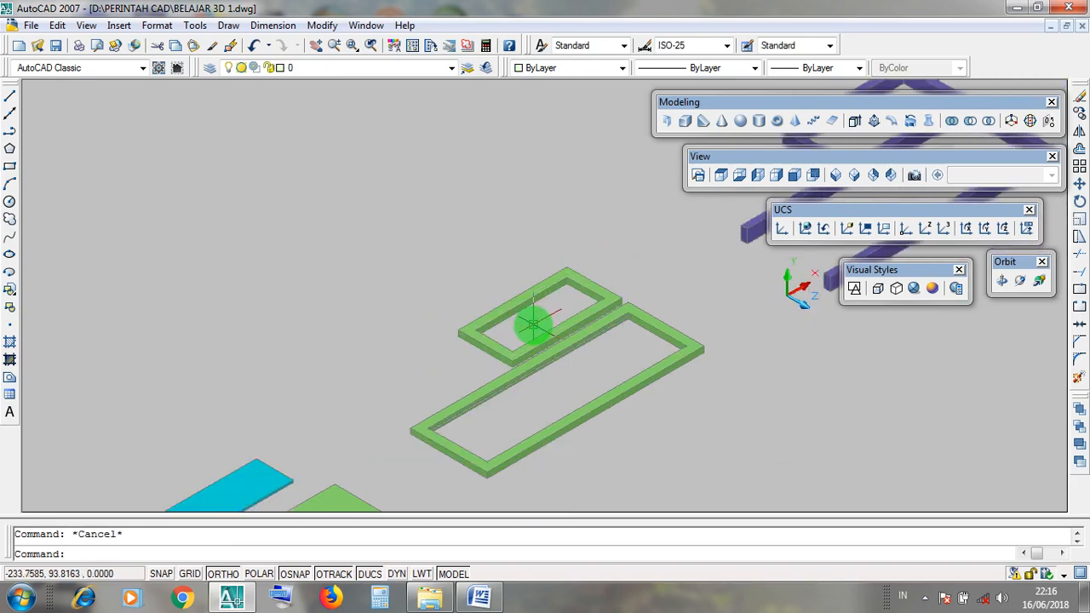
middle_drag(368, 371, 475, 333)
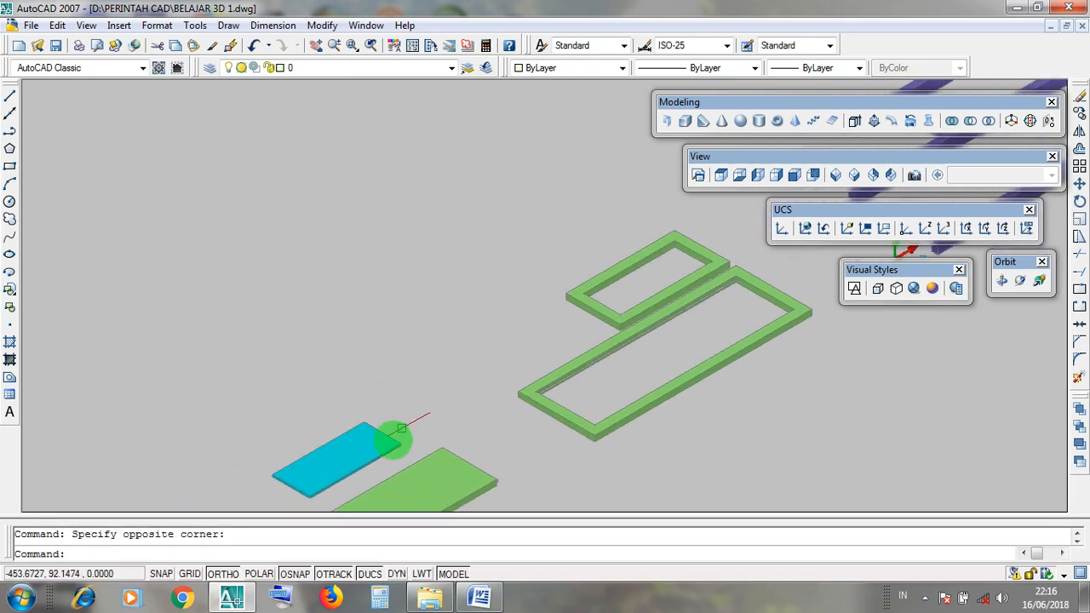
click(360, 433)
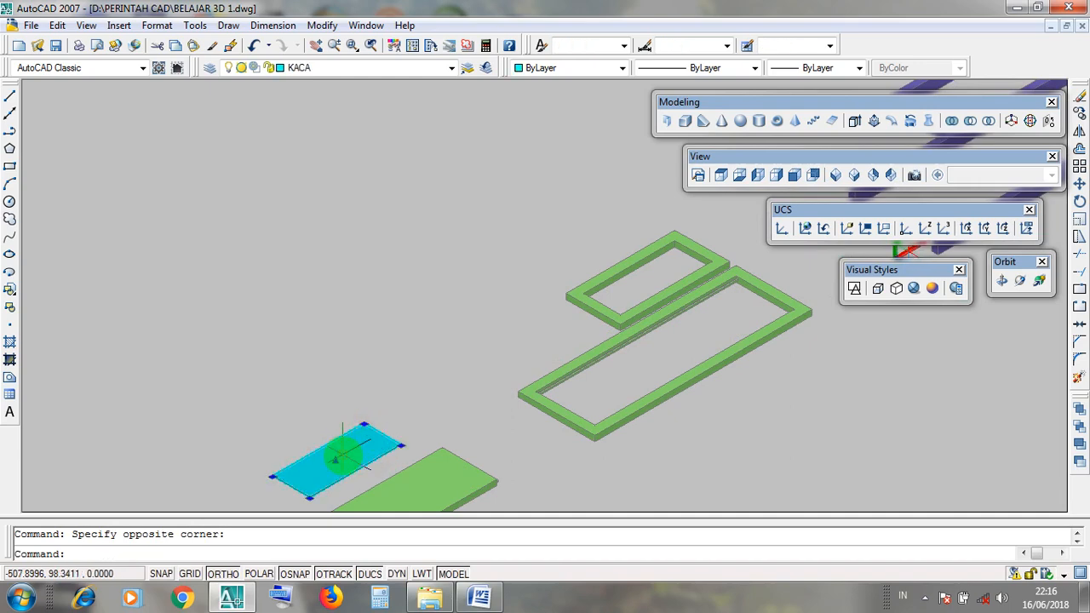
click(637, 284)
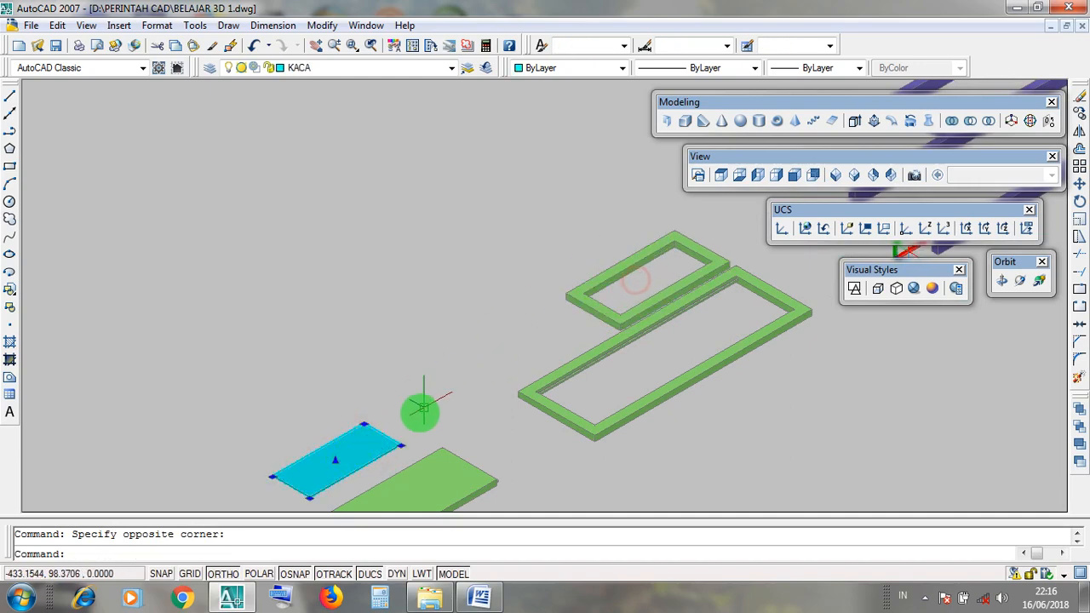
click(648, 285)
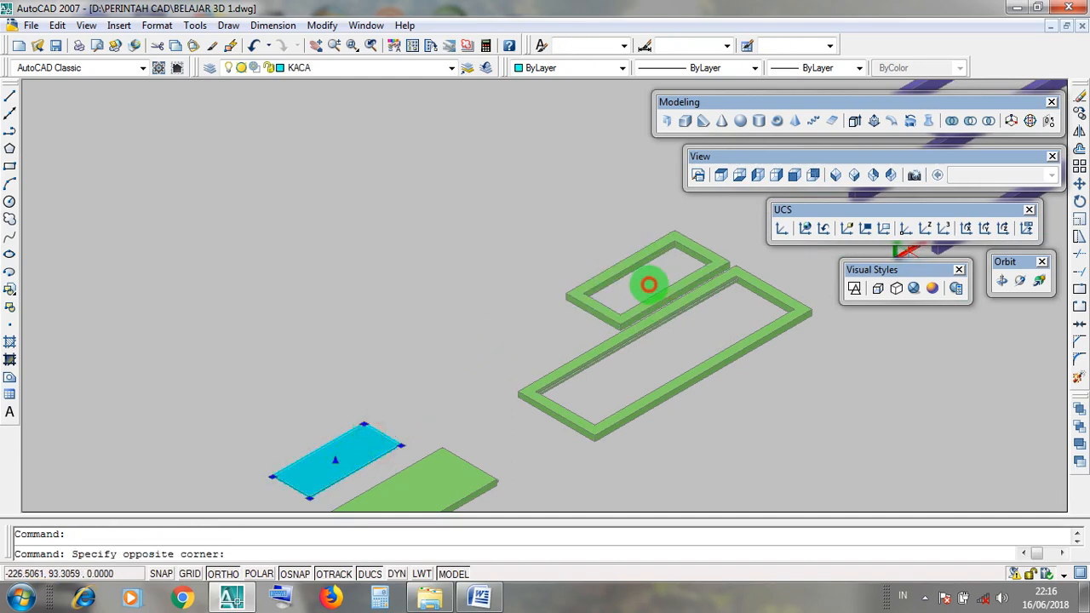
key(Escape)
- Examine how the two green frames relate to the openings of the purple door-and-window jamb
middle_drag(605, 256, 326, 425)
scroll(449, 361, down, 4)
click(436, 455)
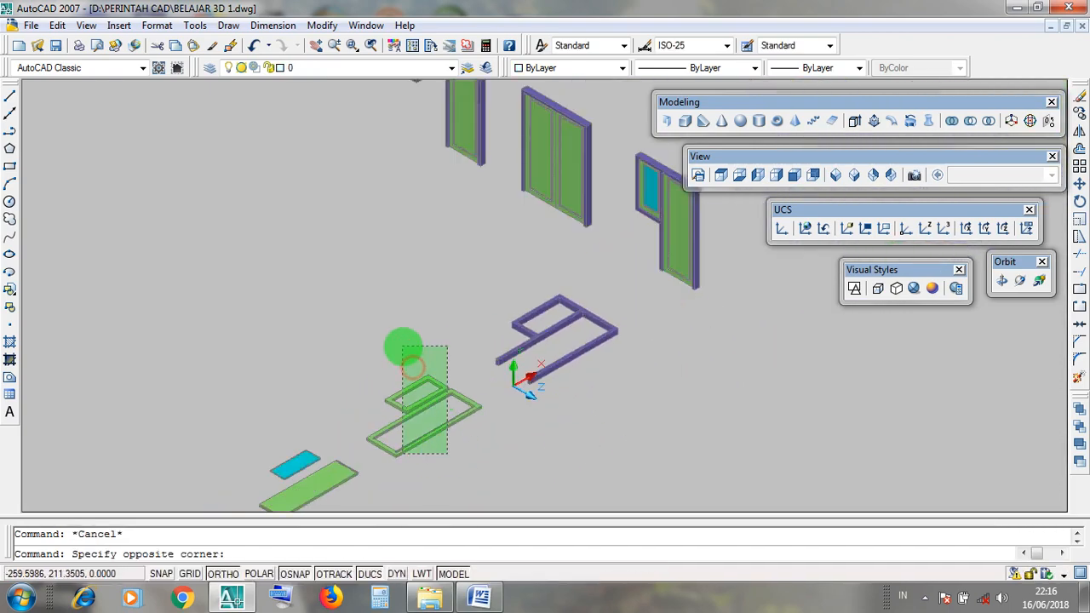
click(402, 345)
scroll(569, 334, up, 4)
key(Escape)
click(621, 346)
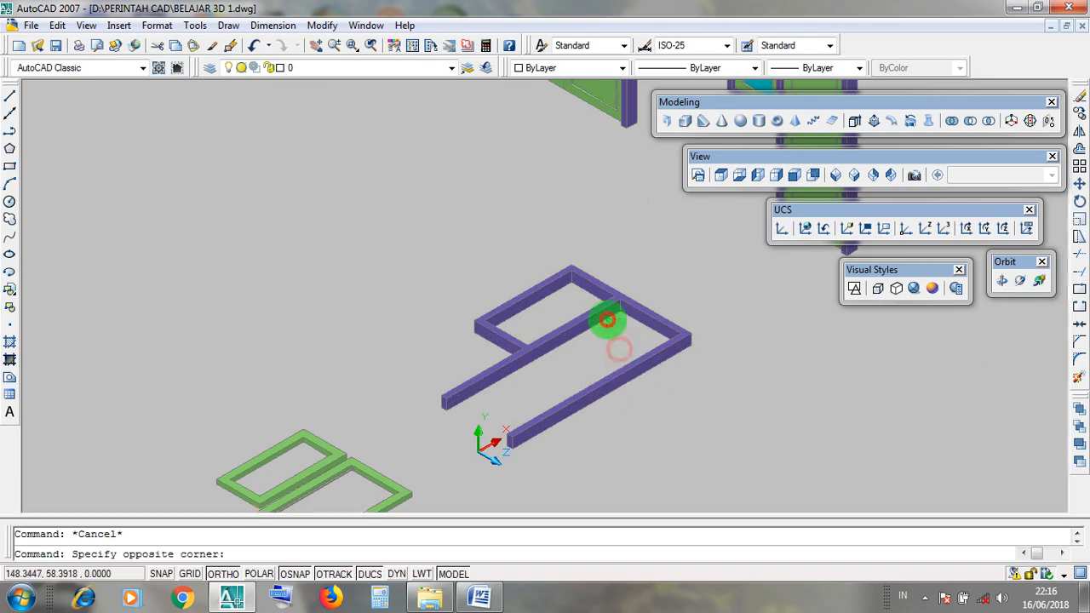
click(604, 316)
key(Escape)
middle_drag(402, 471, 400, 441)
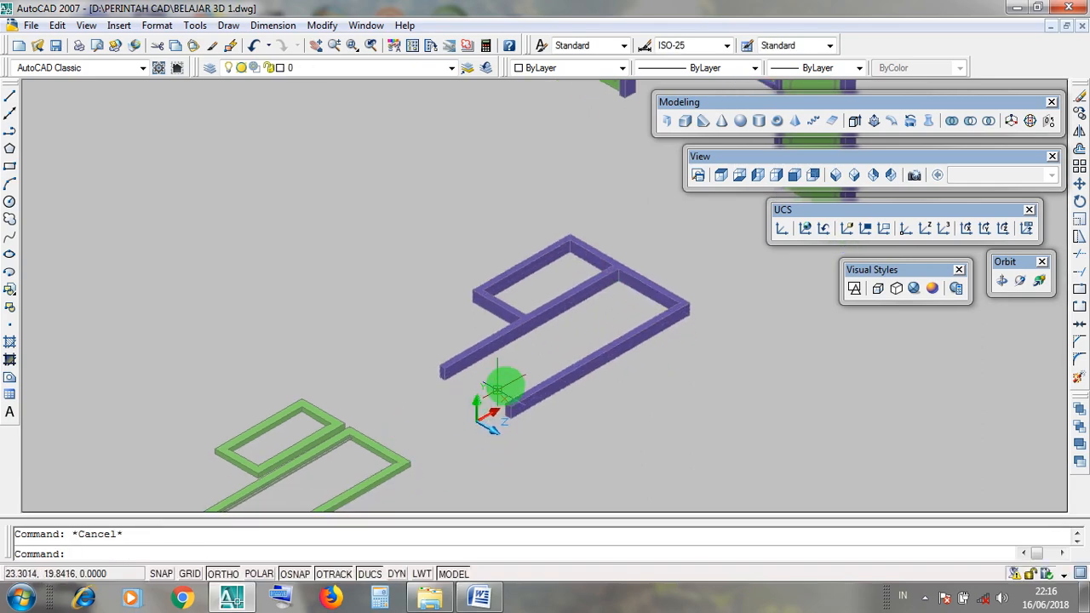
click(642, 370)
click(583, 273)
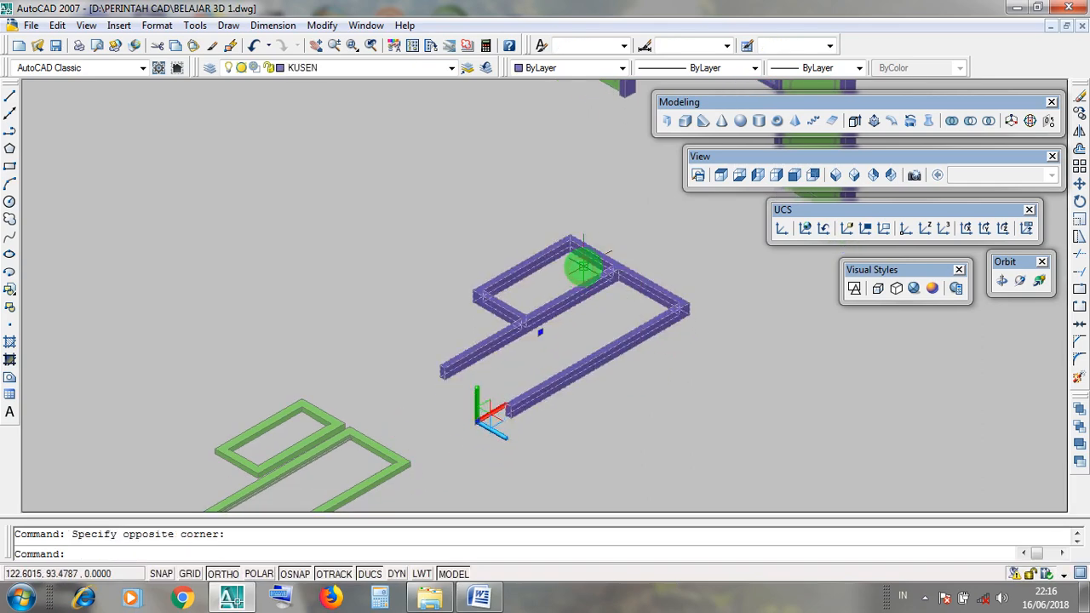
key(Escape)
- Examine the assembled upright door-and-window unit, including from a nearly frontal angle
middle_drag(623, 253, 472, 460)
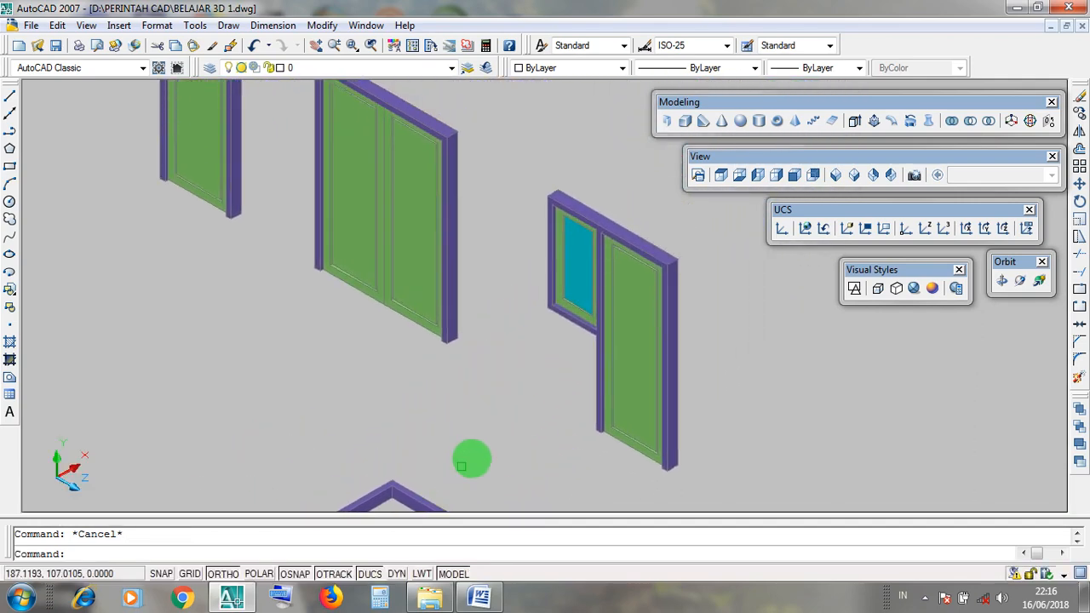
scroll(684, 346, up, 2)
click(715, 364)
click(545, 255)
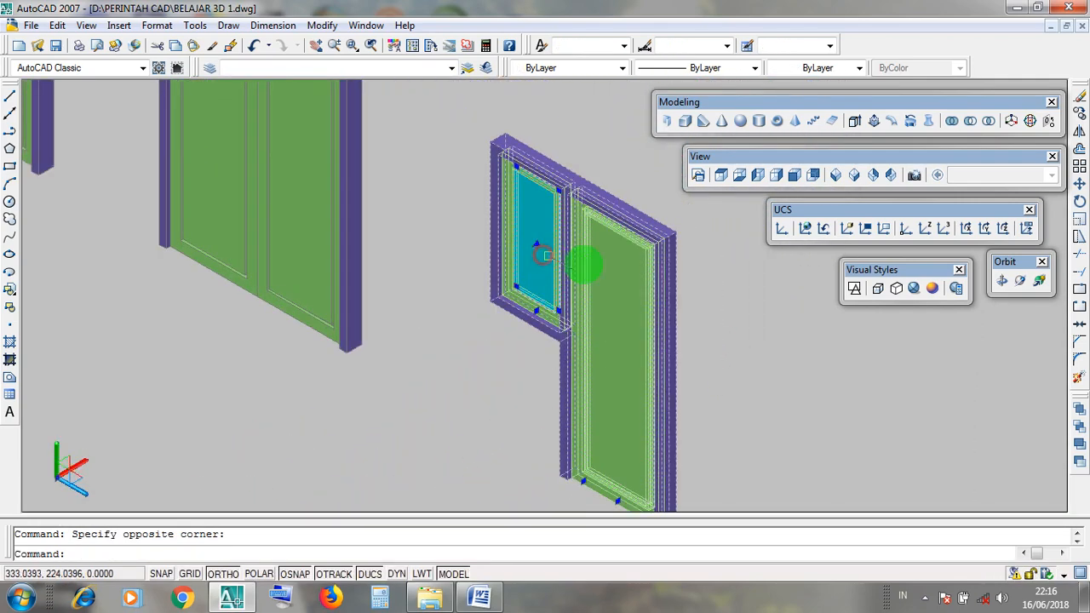
key(Escape)
click(723, 343)
click(519, 282)
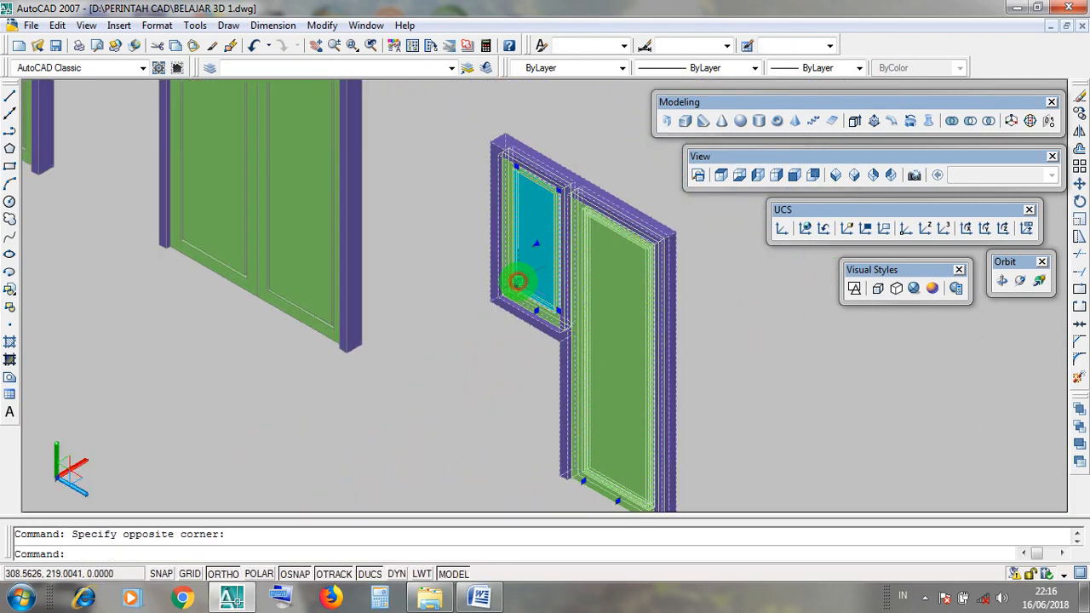
click(956, 288)
click(1016, 286)
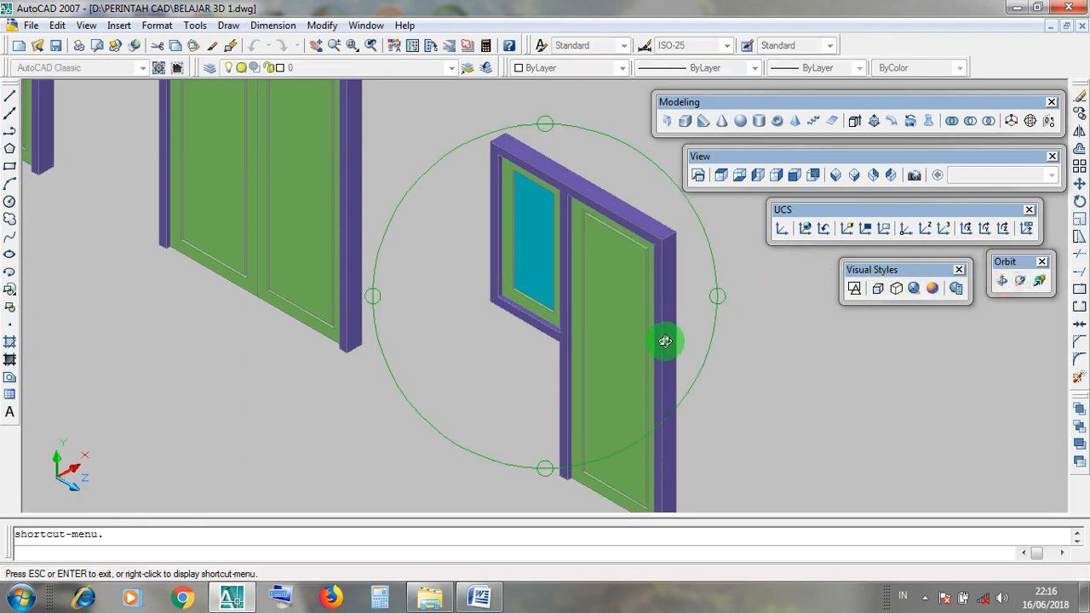
drag(662, 338, 639, 316)
key(Escape)
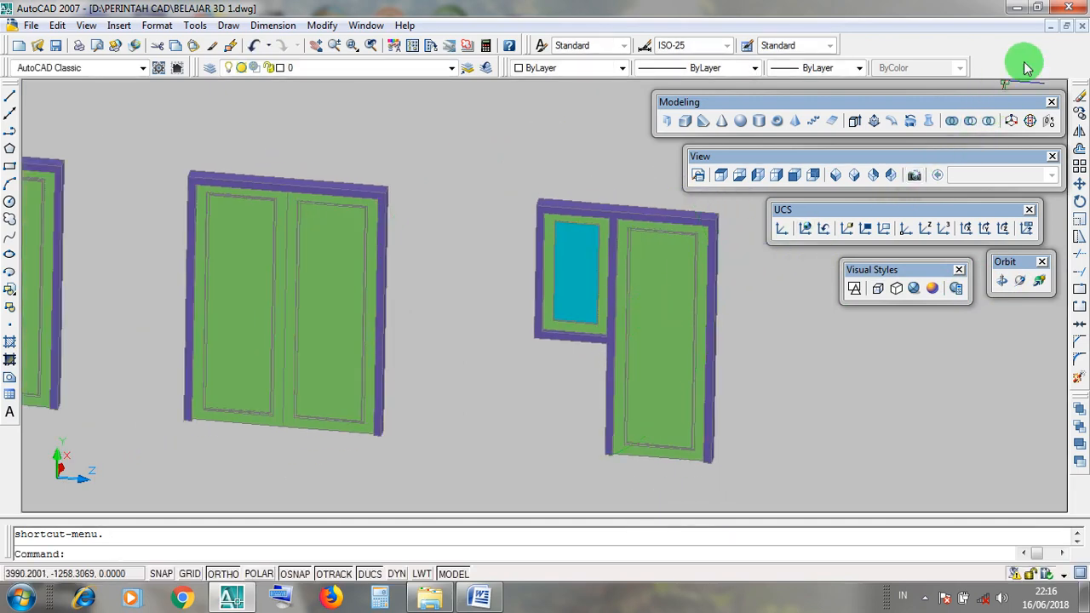
- Switch back to the LATIHAN GAMBAR 3D.dwg drawing and display its model in the Realistic visual style
click(1053, 26)
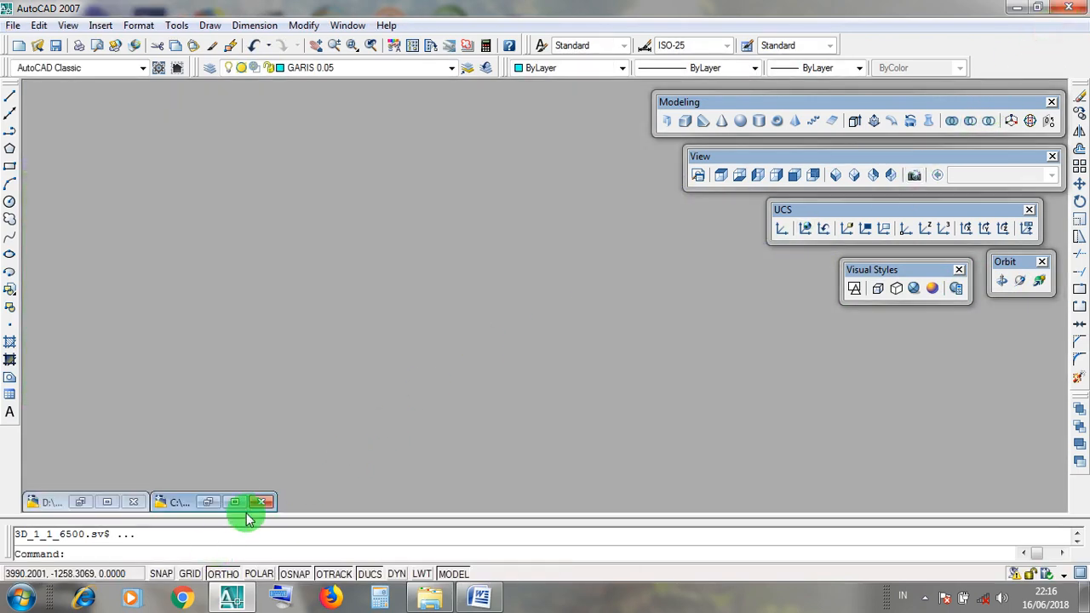
click(258, 496)
scroll(561, 373, down, 4)
scroll(537, 341, up, 4)
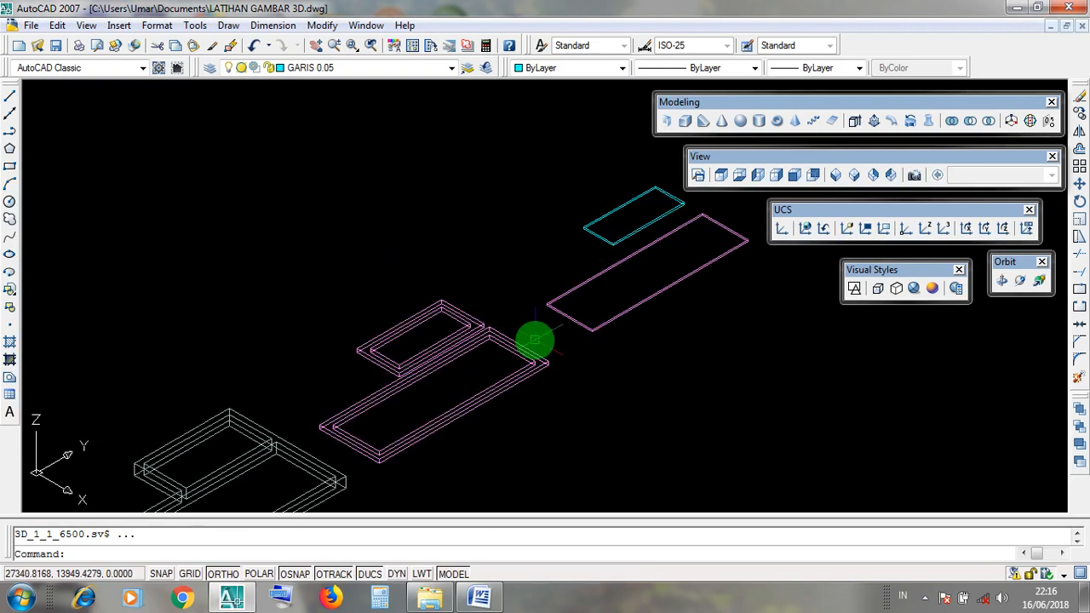
scroll(612, 357, up, 3)
scroll(551, 390, down, 1)
scroll(574, 346, down, 3)
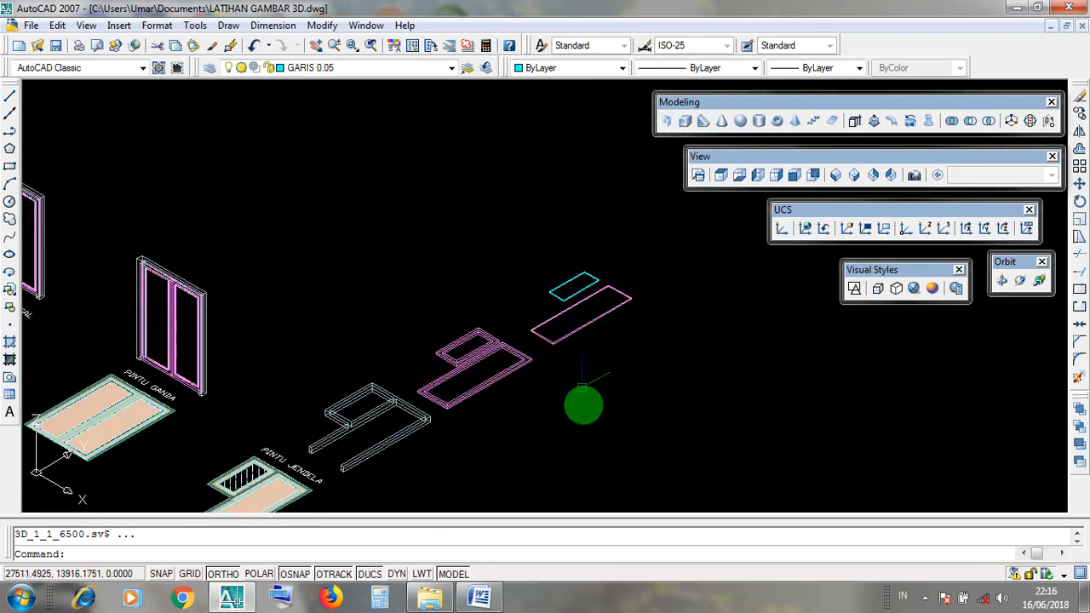
middle_drag(584, 401, 588, 345)
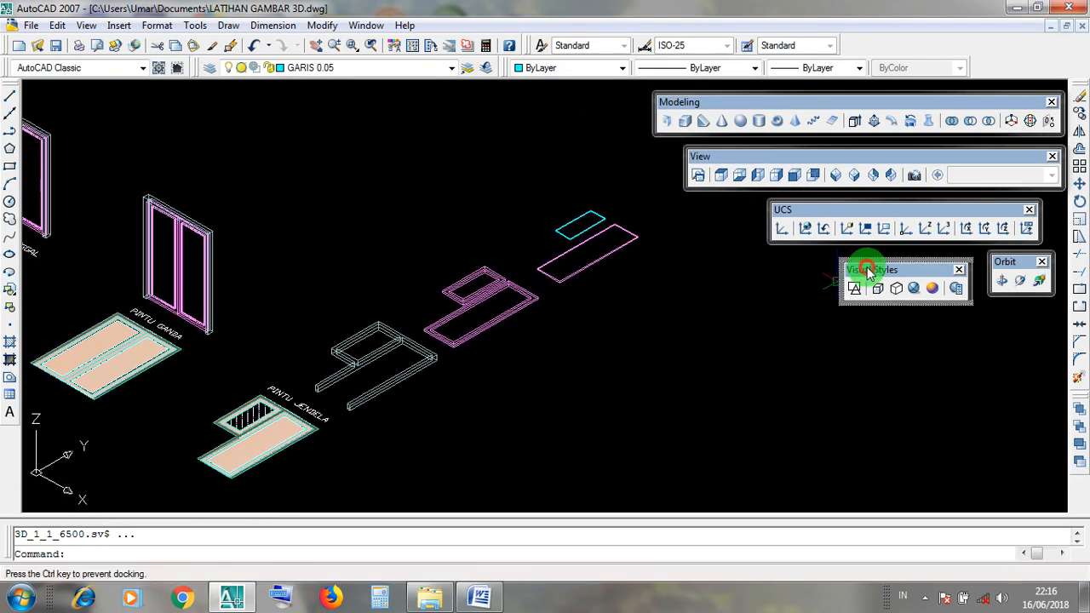
click(914, 289)
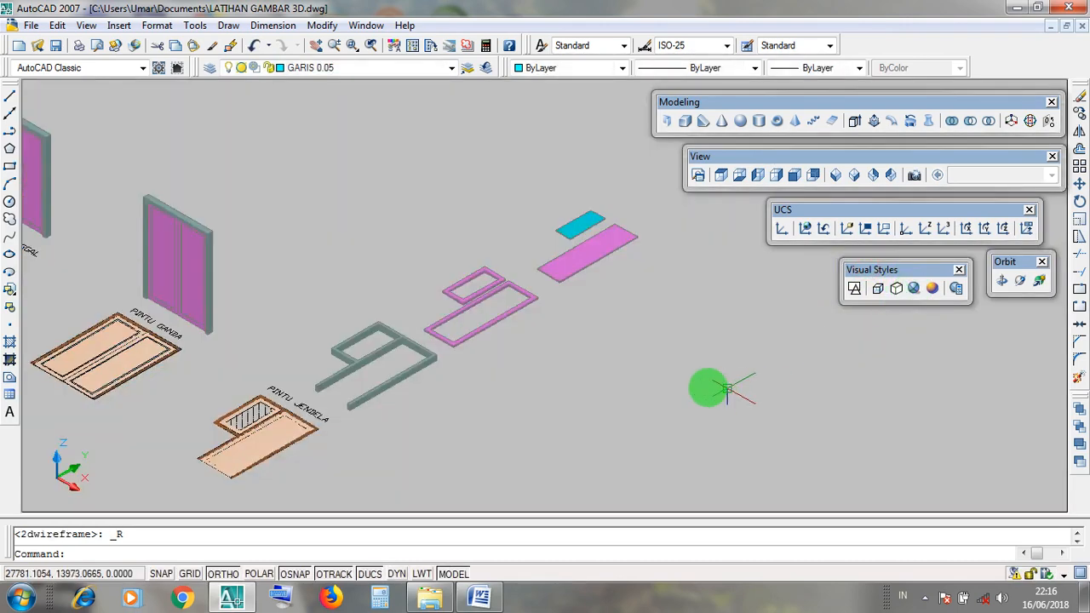
- Examine the magenta door panel, the larger magenta frame and the cyan glass pane as separate parts
mouse_move(711, 385)
shift+middle_down()
mouse_move(610, 419)
mouse_move(621, 383)
mouse_move(604, 372)
shift+middle_up()
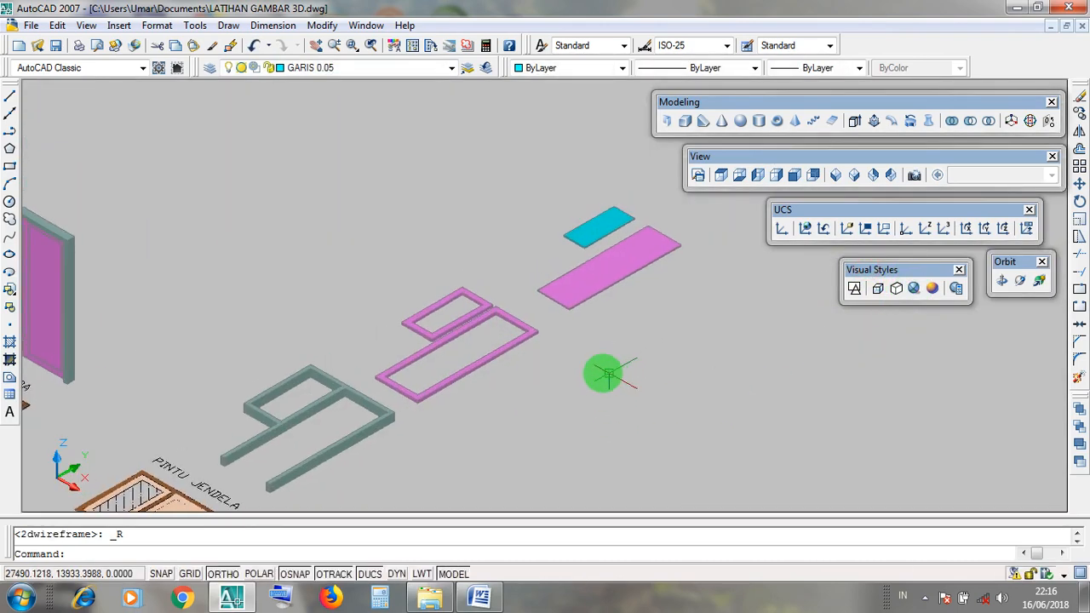
click(590, 300)
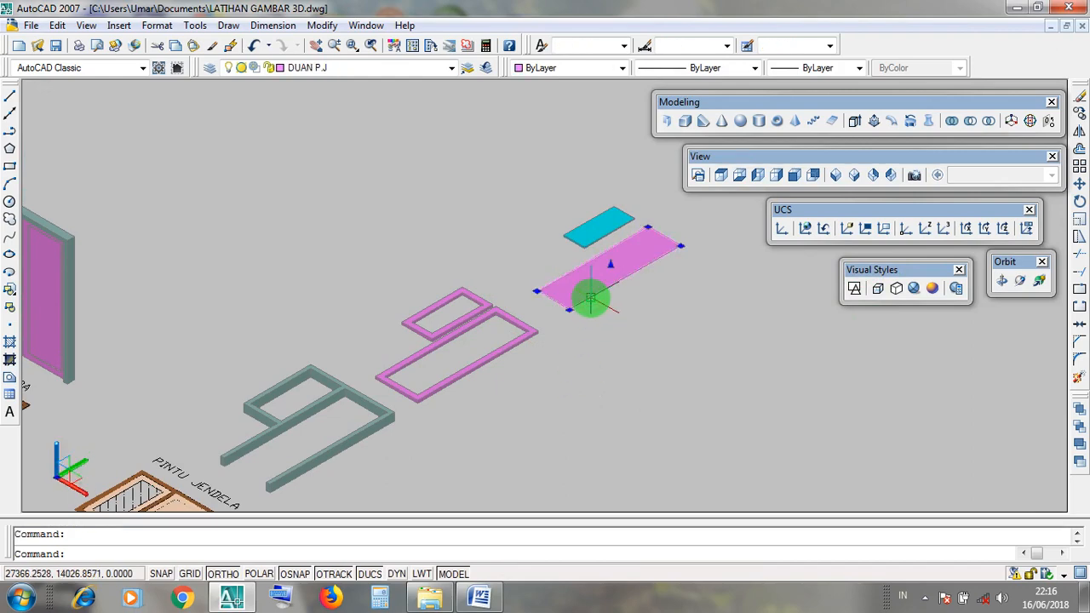
key(Escape)
click(536, 336)
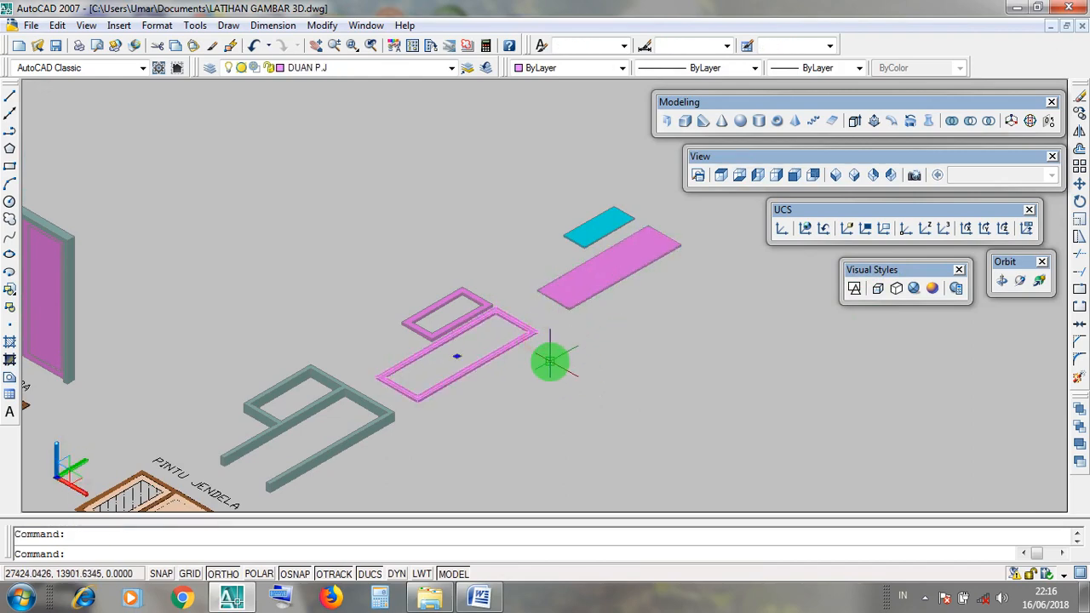
key(Escape)
click(581, 241)
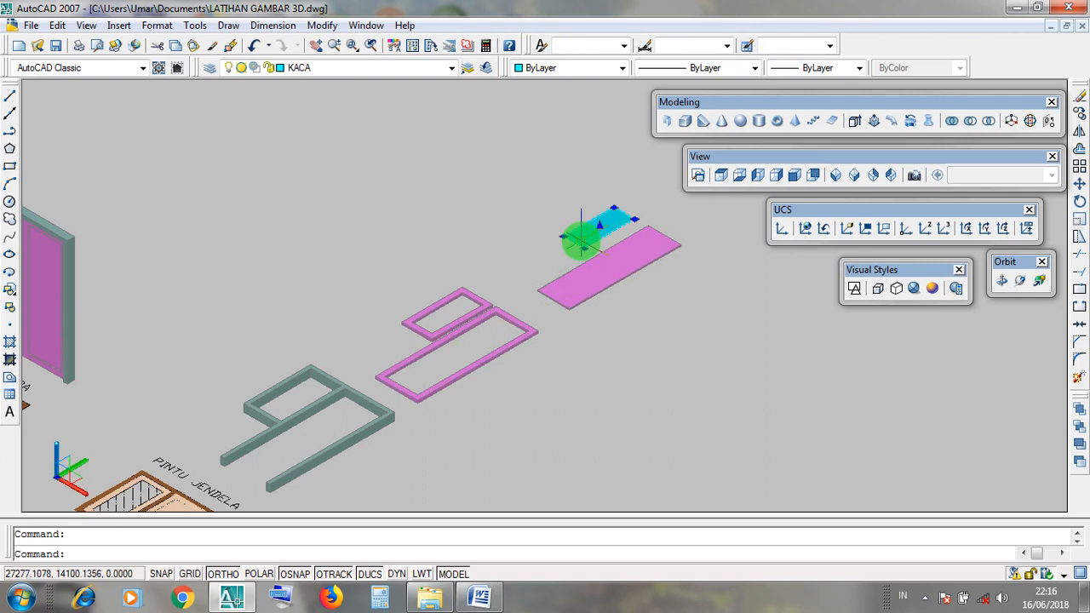
- Examine the smaller magenta frame and the green door-and-window jamb as separate parts
key(Escape)
click(472, 293)
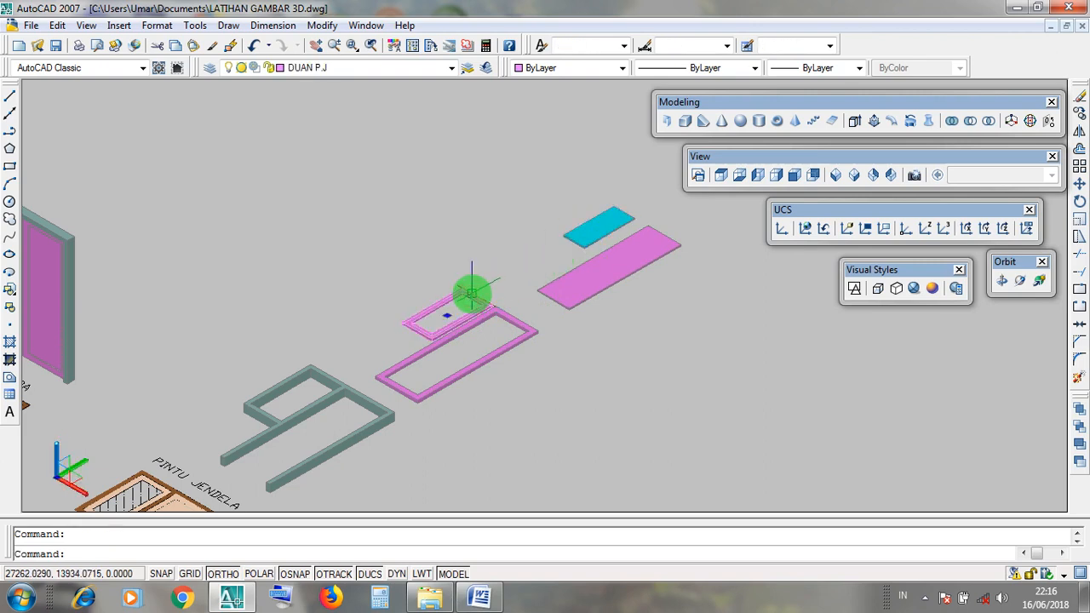
key(Escape)
click(341, 419)
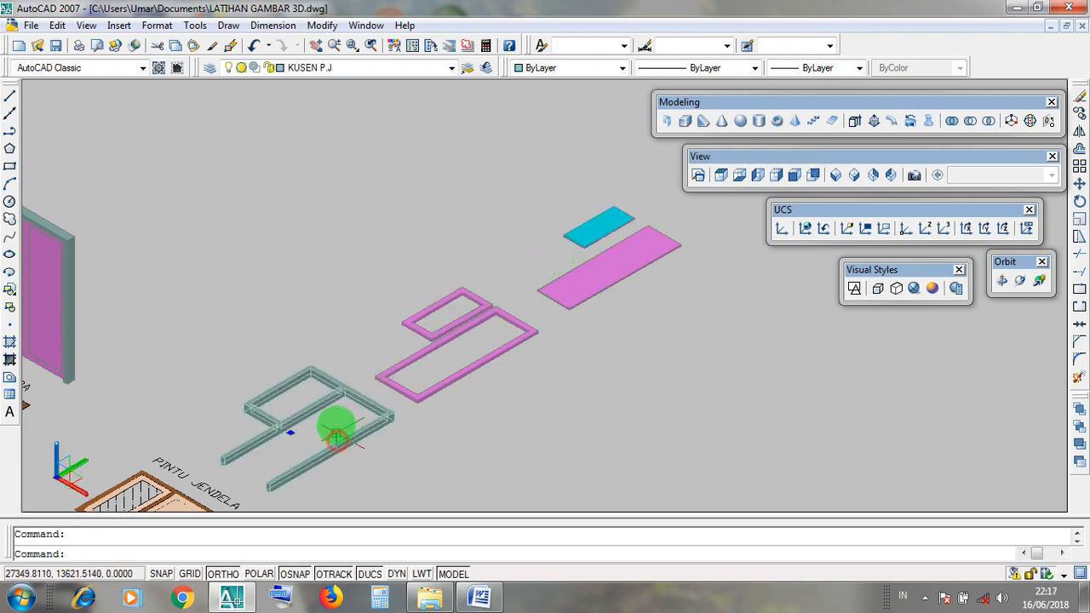
key(Escape)
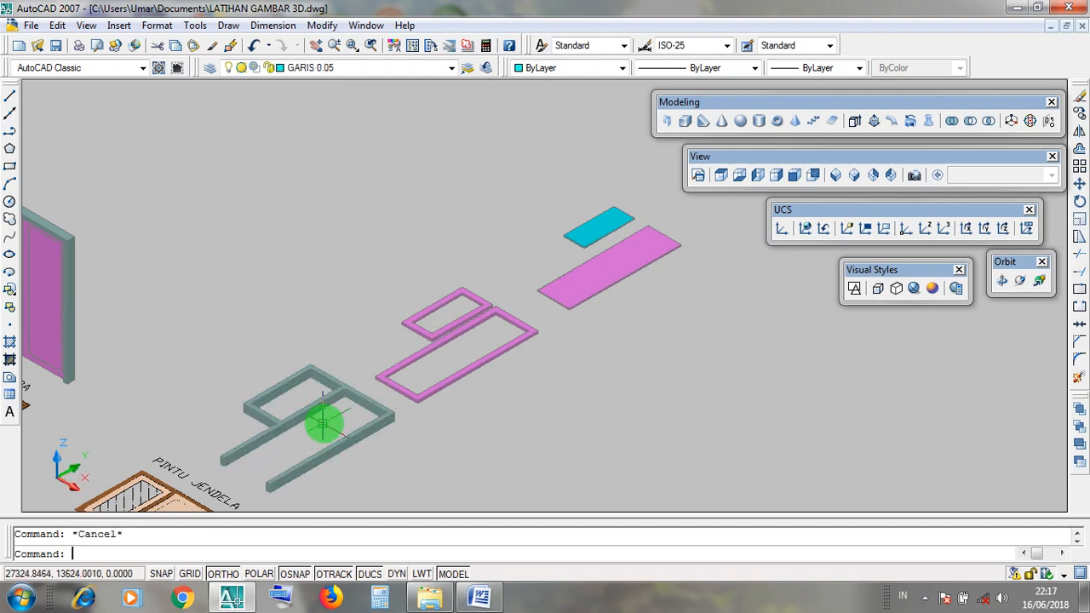
middle_drag(511, 377, 477, 377)
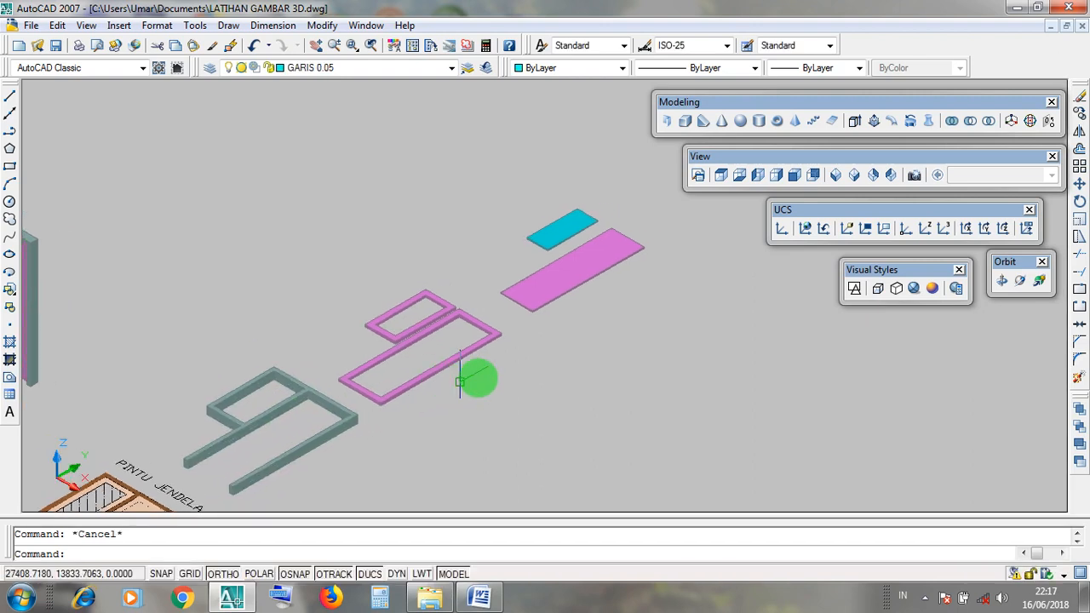
- Switch the model display to the 2D Wireframe visual style
click(855, 290)
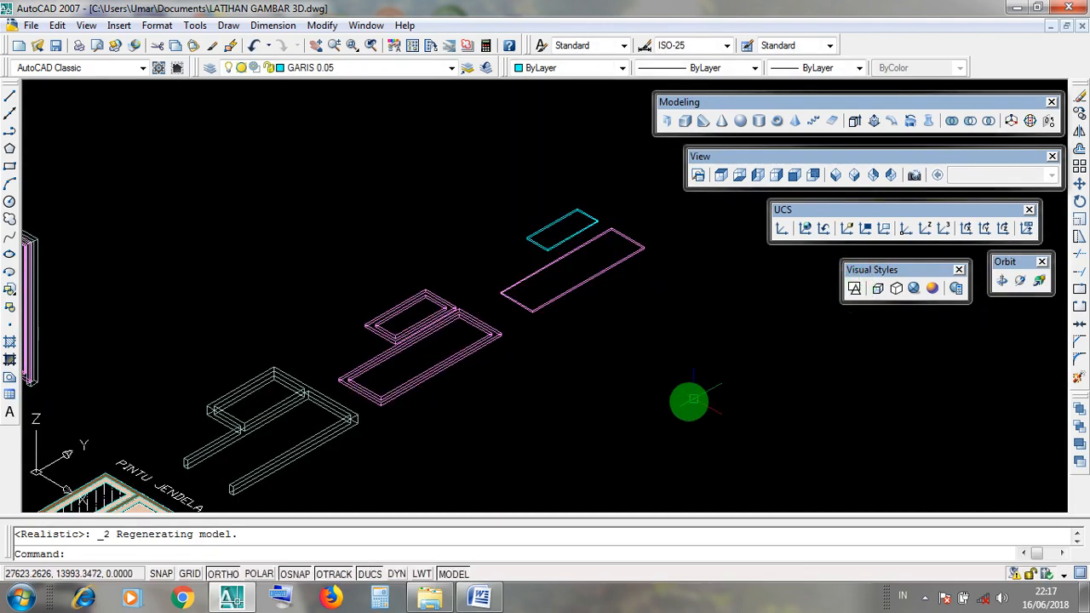
middle_drag(689, 397, 660, 407)
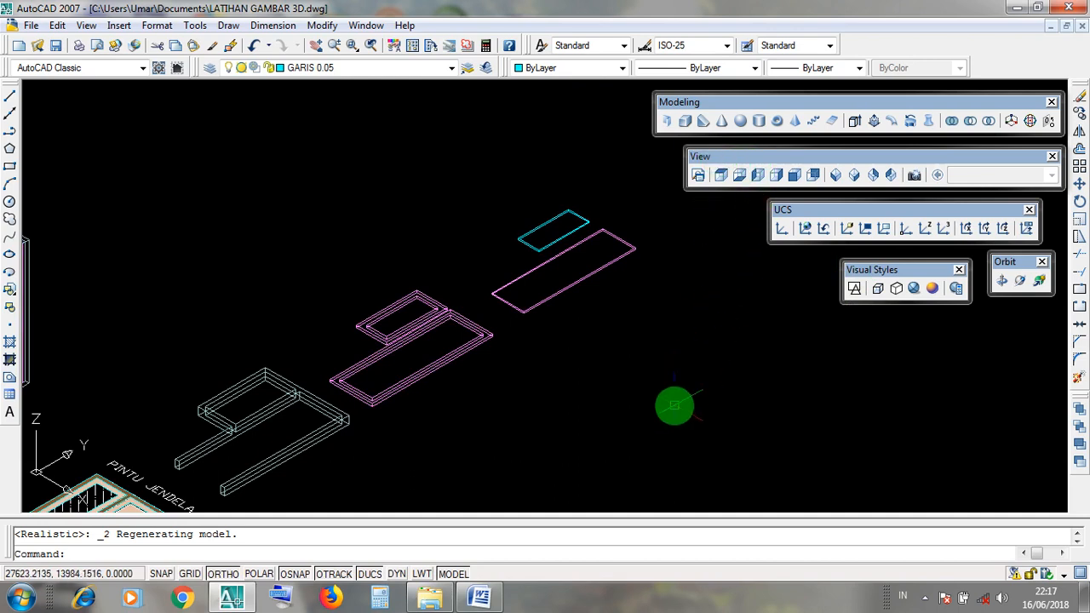
click(675, 406)
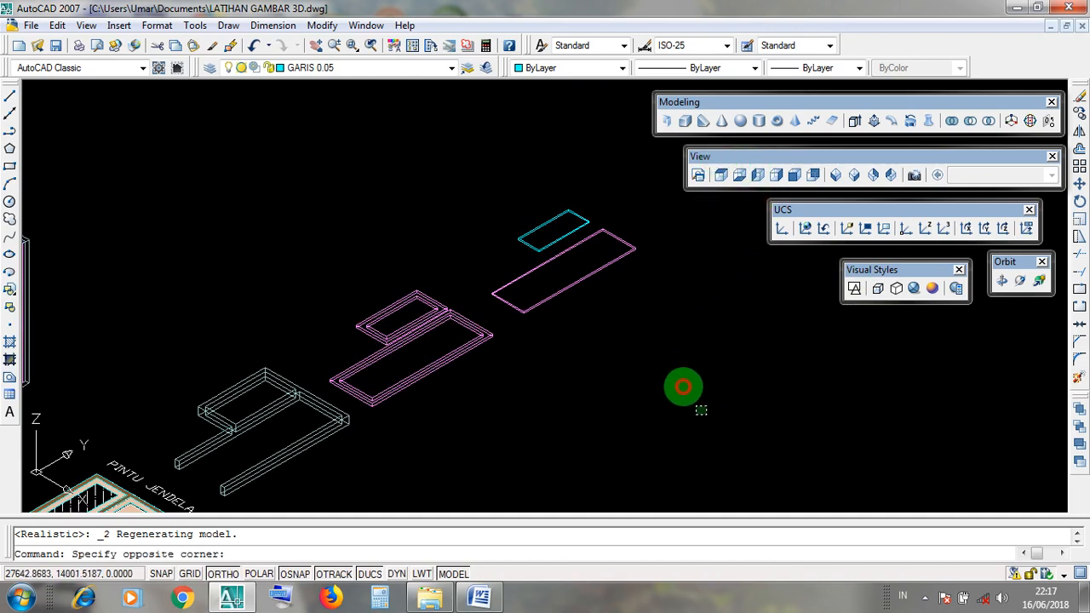
click(665, 343)
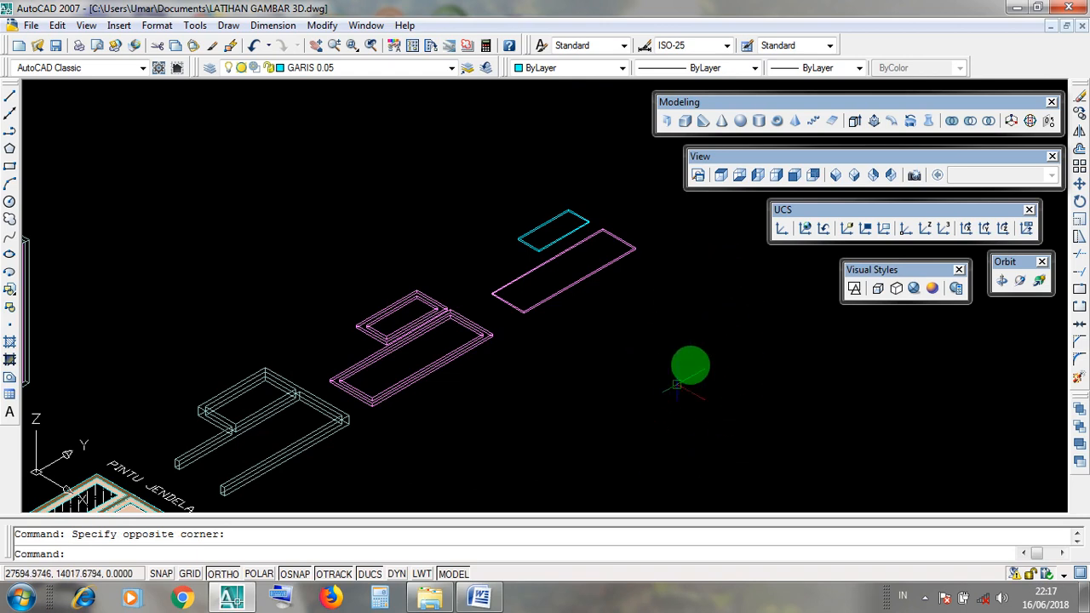
drag(730, 152, 707, 161)
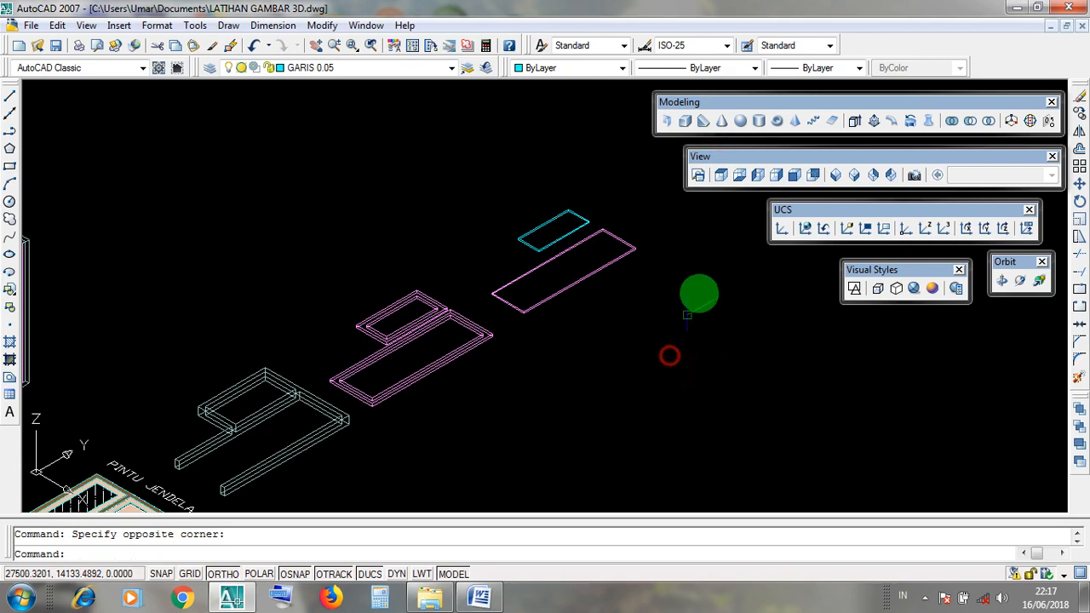
- Set the view to SE Isometric and bring the row of door and window models into close view
scroll(613, 484, down, 4)
scroll(650, 465, up, 2)
middle_drag(650, 465, 630, 362)
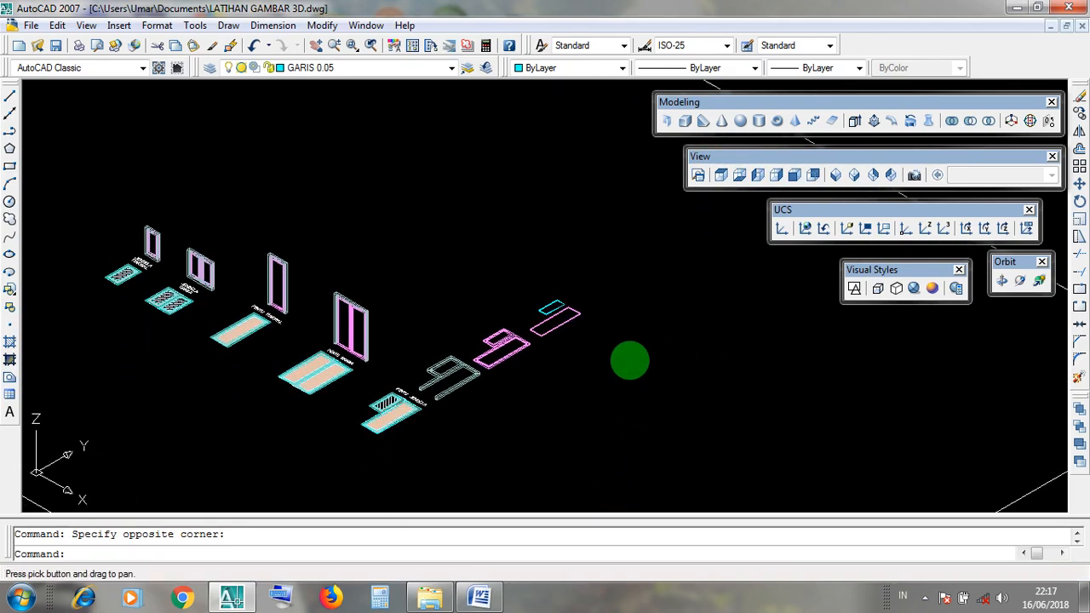
click(854, 175)
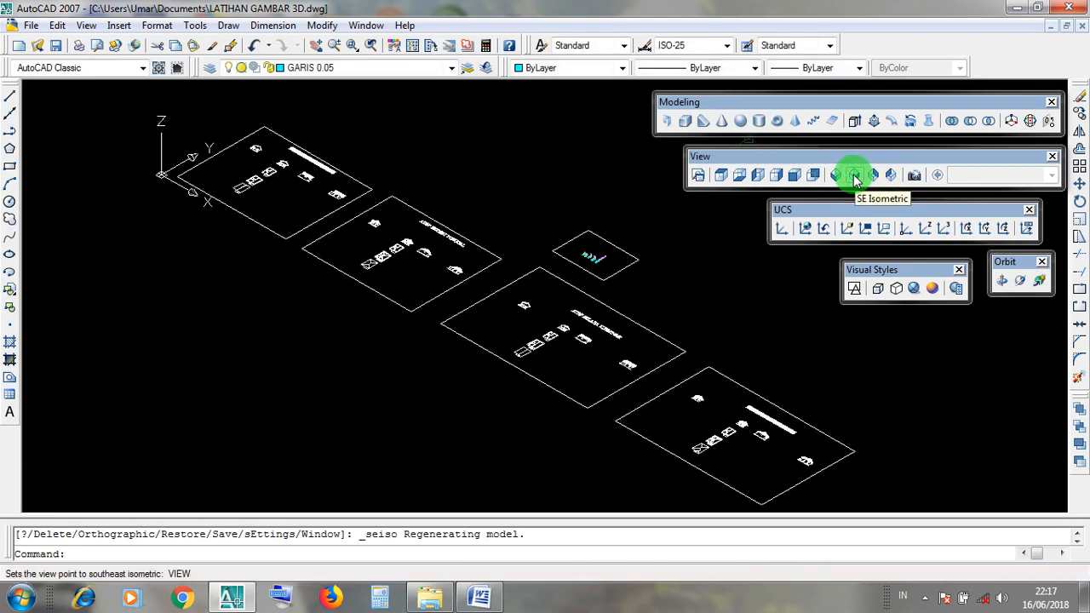
scroll(596, 245, up, 10)
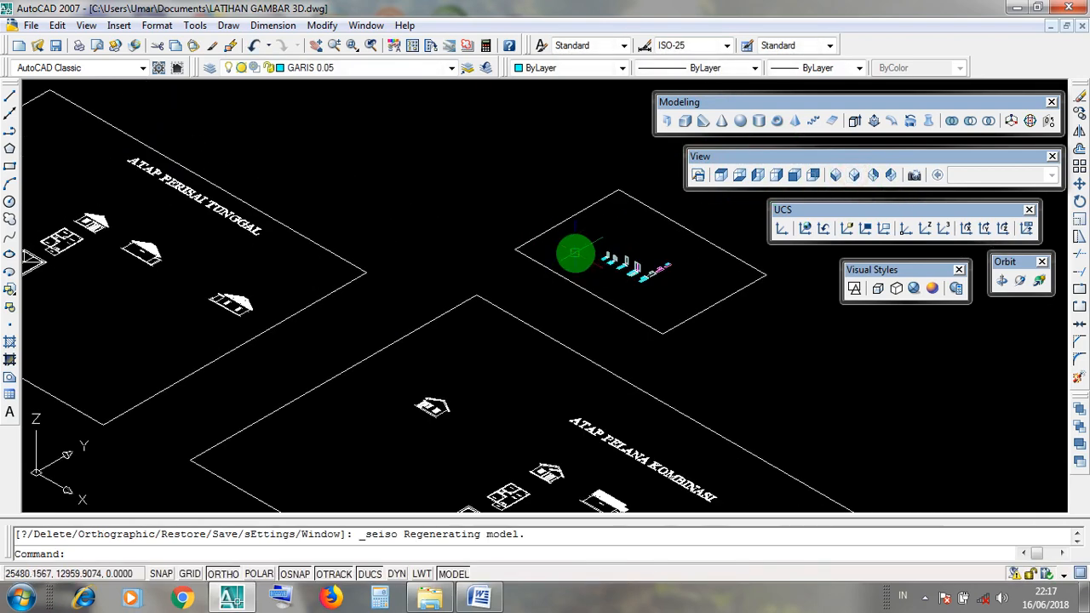
scroll(666, 273, up, 5)
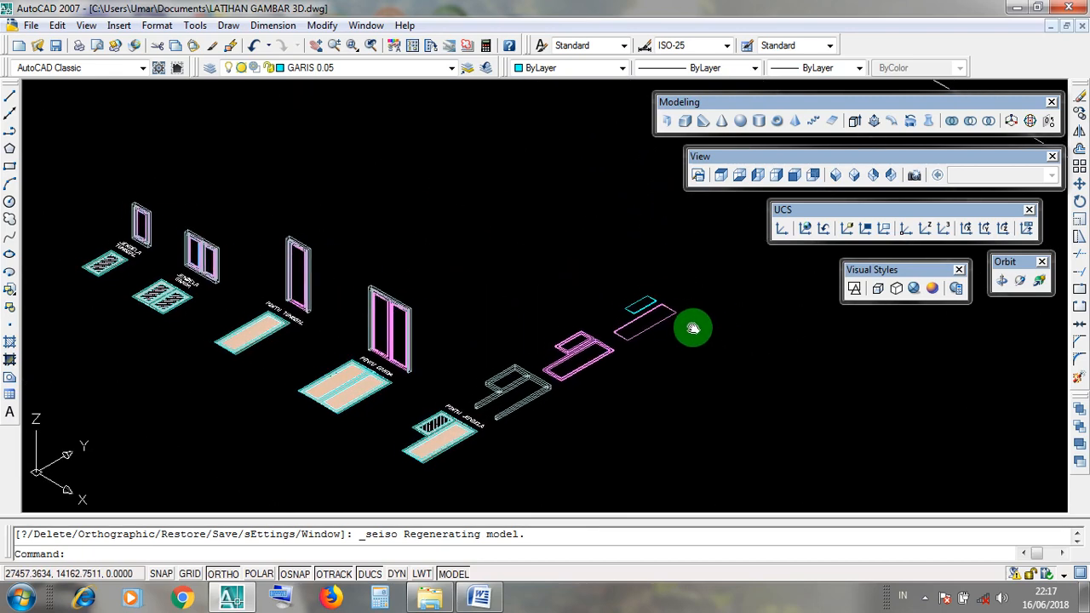
middle_drag(606, 268, 642, 305)
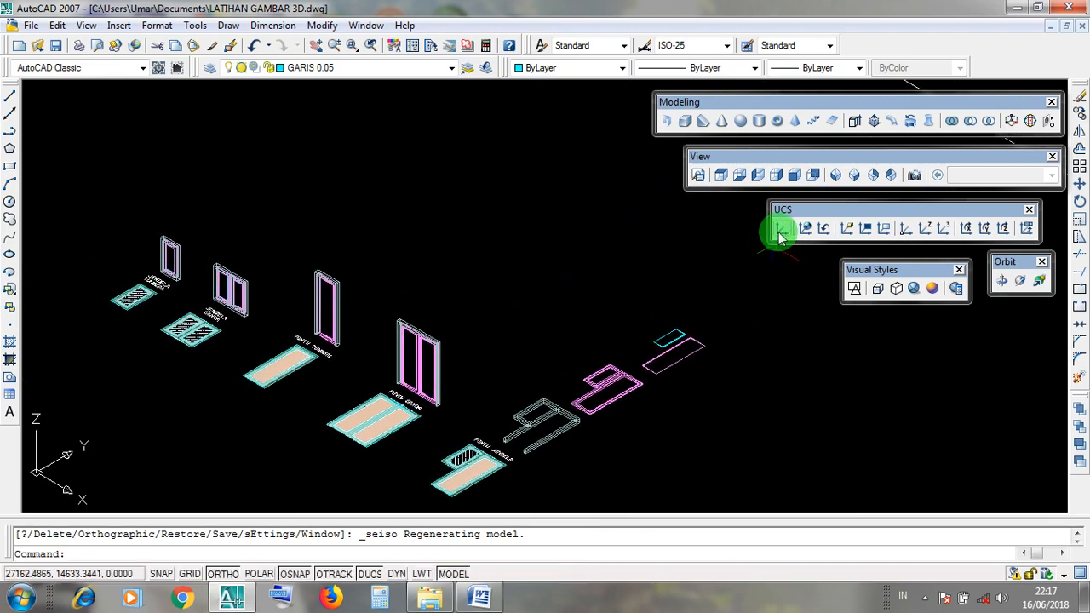
- Set the UCS to the World coordinate system
click(32, 397)
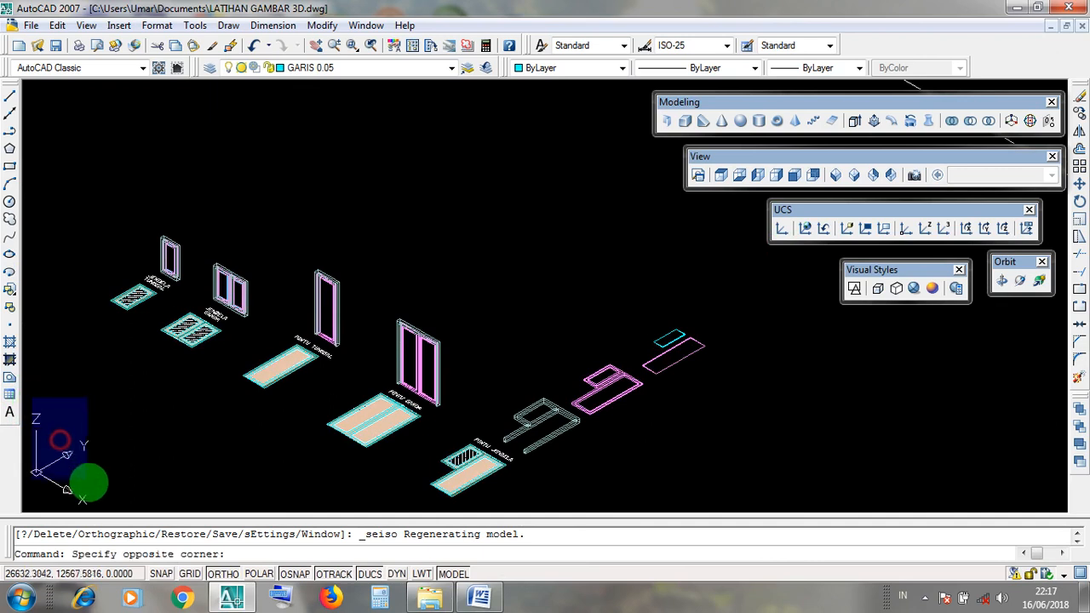
click(96, 508)
click(83, 500)
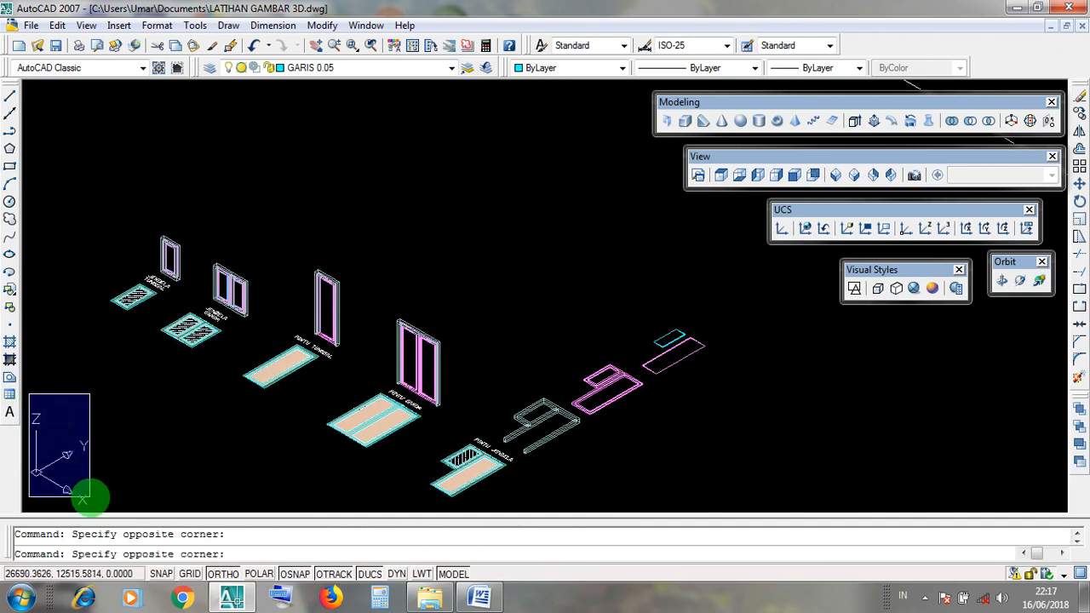
click(96, 503)
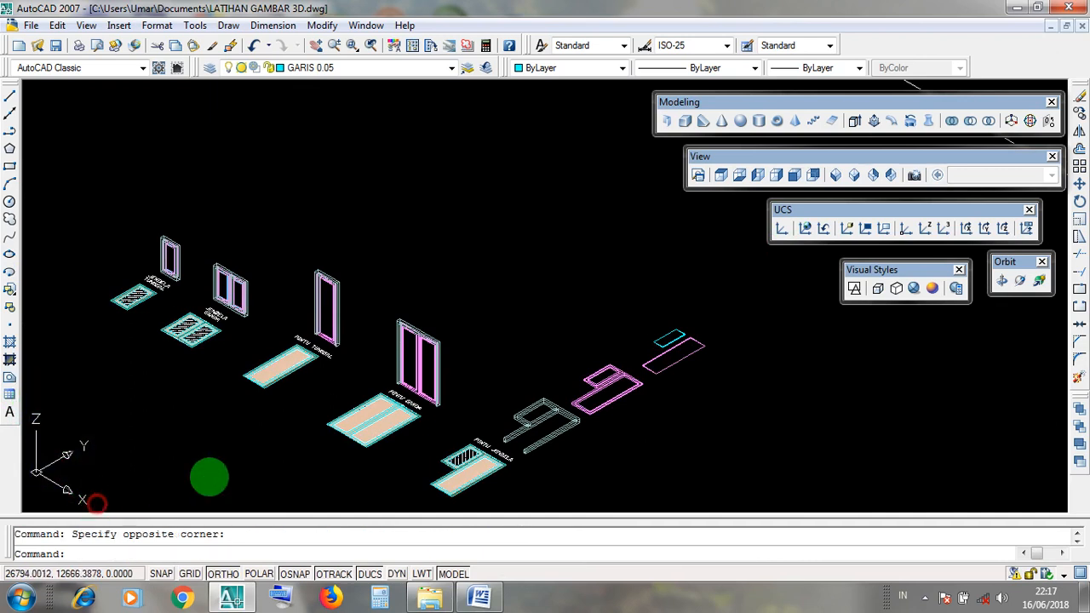
click(791, 215)
click(807, 234)
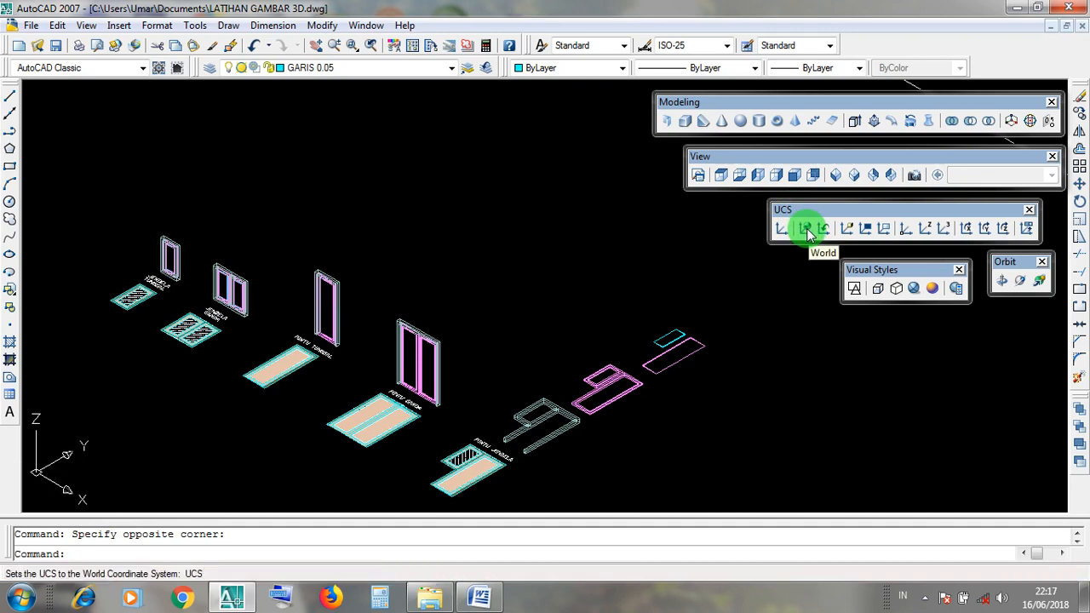
click(804, 228)
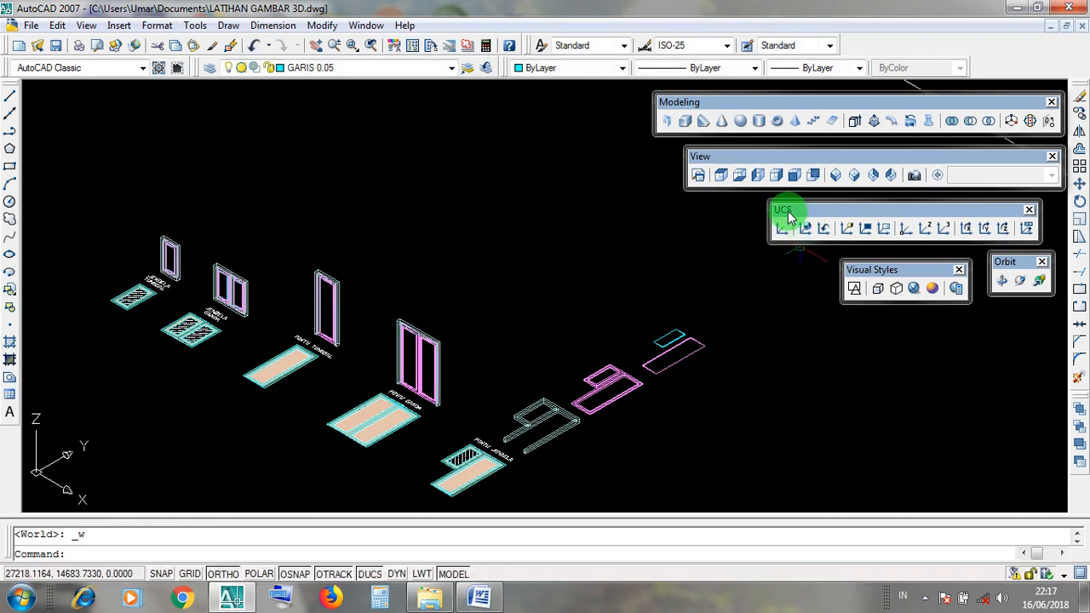
click(50, 418)
click(84, 492)
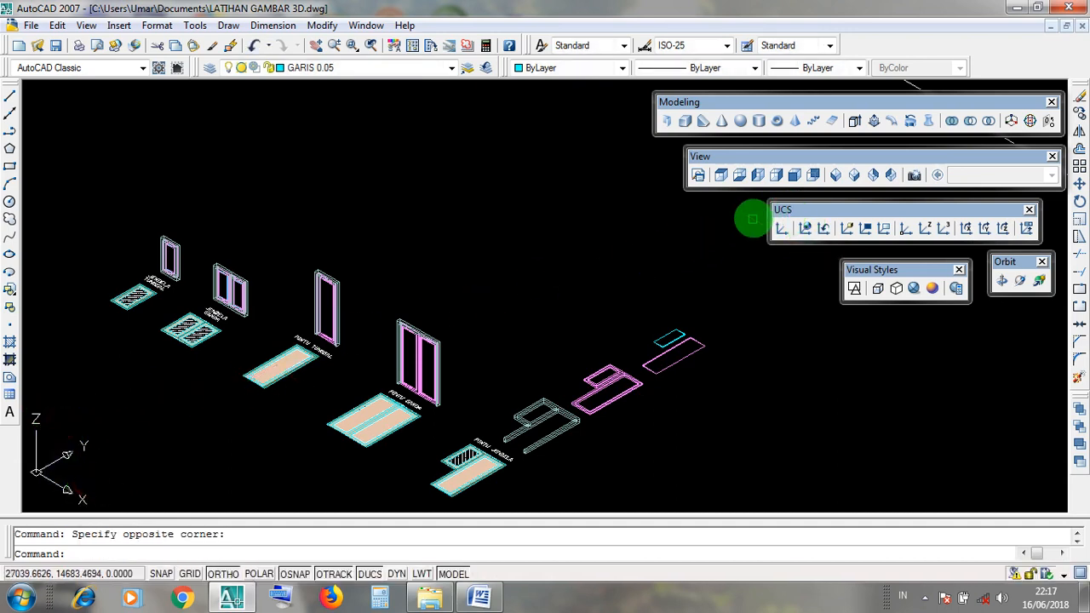
click(783, 208)
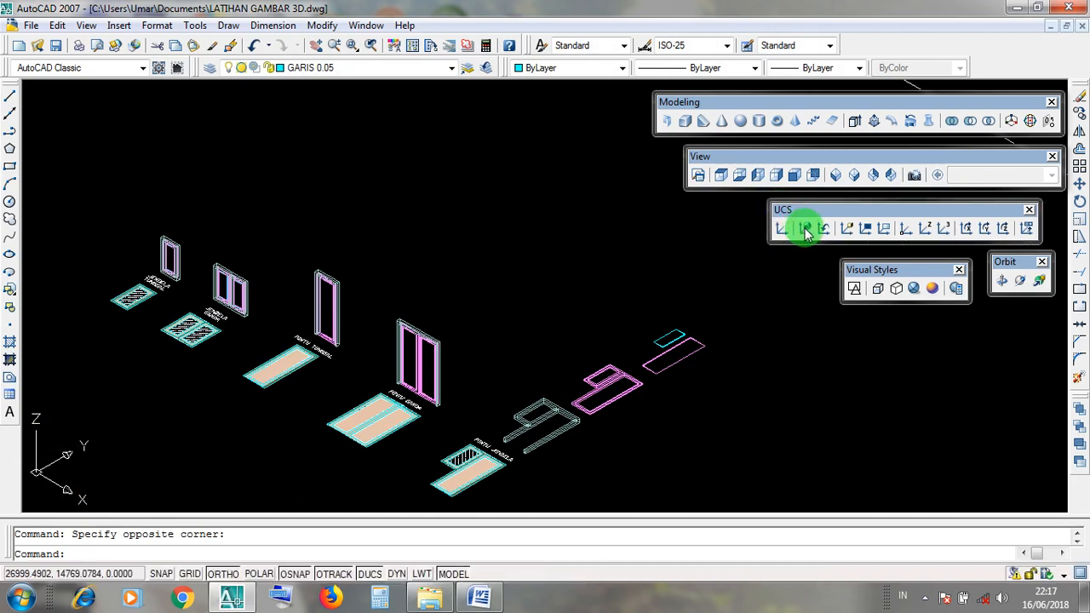
click(806, 230)
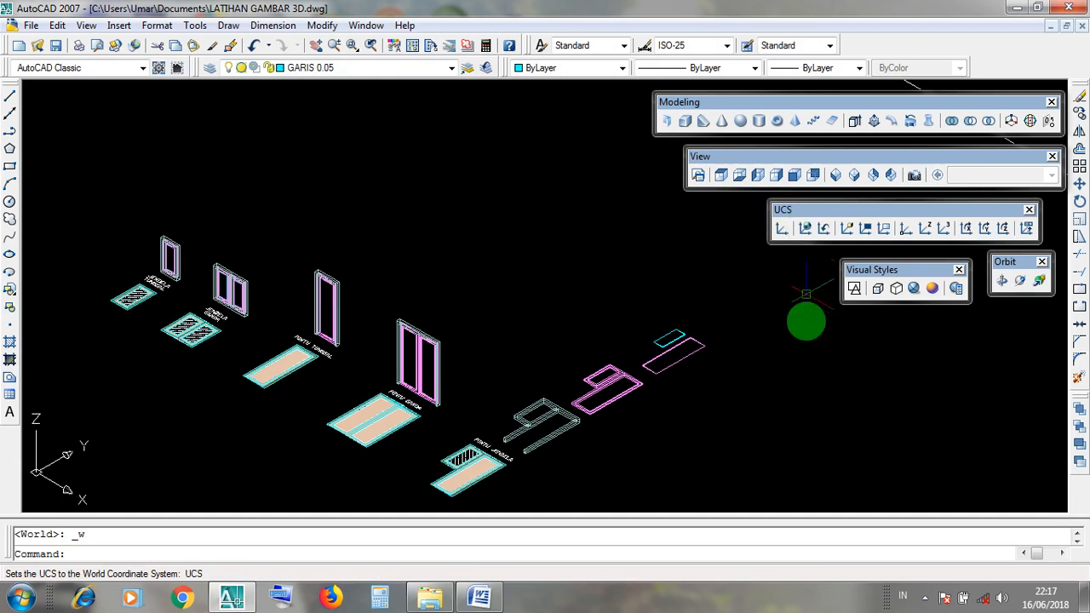
- Reapply the 2D Wireframe visual style to the door and window models
middle_drag(806, 340, 758, 343)
click(857, 273)
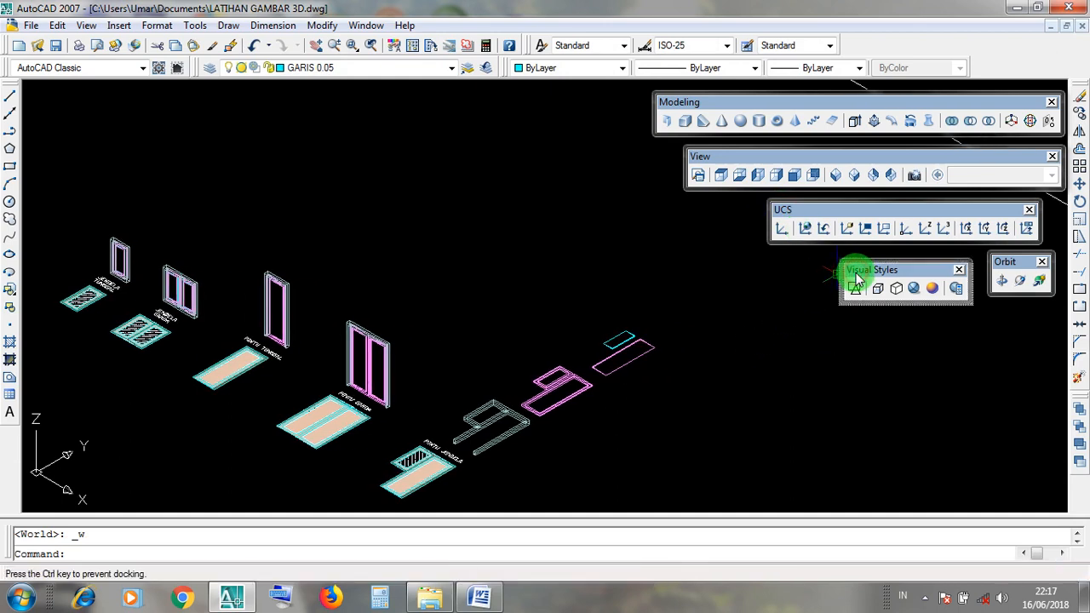
click(855, 291)
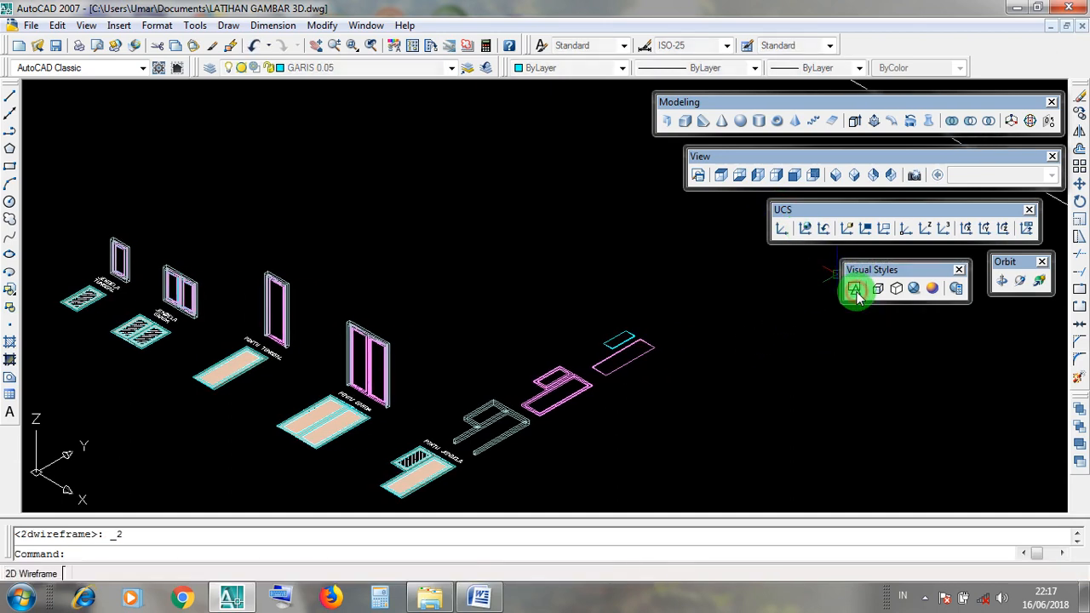
click(864, 271)
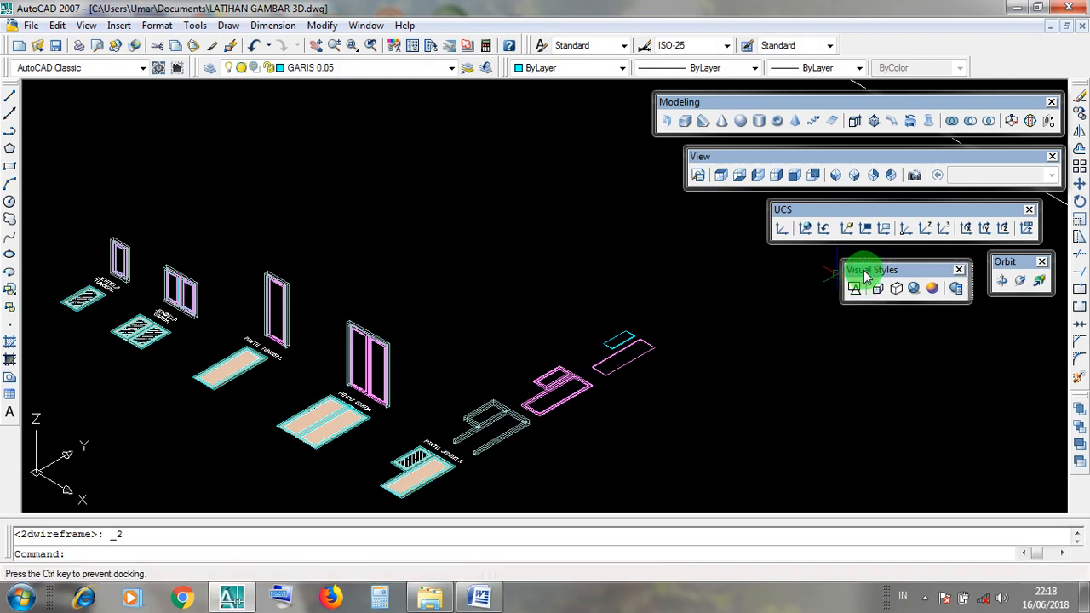
click(864, 271)
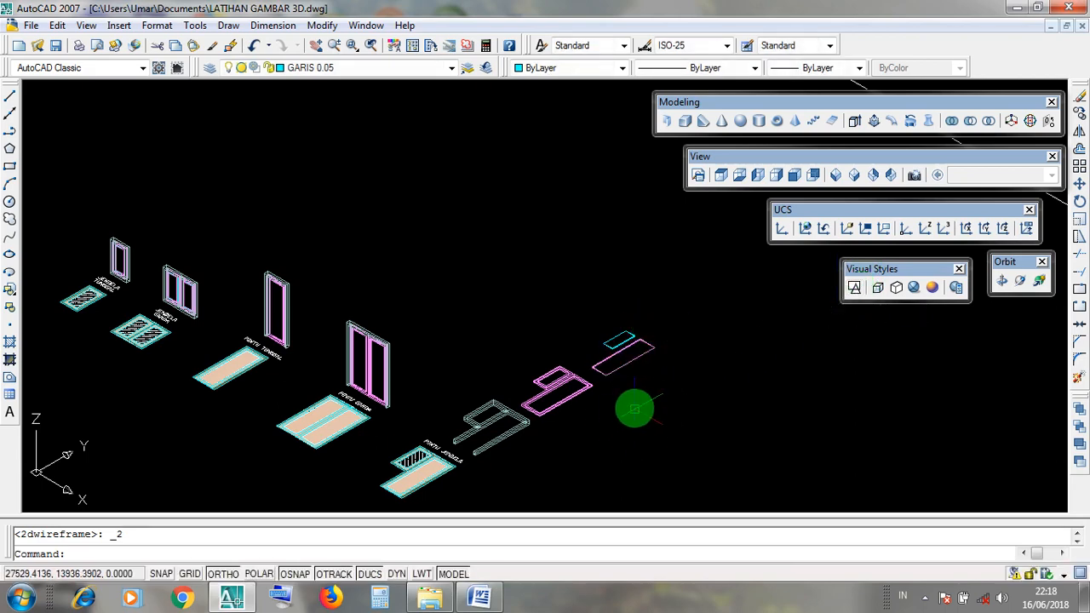
- Examine the wireframe outlines of the magenta door panel and the larger magenta frame
scroll(635, 410, up, 5)
click(695, 373)
click(676, 334)
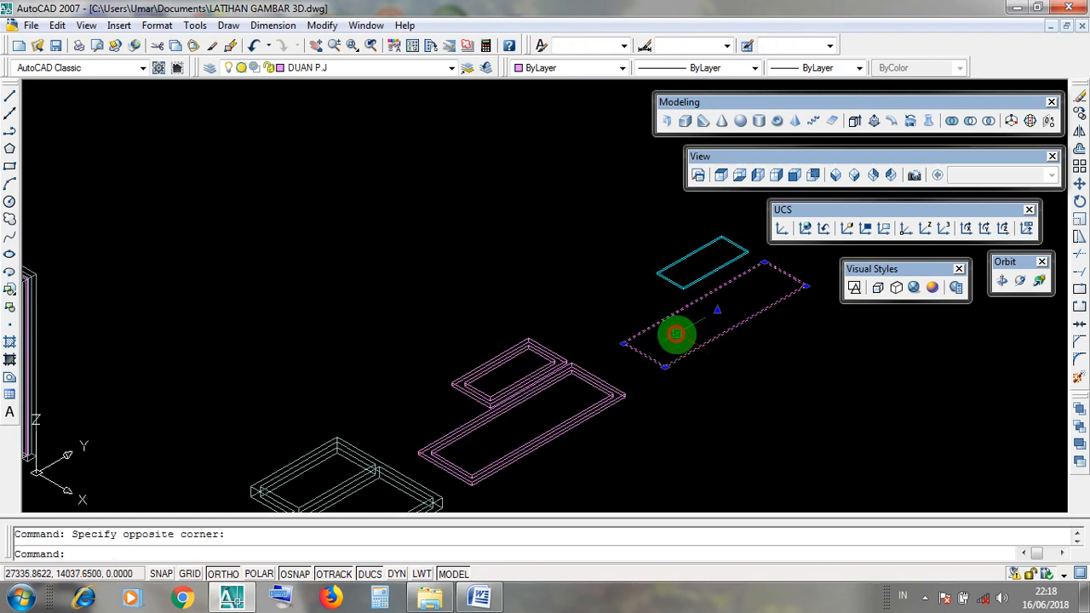
middle_drag(684, 375, 626, 387)
key(Escape)
click(638, 338)
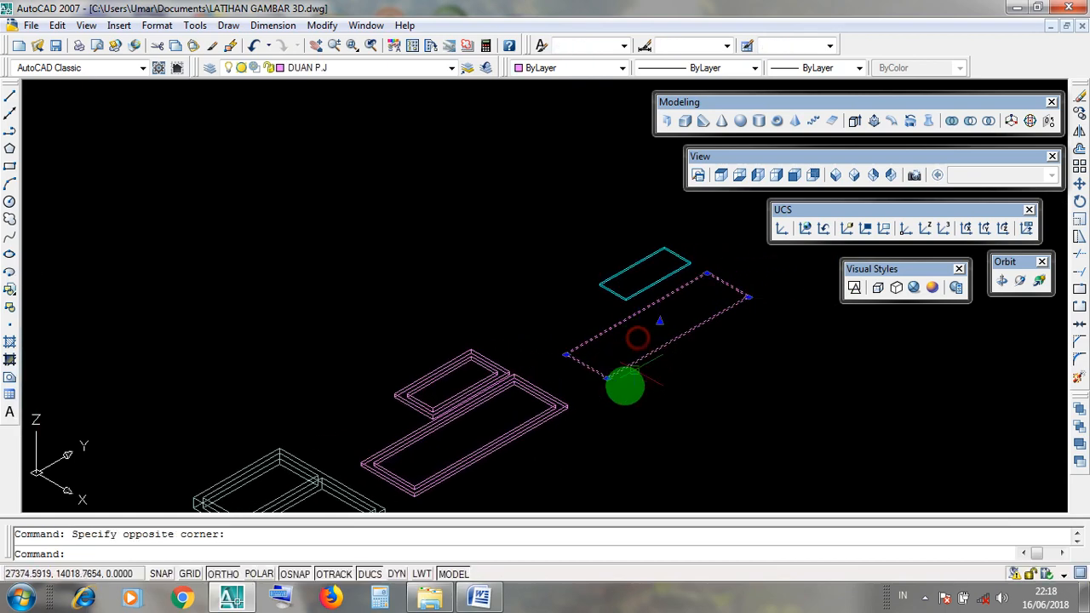
key(Escape)
click(539, 454)
click(514, 420)
key(Escape)
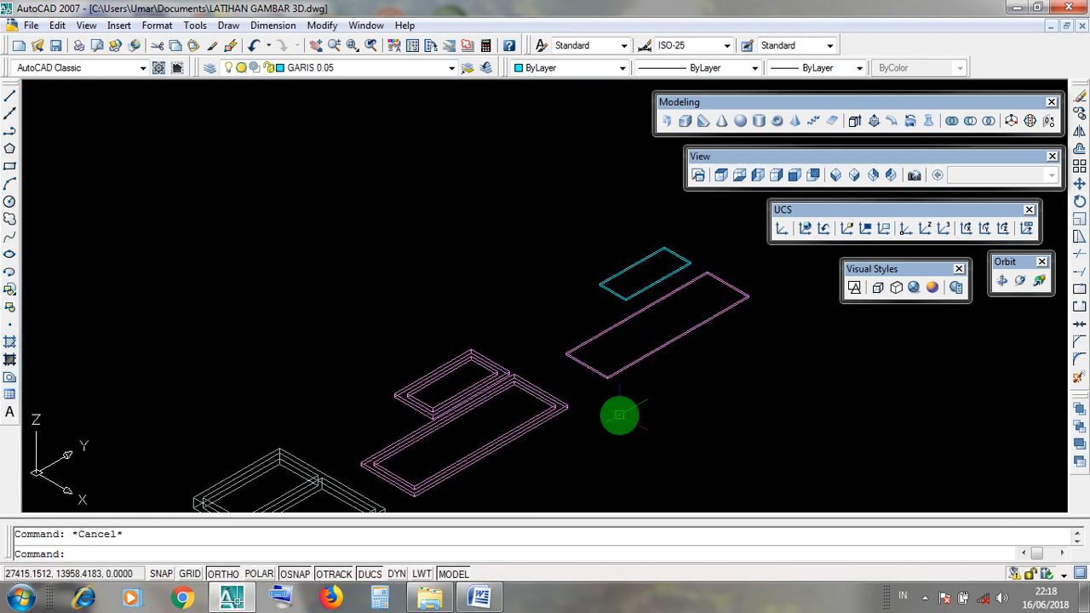
scroll(621, 416, up, 2)
middle_drag(644, 386, 615, 384)
click(569, 401)
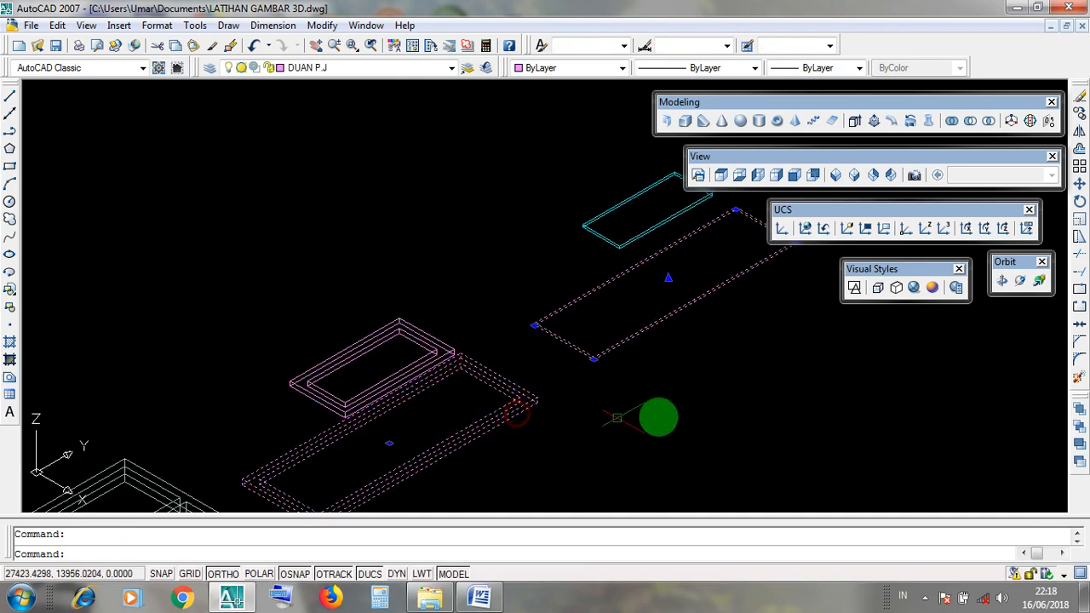
key(Escape)
- Display the model in the Realistic visual style and check the magenta door panel beside its frame
drag(874, 270, 878, 279)
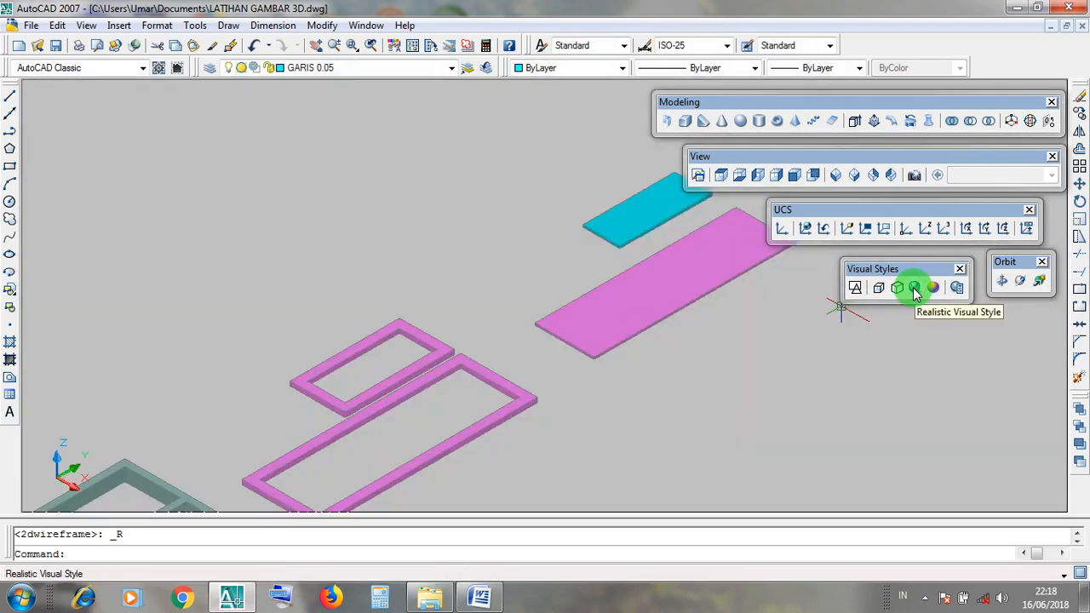
middle_drag(699, 353, 687, 341)
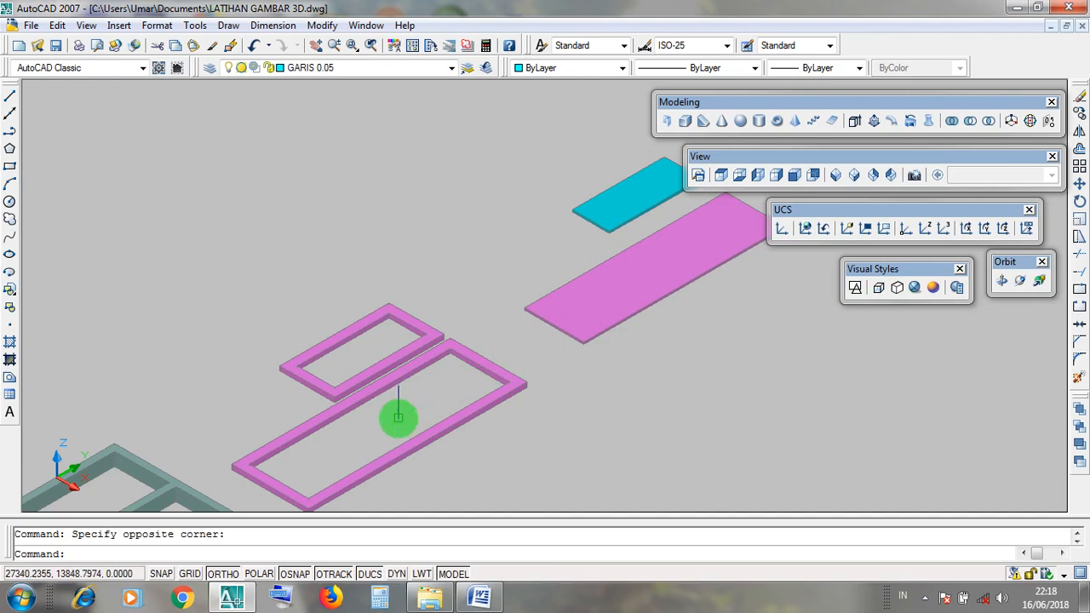
middle_drag(539, 351, 475, 389)
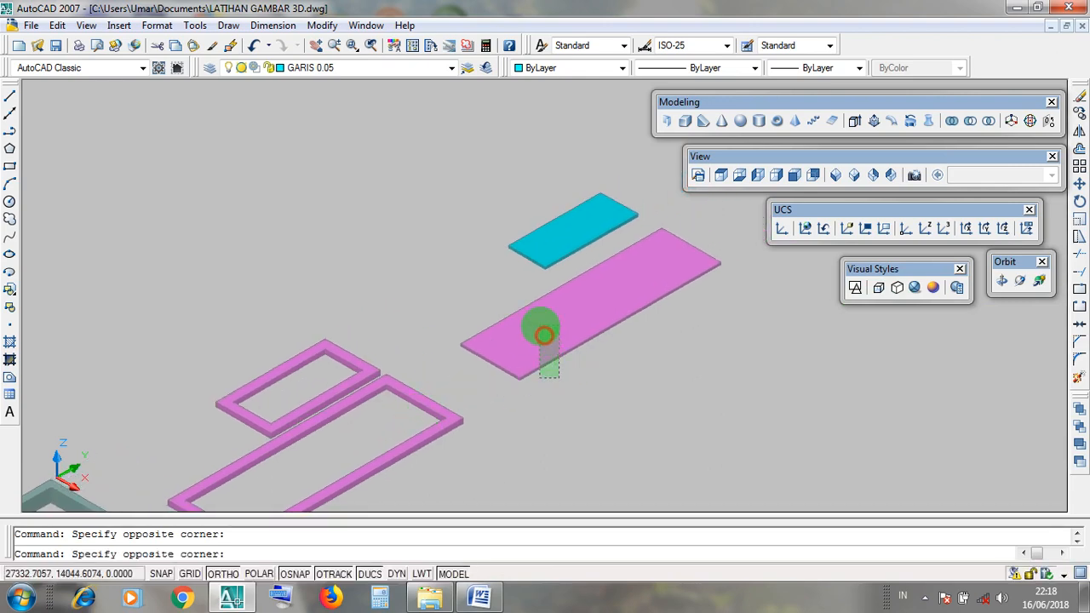
click(545, 329)
click(350, 435)
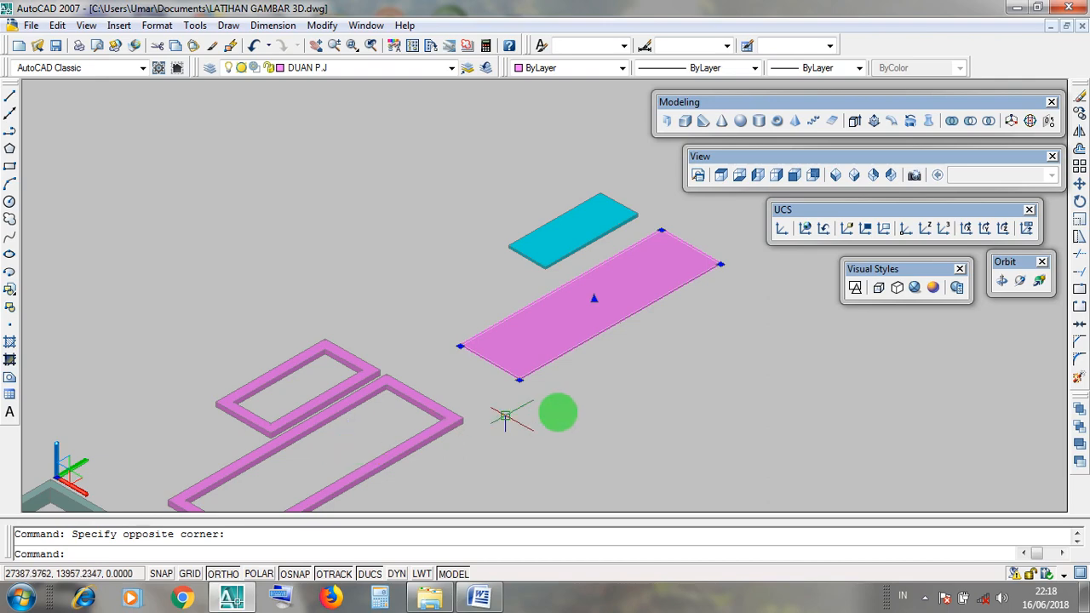
key(Escape)
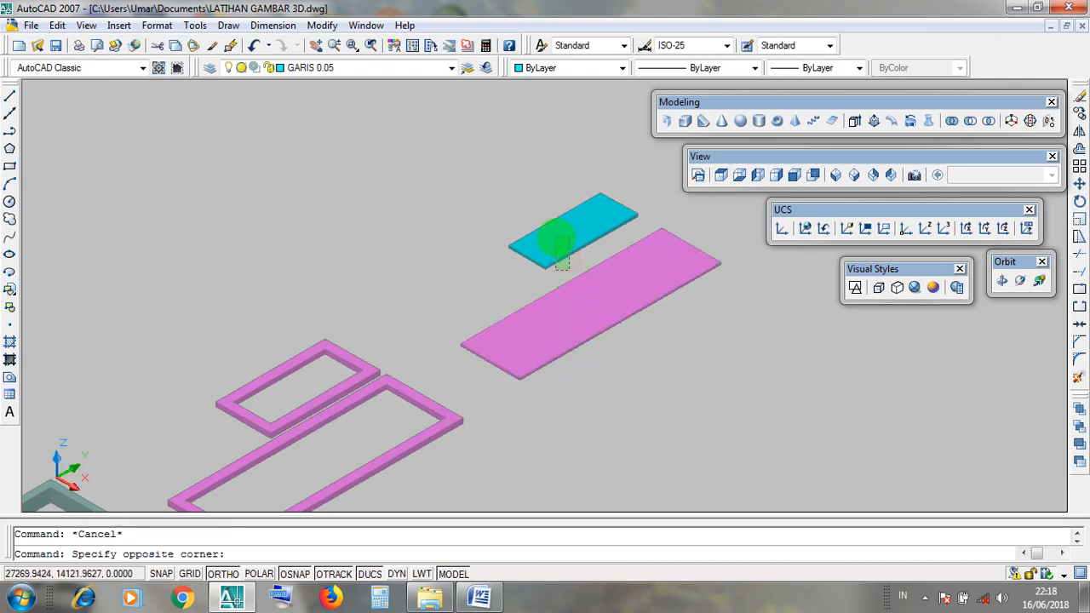
- Check the cyan glass pane and switch the model to the 2D Wireframe visual style
click(557, 240)
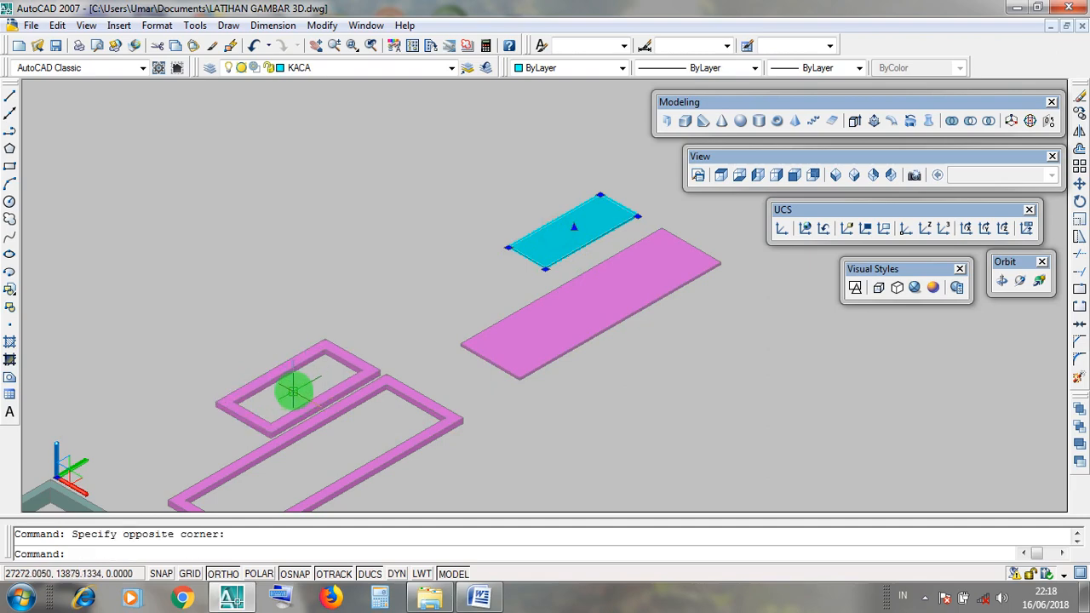
key(Escape)
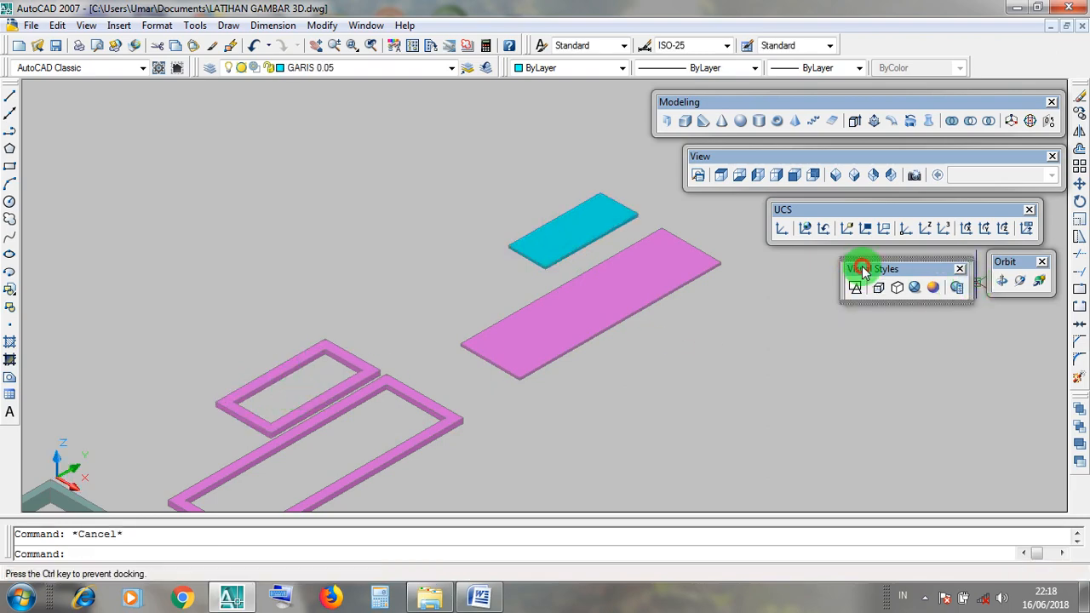
click(857, 288)
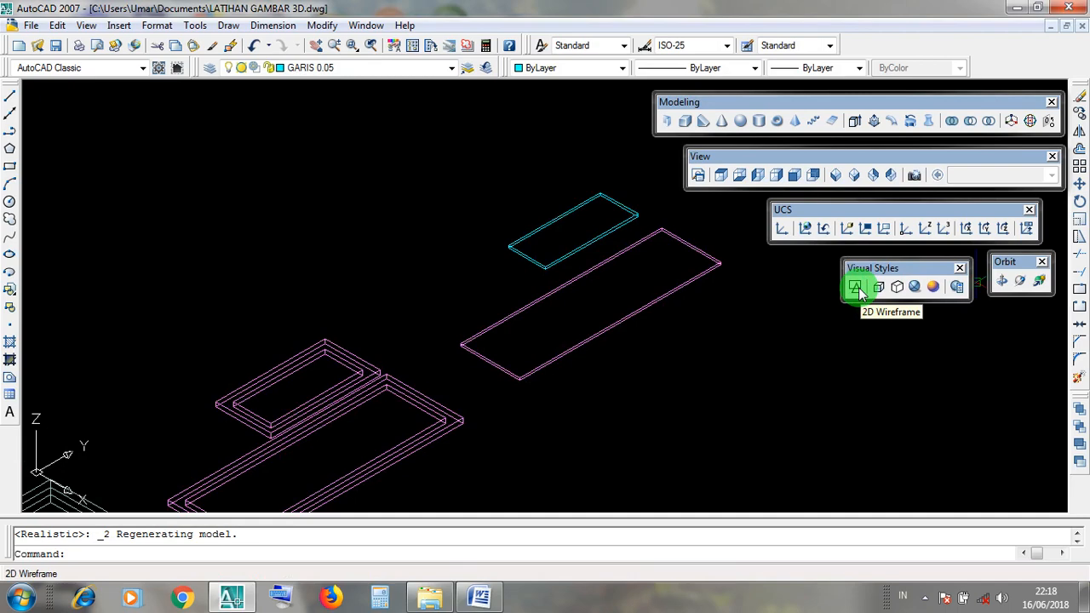
click(856, 288)
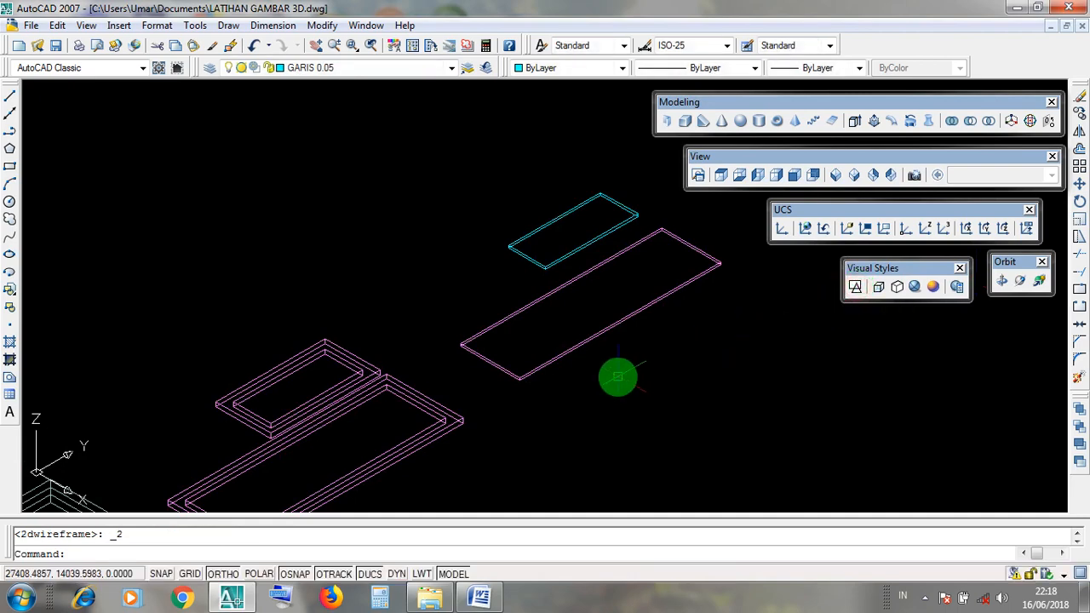
- Examine the full wireframe outline of the magenta door panel beside the cyan glass pane
mouse_move(616, 377)
middle_down()
mouse_move(669, 328)
mouse_move(500, 452)
middle_up()
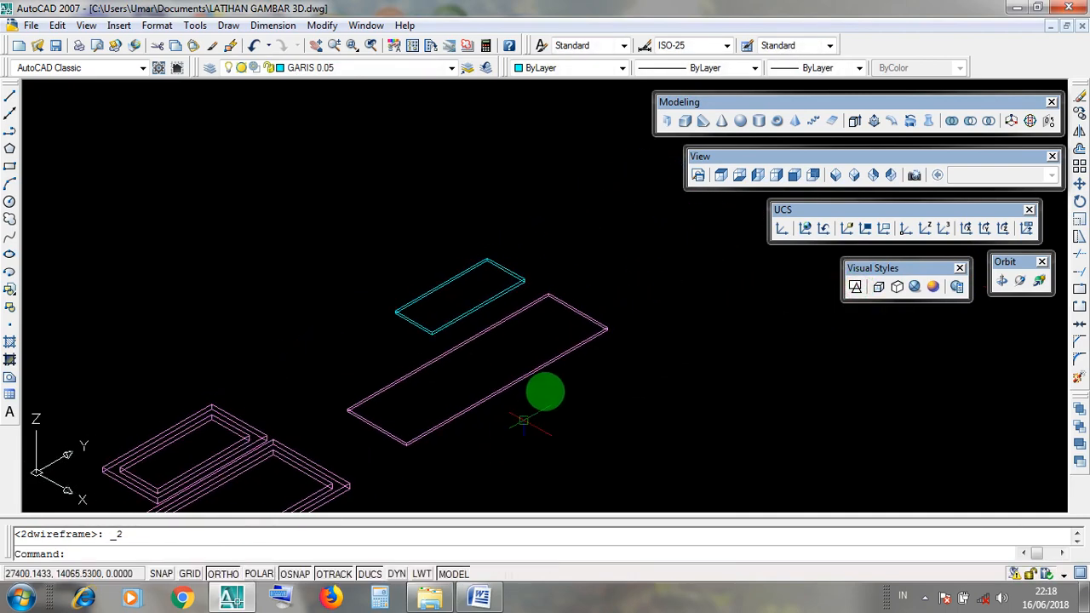
click(571, 305)
scroll(494, 375, up, 3)
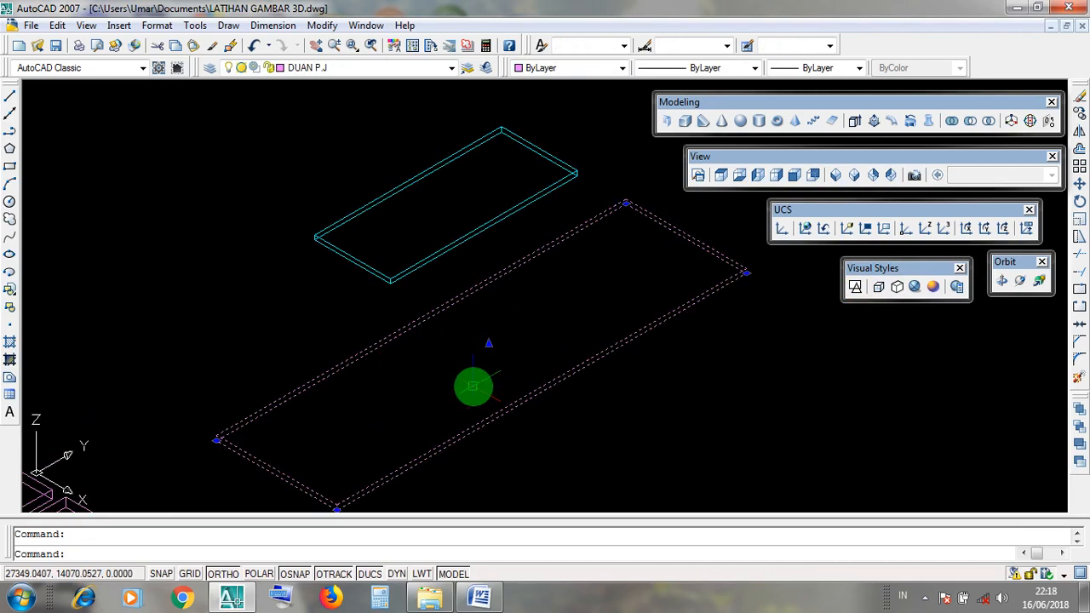
key(Escape)
scroll(529, 371, down, 2)
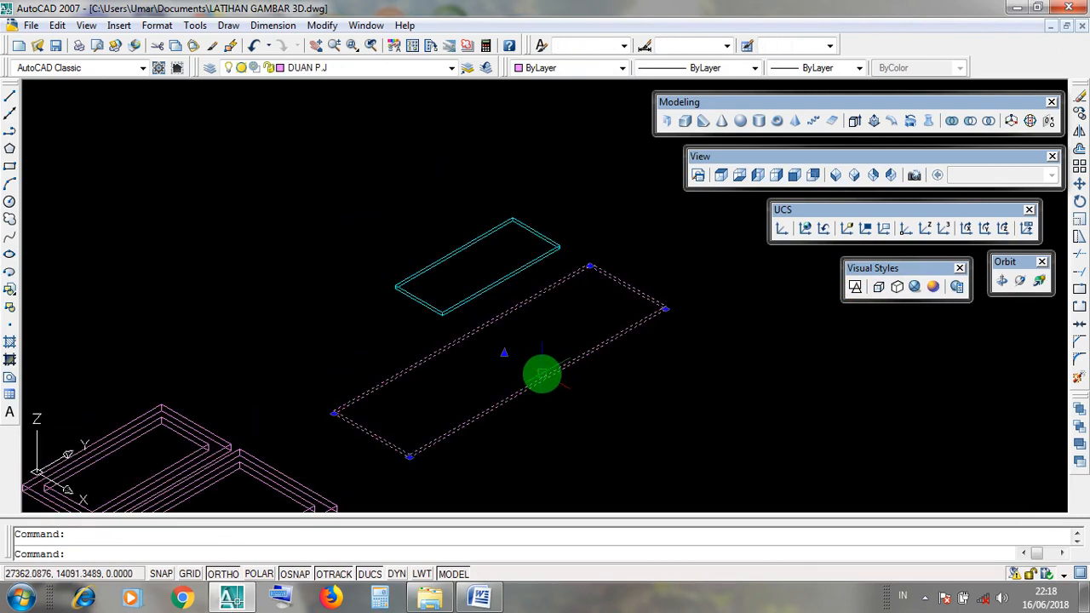
key(Escape)
click(545, 377)
key(Escape)
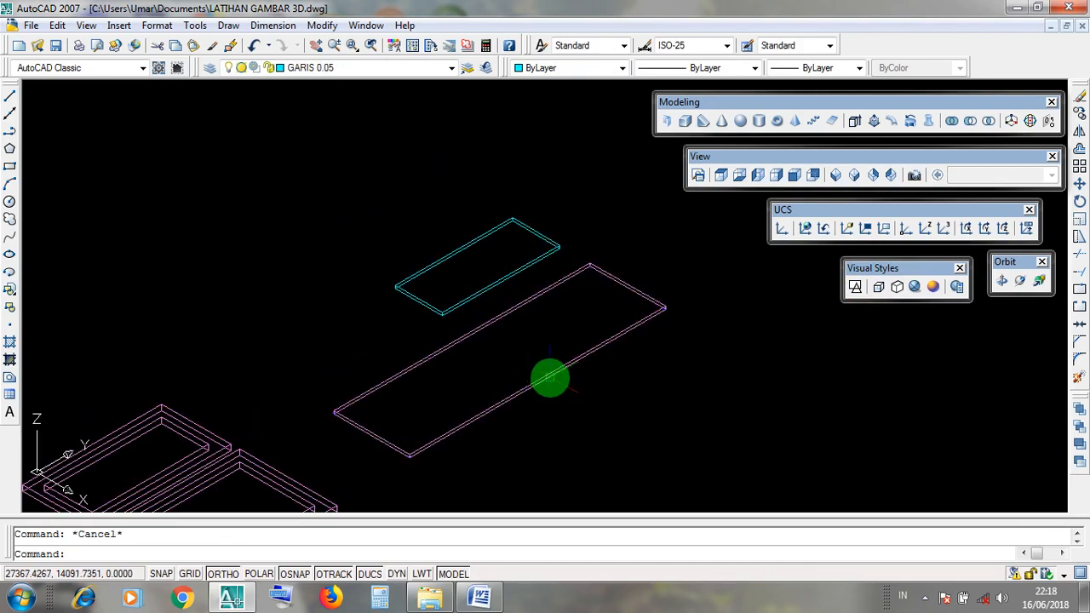
click(550, 377)
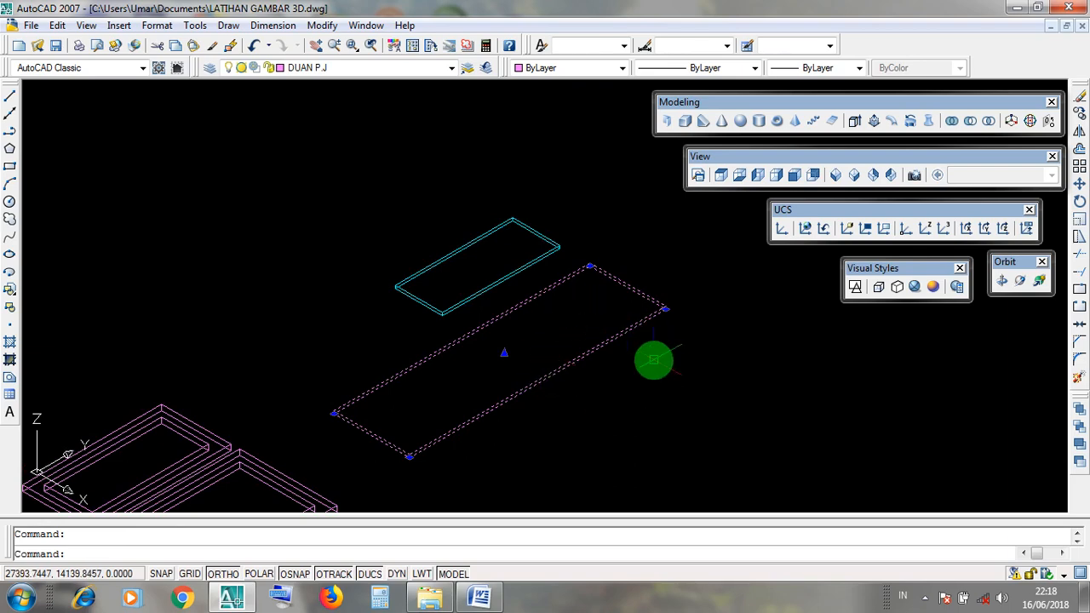
key(Escape)
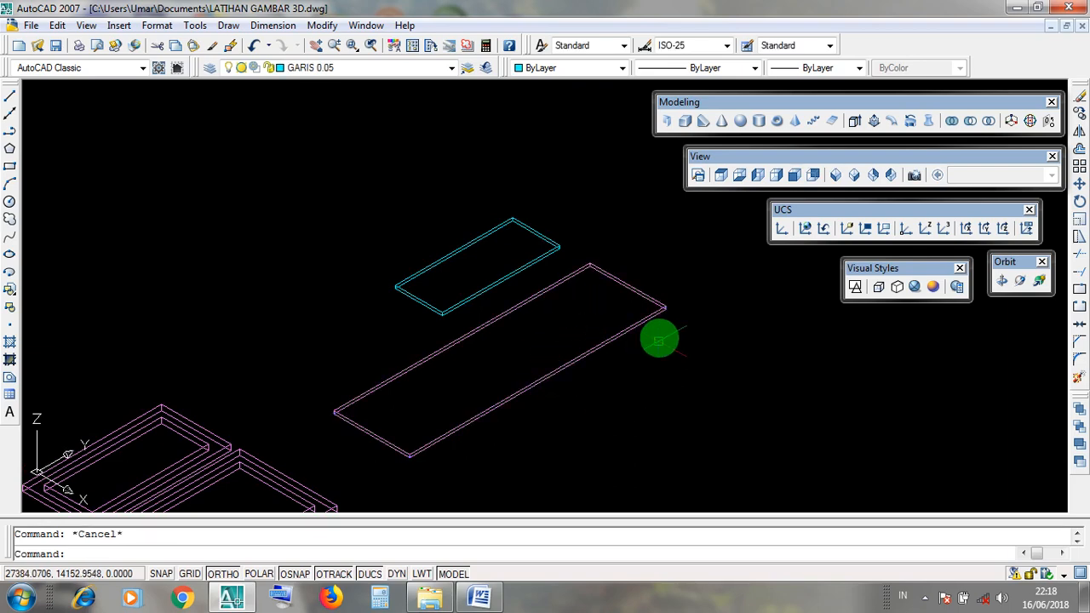
- Examine the vertical thickness edge at the far corner of the magenta door panel up close
scroll(656, 318, up, 5)
scroll(669, 258, up, 1)
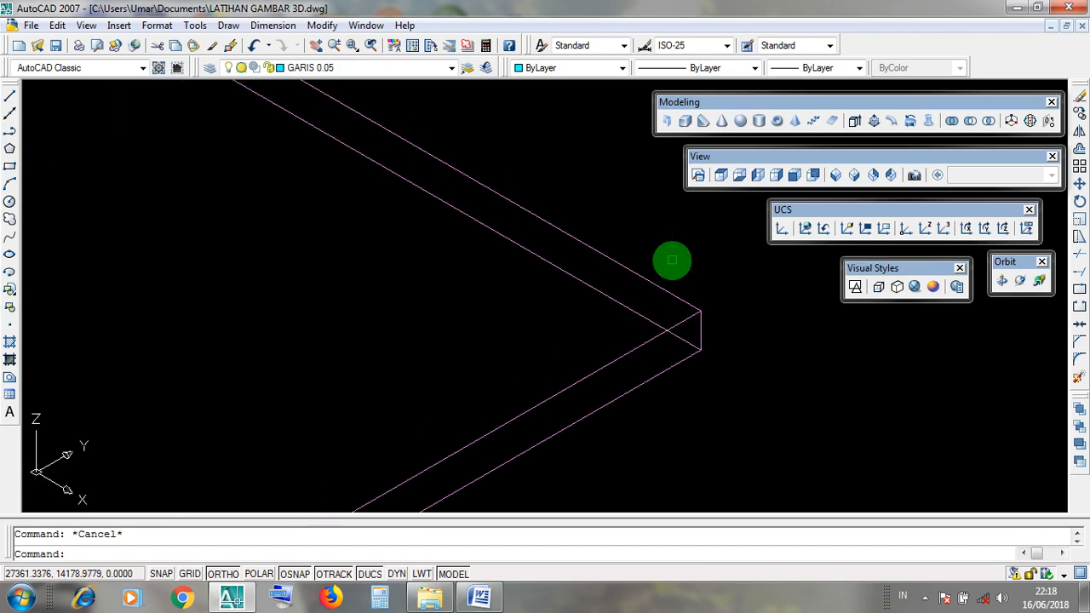
click(672, 262)
click(716, 384)
scroll(714, 384, down, 5)
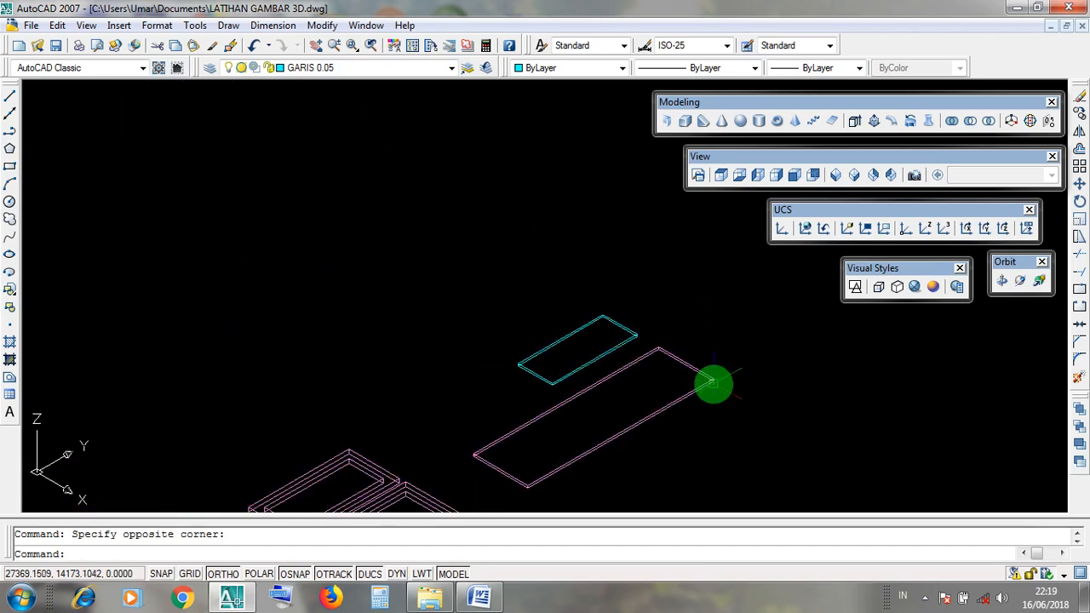
click(713, 383)
scroll(712, 380, up, 4)
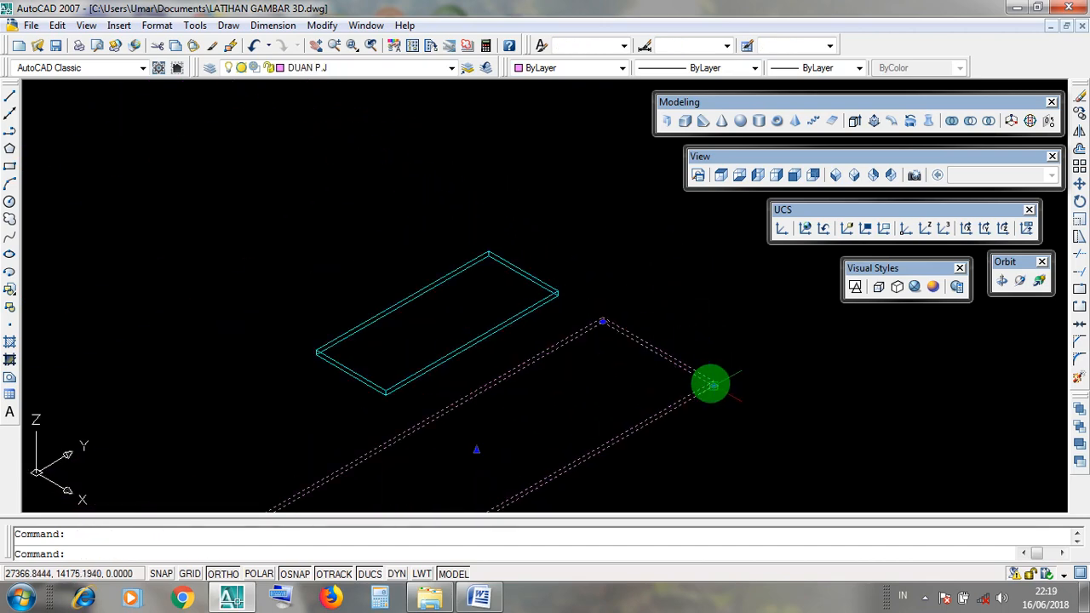
click(712, 386)
key(Escape)
scroll(710, 384, up, 6)
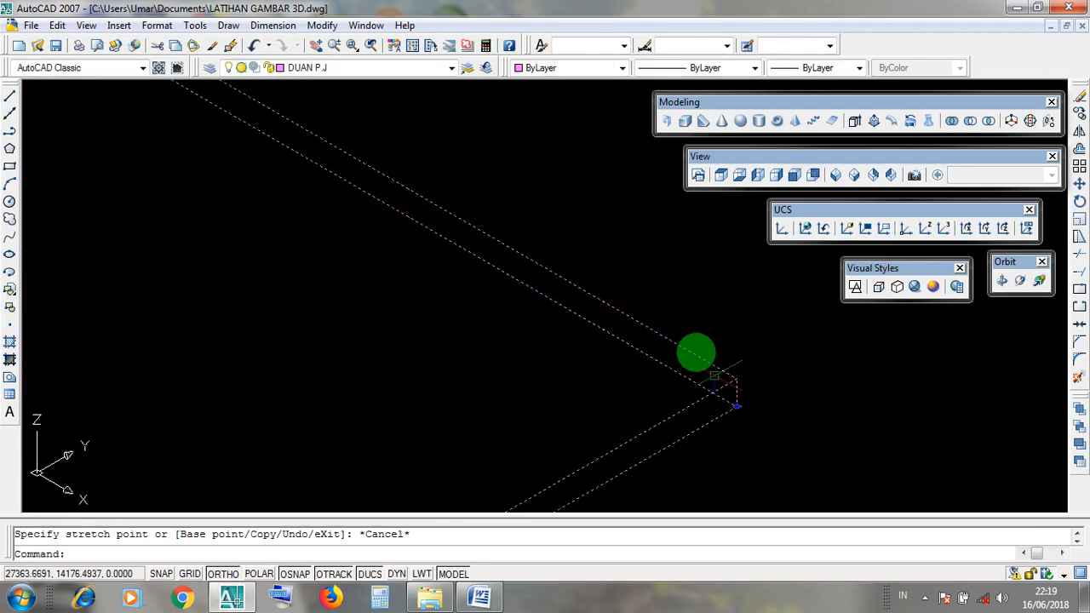
scroll(706, 372, down, 3)
scroll(699, 370, up, 5)
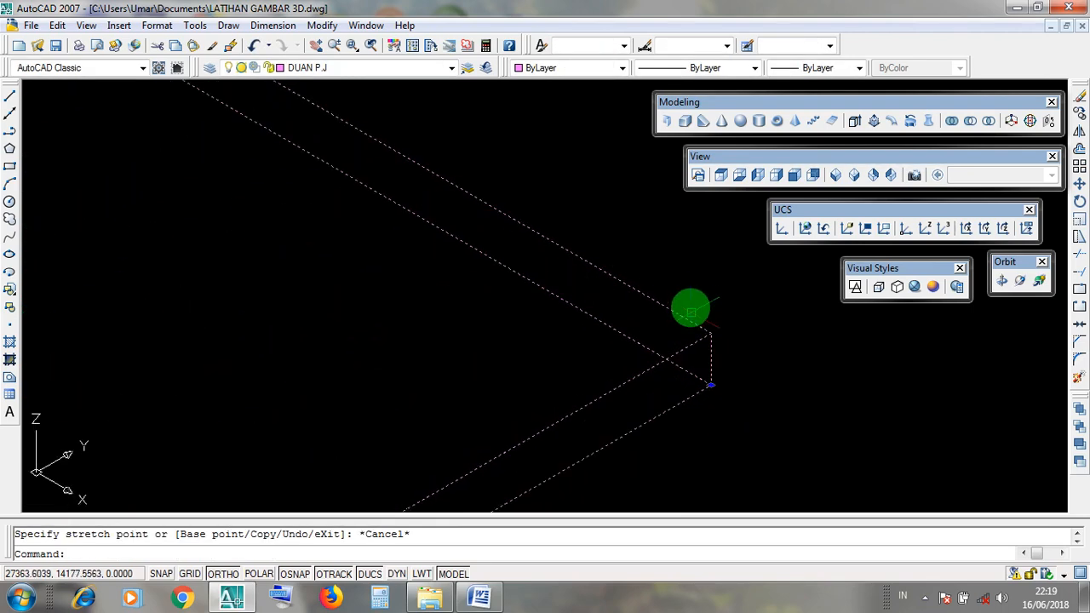
click(690, 311)
scroll(720, 383, up, 3)
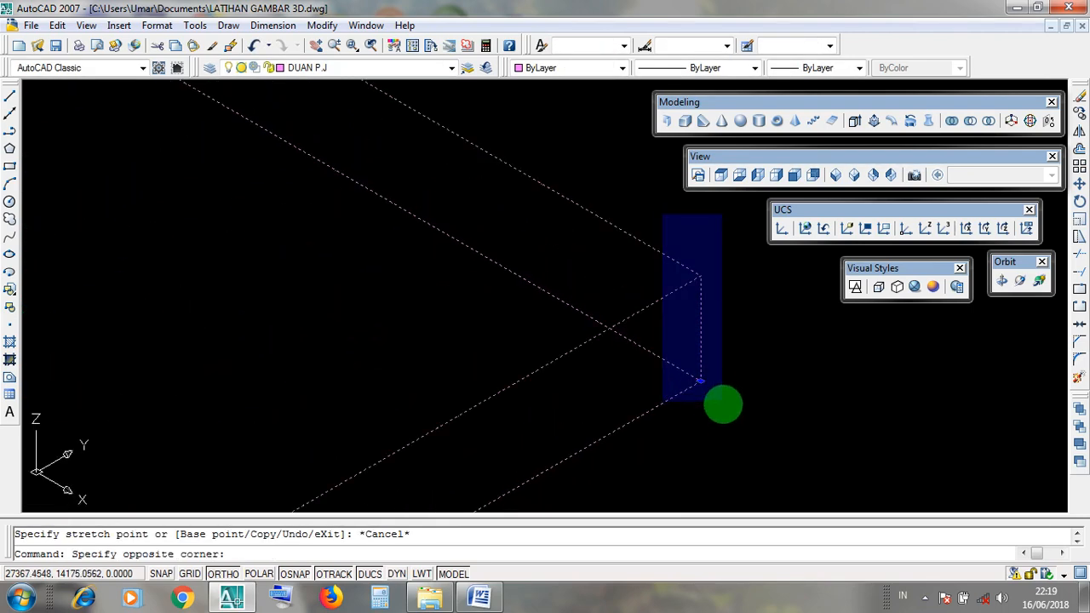
click(723, 421)
key(Escape)
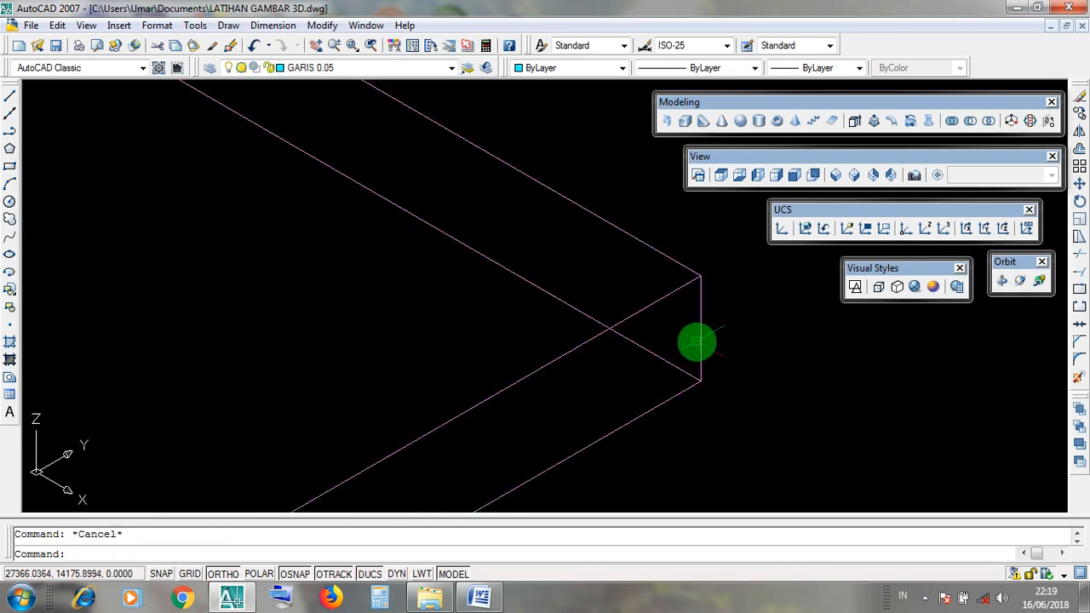
click(700, 343)
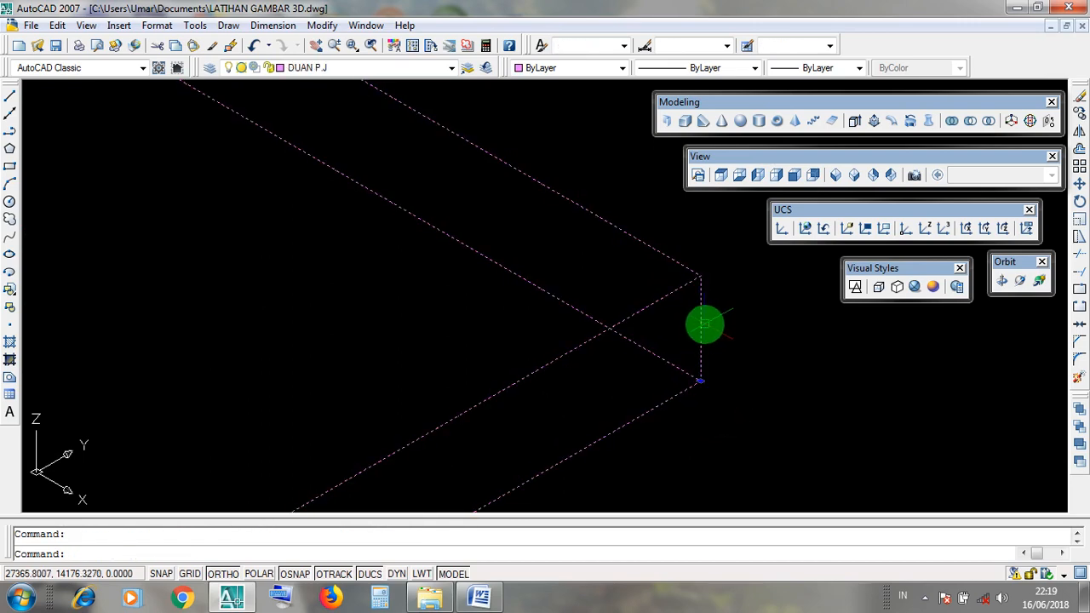
- Examine the larger magenta frame as a whole and locate its far outer corner
scroll(704, 324, down, 5)
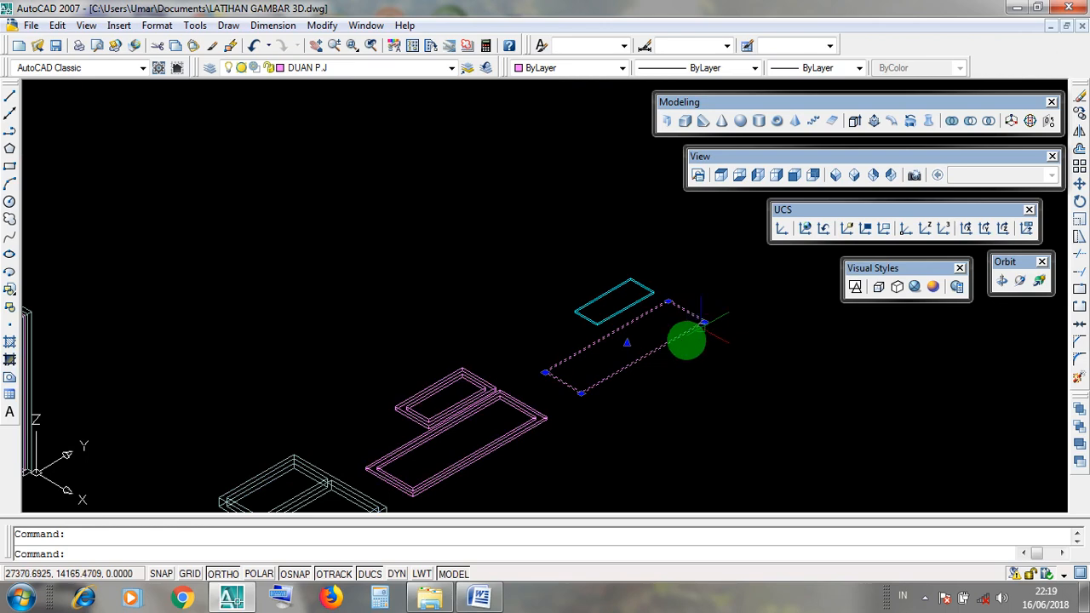
scroll(526, 421, up, 3)
middle_drag(528, 423, 641, 350)
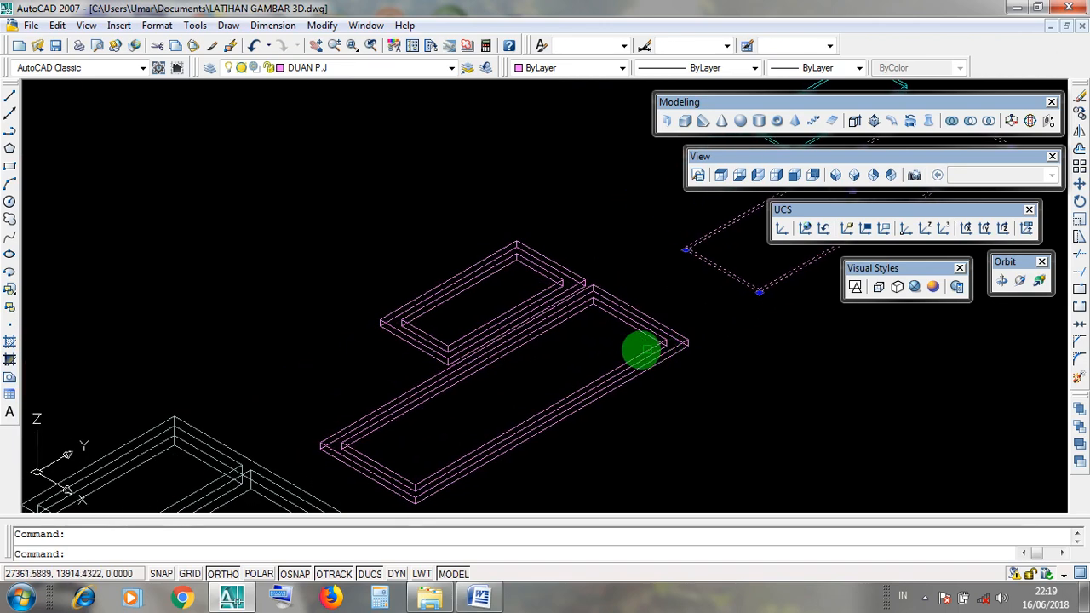
key(Escape)
click(590, 338)
click(646, 330)
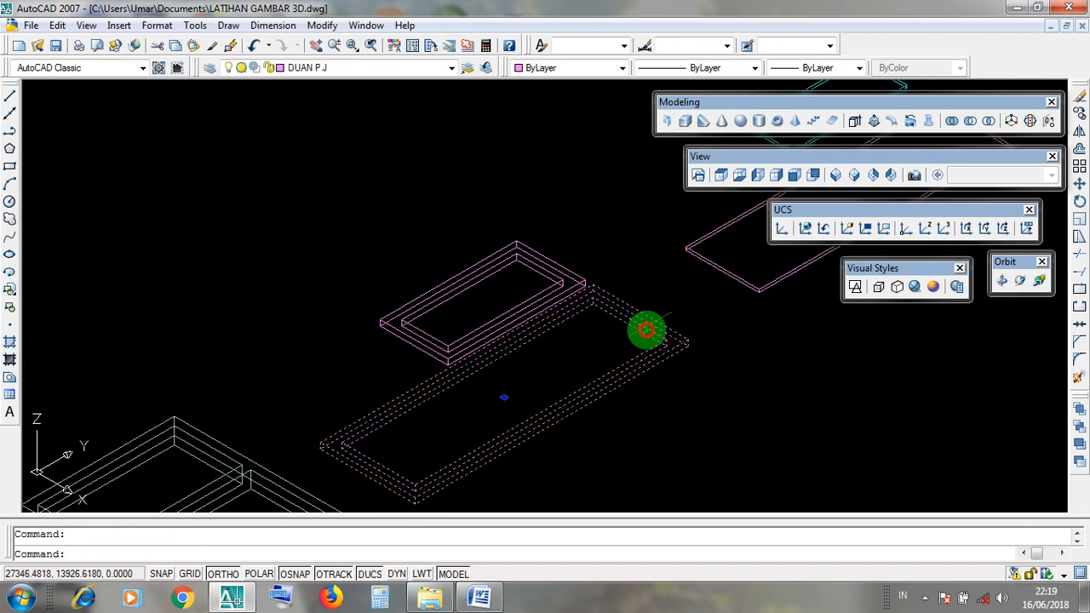
key(Escape)
click(654, 305)
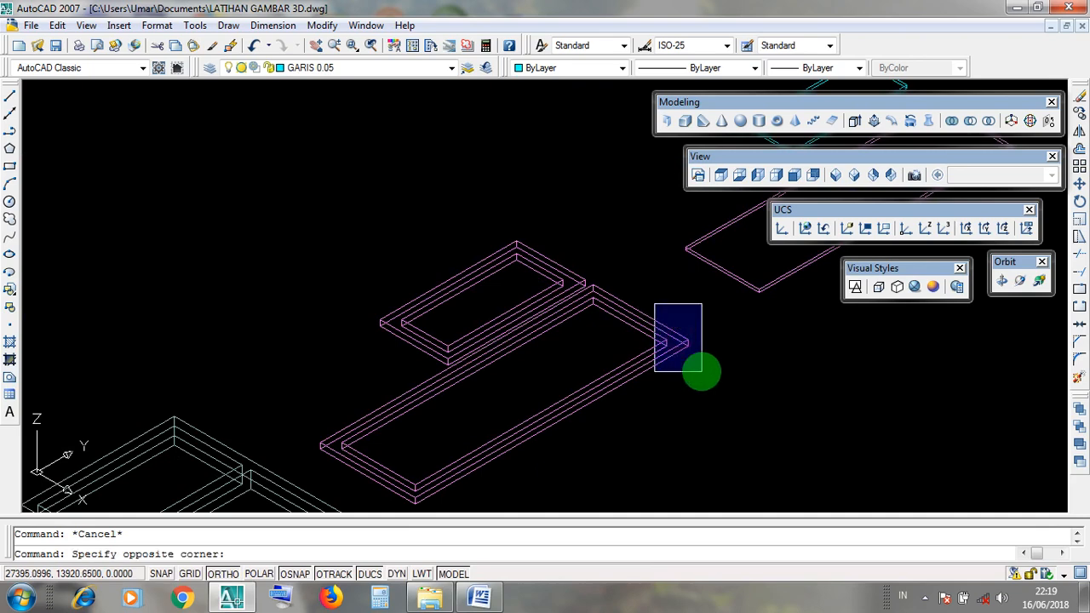
click(702, 372)
click(646, 299)
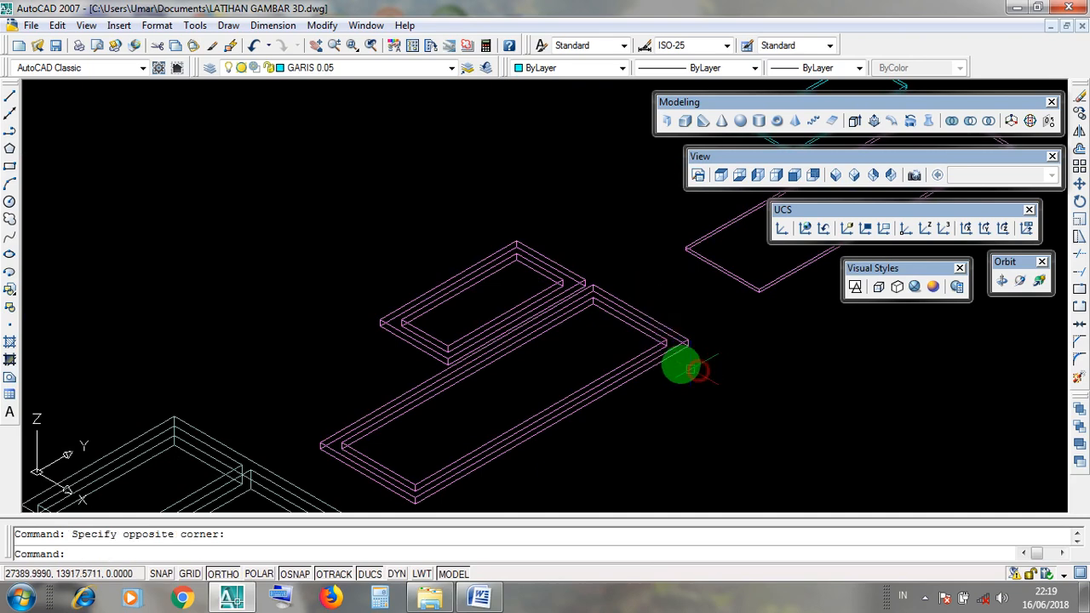
- Compare the inner and outer vertical corner edges of the larger magenta frame up close
scroll(692, 369, up, 6)
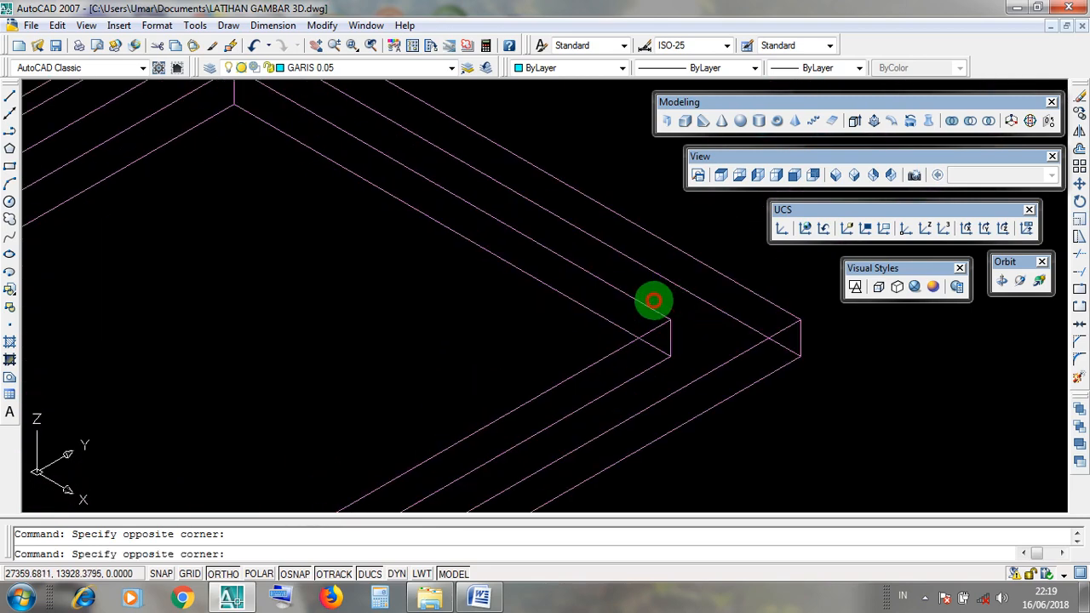
click(653, 300)
scroll(680, 372, up, 4)
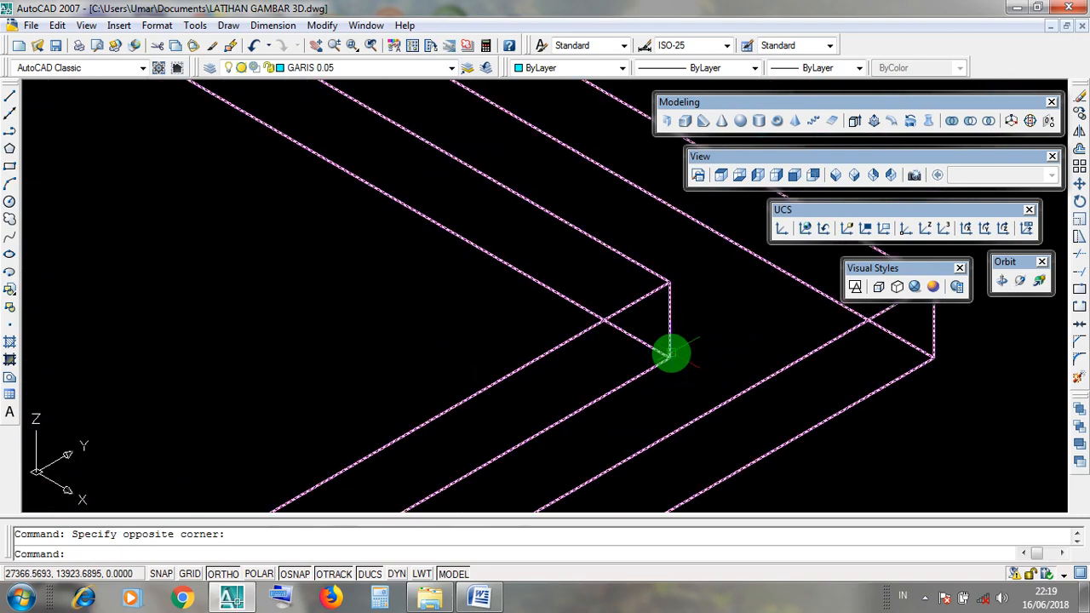
middle_drag(670, 352, 531, 451)
scroll(825, 386, down, 1)
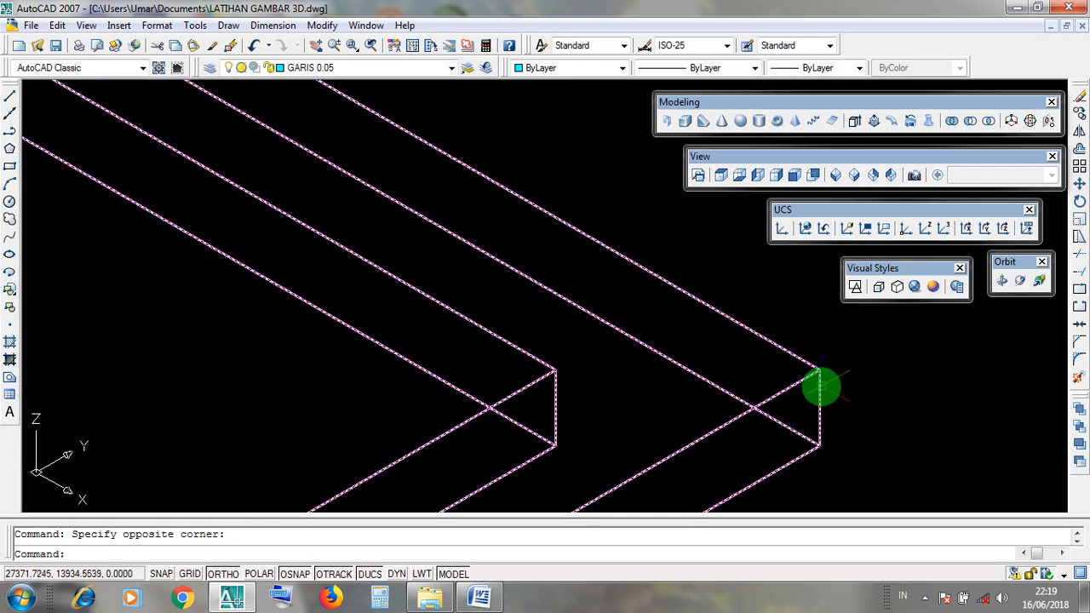
key(Escape)
click(801, 347)
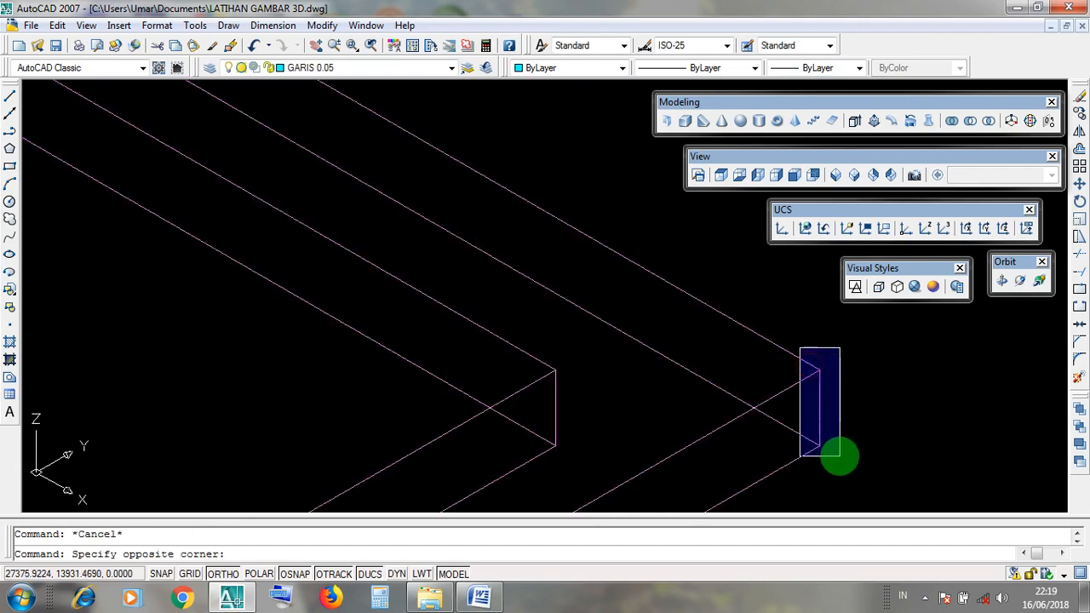
click(838, 464)
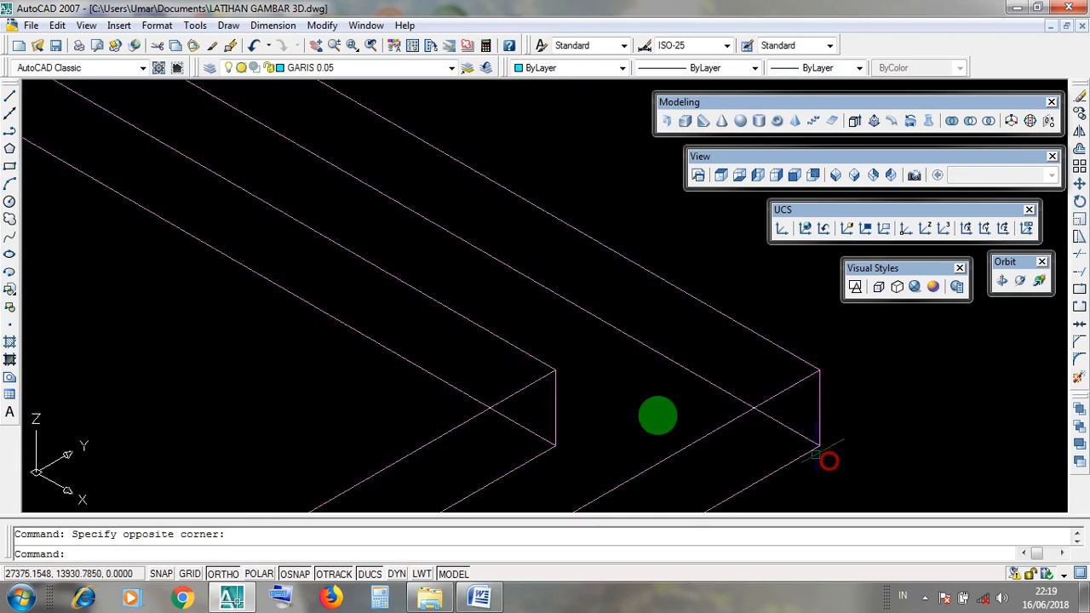
click(521, 329)
click(580, 454)
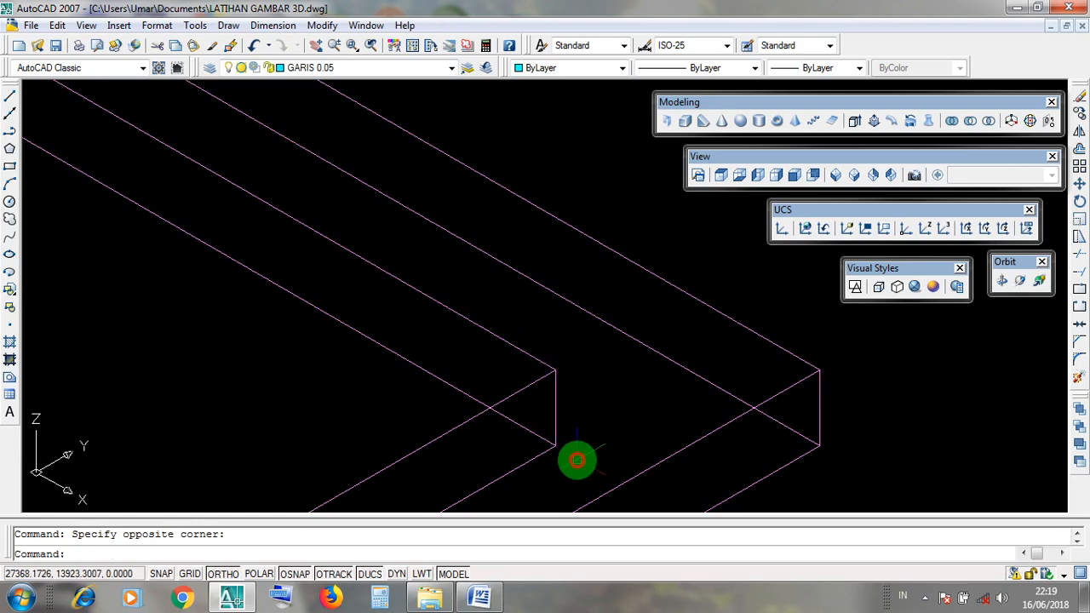
click(532, 344)
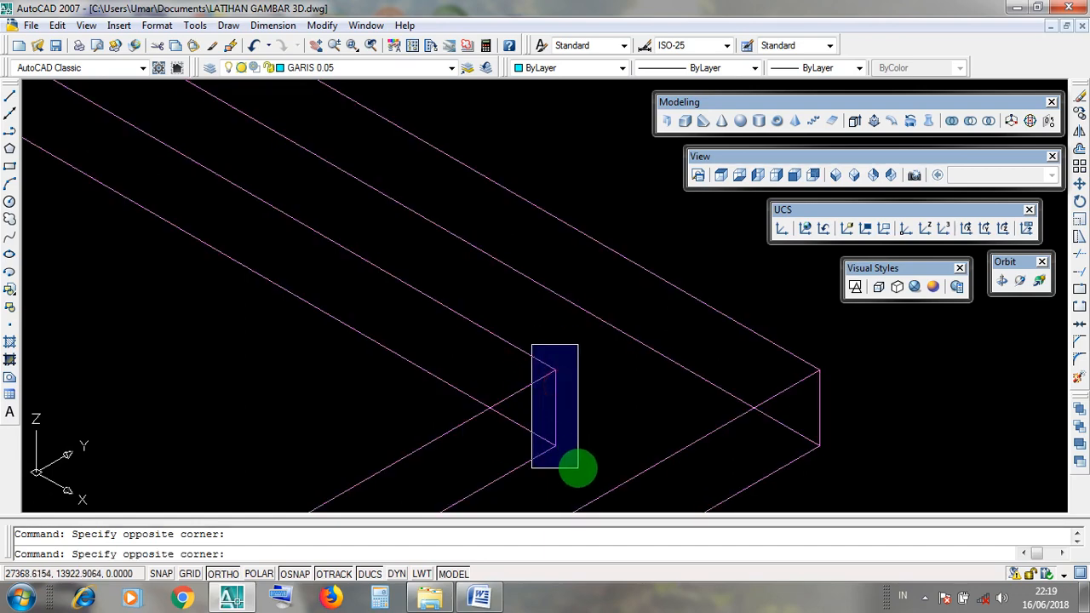
click(579, 468)
key(Escape)
click(536, 330)
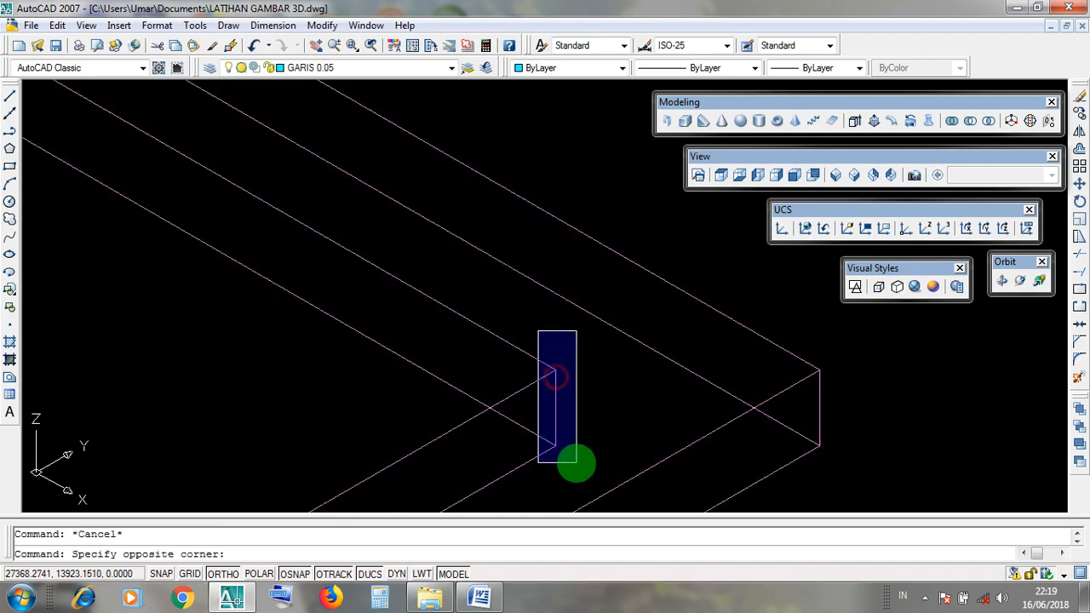
click(577, 464)
scroll(584, 418, down, 5)
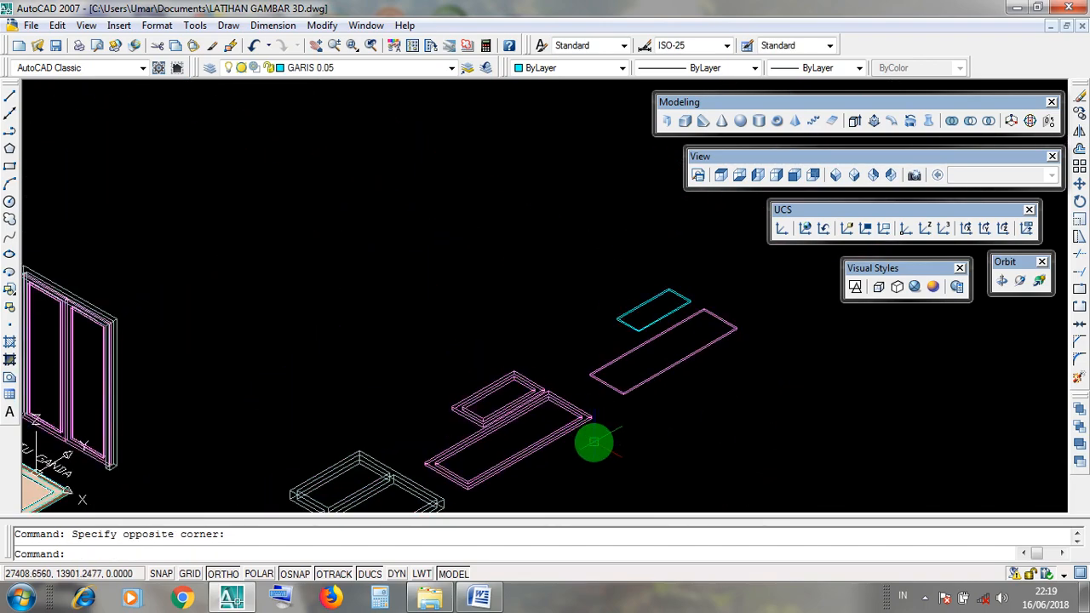
scroll(594, 443, up, 3)
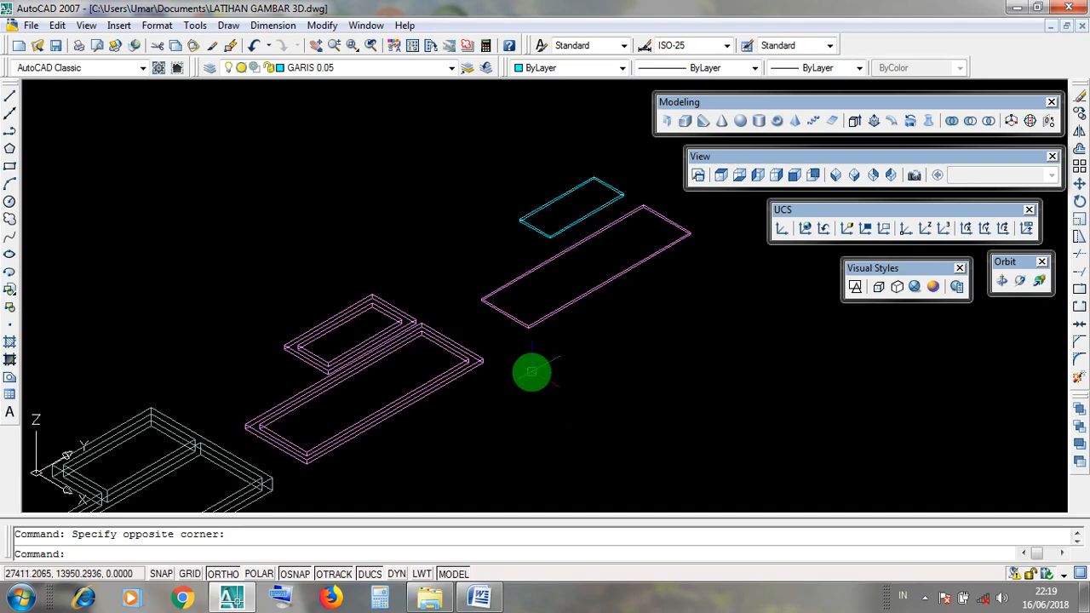
click(323, 25)
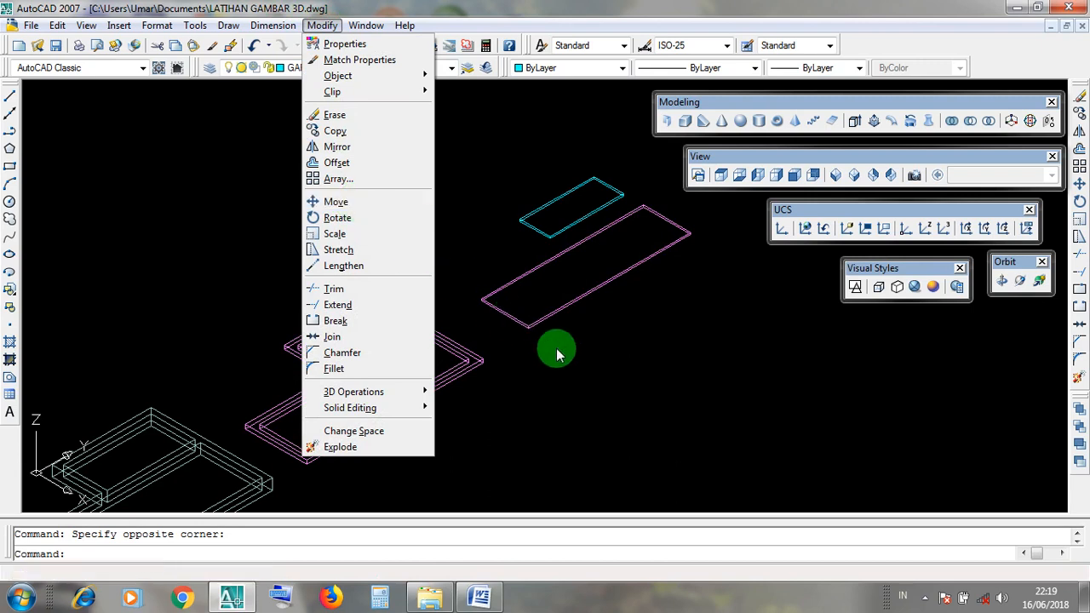
click(586, 369)
click(735, 346)
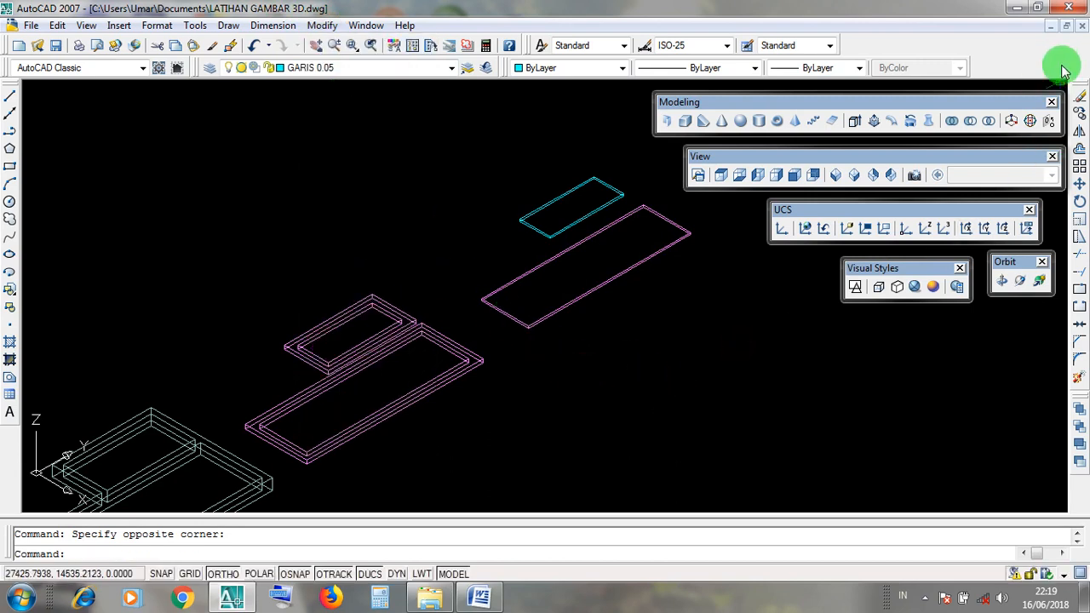
- Switch to Word and review the second method (CARA 2) in the MOVE notes
click(1017, 7)
click(487, 601)
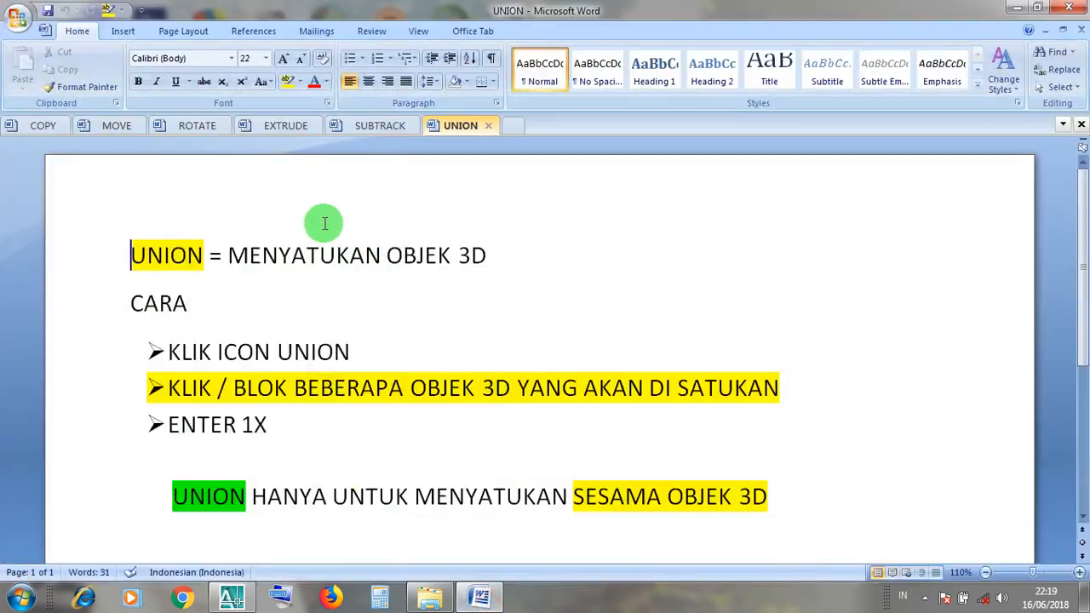
click(117, 126)
drag(428, 269, 227, 271)
click(302, 317)
drag(420, 308, 209, 316)
click(472, 313)
click(527, 314)
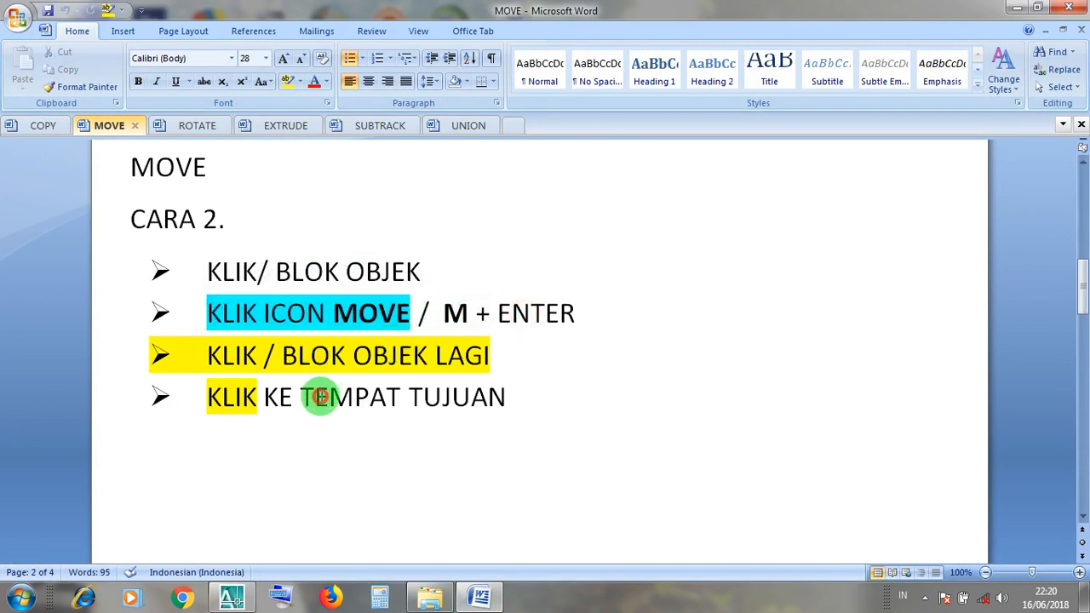
- Switch back to AutoCAD and turn off Ortho mode
click(1019, 9)
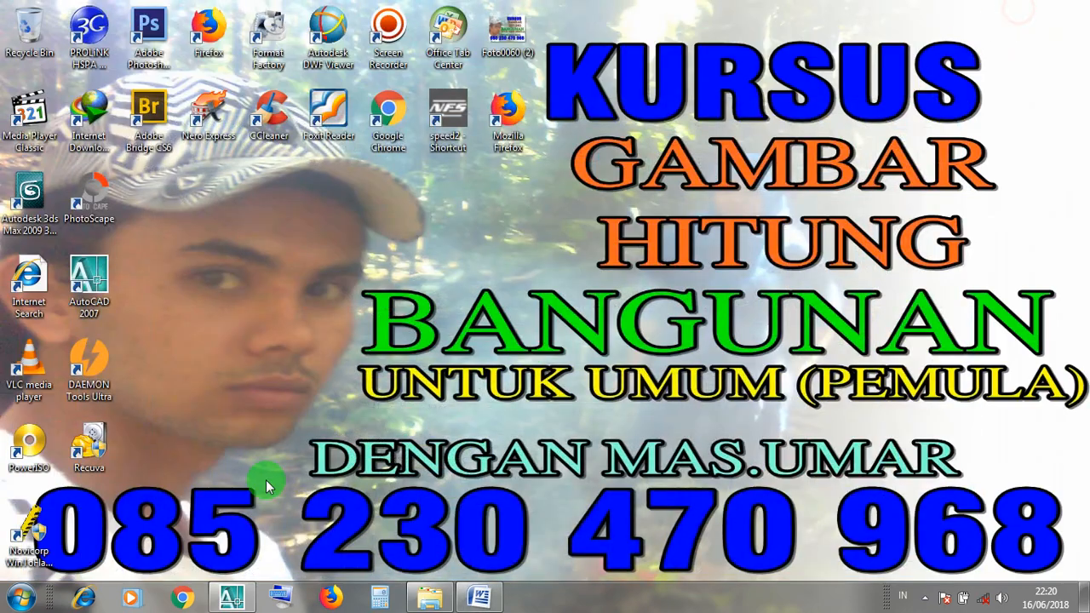
click(232, 602)
mouse_move(567, 355)
middle_down()
mouse_move(556, 391)
mouse_move(567, 343)
middle_up()
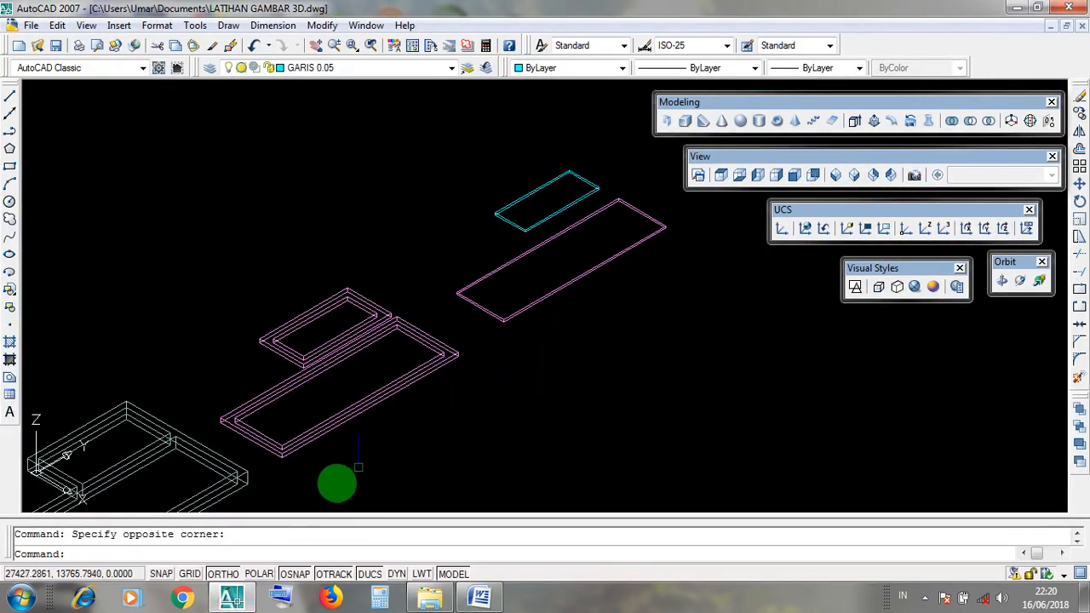
click(223, 574)
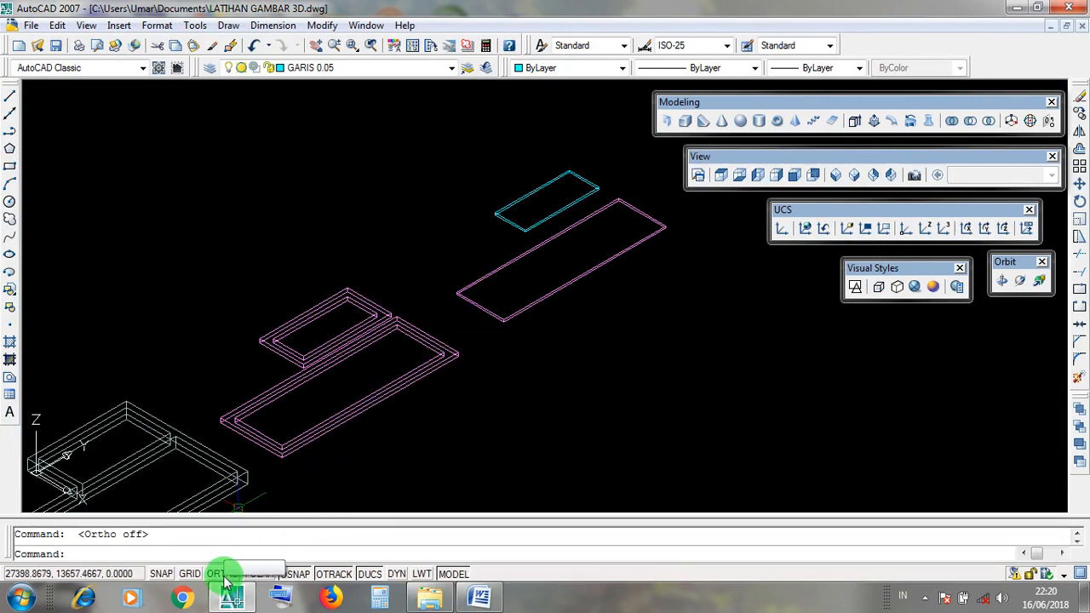
middle_drag(552, 372, 545, 394)
scroll(546, 396, up, 2)
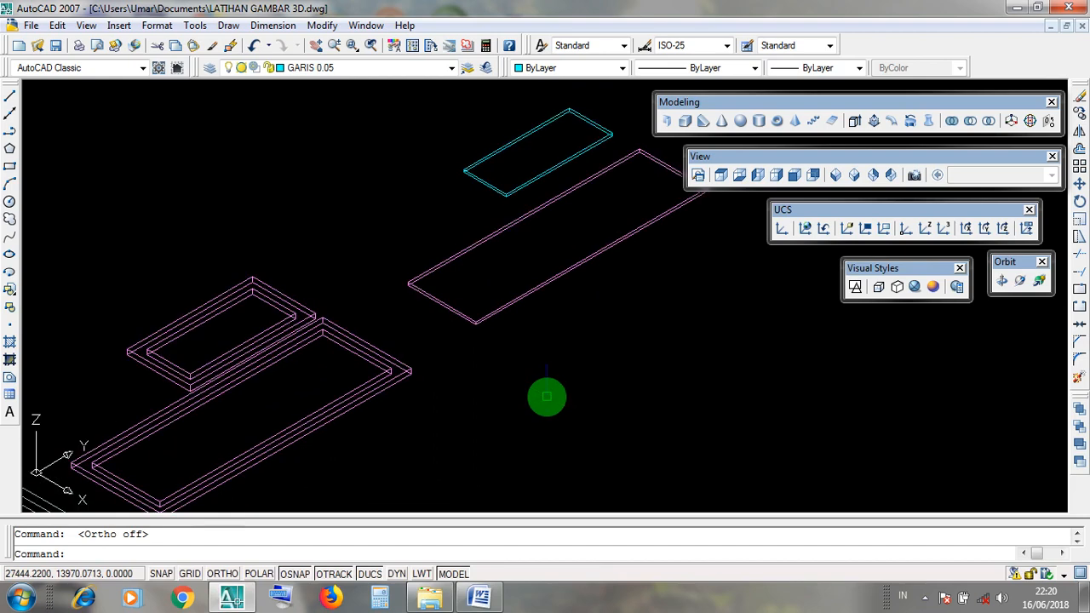
scroll(546, 396, down, 2)
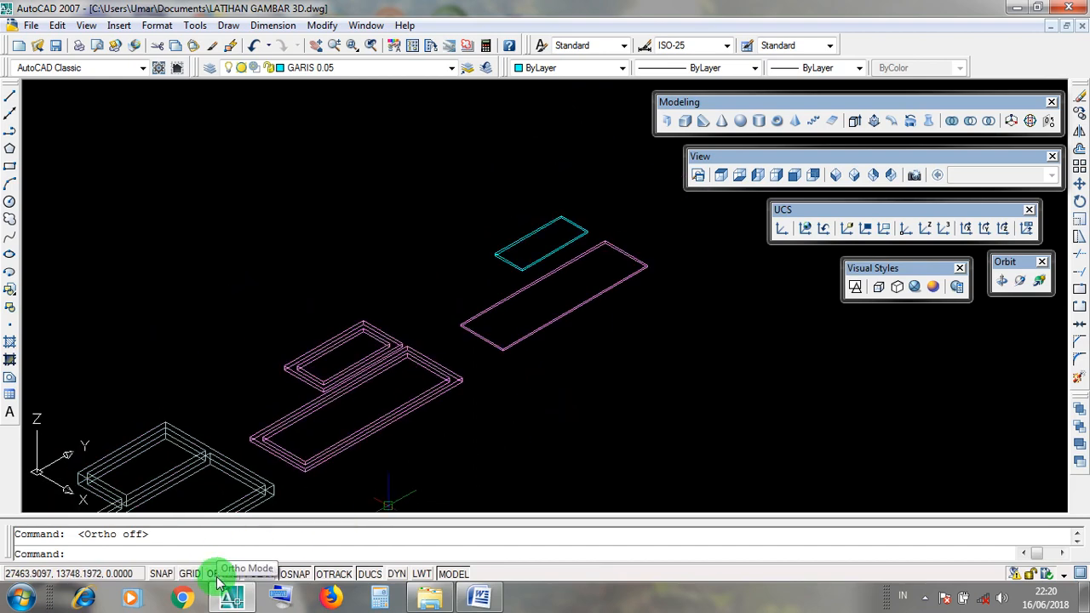
middle_drag(571, 383, 529, 378)
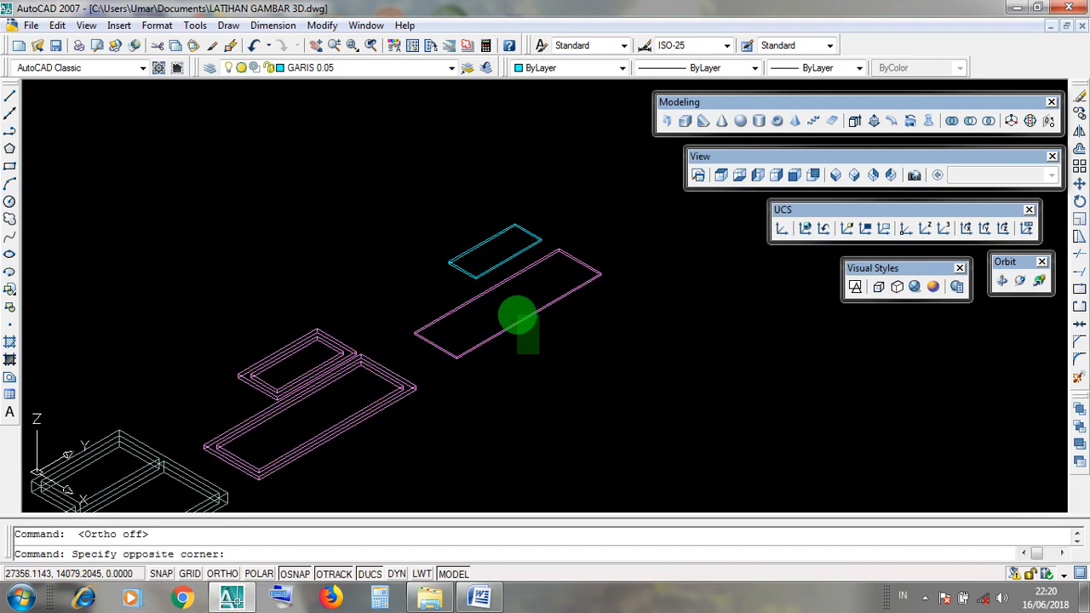
- Start moving the magenta door panel, with the midpoint of the vertical thickness edge at its far corner as the base point
click(517, 317)
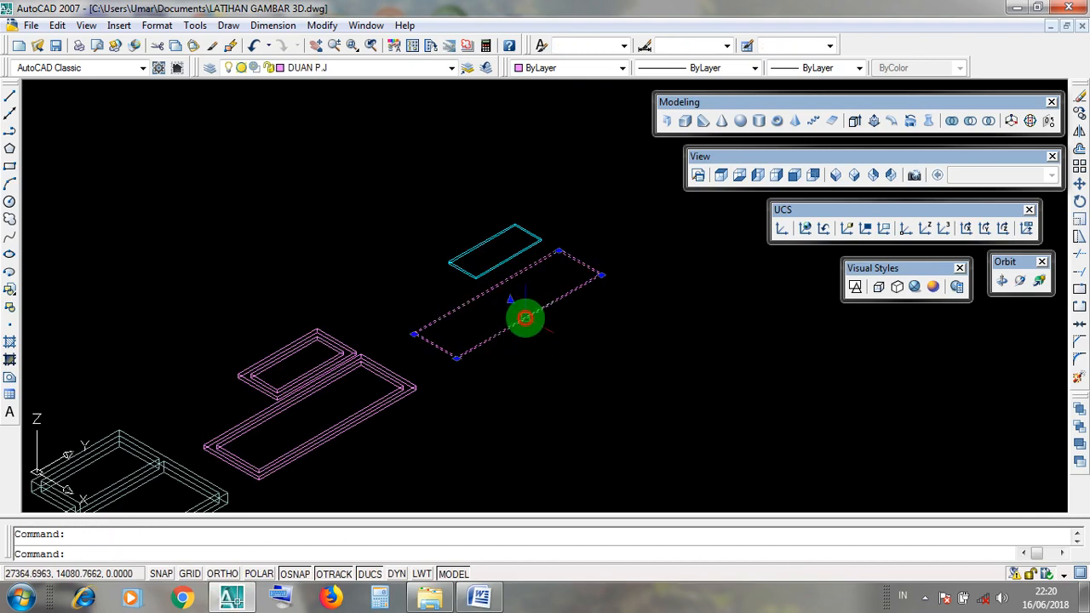
scroll(530, 308, up, 3)
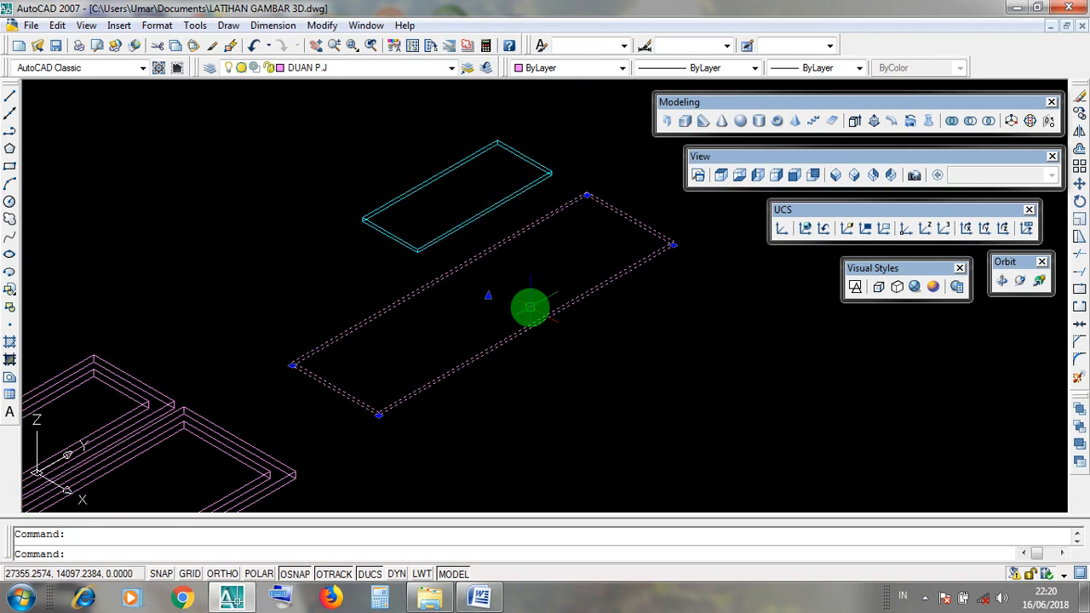
click(549, 339)
click(515, 292)
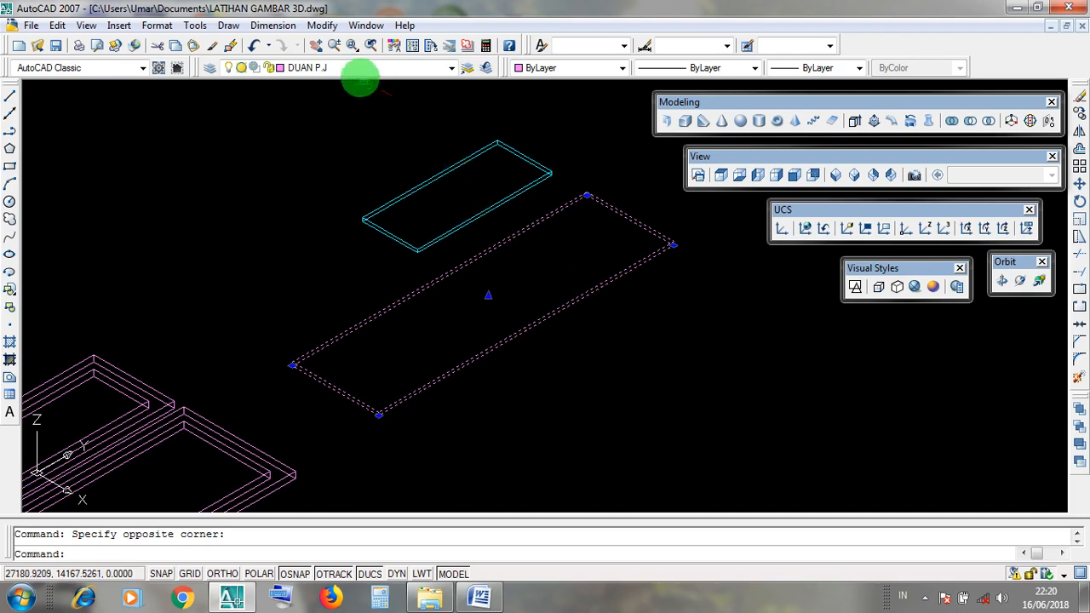
click(324, 26)
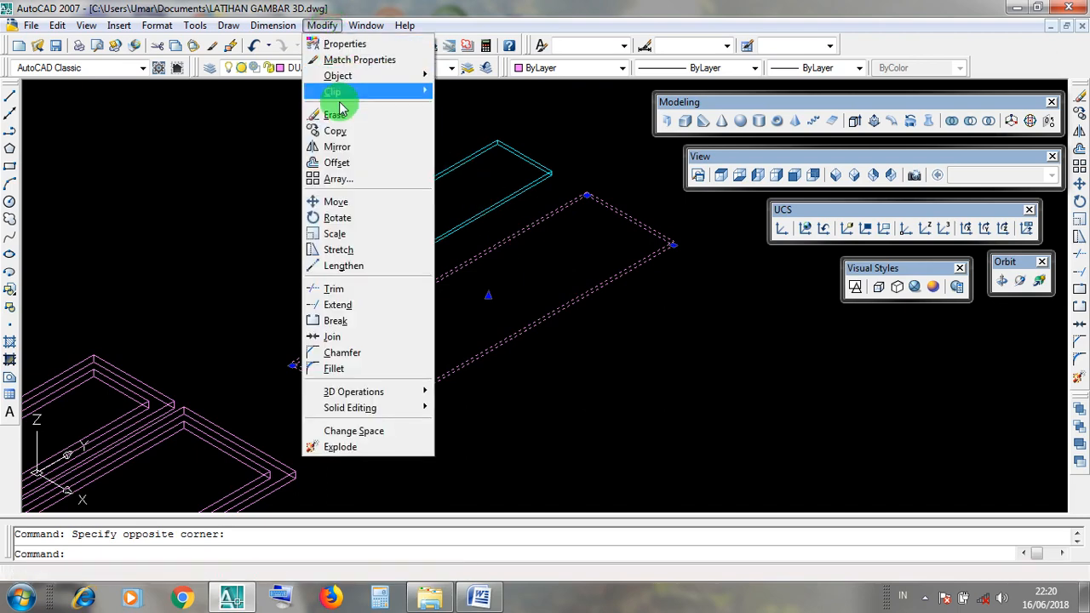
click(347, 208)
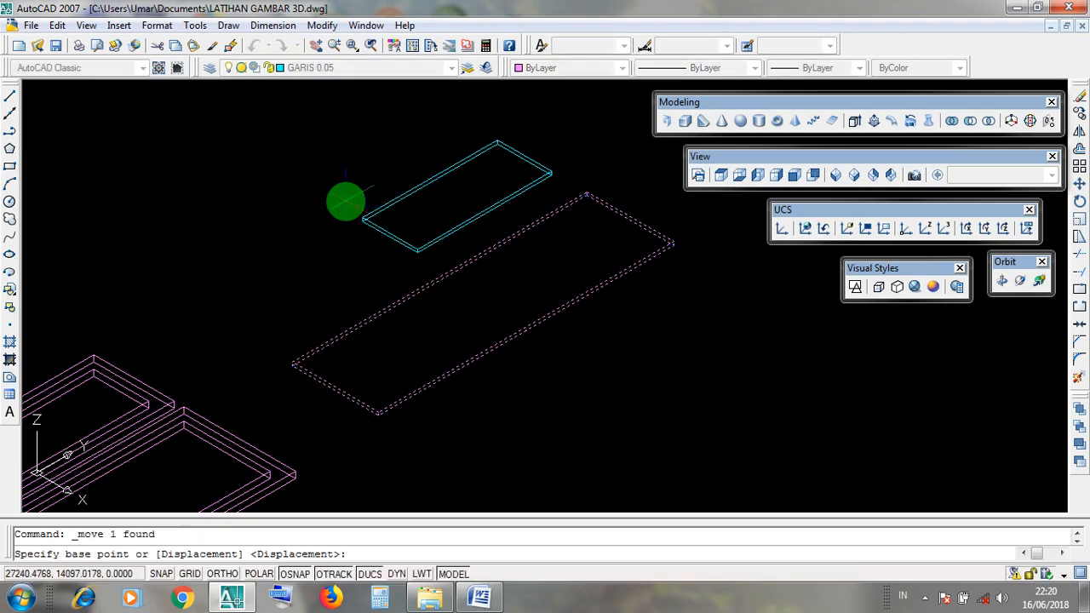
scroll(686, 235, up, 3)
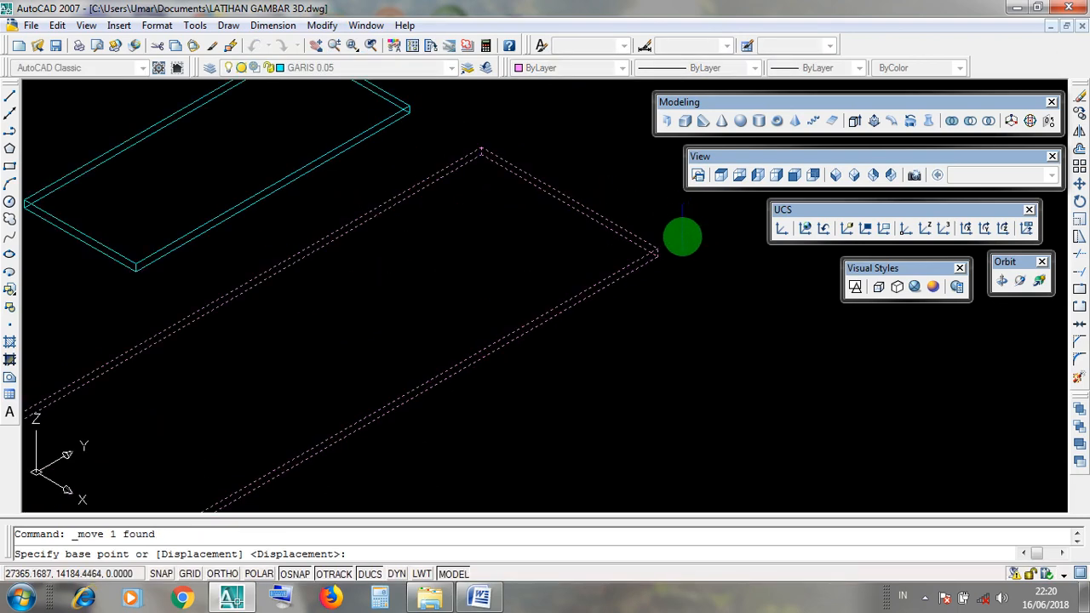
scroll(682, 237, up, 2)
scroll(648, 259, up, 5)
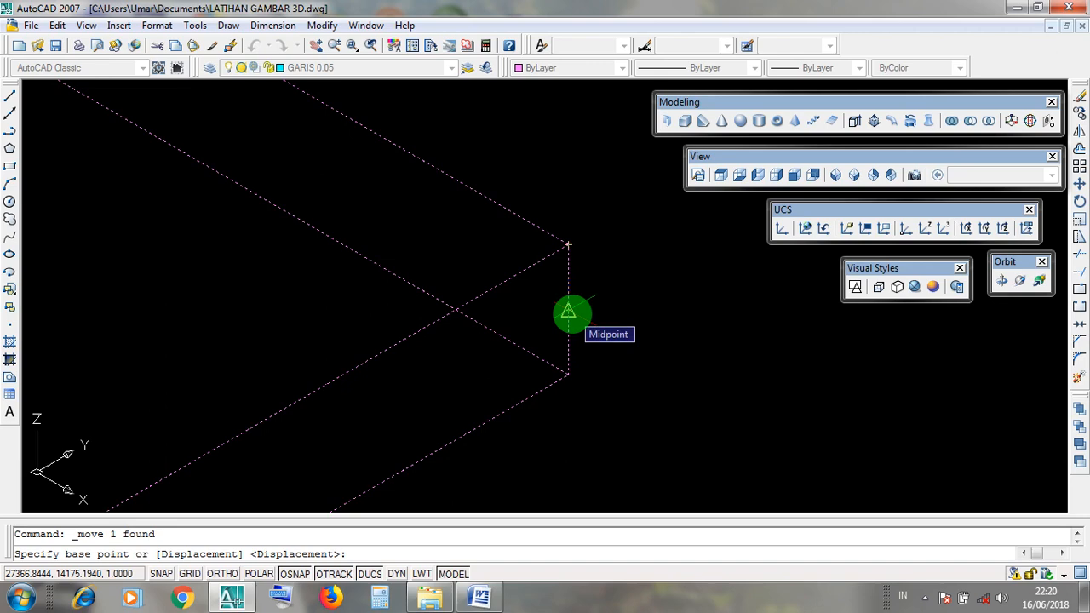
scroll(568, 312, down, 3)
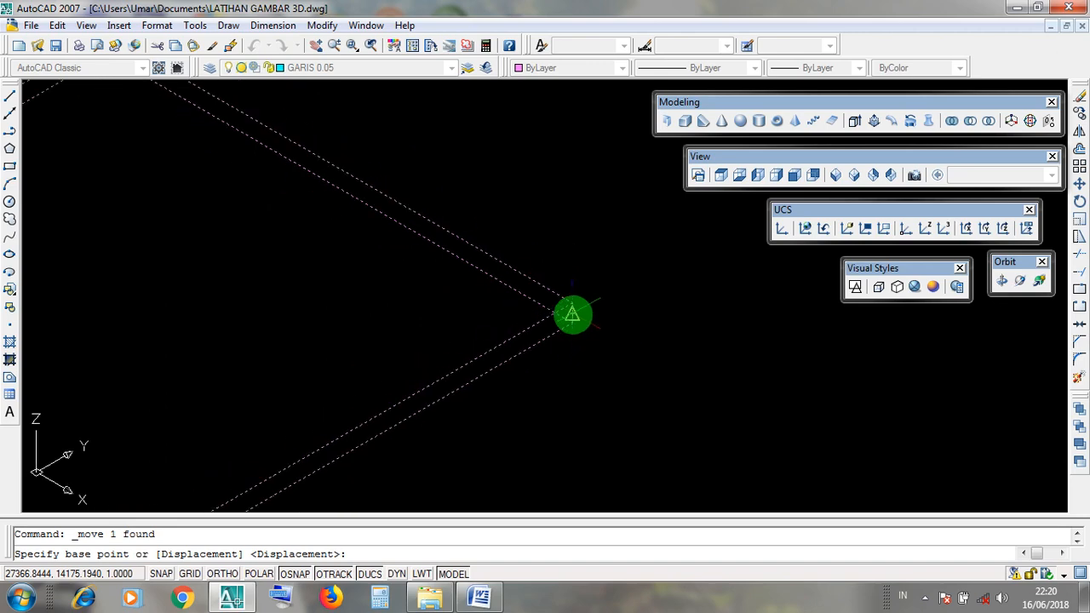
scroll(572, 316, down, 2)
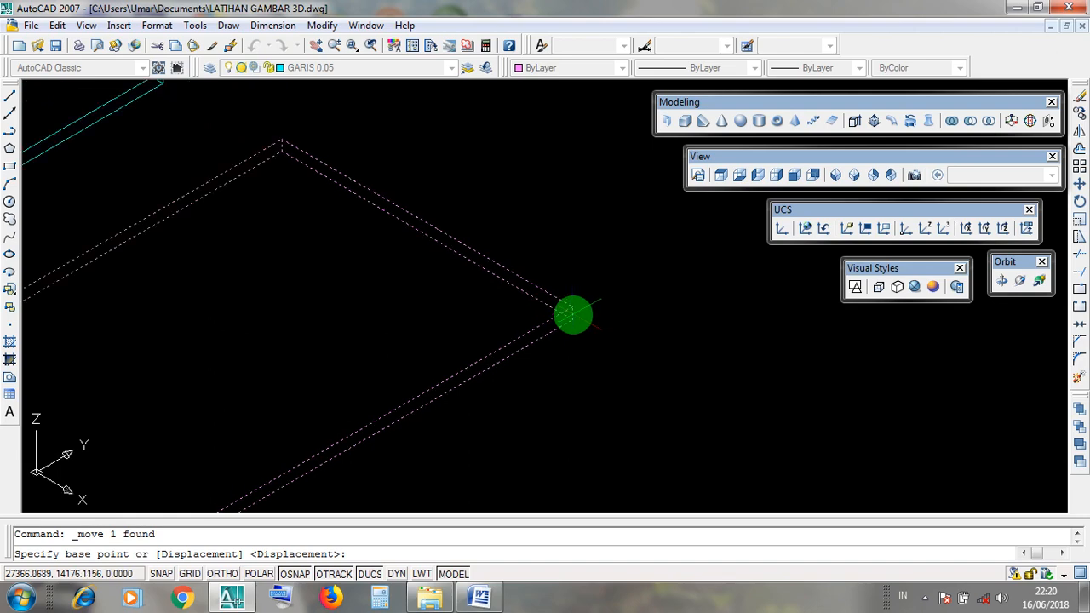
click(572, 315)
- Place the moved door panel at the midpoint of the inner vertical edge in the larger magenta frame's matching corner
scroll(572, 316, down, 5)
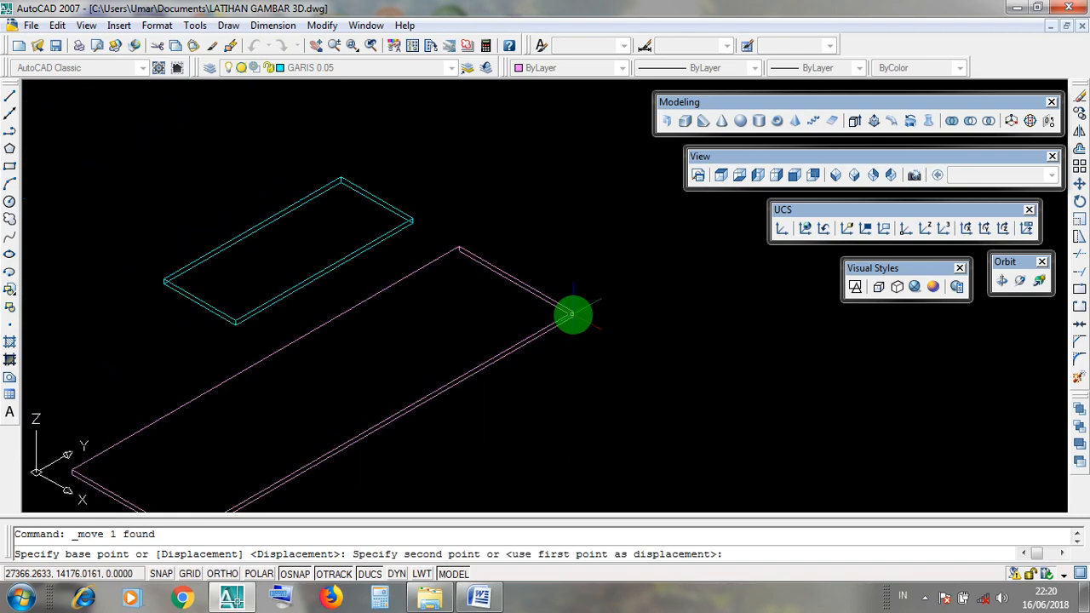
middle_drag(582, 308, 704, 239)
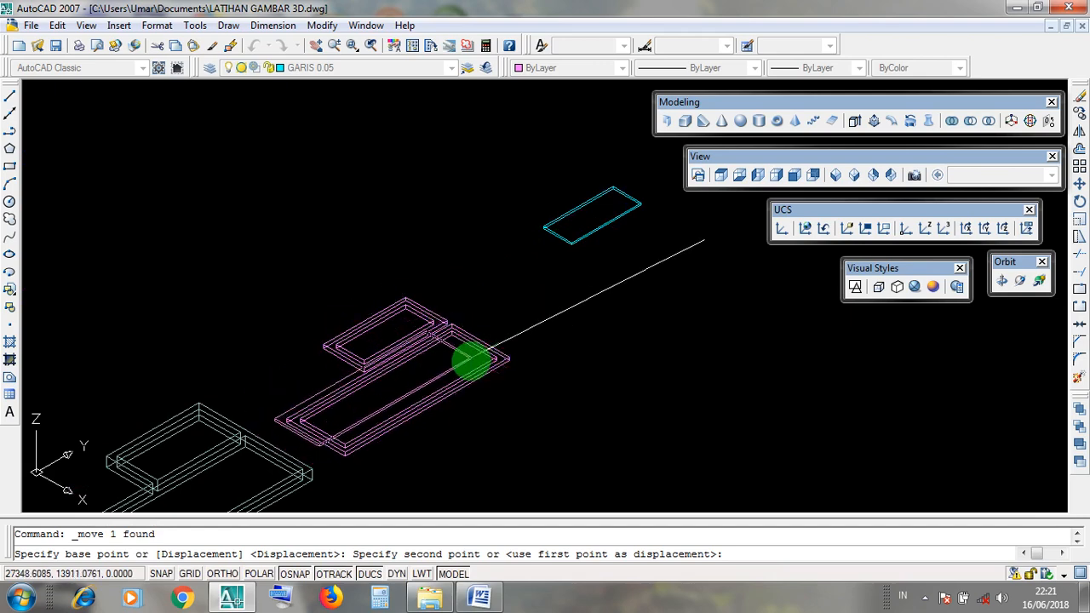
scroll(436, 380, up, 3)
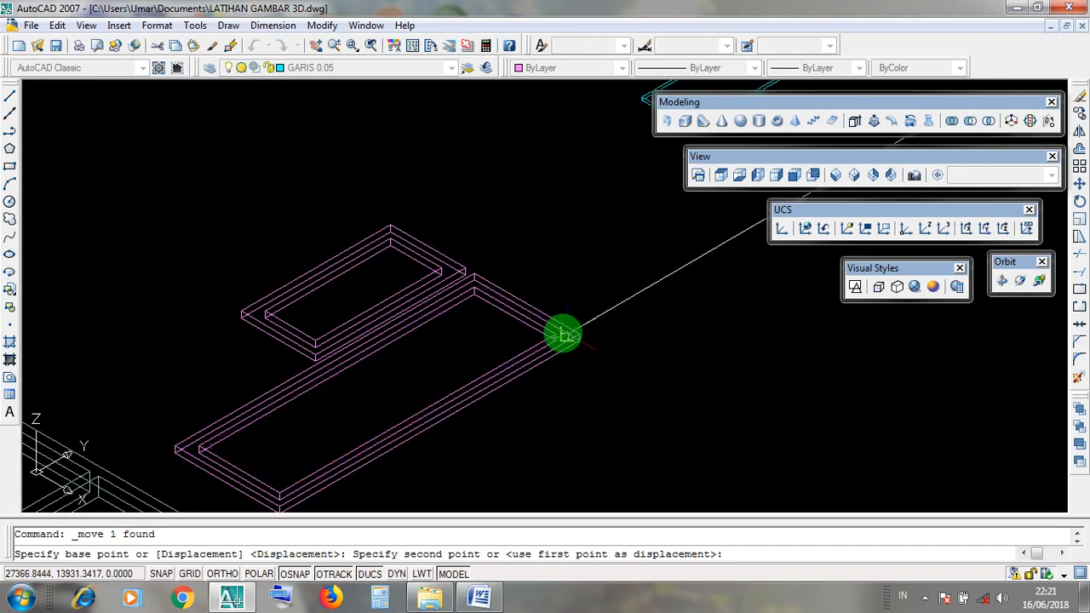
scroll(558, 335, up, 5)
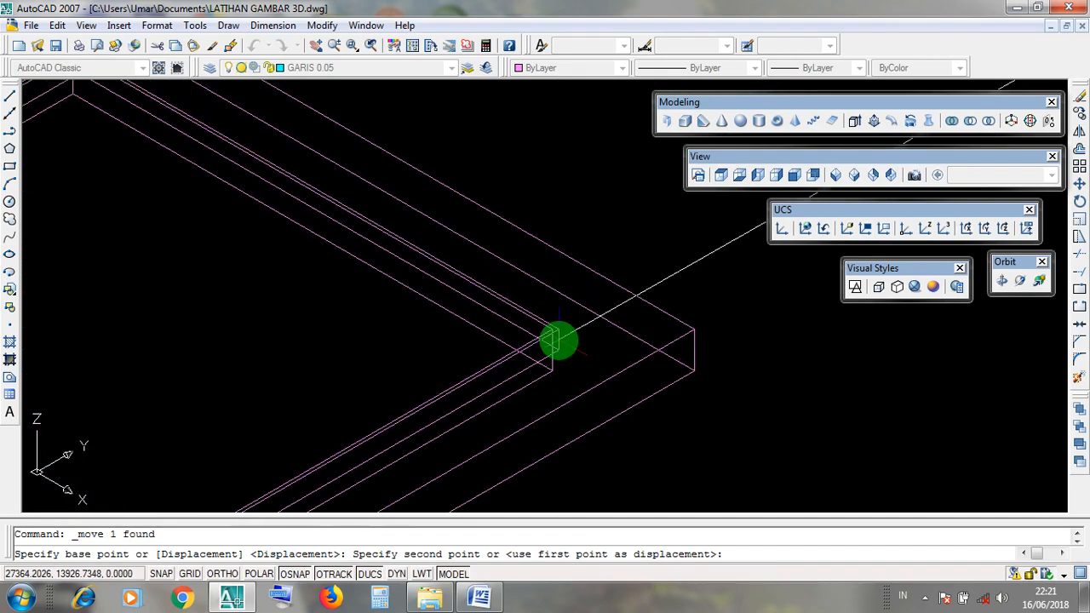
scroll(555, 345, down, 6)
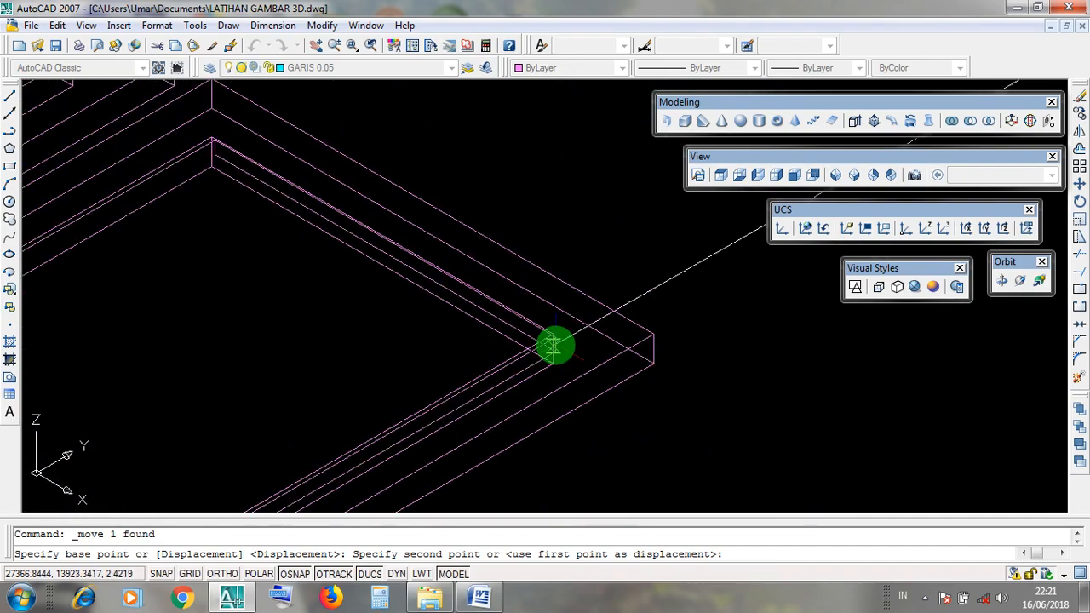
scroll(555, 345, up, 6)
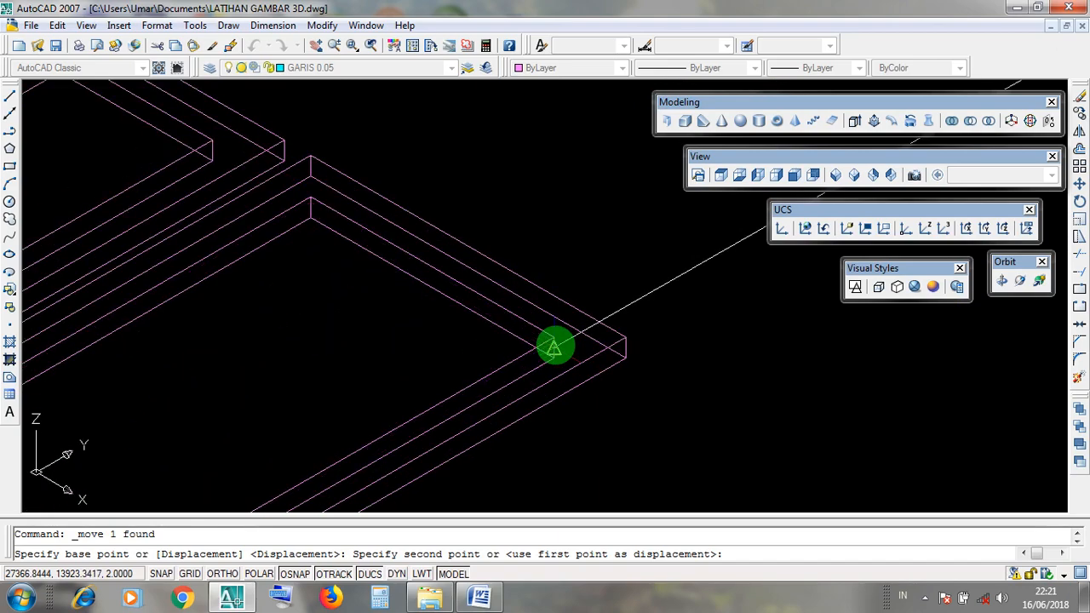
scroll(537, 350, down, 3)
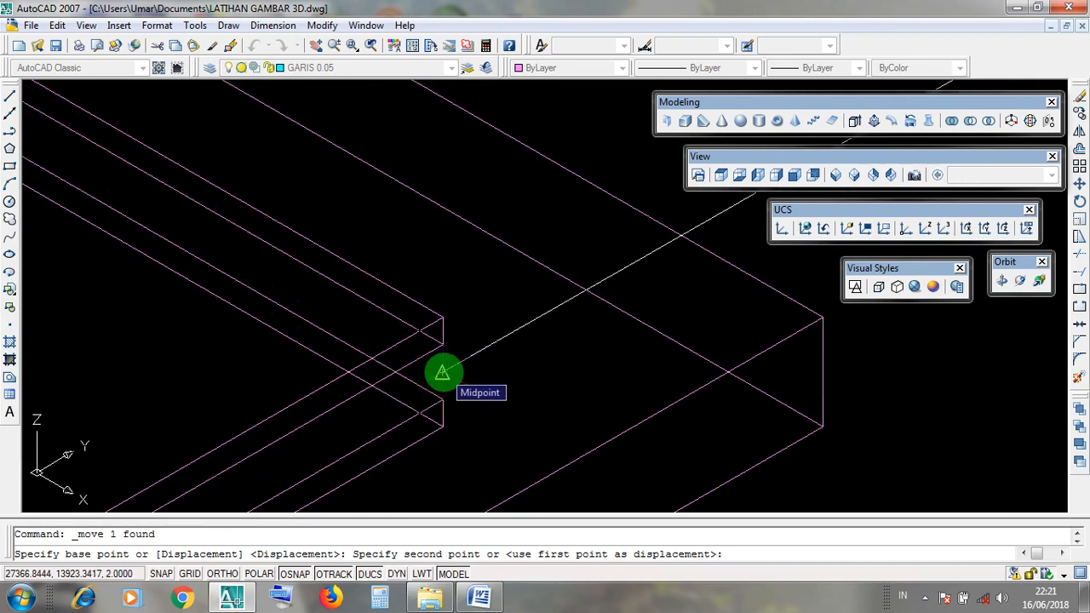
click(442, 373)
scroll(443, 373, down, 5)
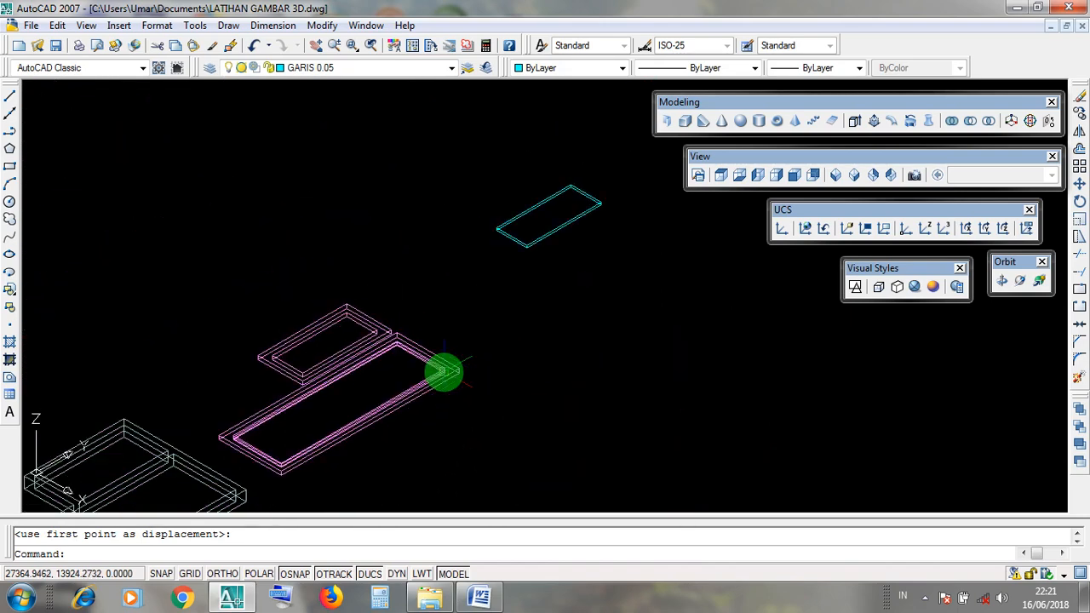
- Display the model in the Realistic visual style and inspect the door panel's fit inside the larger magenta frame
middle_drag(514, 310, 550, 316)
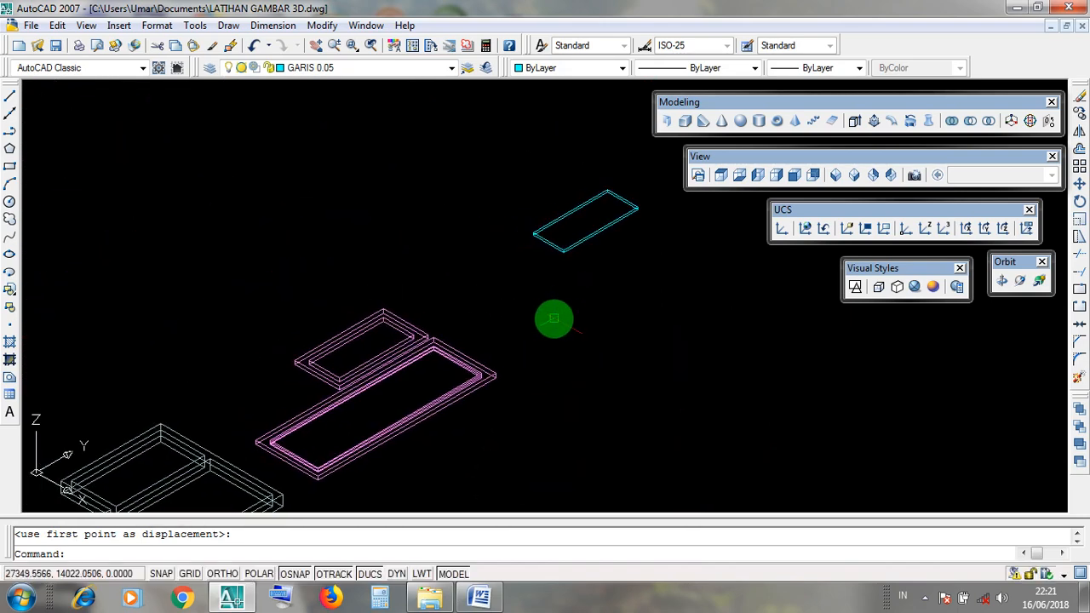
click(914, 289)
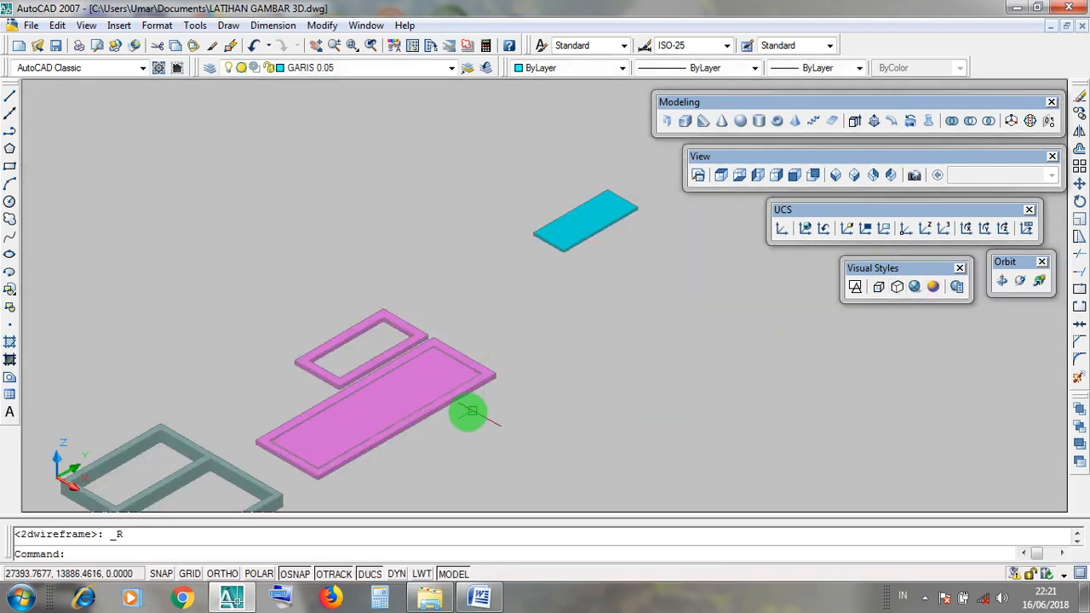
scroll(400, 430, up, 5)
scroll(652, 368, down, 3)
scroll(645, 340, up, 2)
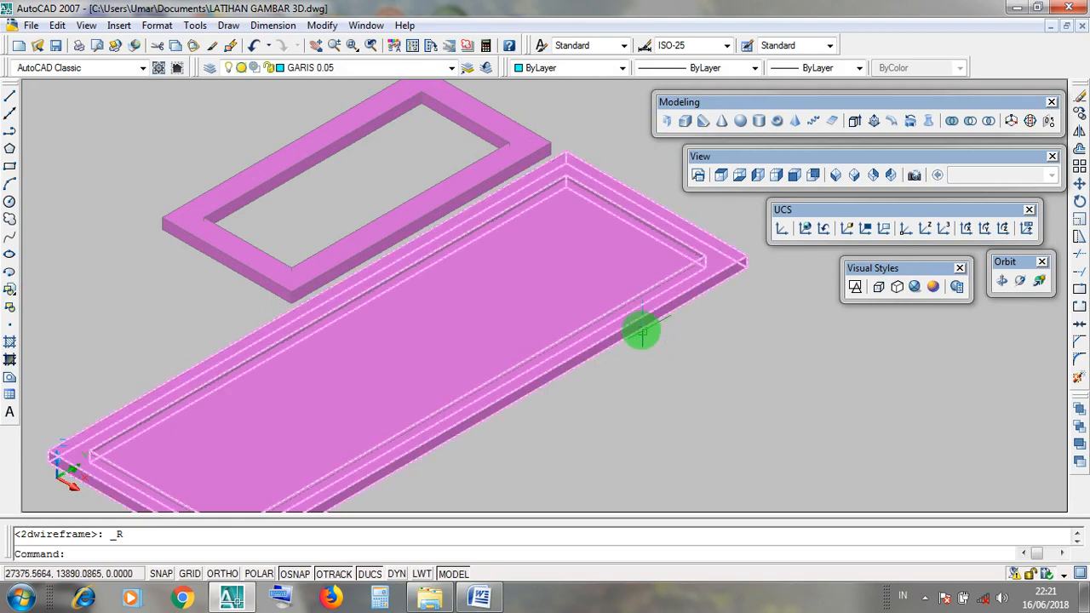
click(643, 328)
key(Escape)
click(566, 300)
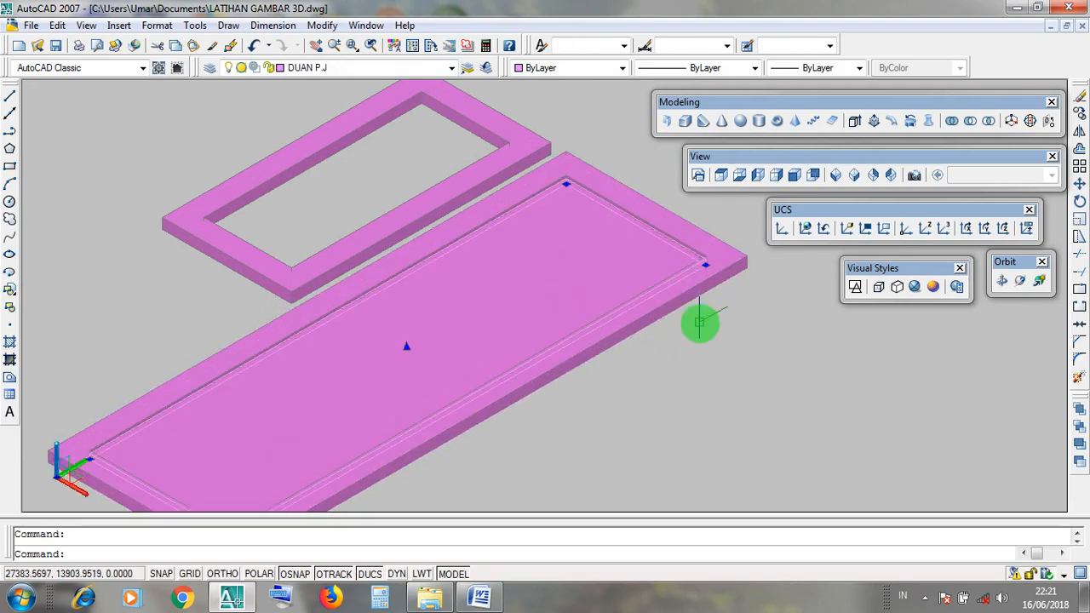
key(Escape)
- Inspect the shaded far corner where the door panel meets the larger magenta frame
middle_drag(691, 326, 621, 361)
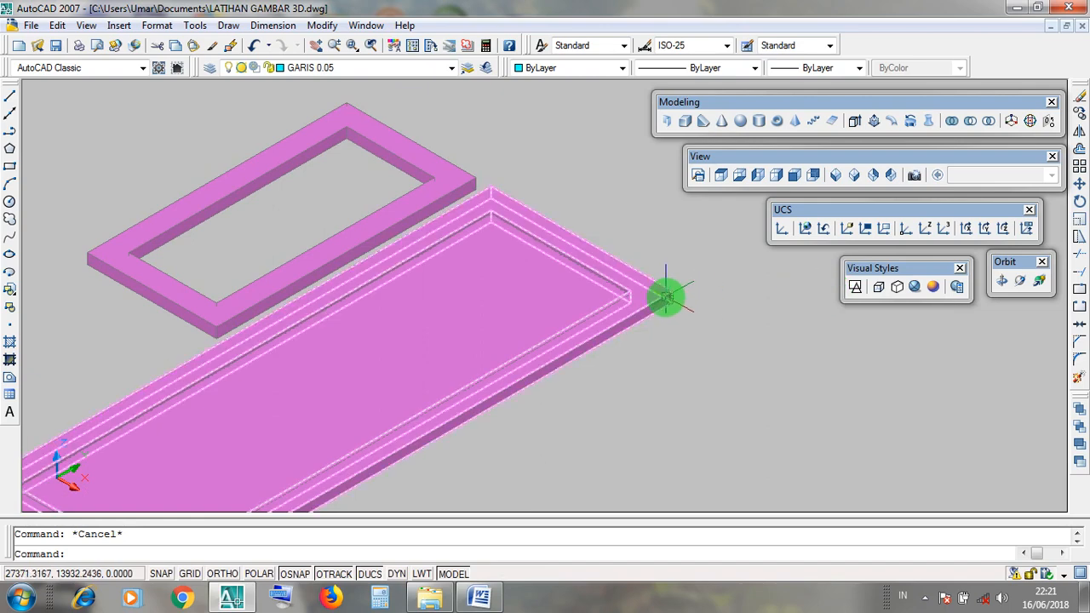
click(693, 303)
key(Escape)
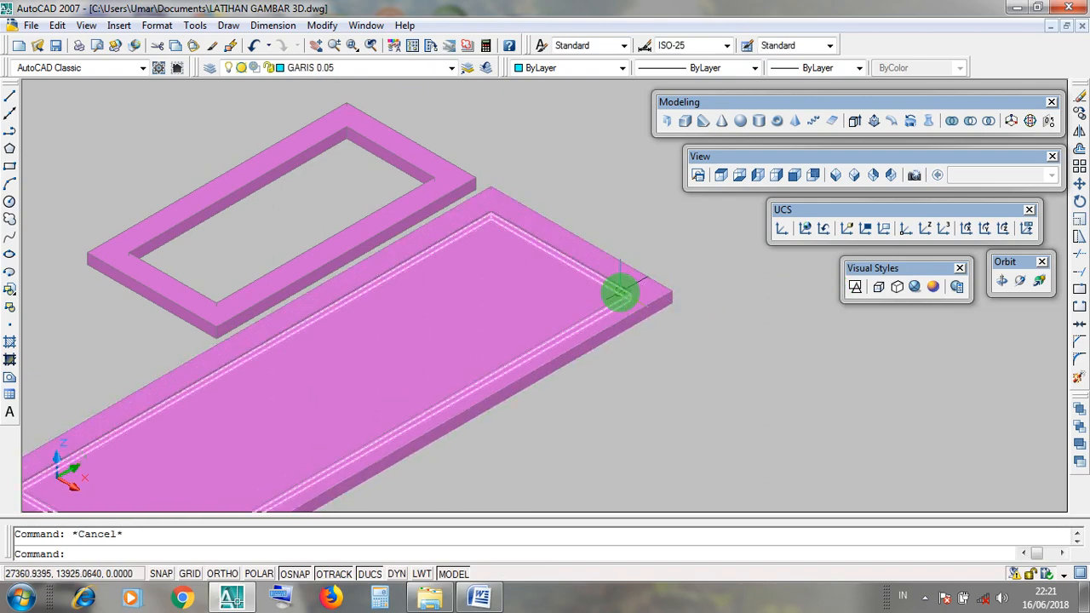
click(630, 296)
key(Escape)
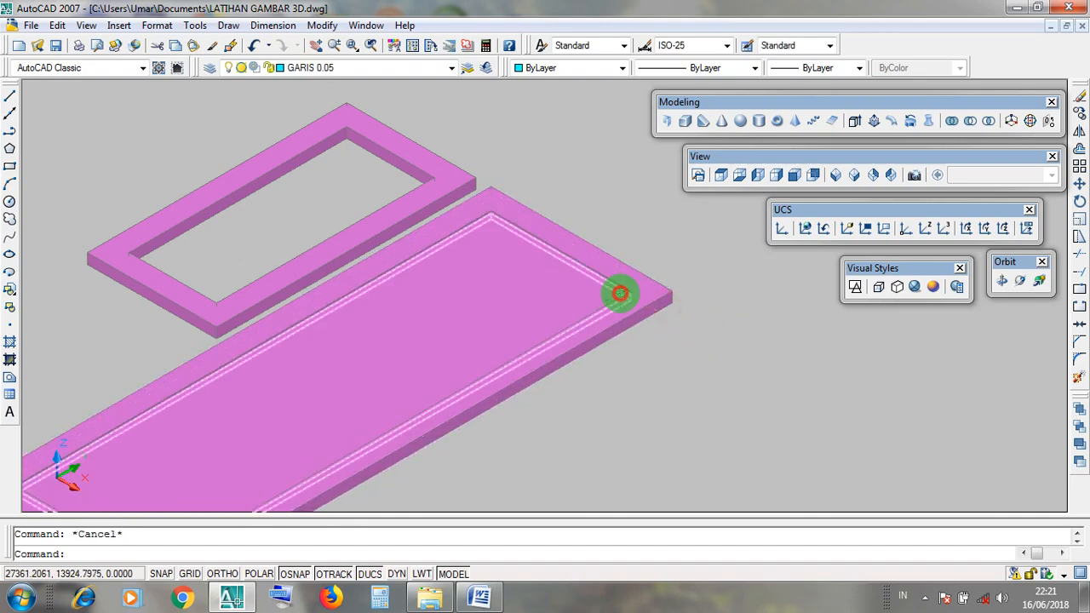
- Return to the 2D Wireframe visual style and examine the panel's position at the larger frame's inner corner
click(855, 288)
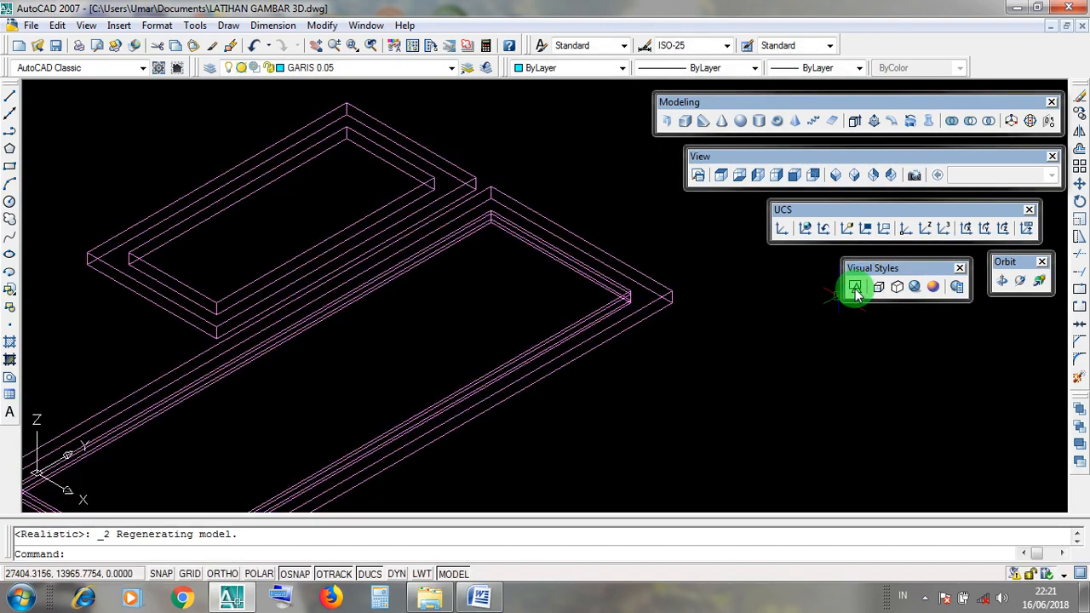
click(670, 297)
mouse_move(676, 295)
middle_down()
mouse_move(708, 288)
mouse_move(732, 305)
middle_up()
key(Escape)
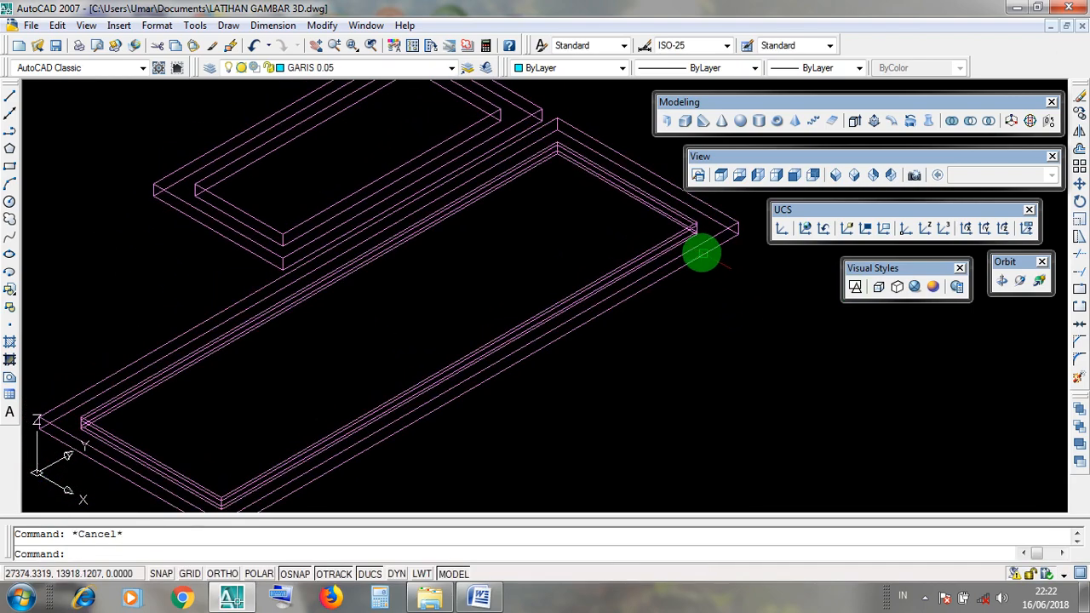
scroll(684, 234, up, 5)
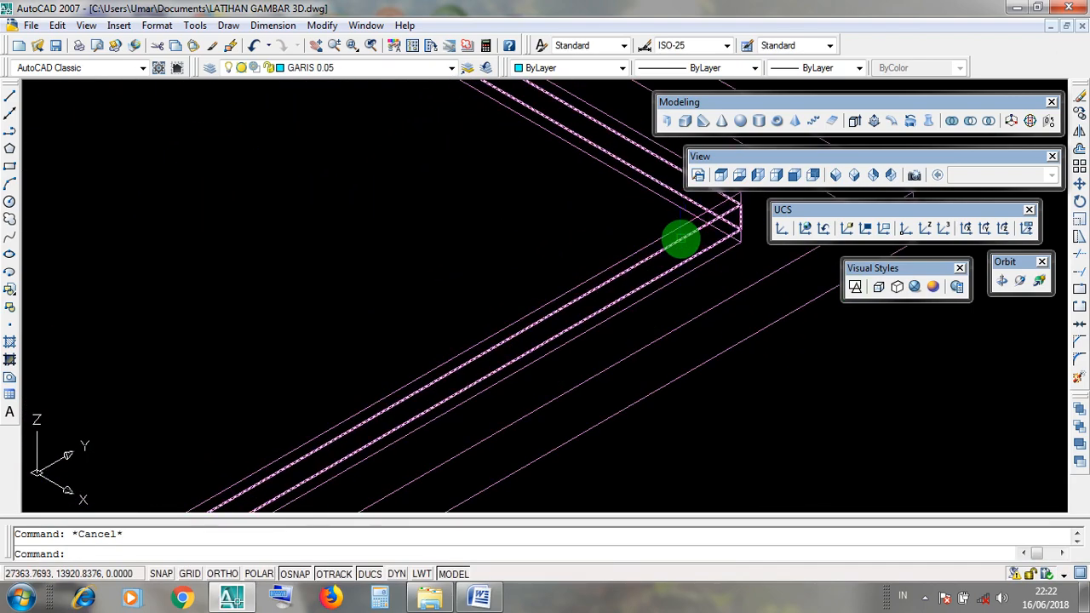
- Examine whether the inner door panel and the larger magenta frame select as separate objects, leaving nothing selected
click(684, 243)
scroll(700, 282, down, 5)
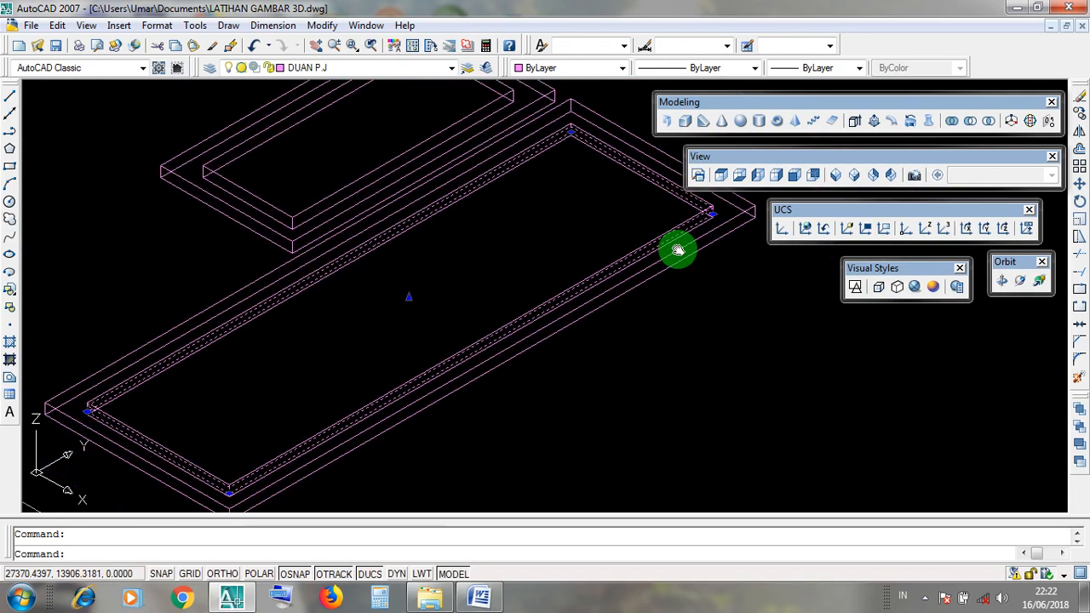
key(Escape)
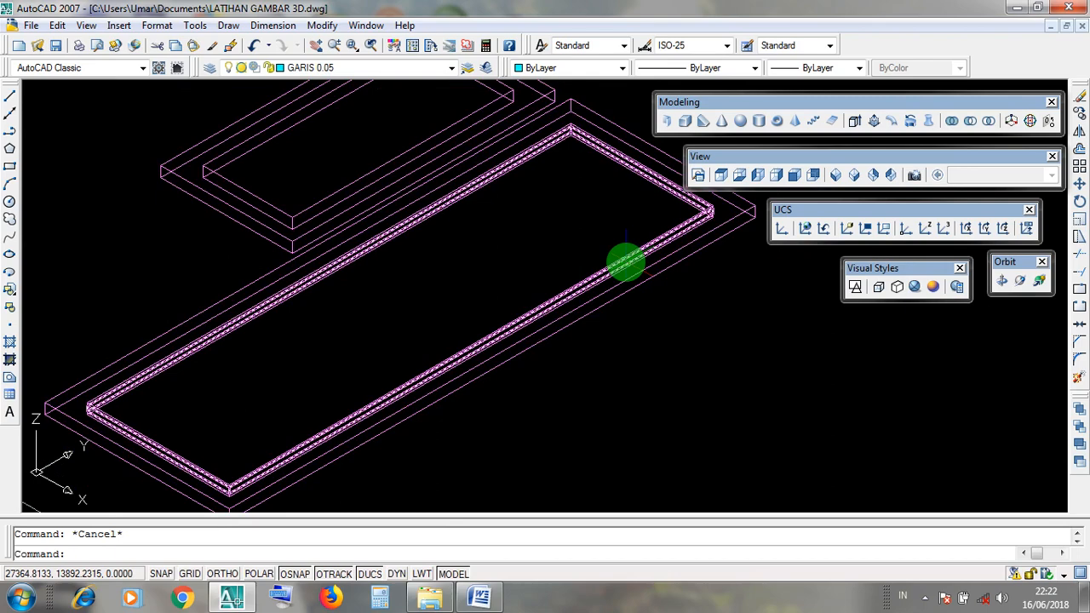
click(626, 262)
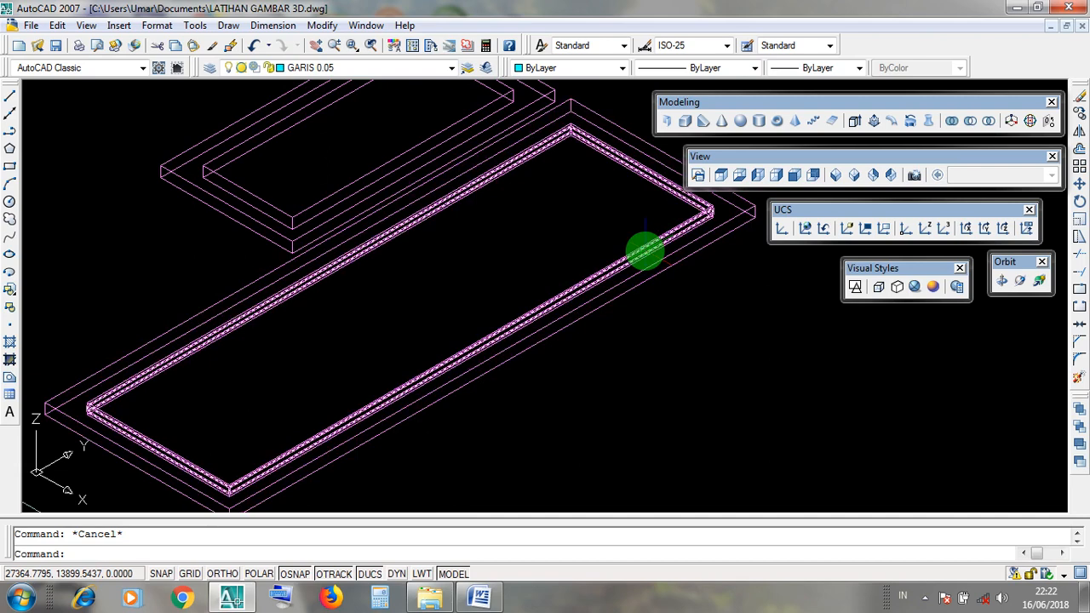
click(645, 252)
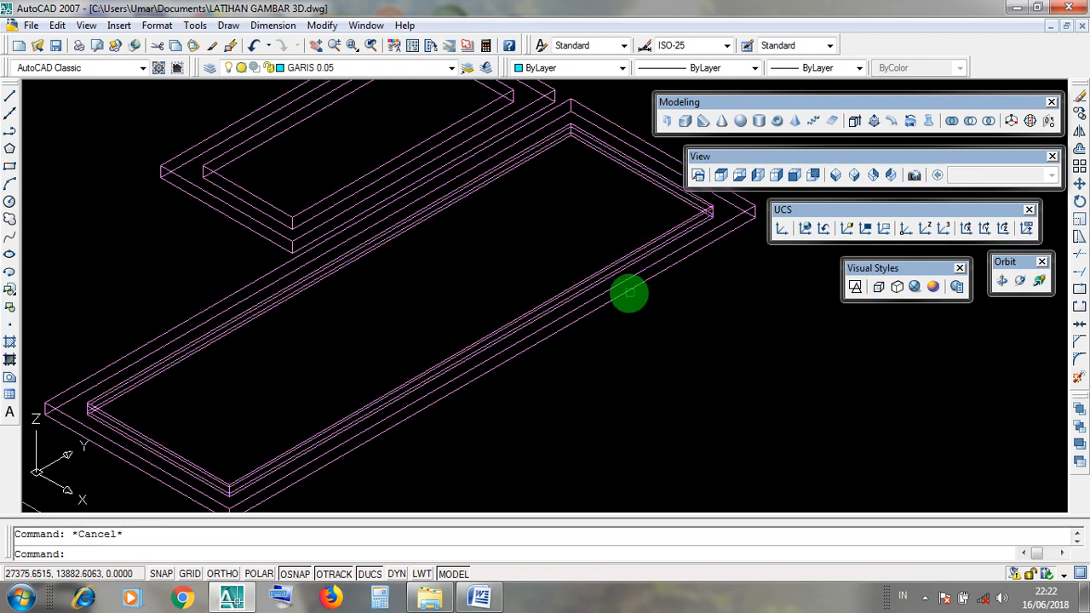
key(Escape)
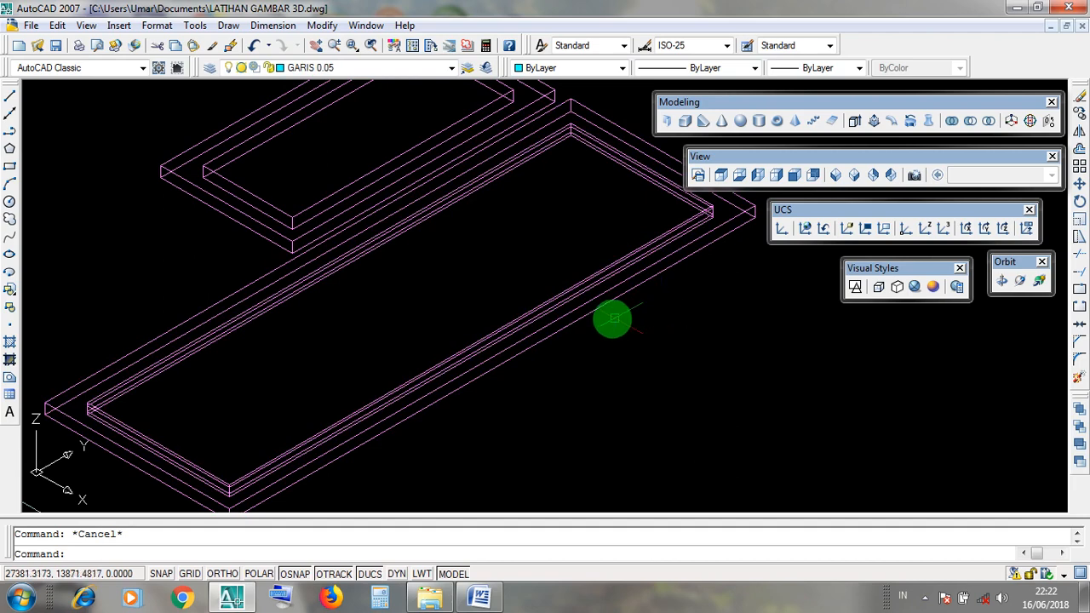
click(669, 312)
click(570, 261)
key(Escape)
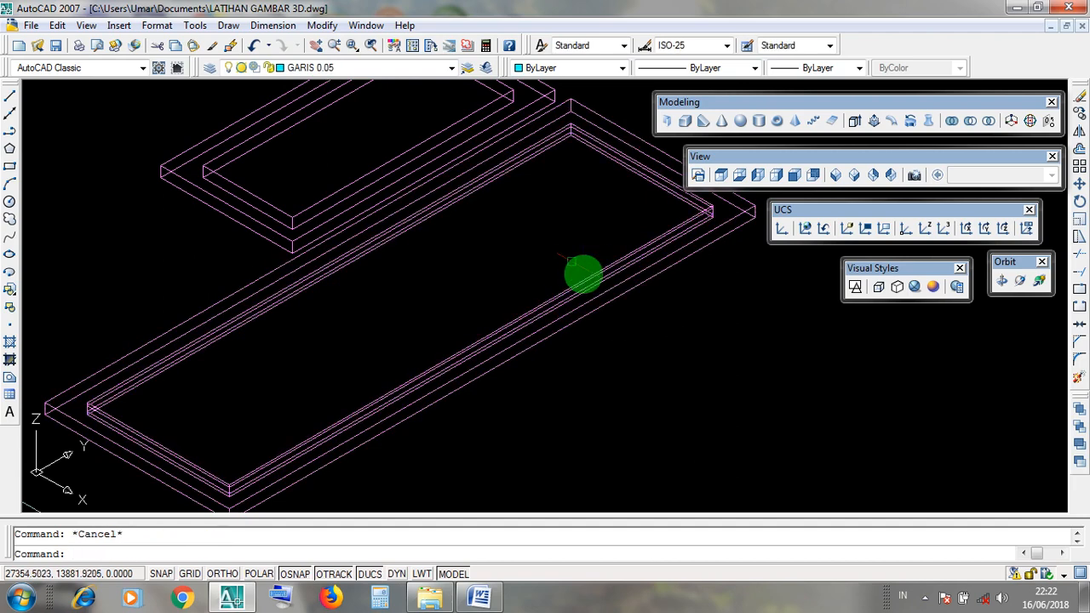
click(629, 344)
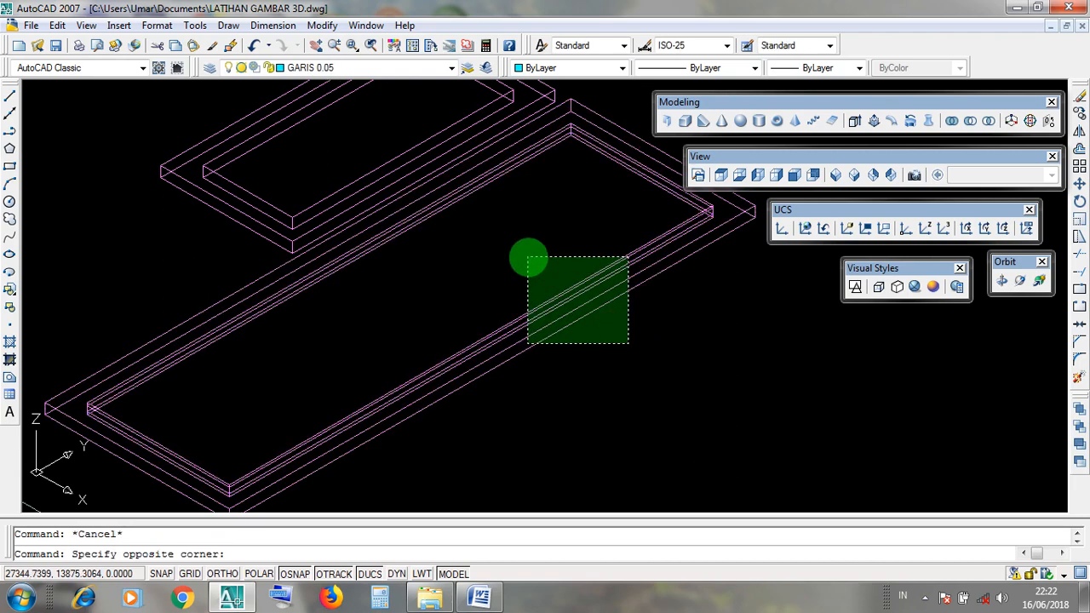
click(529, 257)
key(Escape)
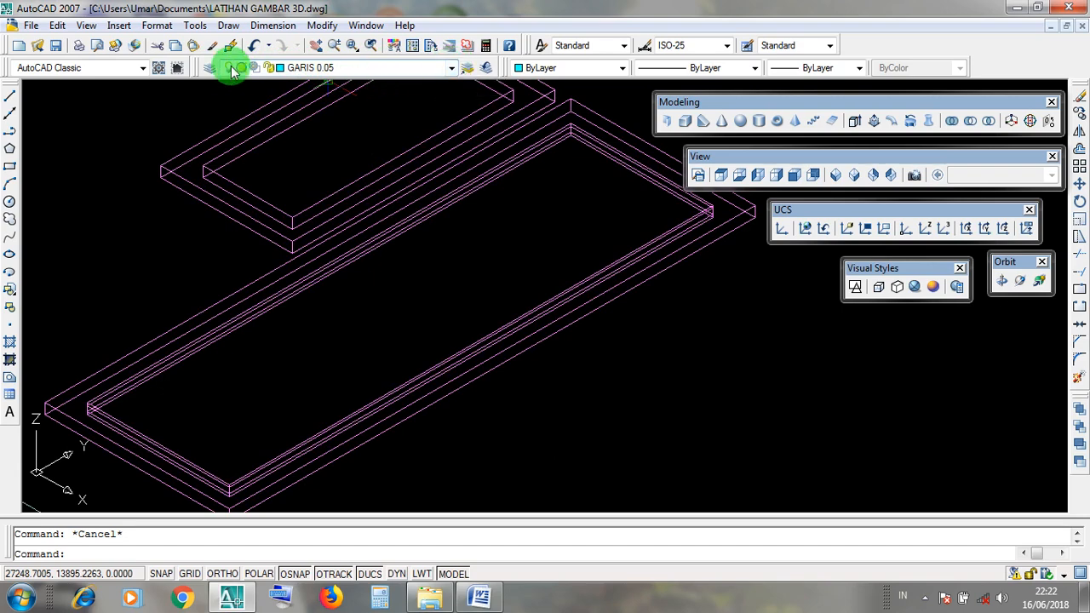
- Review the layer list for DUAN P.J and examine the outer frame and inner panel as individually selectable solids
click(449, 70)
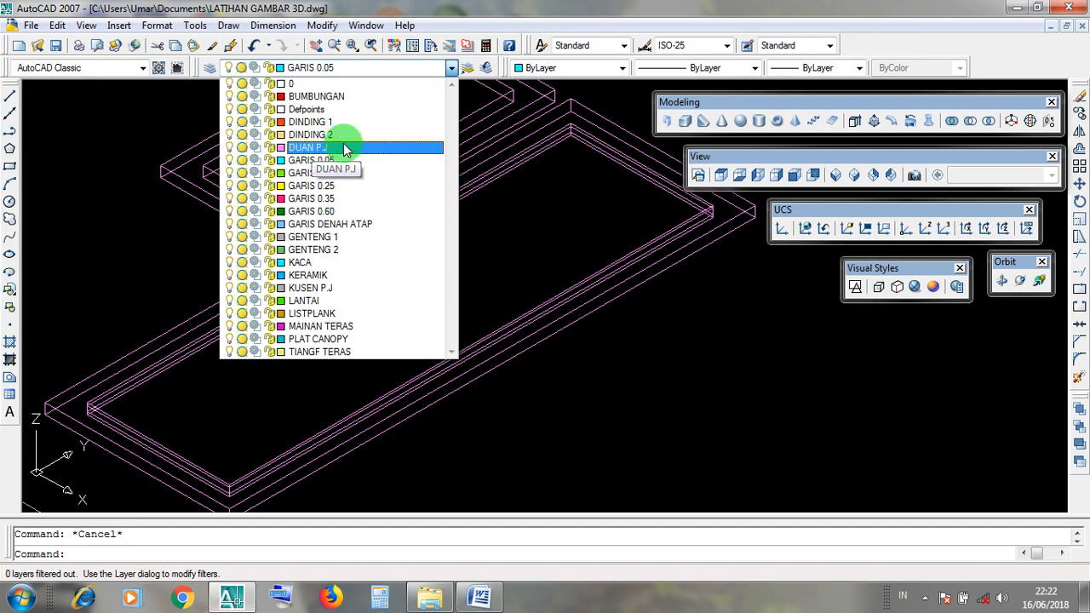
click(568, 389)
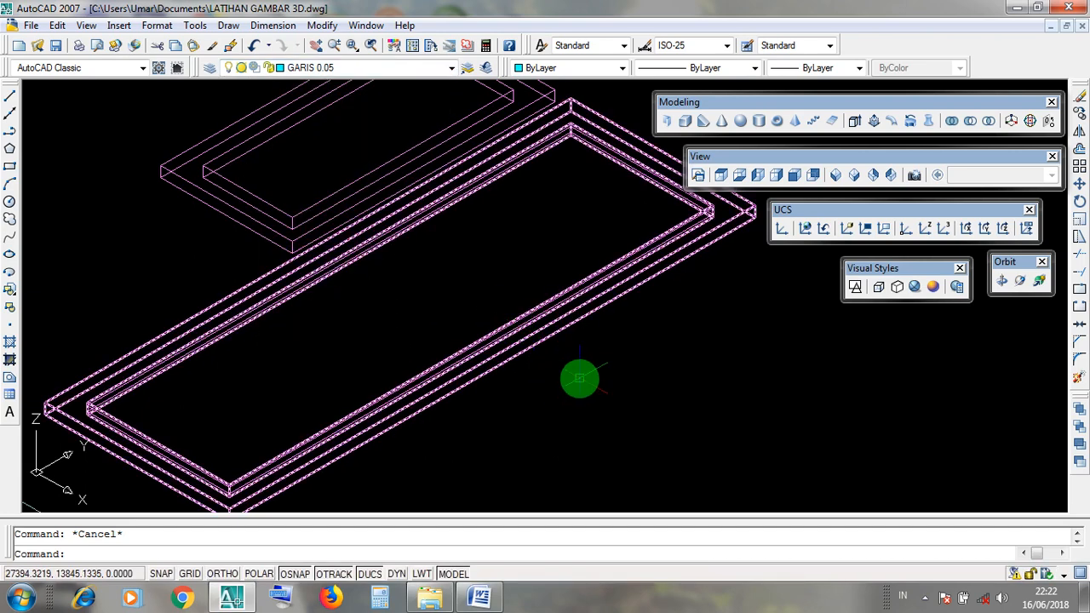
drag(579, 377, 492, 270)
key(Escape)
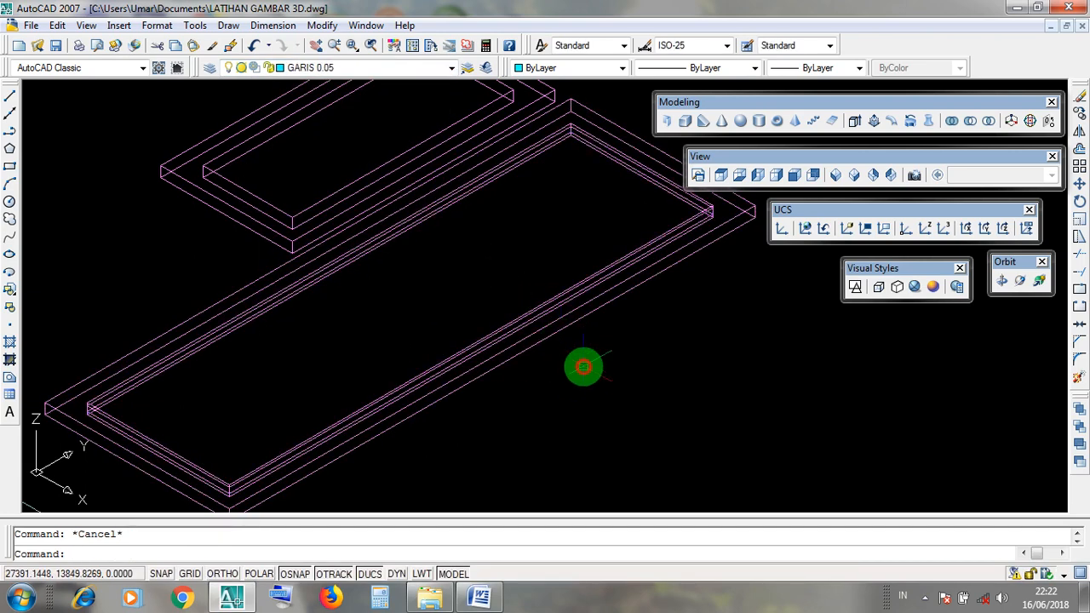
drag(582, 367, 519, 285)
key(Escape)
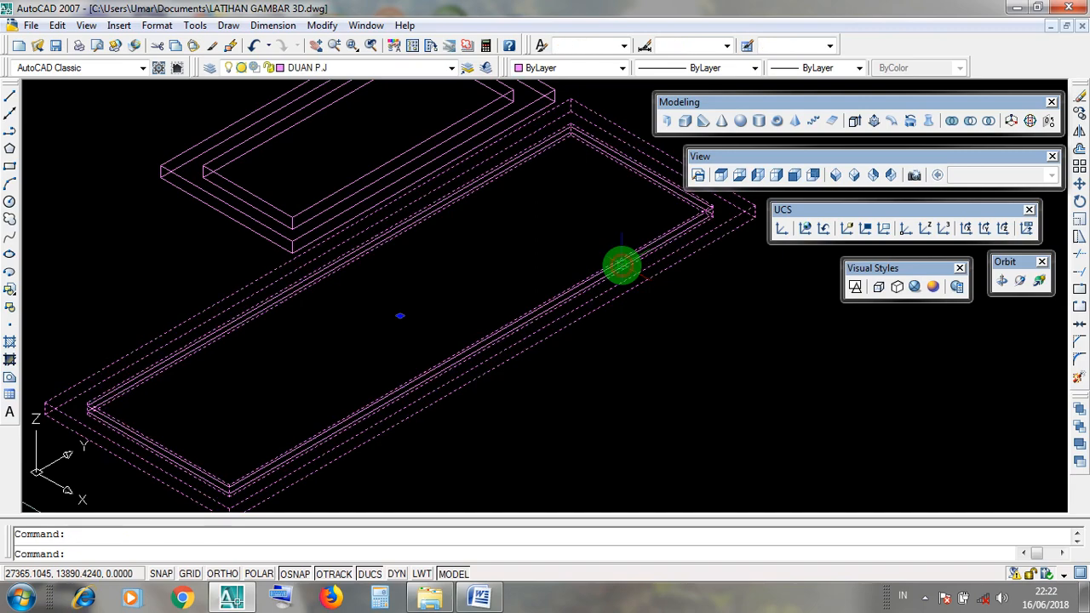
key(Escape)
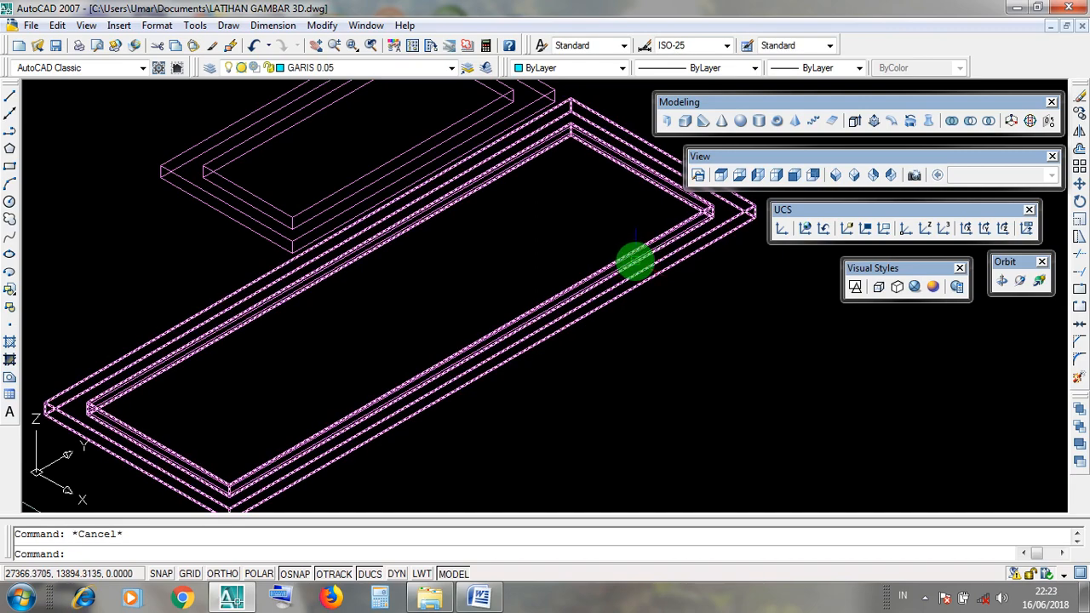
scroll(633, 263, up, 3)
click(633, 260)
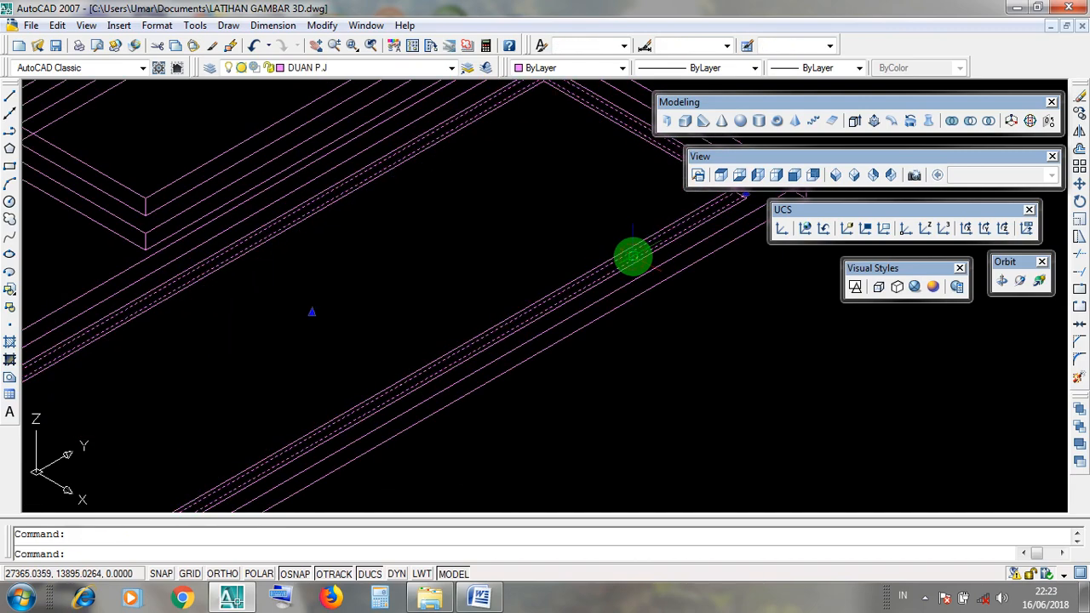
scroll(633, 257, down, 4)
key(Escape)
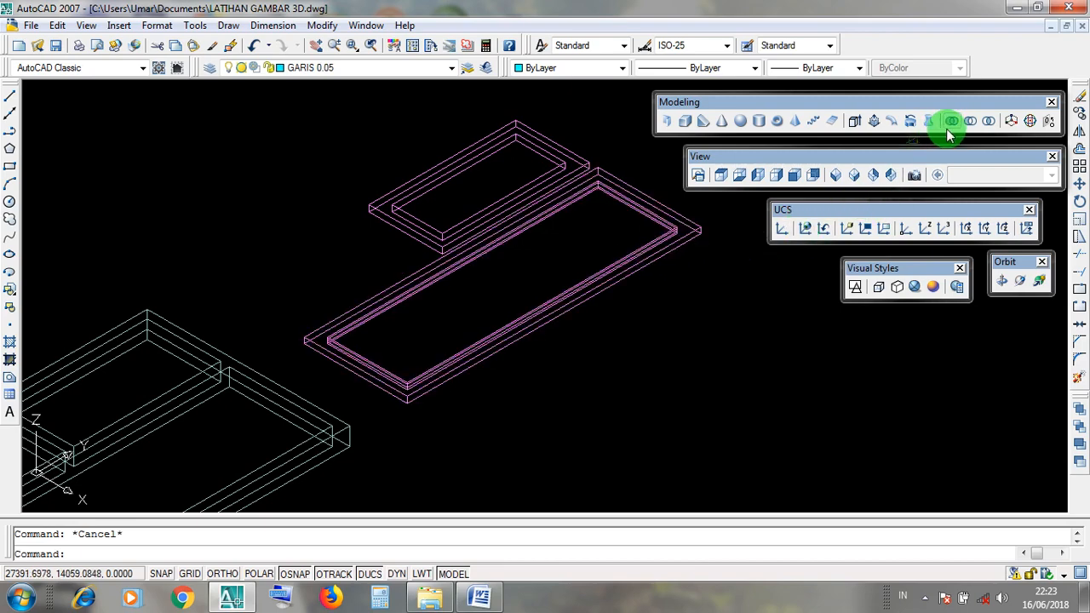
click(951, 122)
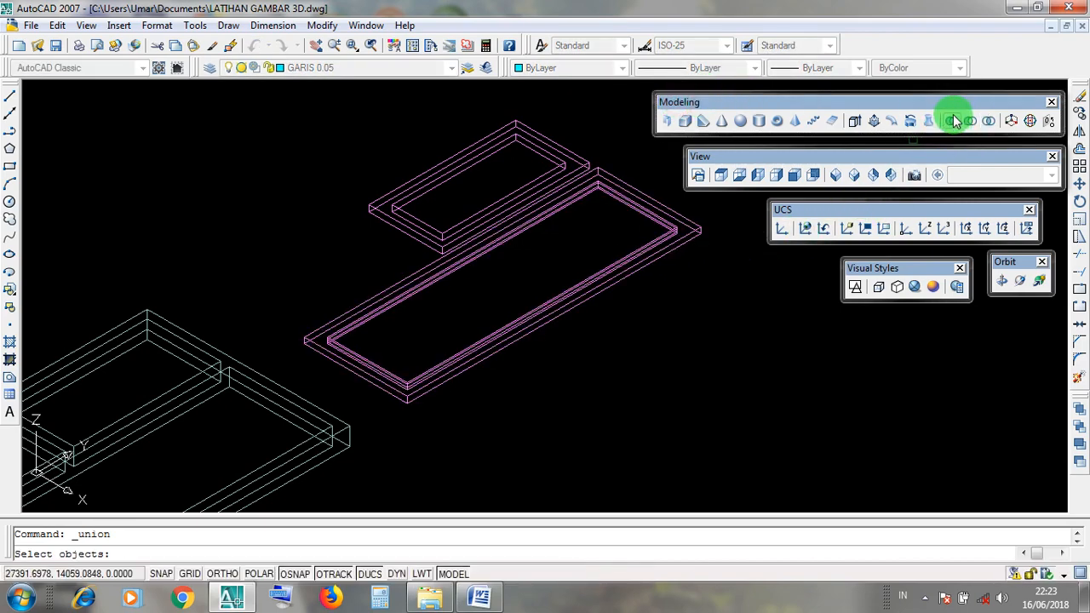
click(681, 104)
key(Escape)
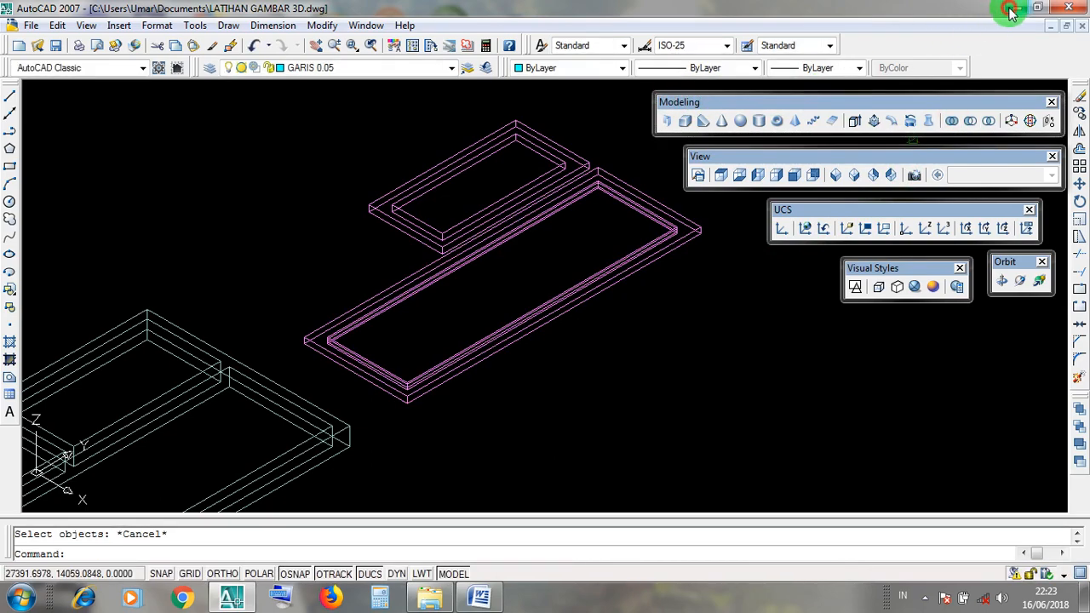
- Switch to Word to read the UNION document's definition and procedure for joining 3D objects, and return to AutoCAD
click(1011, 9)
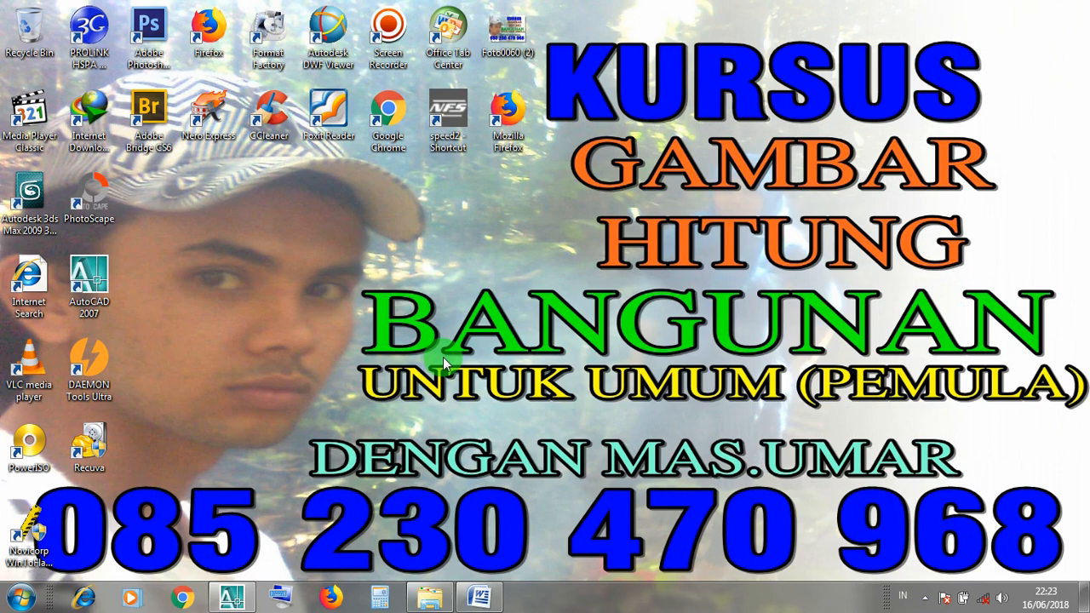
click(479, 597)
click(471, 125)
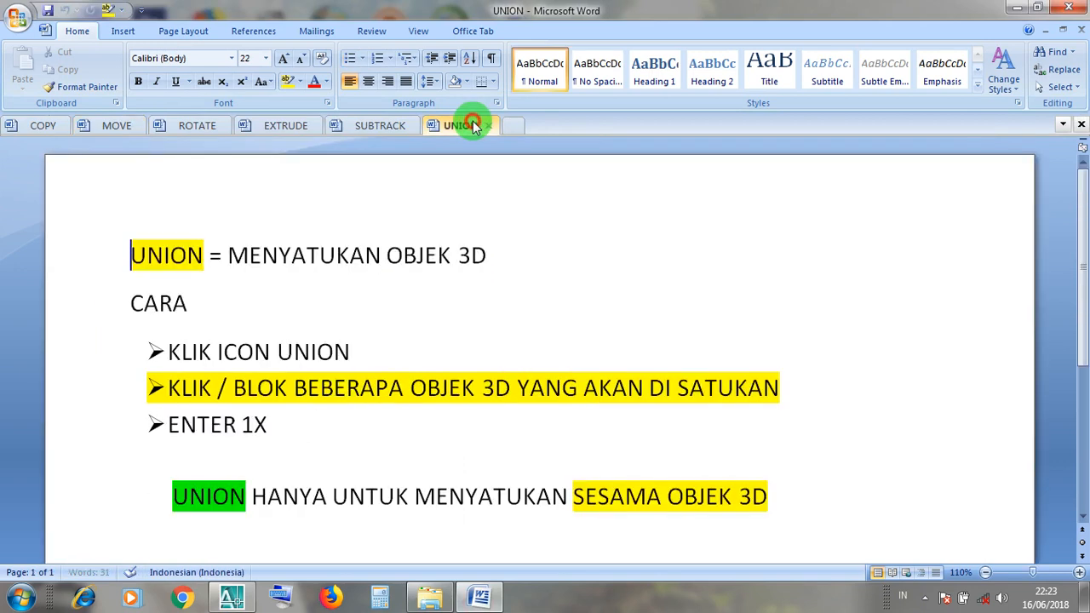
drag(493, 255, 333, 260)
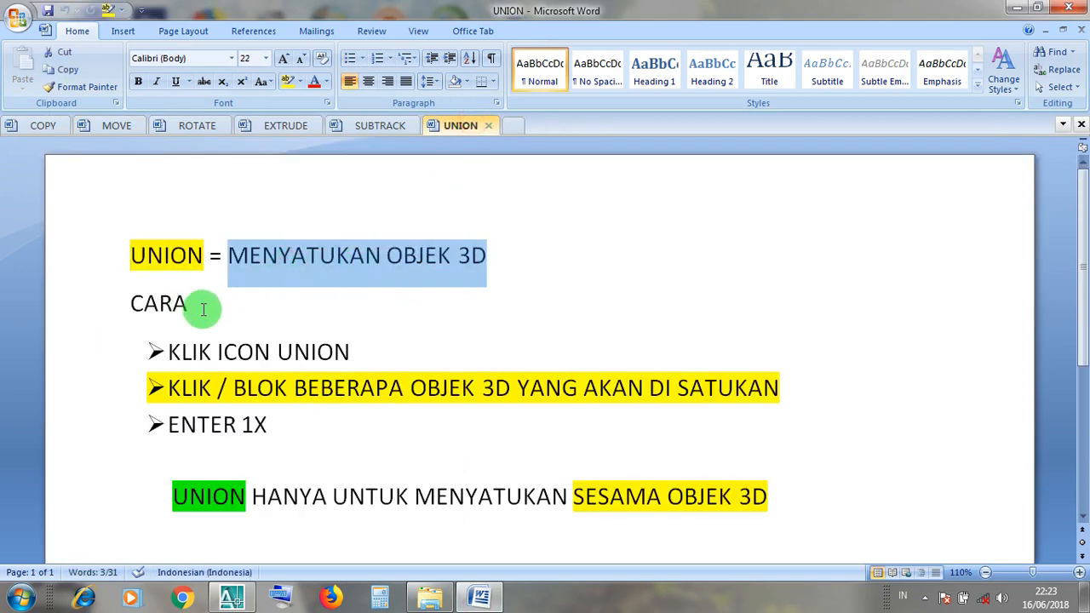
click(344, 251)
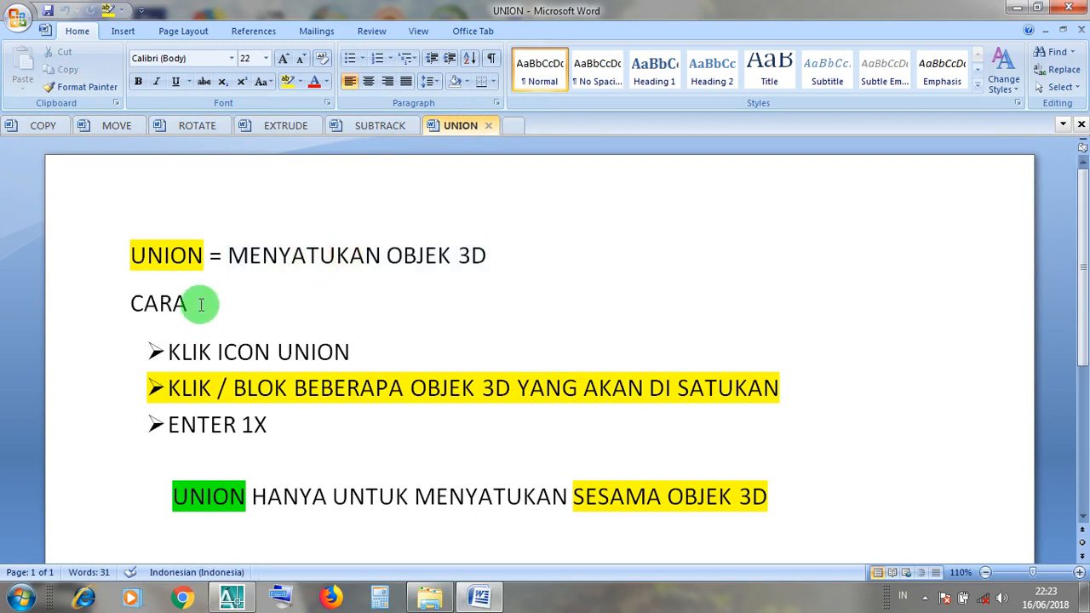
click(120, 303)
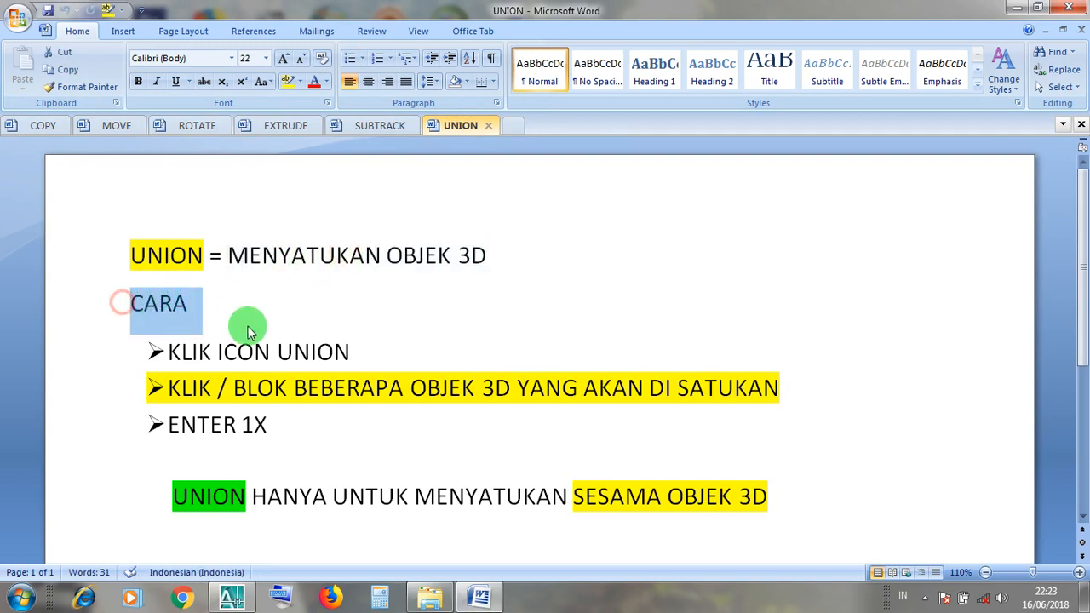
drag(368, 353, 175, 356)
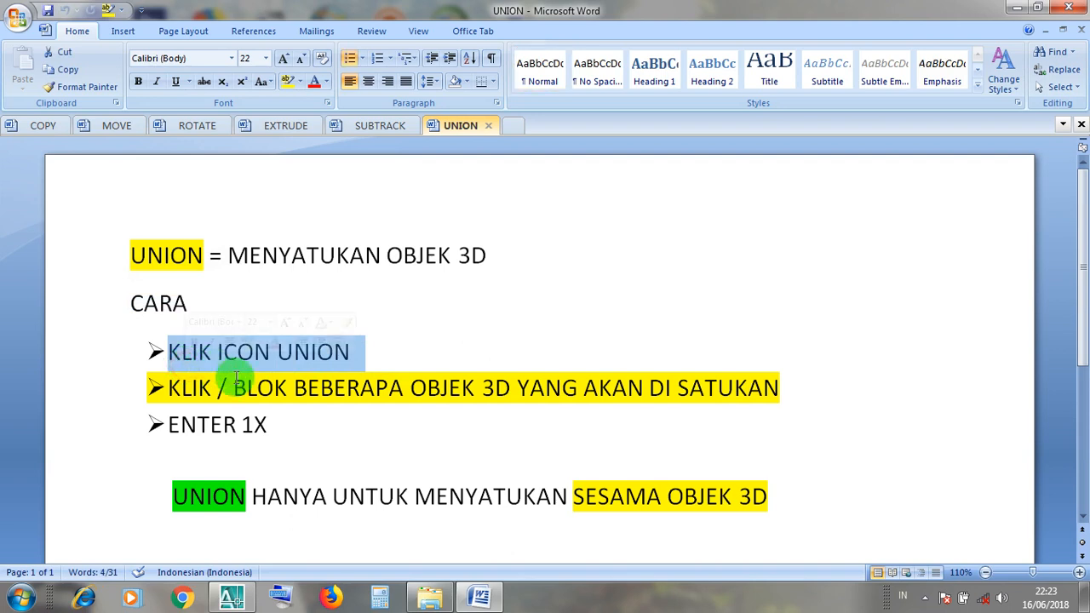
click(274, 388)
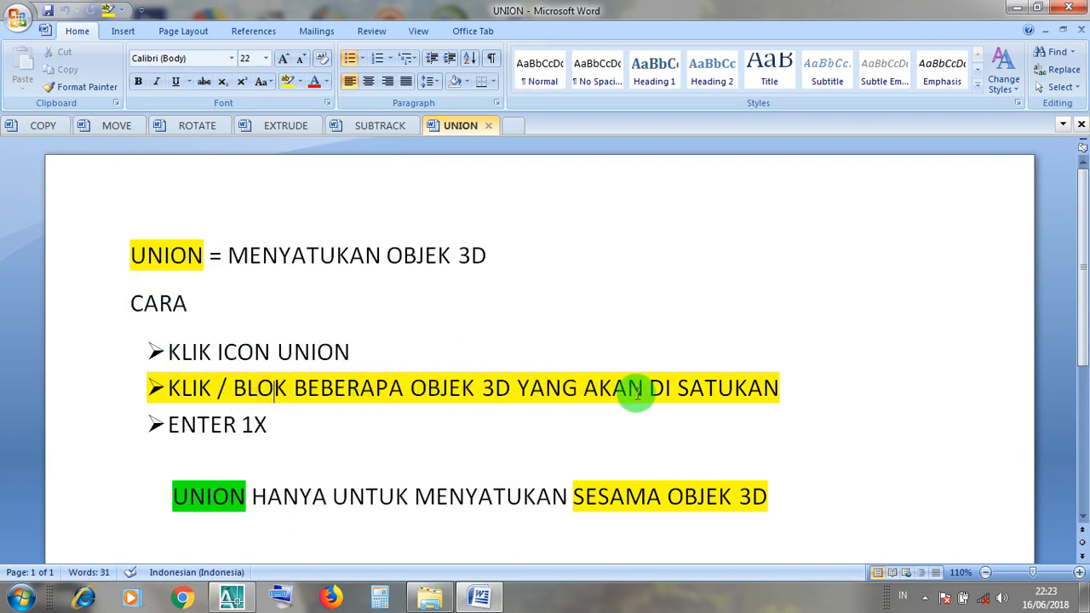
drag(271, 425, 177, 436)
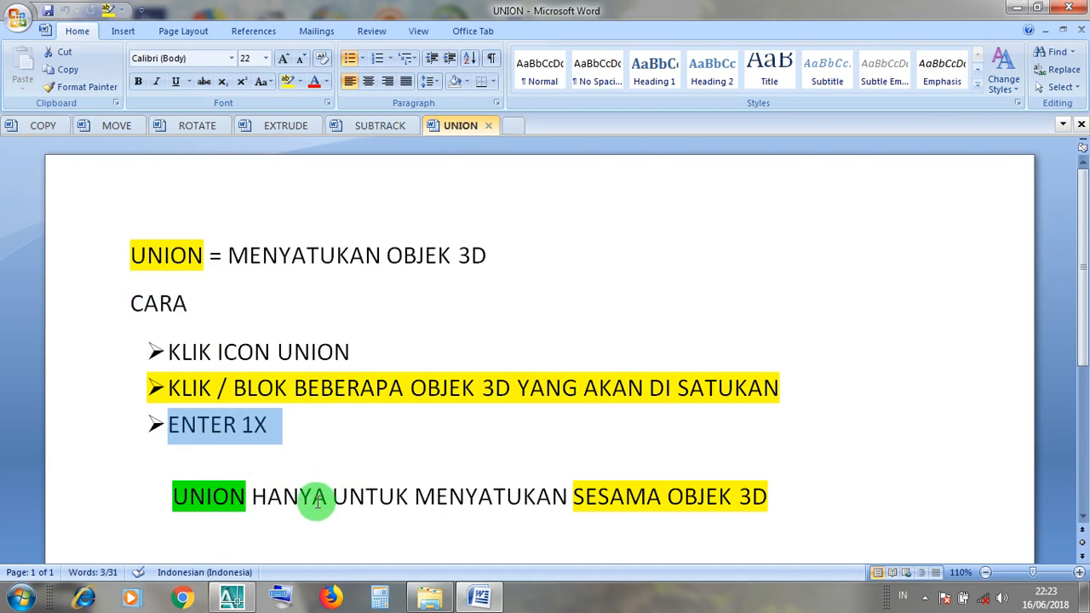
click(1019, 12)
click(236, 601)
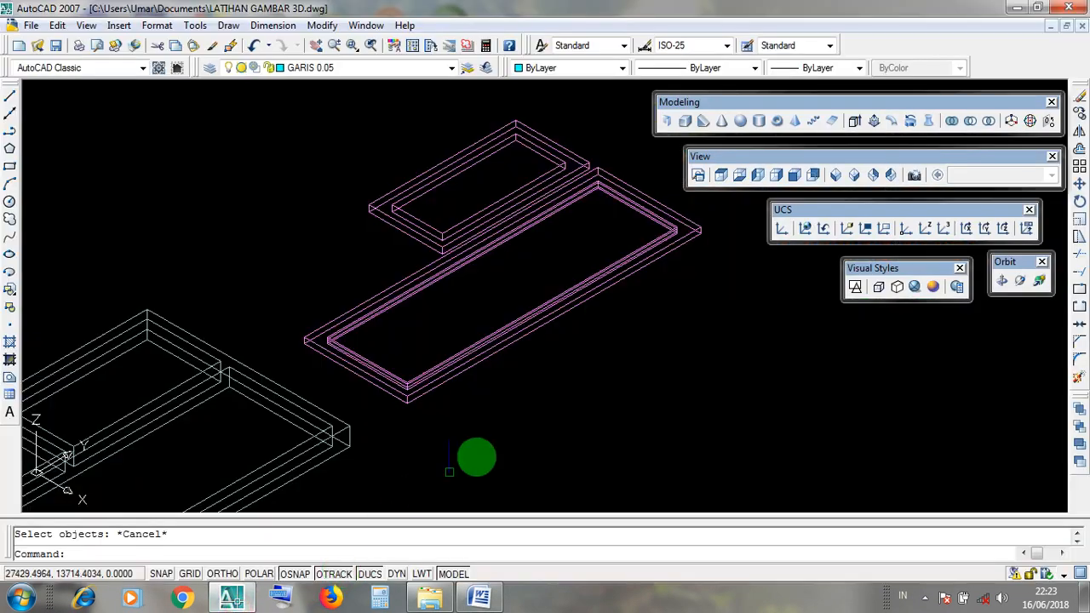
- Union the larger magenta frame with the inner door panel seated in it
middle_drag(431, 389, 526, 446)
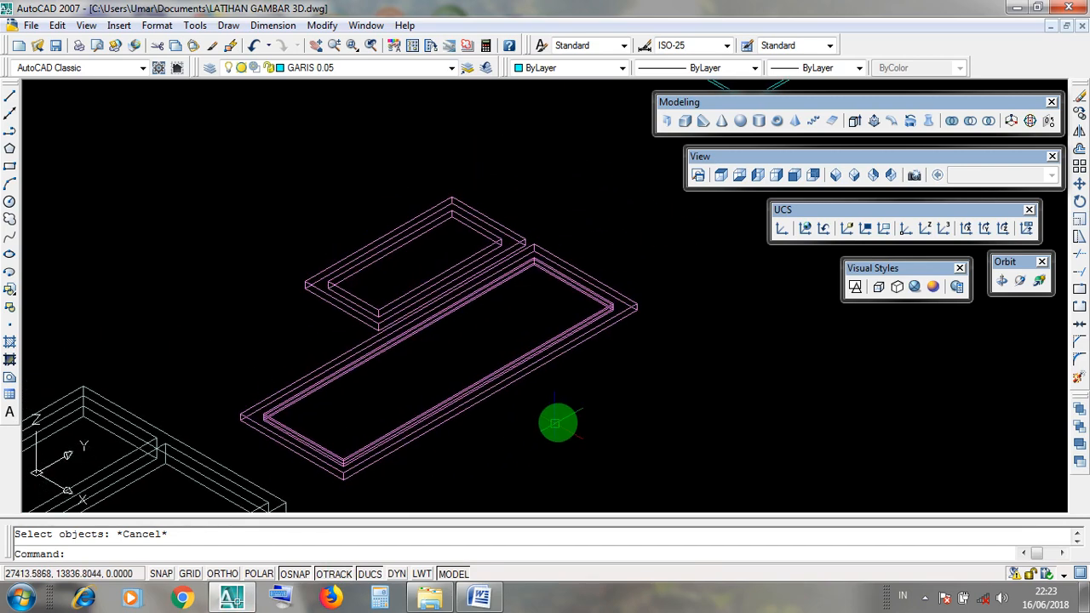
drag(682, 102, 684, 107)
click(682, 107)
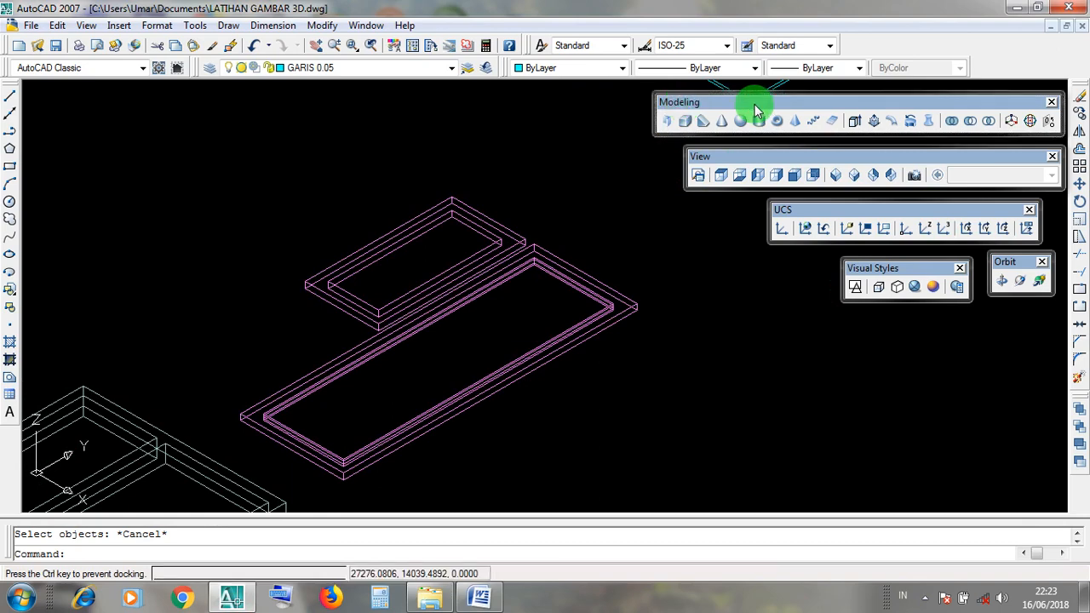
click(951, 122)
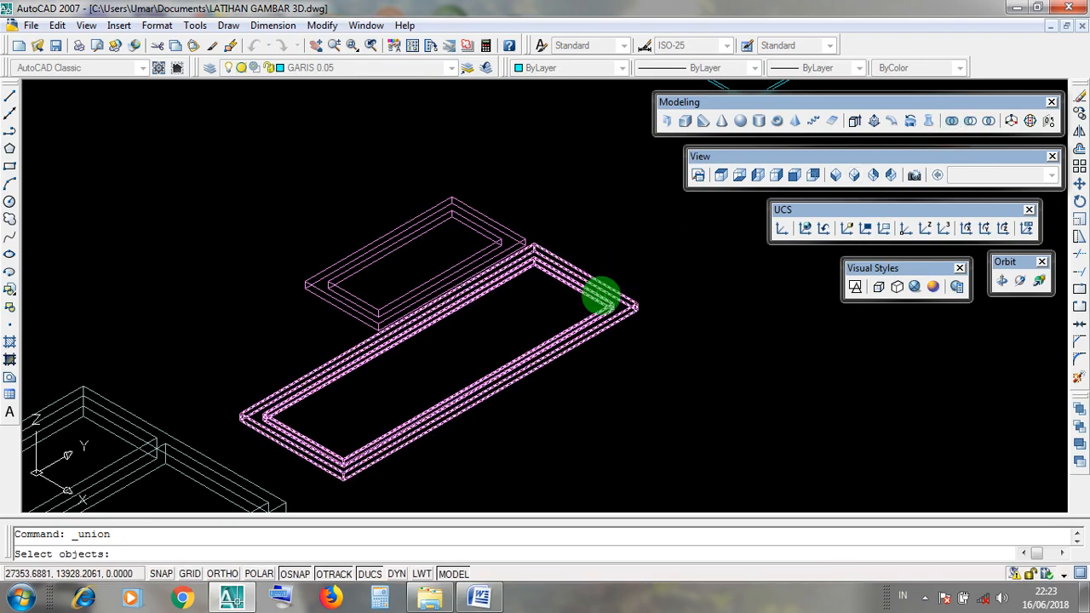
scroll(601, 294, up, 3)
click(643, 315)
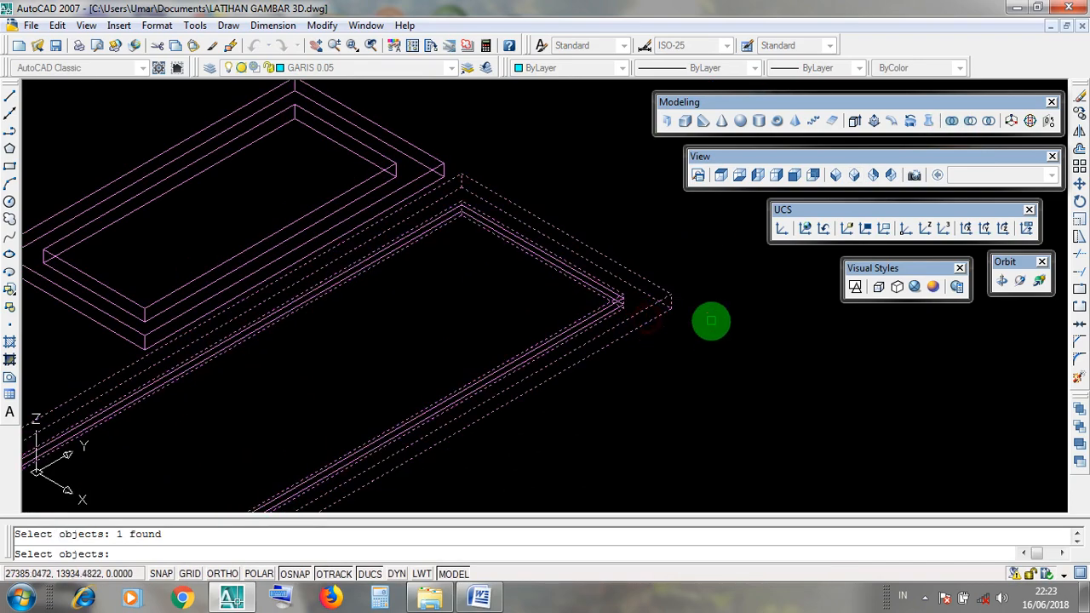
scroll(712, 321, down, 2)
scroll(673, 319, up, 5)
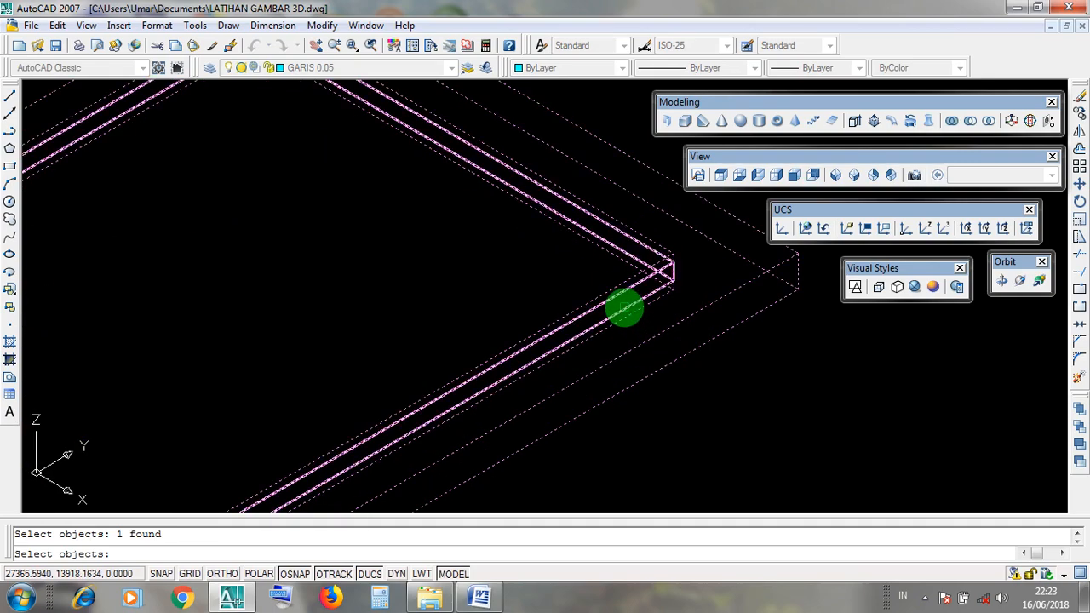
scroll(625, 310, down, 2)
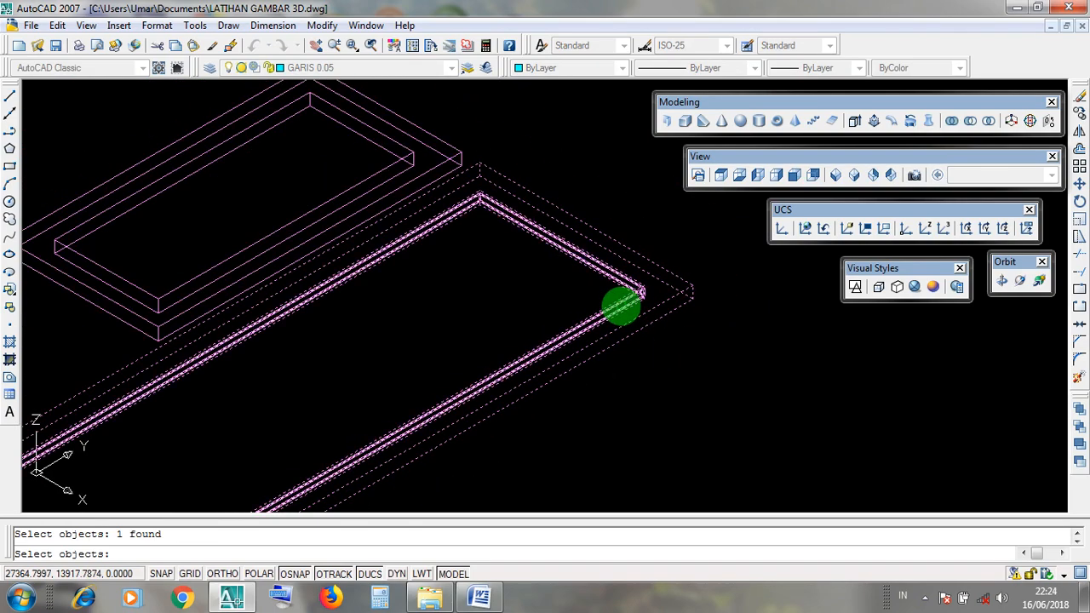
middle_drag(622, 308, 665, 240)
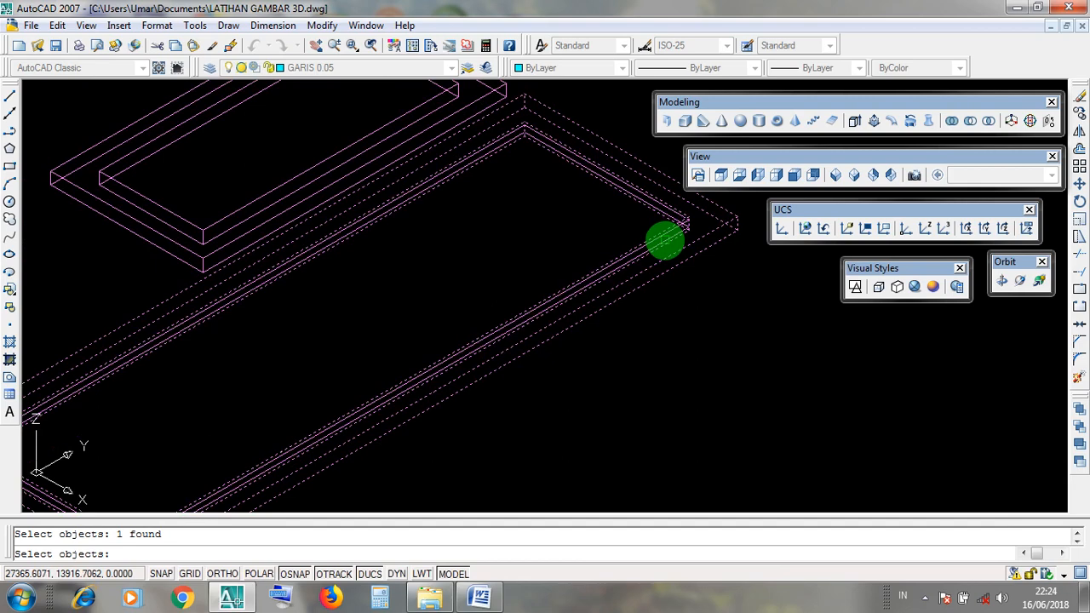
click(665, 240)
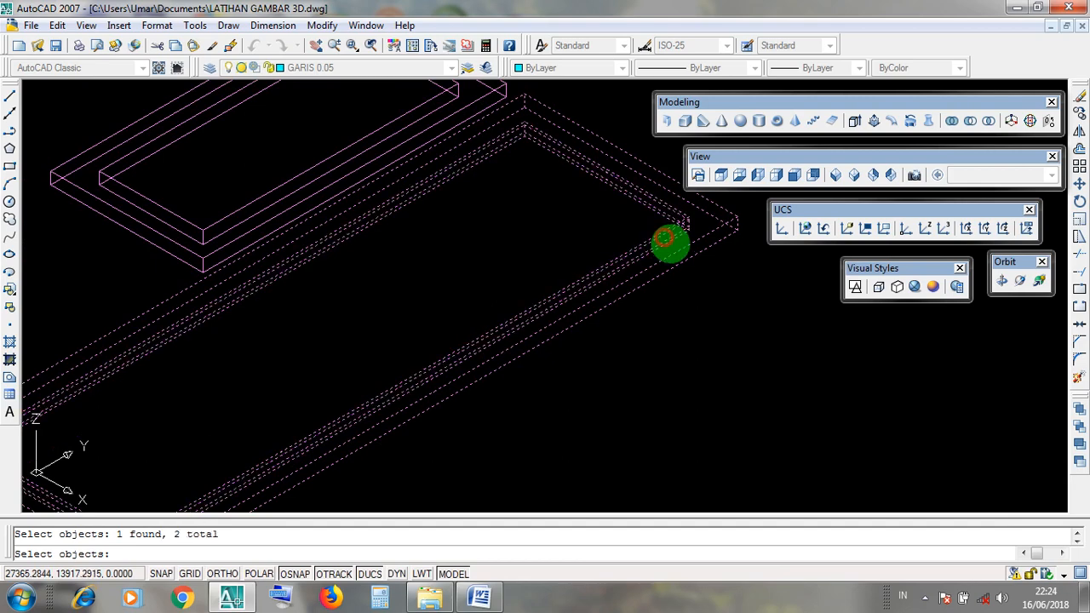
scroll(681, 312, down, 2)
click(649, 317)
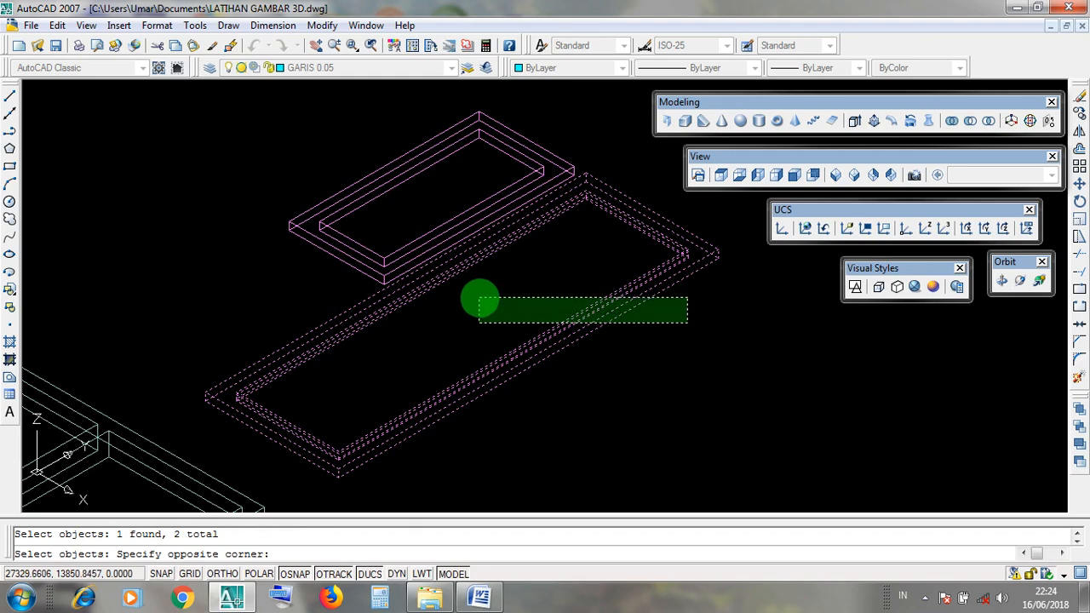
click(478, 298)
click(721, 327)
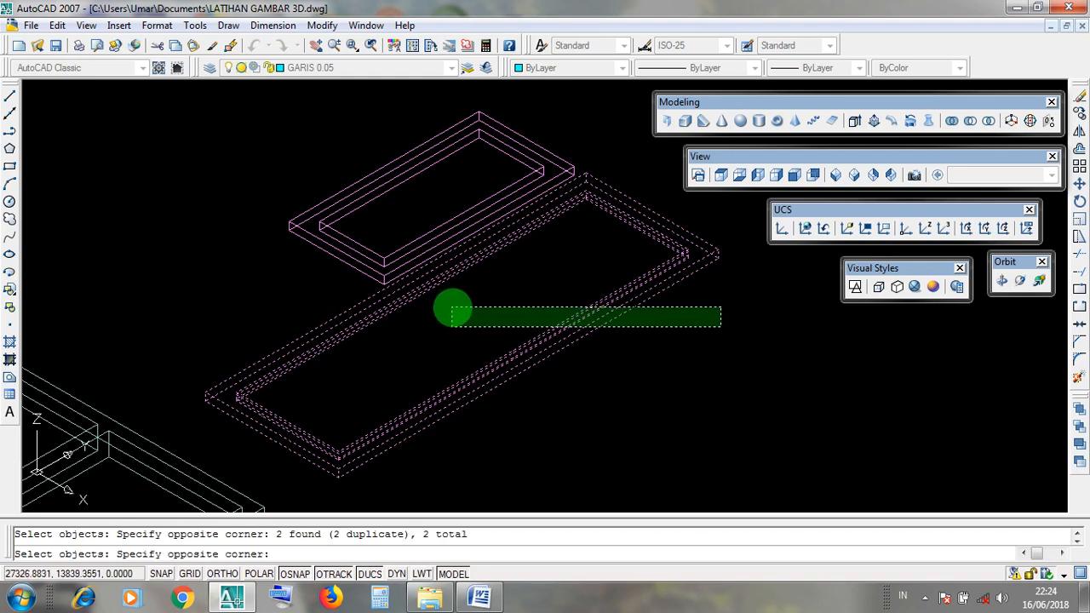
click(452, 307)
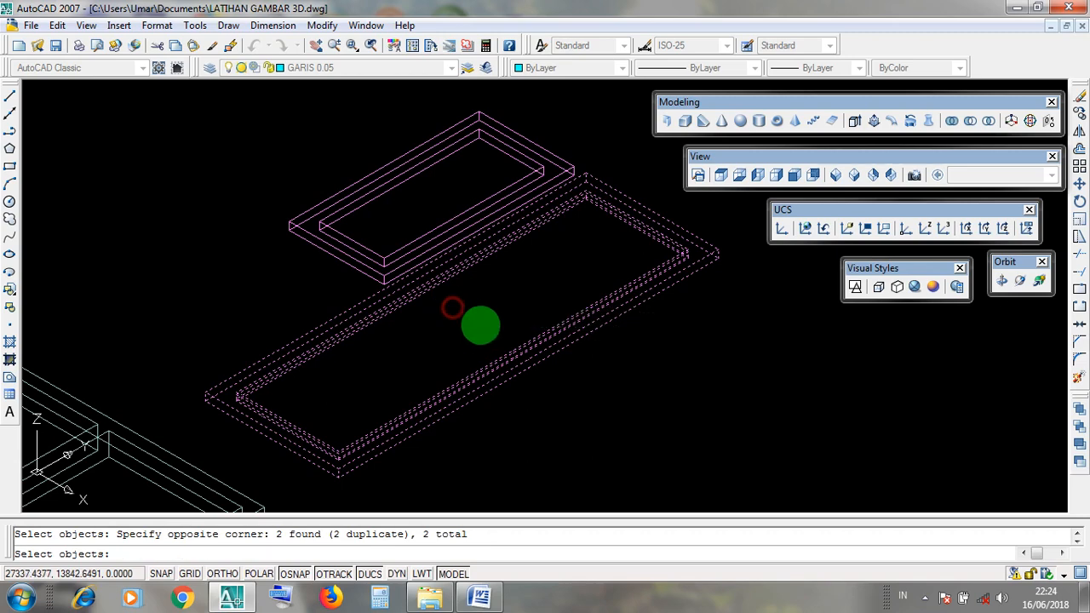
middle_drag(576, 328, 557, 364)
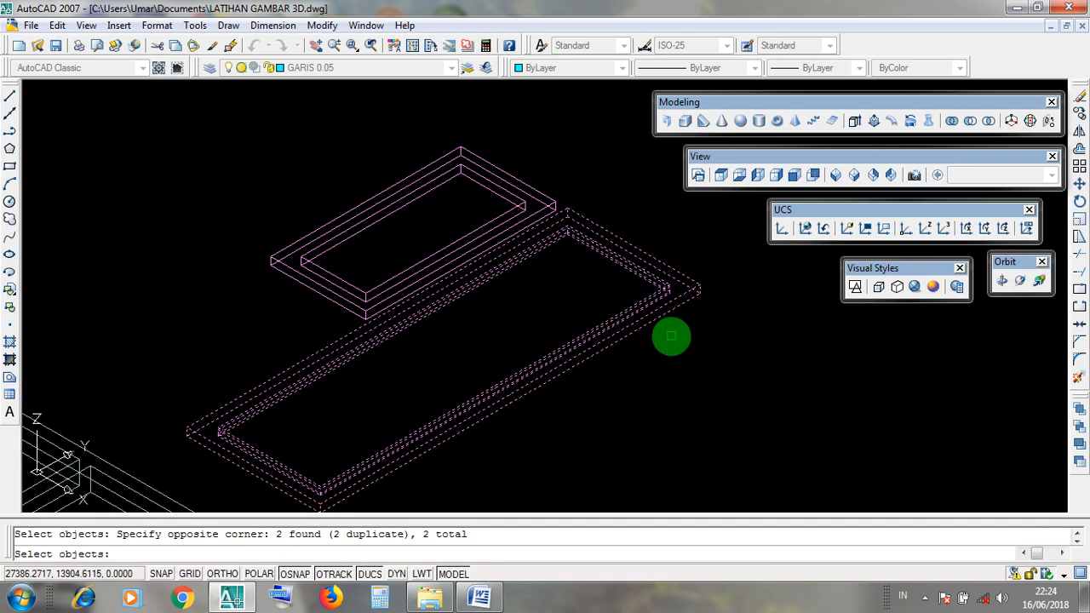
key(Return)
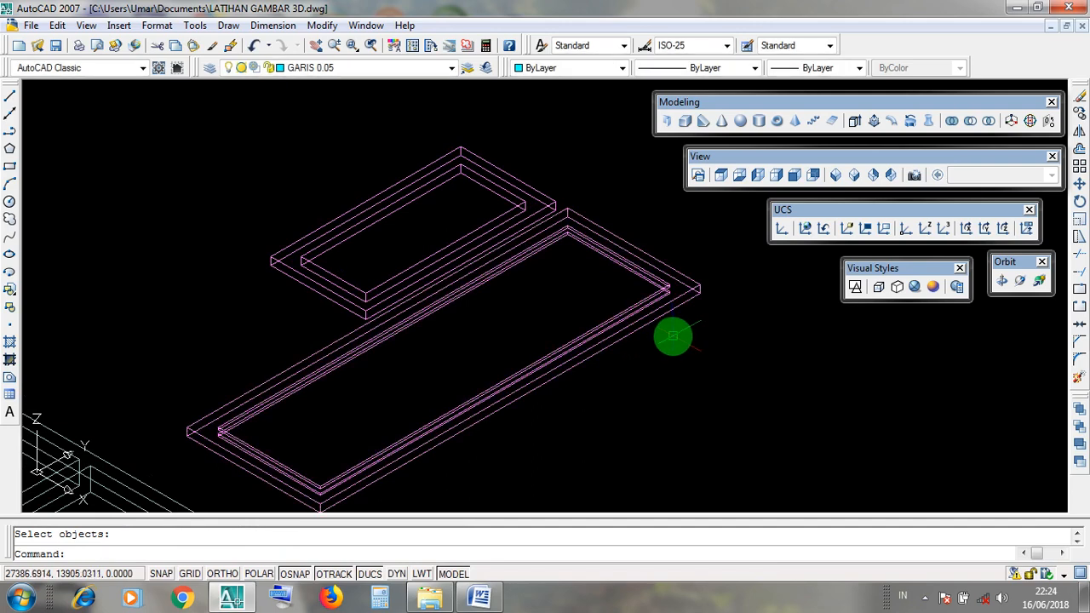
- Examine whether the larger frame and inner door panel select as one solid, leaving nothing selected
click(664, 323)
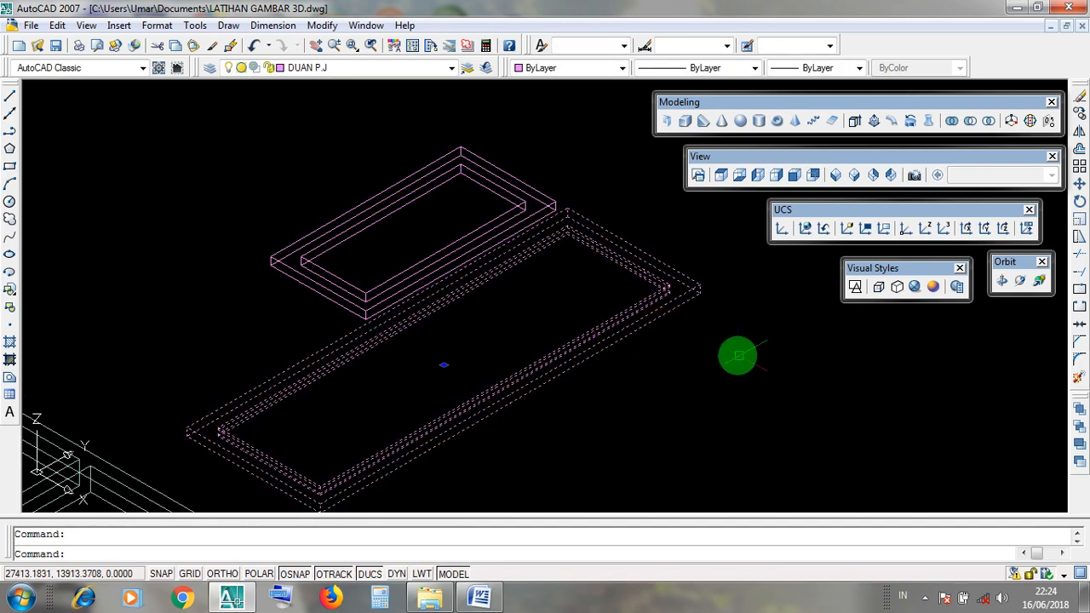
key(Escape)
scroll(696, 317, up, 5)
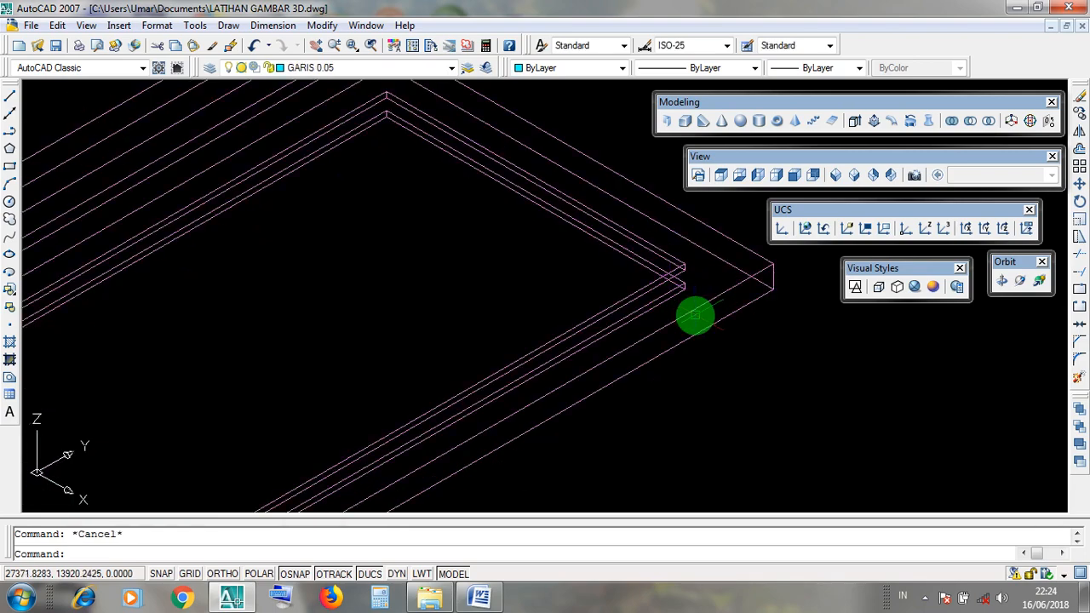
click(689, 310)
click(474, 251)
click(558, 341)
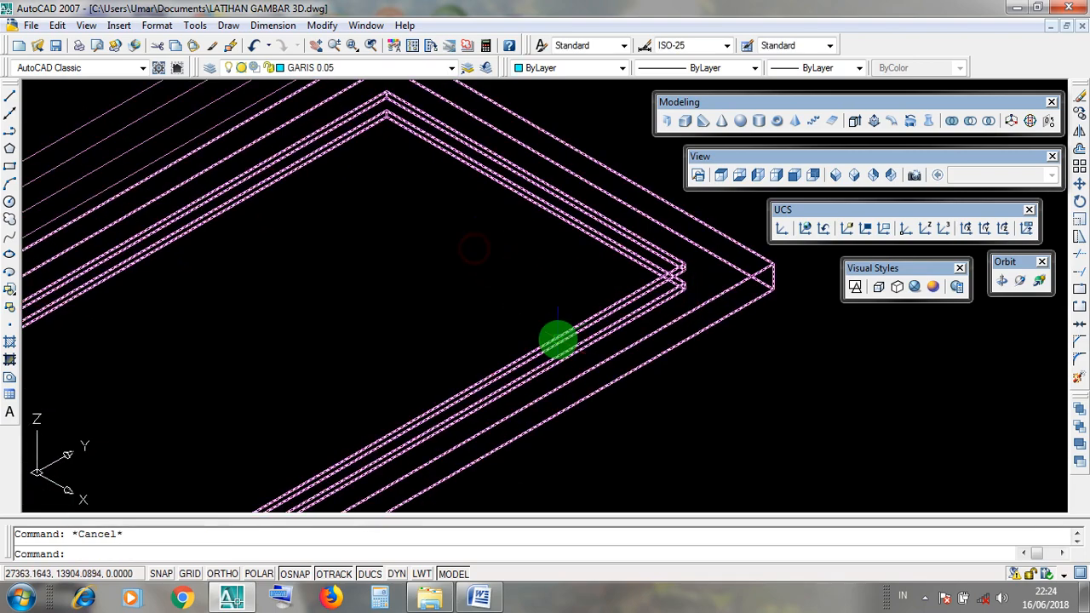
scroll(560, 340, down, 4)
middle_drag(603, 350, 666, 285)
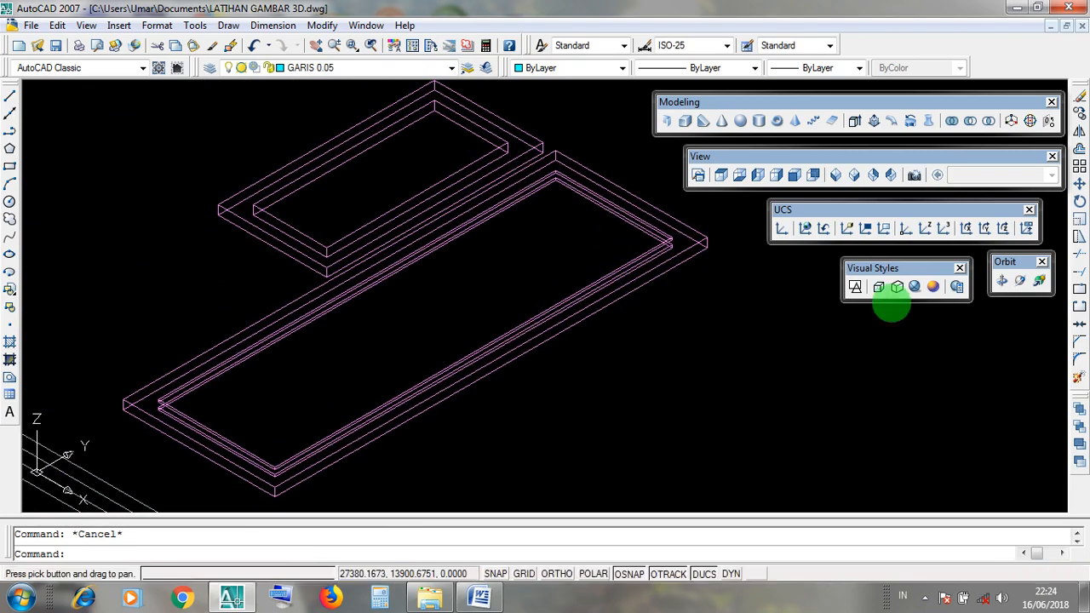
- Inspect the joined door leaf as a selected solid in the Realistic visual style, and return to 2D Wireframe
click(915, 286)
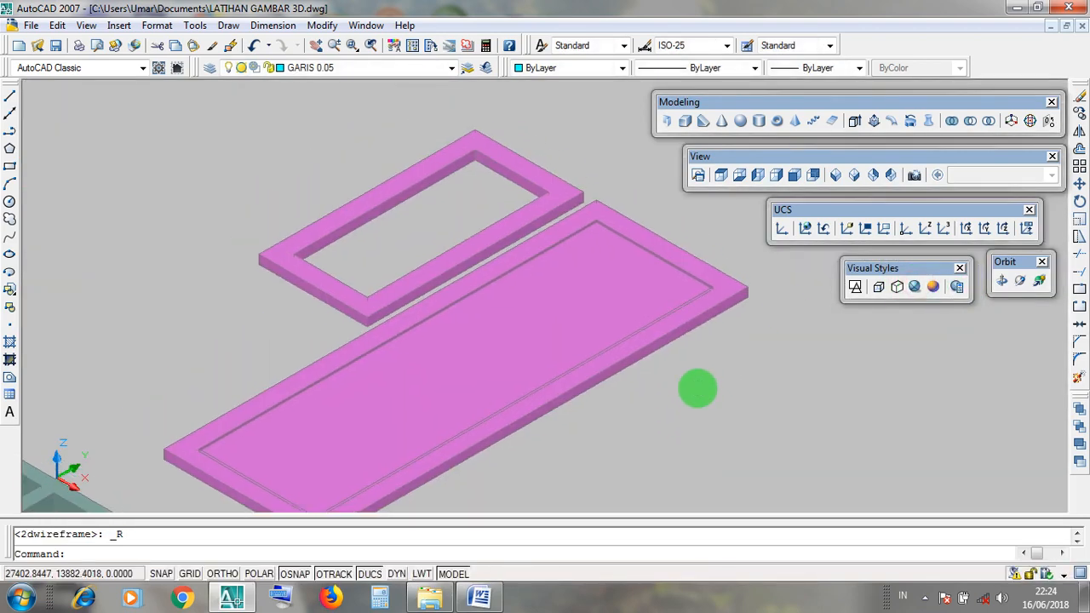
click(639, 358)
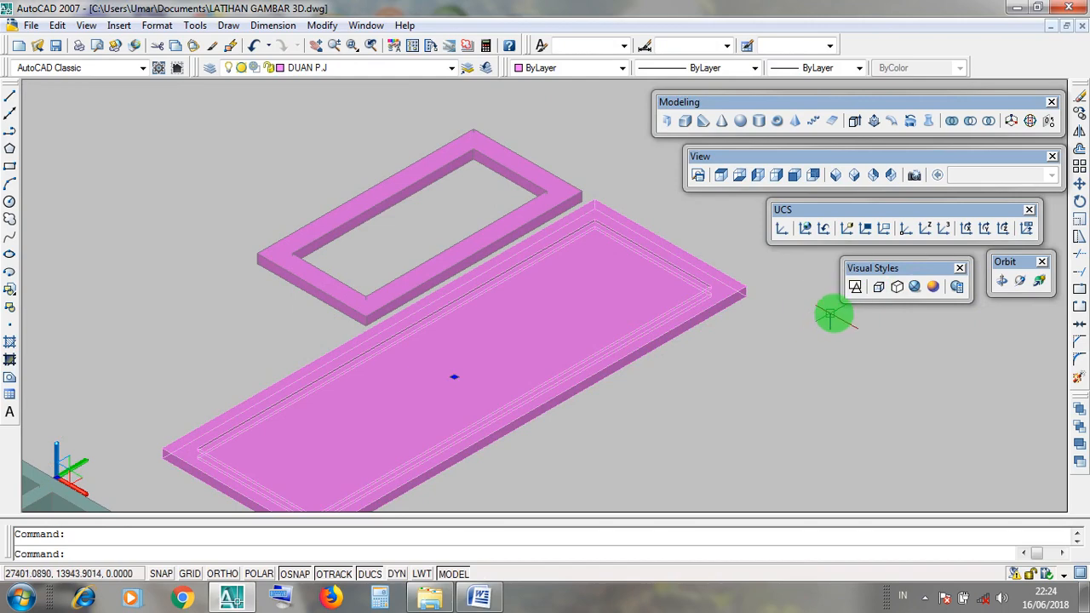
key(Escape)
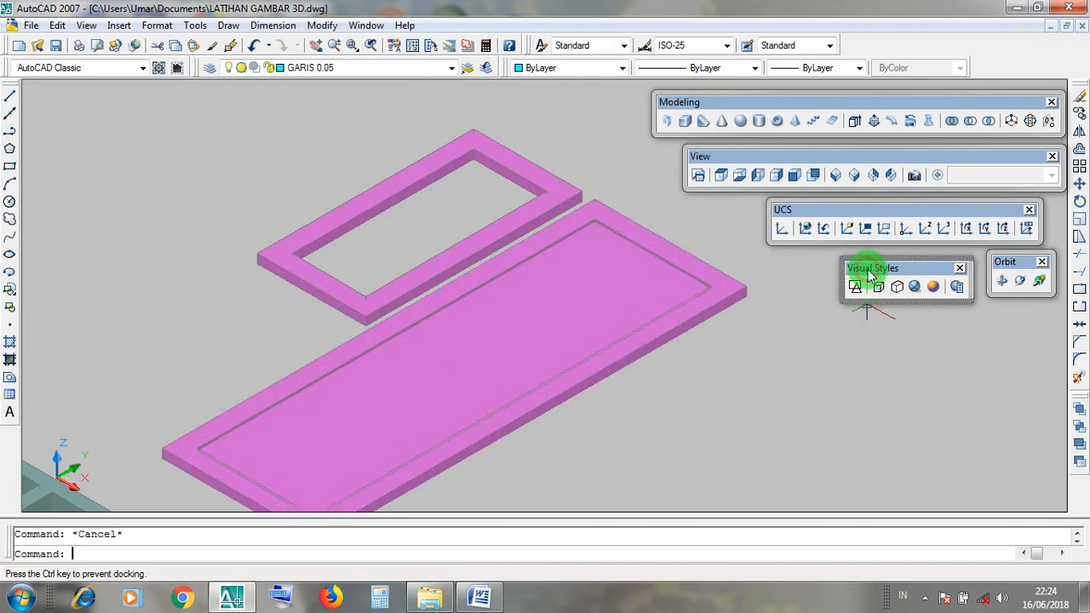
click(856, 288)
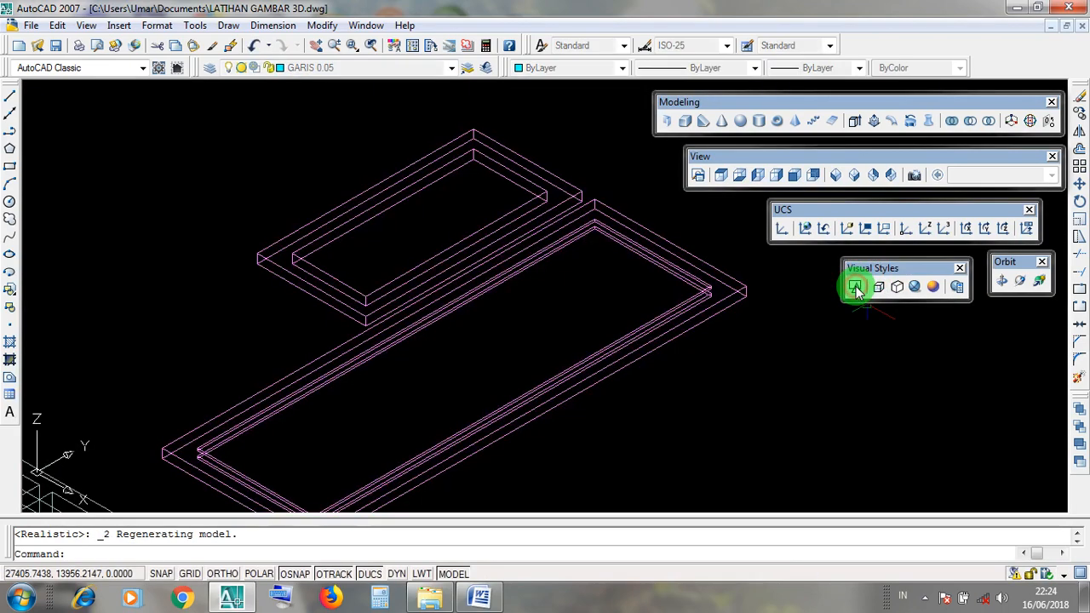
- Locate the separate cyan glass panel beyond the magenta frames and check its selection, leaving it deselected
scroll(660, 390, down, 5)
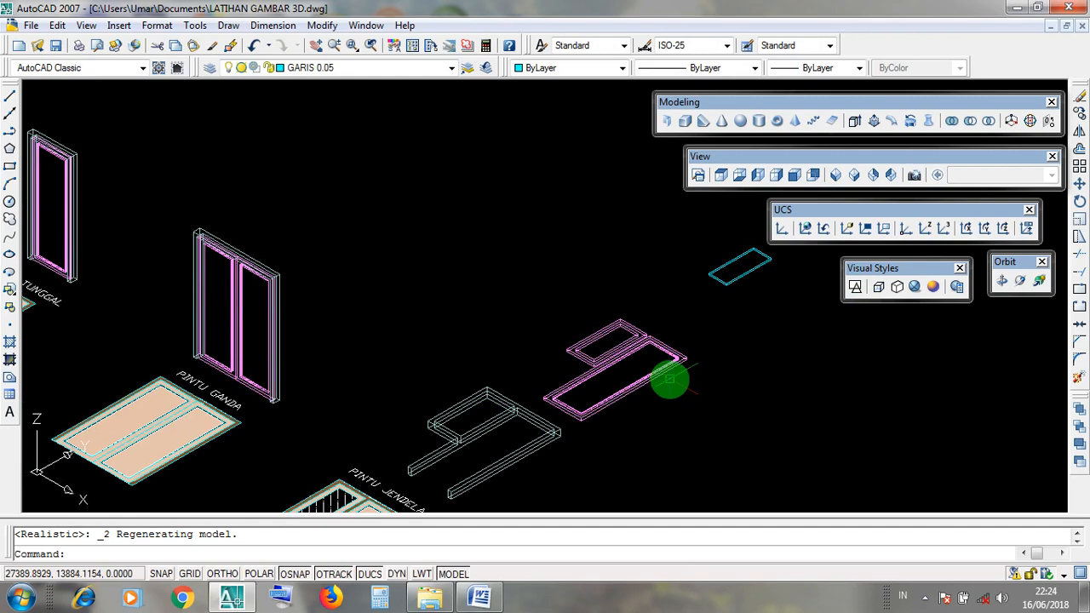
scroll(653, 353, up, 3)
mouse_move(623, 329)
middle_down()
mouse_move(519, 435)
mouse_move(561, 397)
middle_up()
scroll(575, 404, down, 2)
scroll(655, 385, up, 2)
click(677, 378)
click(645, 312)
click(694, 365)
click(670, 291)
key(Escape)
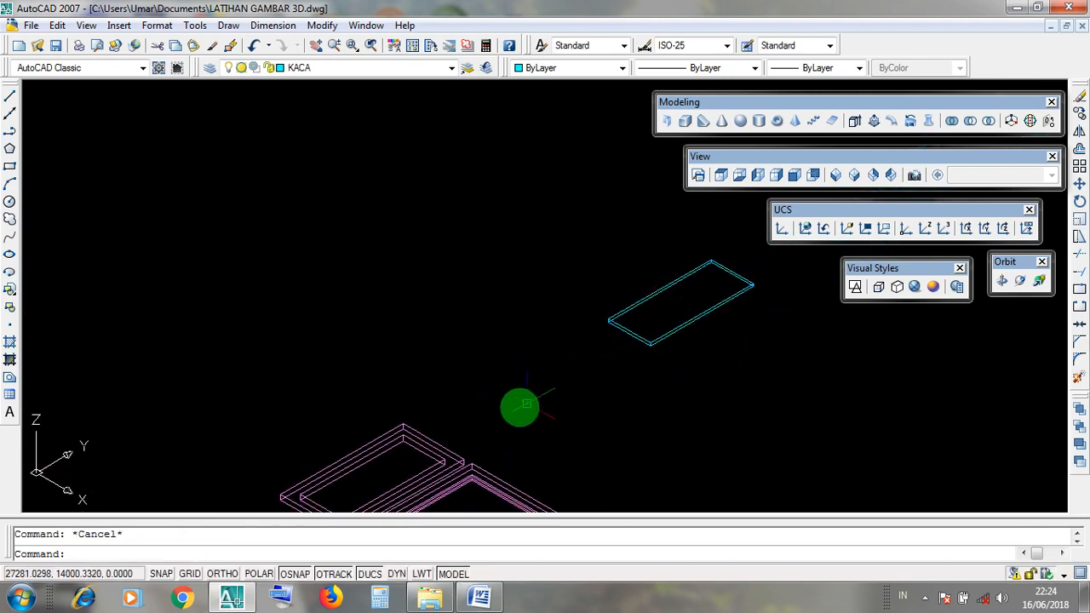
- Inspect the smaller magenta frame's opening in wireframe and in the Realistic visual style
middle_drag(435, 436, 525, 370)
scroll(448, 436, up, 3)
click(486, 420)
click(466, 386)
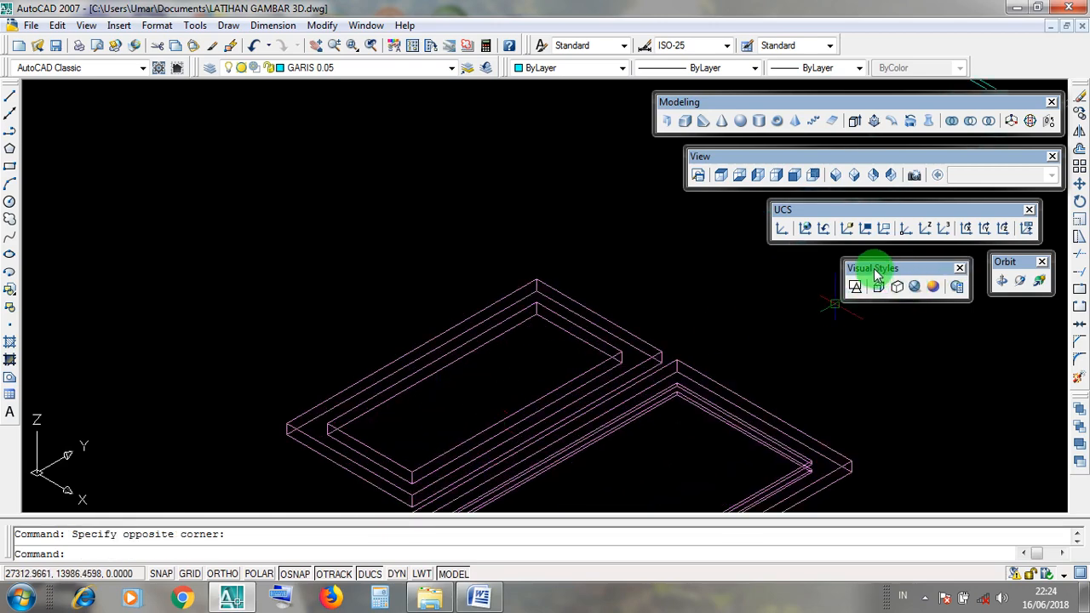
click(915, 286)
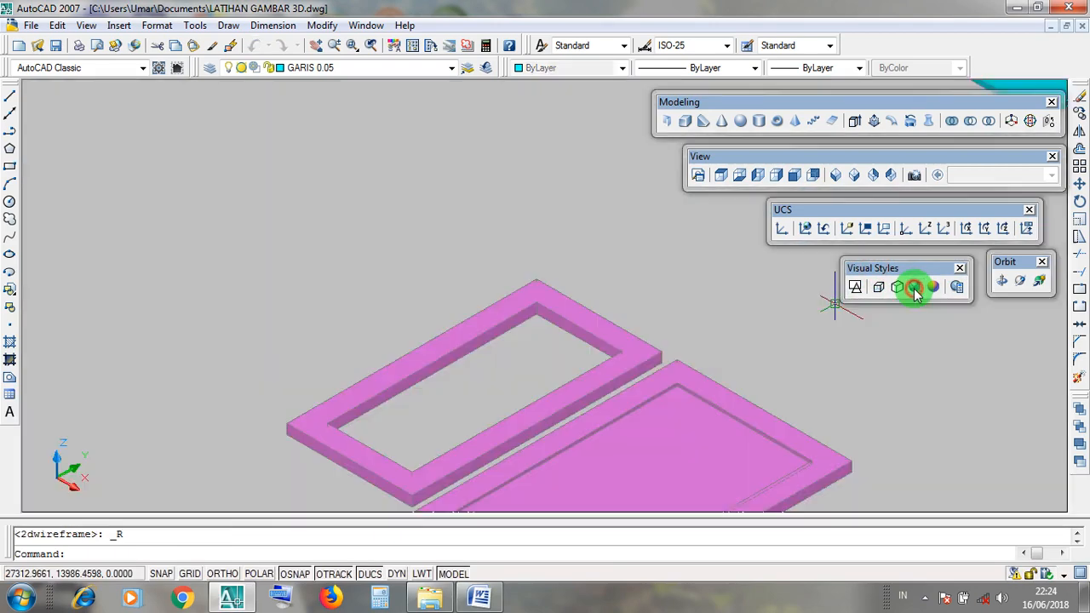
click(482, 397)
click(465, 370)
scroll(474, 399, down, 4)
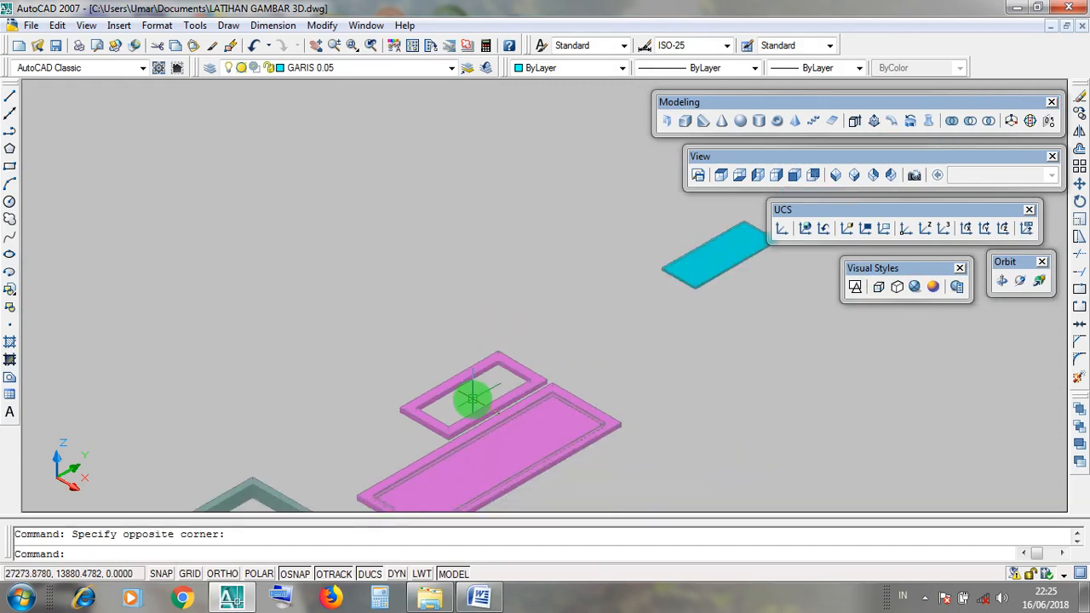
- Compare the selected cyan glass panel with the smaller frame's opening, clear the selection, and return to 2D Wireframe
middle_drag(575, 334, 499, 430)
click(631, 391)
click(610, 329)
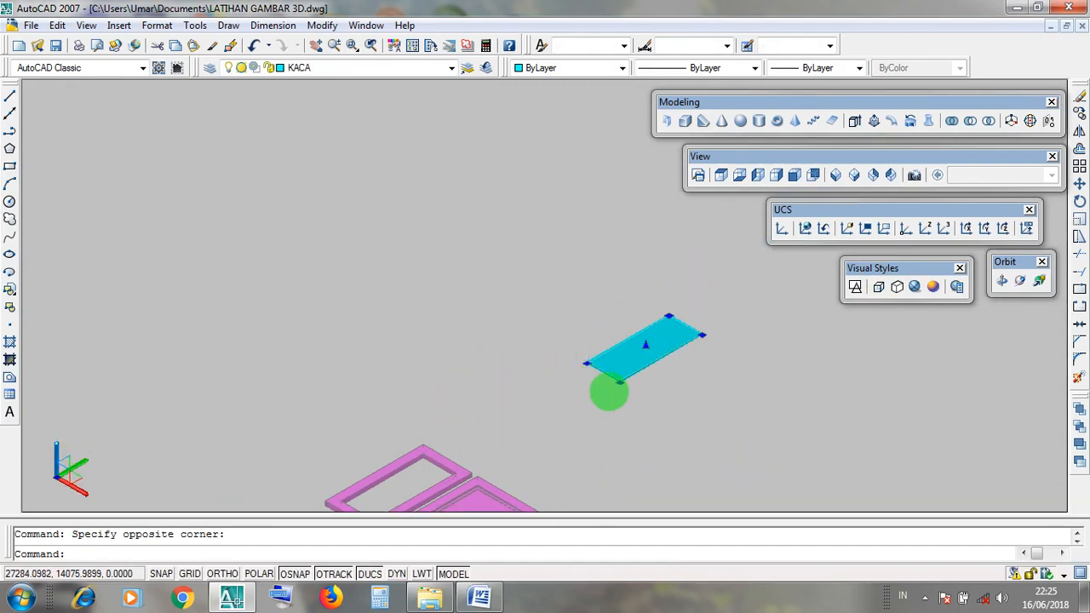
middle_drag(389, 483, 457, 394)
scroll(461, 406, up, 2)
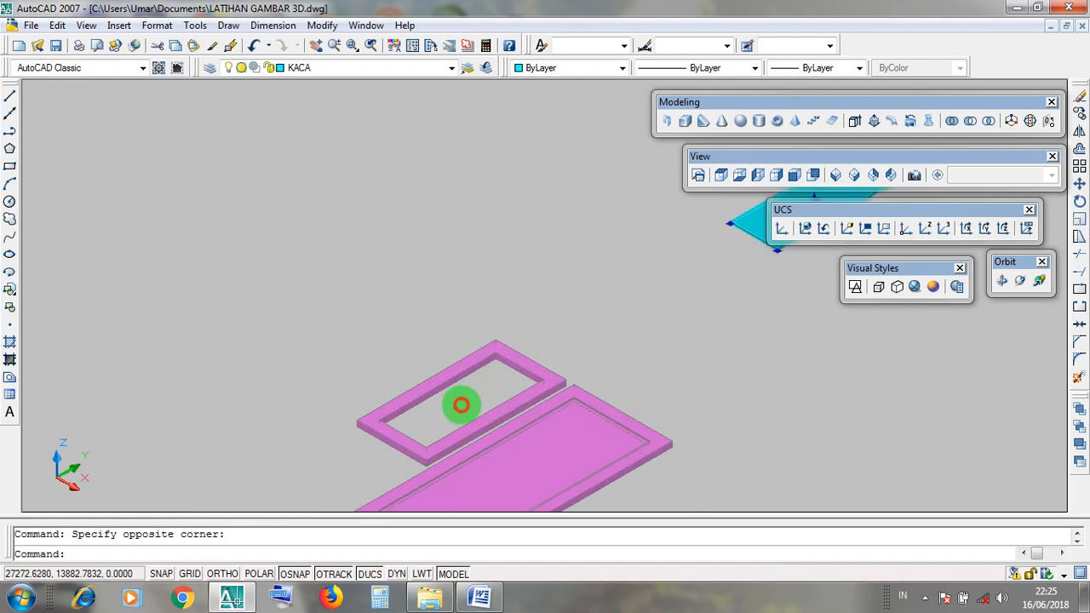
key(Escape)
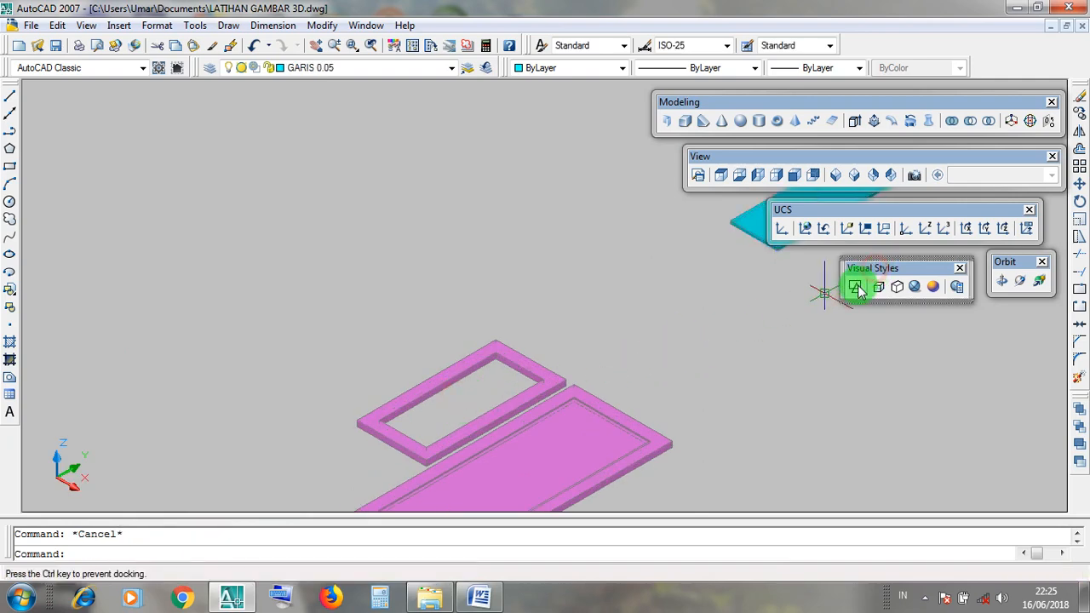
click(857, 288)
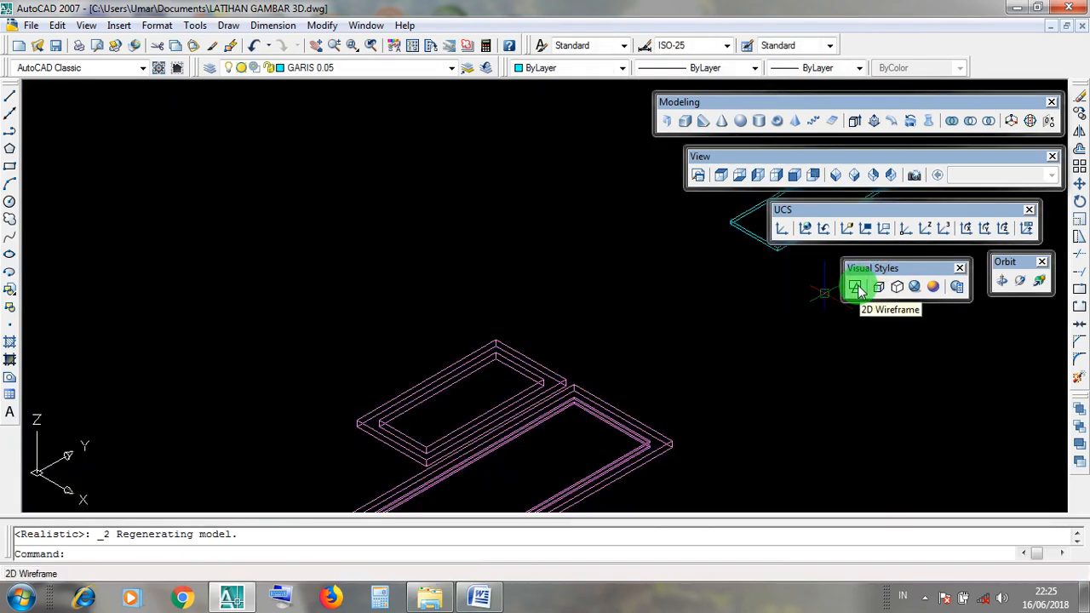
- Examine the vertical thickness edge at the cyan glass panel's corner up close
middle_drag(633, 329, 385, 465)
scroll(467, 414, up, 2)
scroll(631, 345, up, 3)
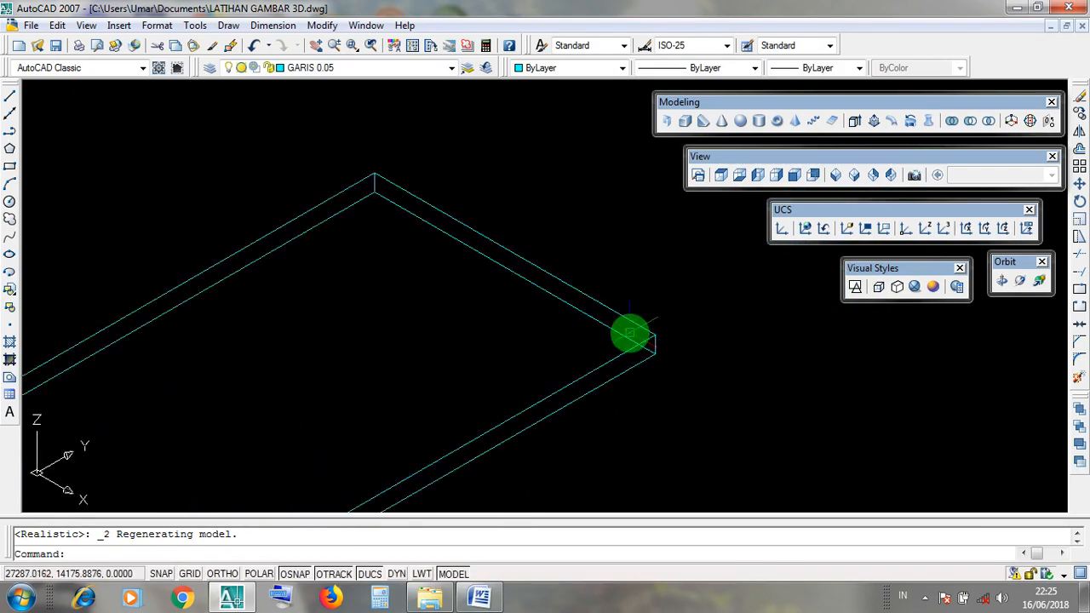
click(639, 300)
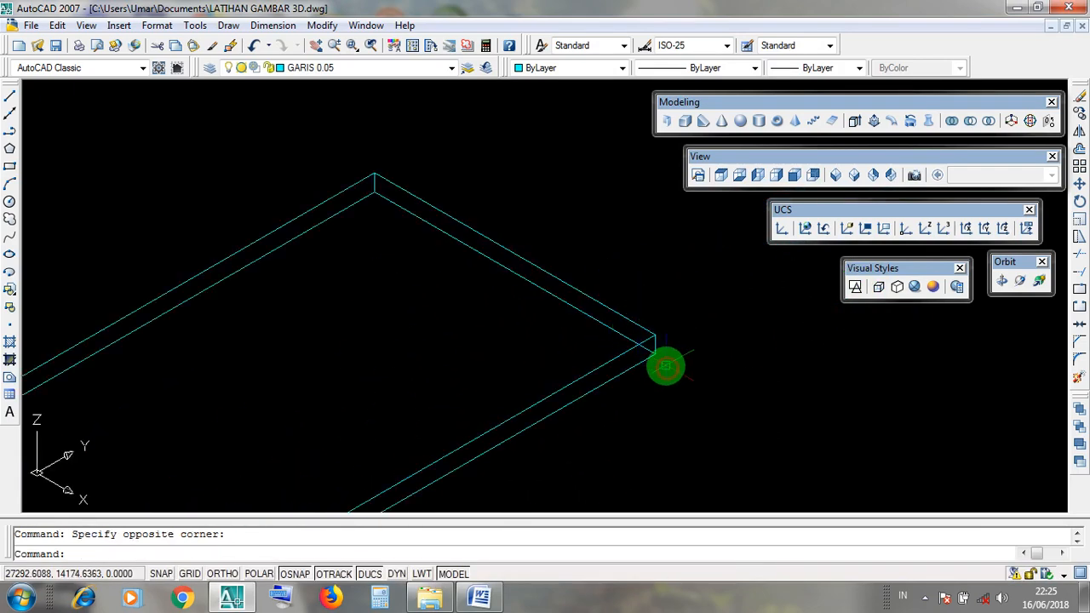
scroll(666, 366, down, 4)
click(655, 354)
middle_drag(655, 355, 648, 344)
scroll(660, 362, up, 5)
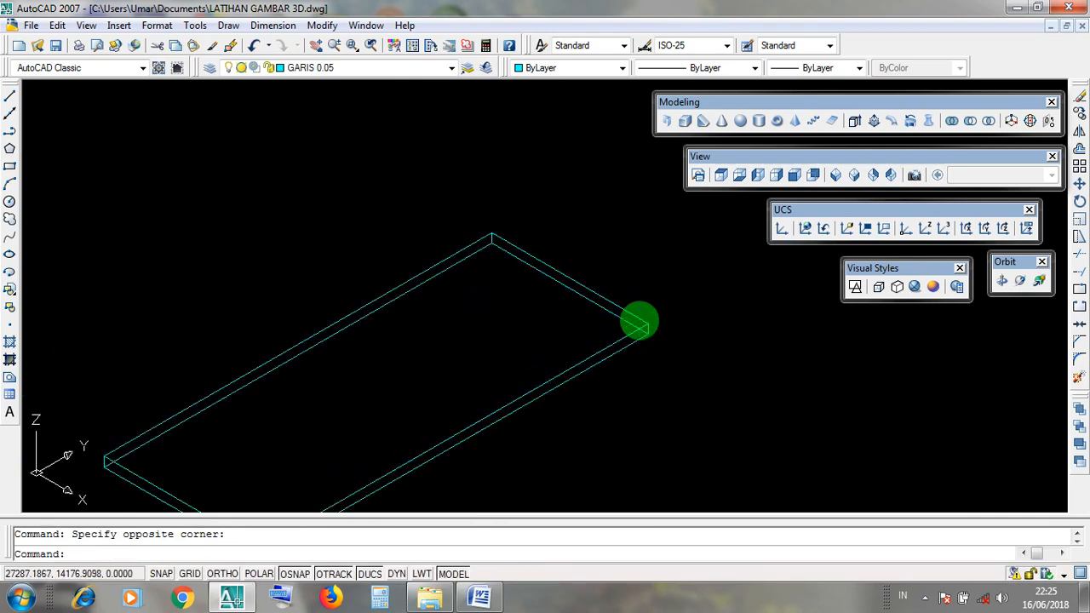
click(682, 358)
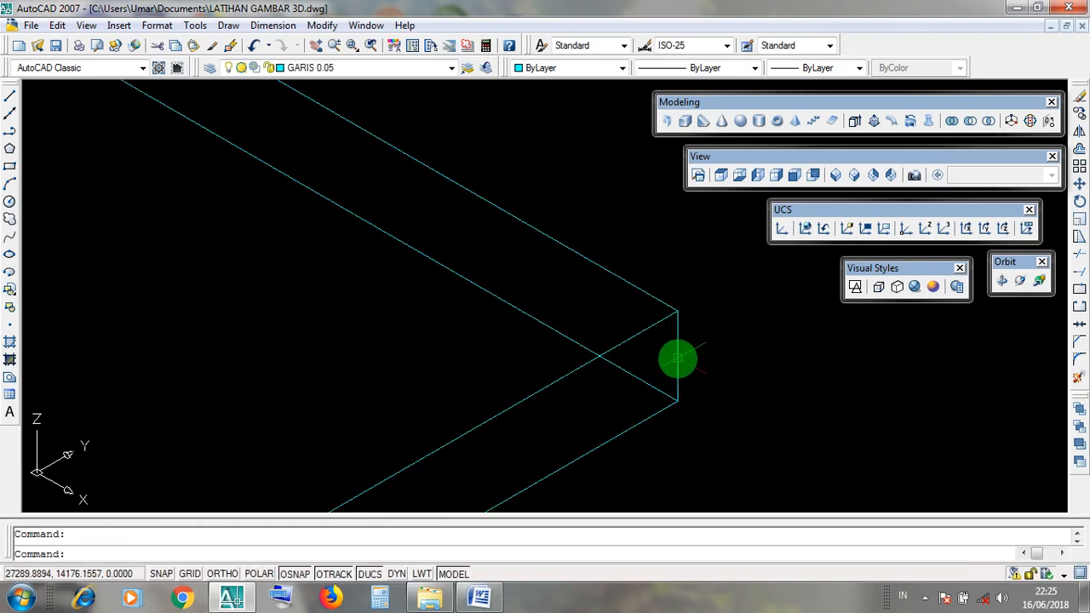
scroll(677, 356, down, 6)
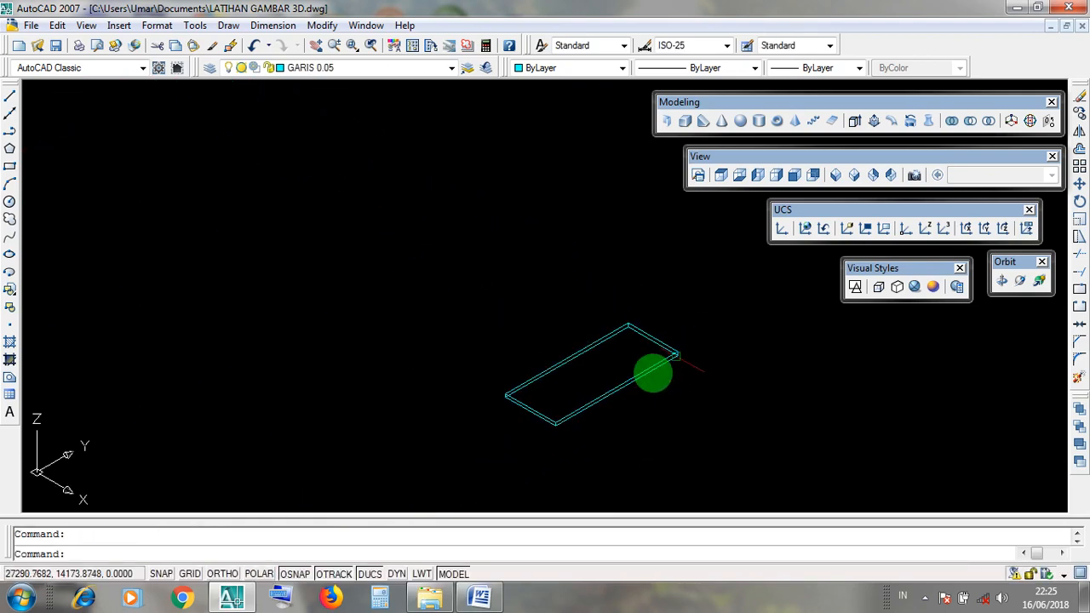
- Inspect the smaller magenta frame's corner beside the larger frame up close, leaving the frame deselected
middle_drag(653, 373, 754, 224)
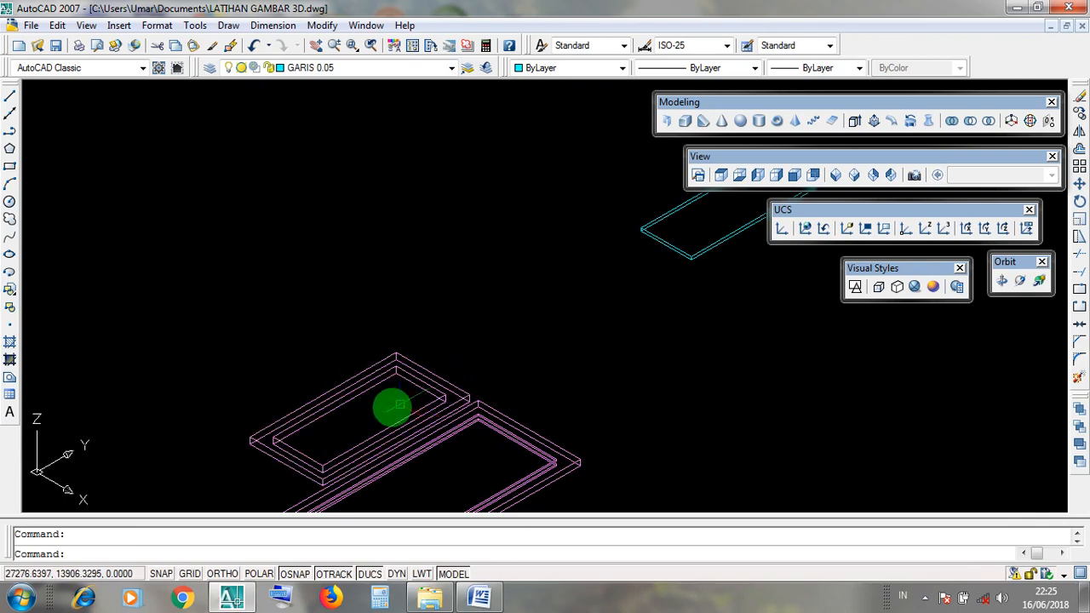
scroll(387, 411, up, 3)
middle_drag(388, 412, 494, 335)
click(488, 339)
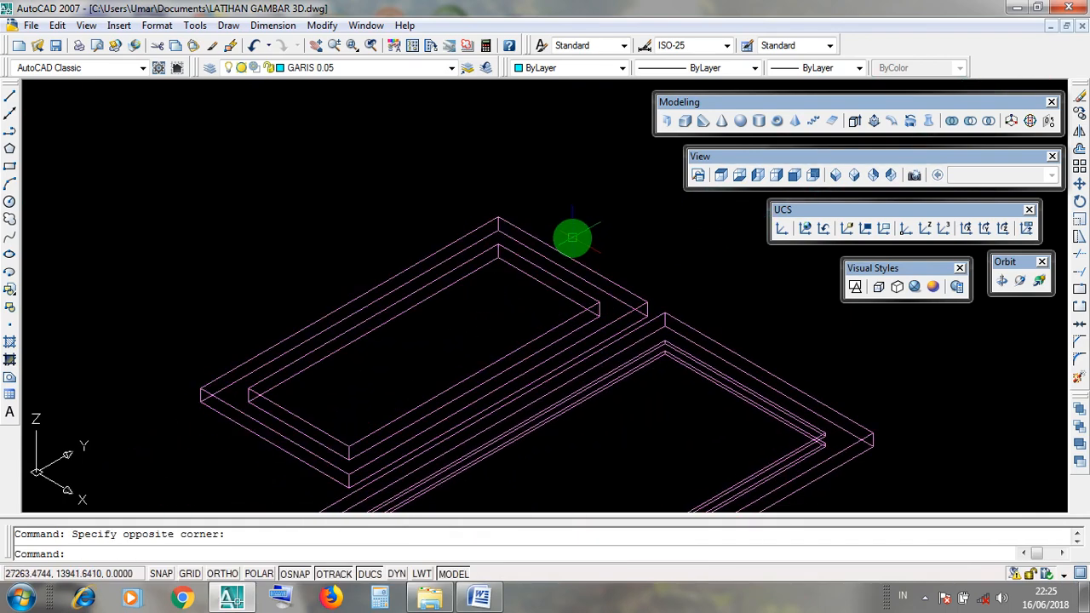
click(571, 238)
scroll(653, 339, up, 3)
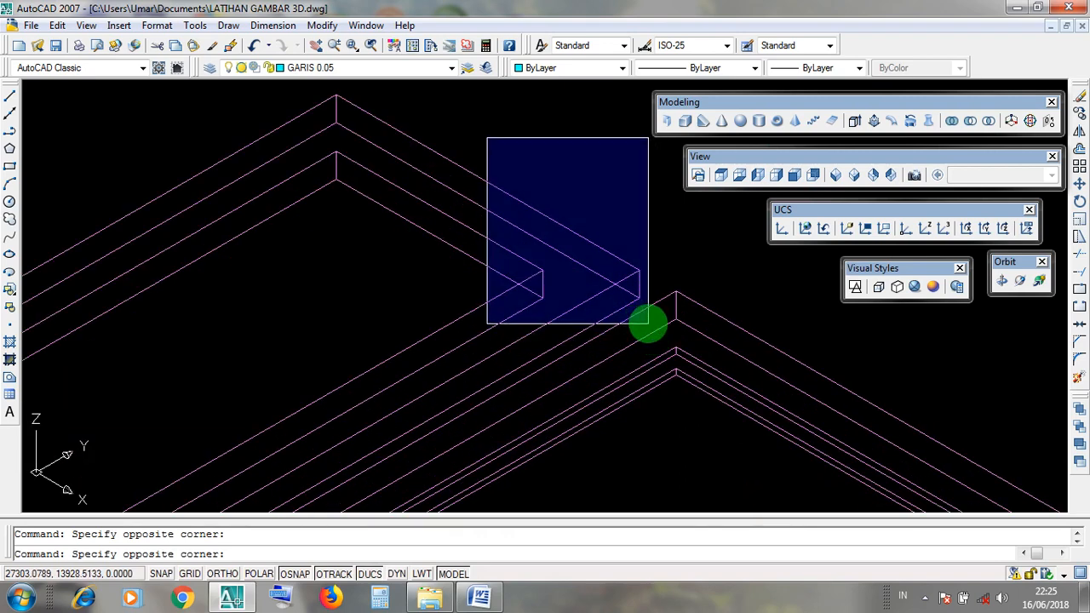
click(643, 322)
scroll(645, 321, down, 2)
key(Escape)
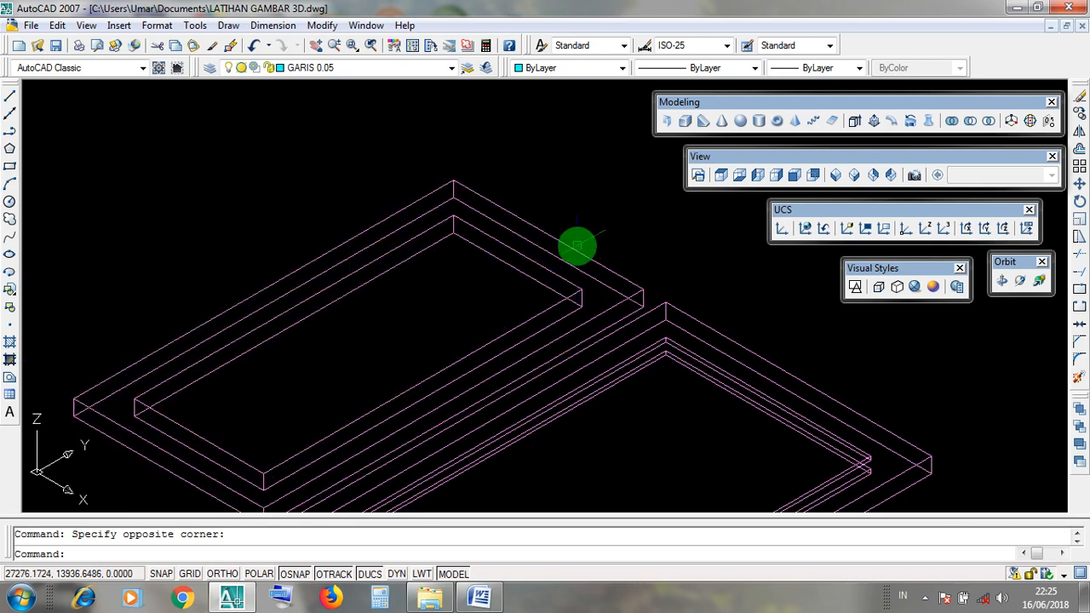
- Check the inner vertical thickness edge at the smaller frame's corner beside the larger frame, then clear the selection
click(566, 228)
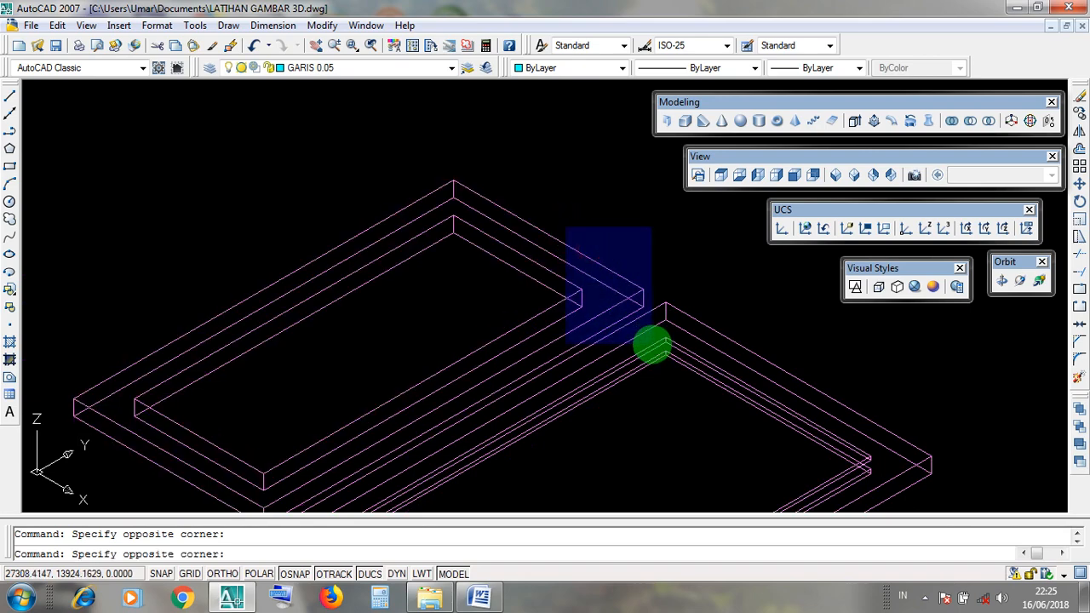
scroll(588, 294, up, 3)
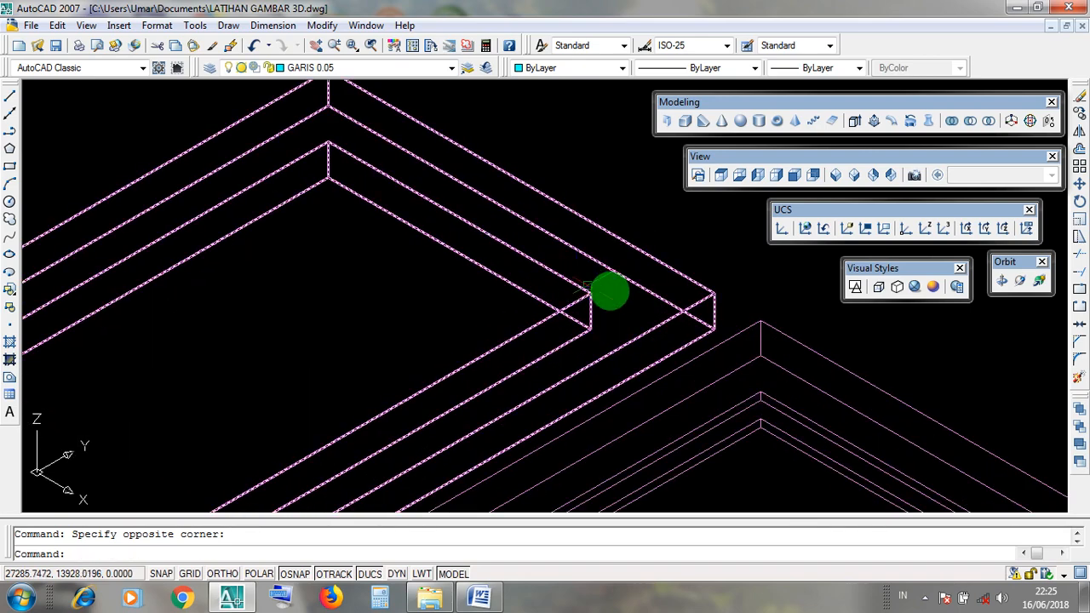
scroll(712, 311, up, 2)
click(713, 311)
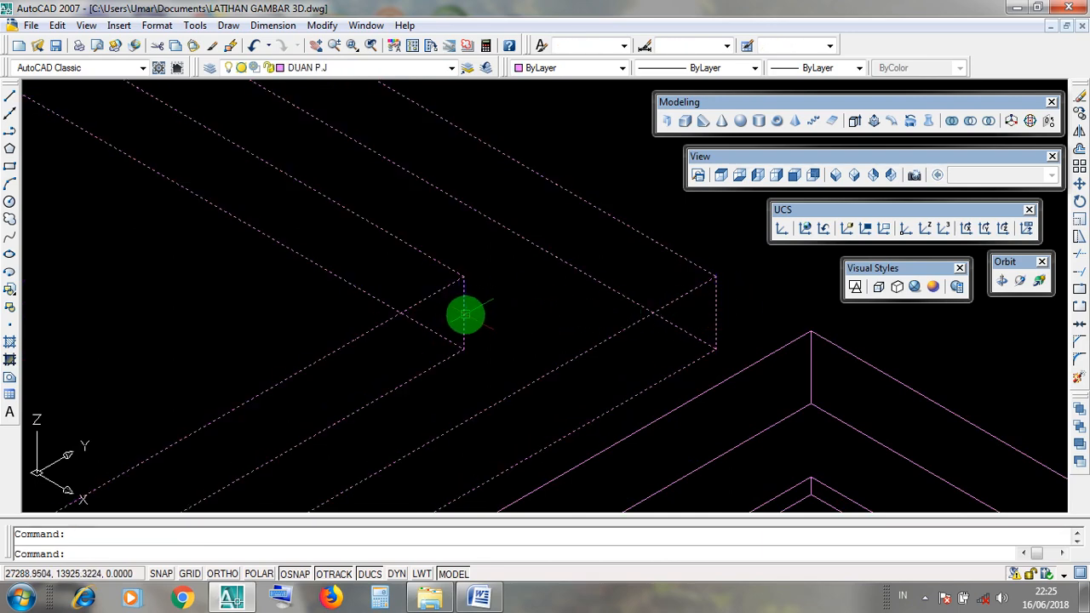
key(Escape)
click(443, 251)
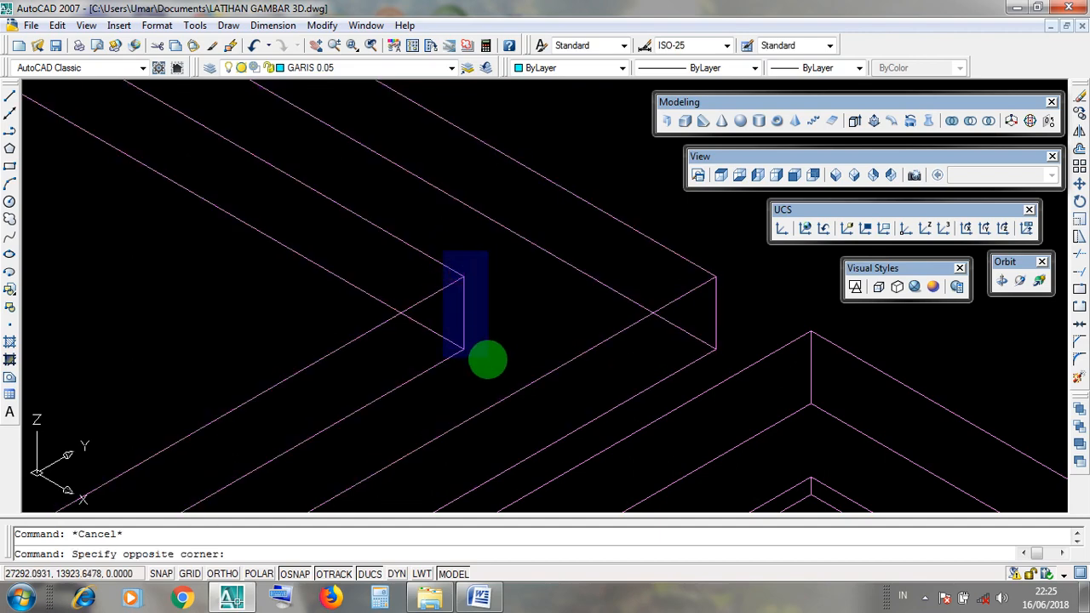
click(487, 360)
scroll(487, 362, down, 5)
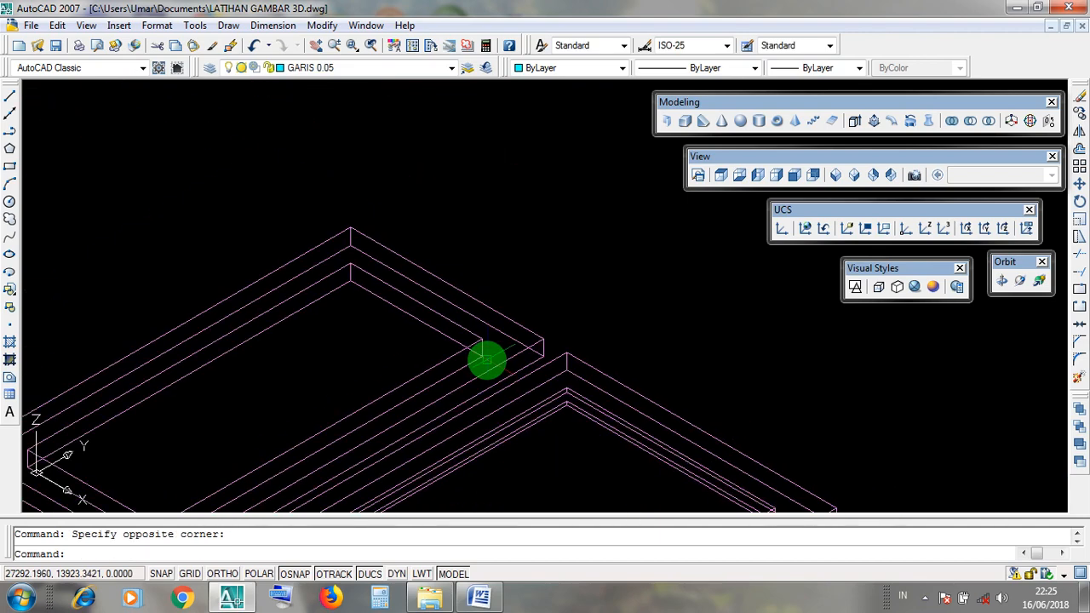
middle_drag(609, 336, 654, 262)
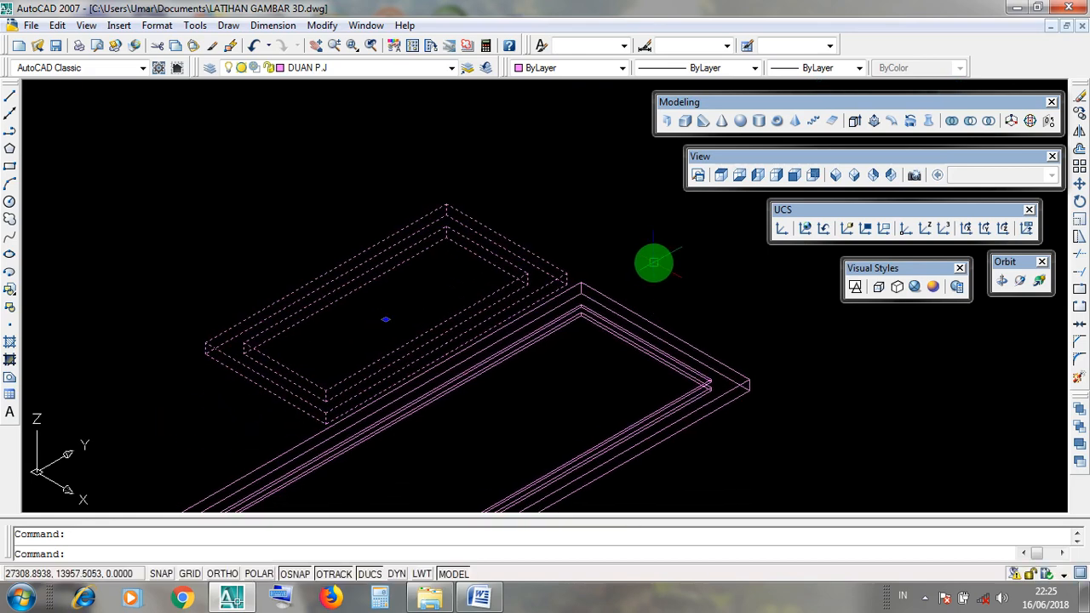
key(Escape)
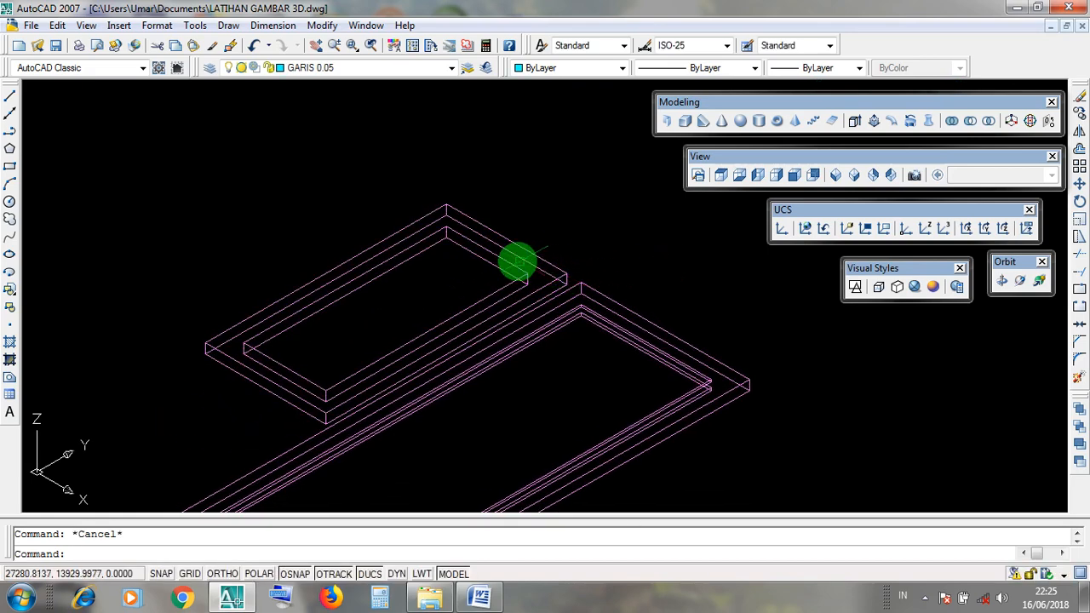
- Examine the smaller magenta frame's opposite end corner, comparing its outer and inner vertical edges
click(474, 263)
key(Escape)
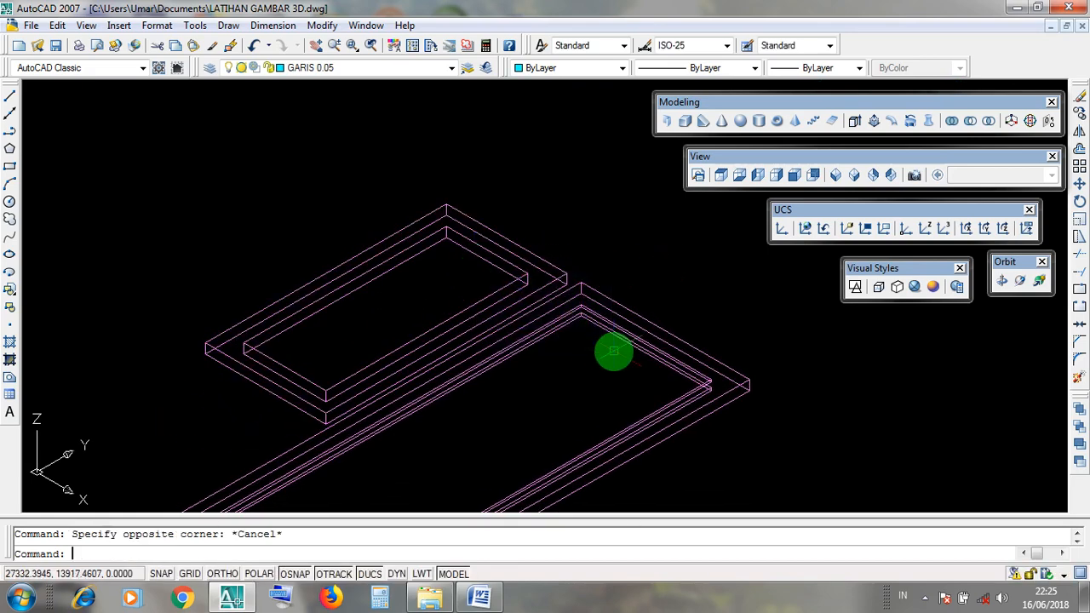
scroll(233, 347, up, 2)
scroll(233, 348, up, 2)
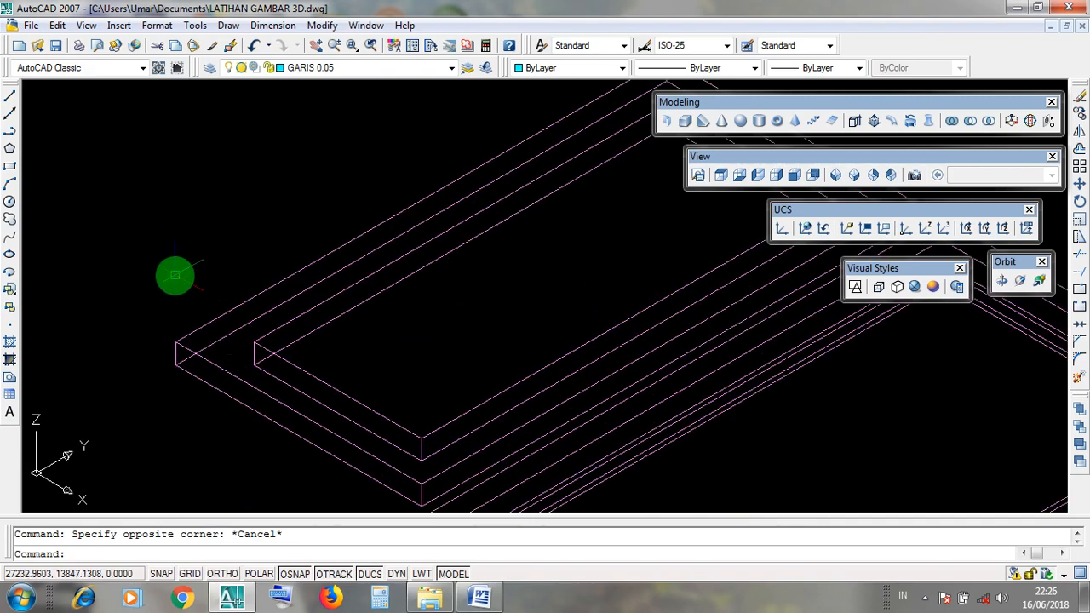
click(168, 275)
click(299, 401)
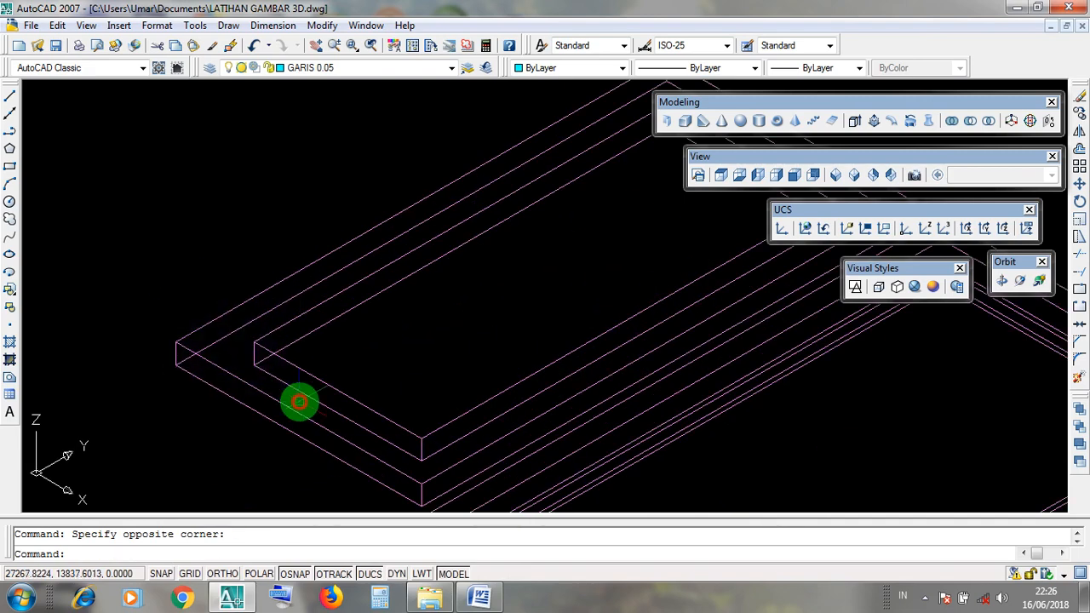
click(167, 275)
click(290, 401)
scroll(234, 363, up, 2)
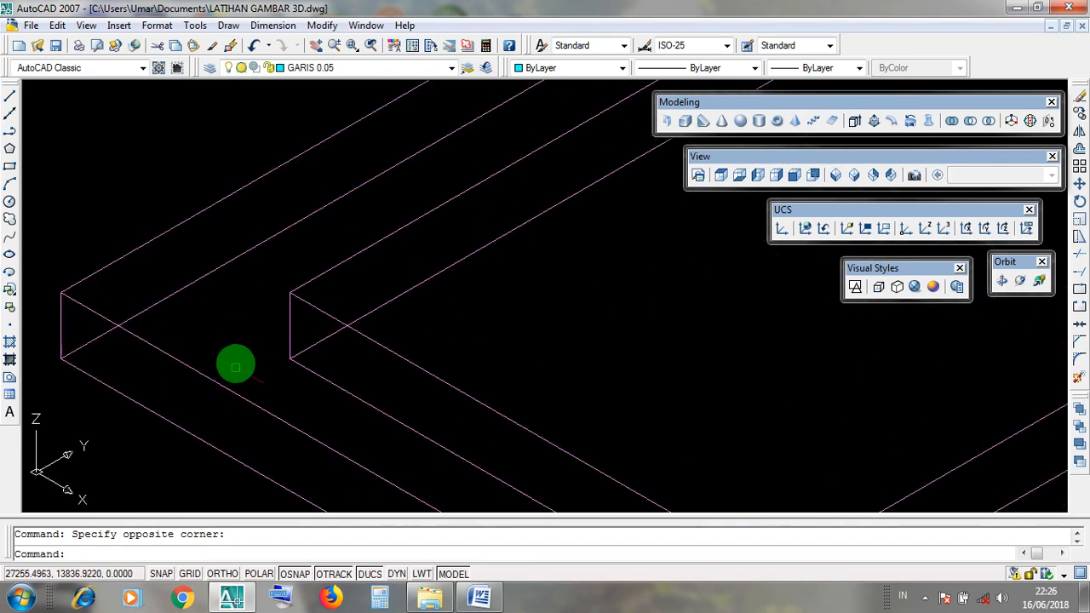
- Examine the inner vertical edge at the smaller frame's end corner up close and clear the selection
click(265, 256)
click(301, 368)
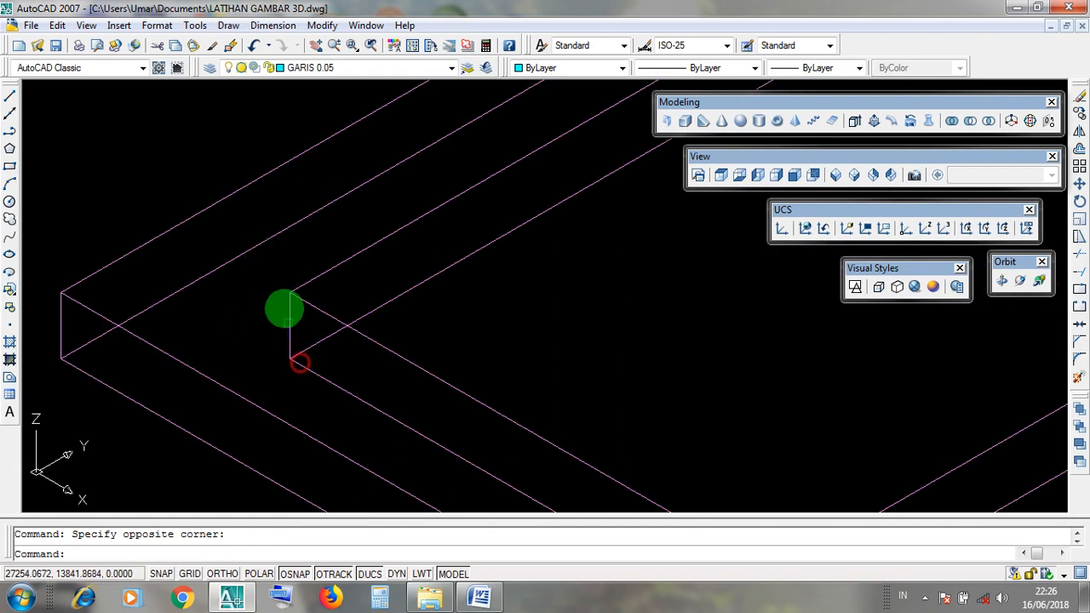
click(274, 271)
click(304, 379)
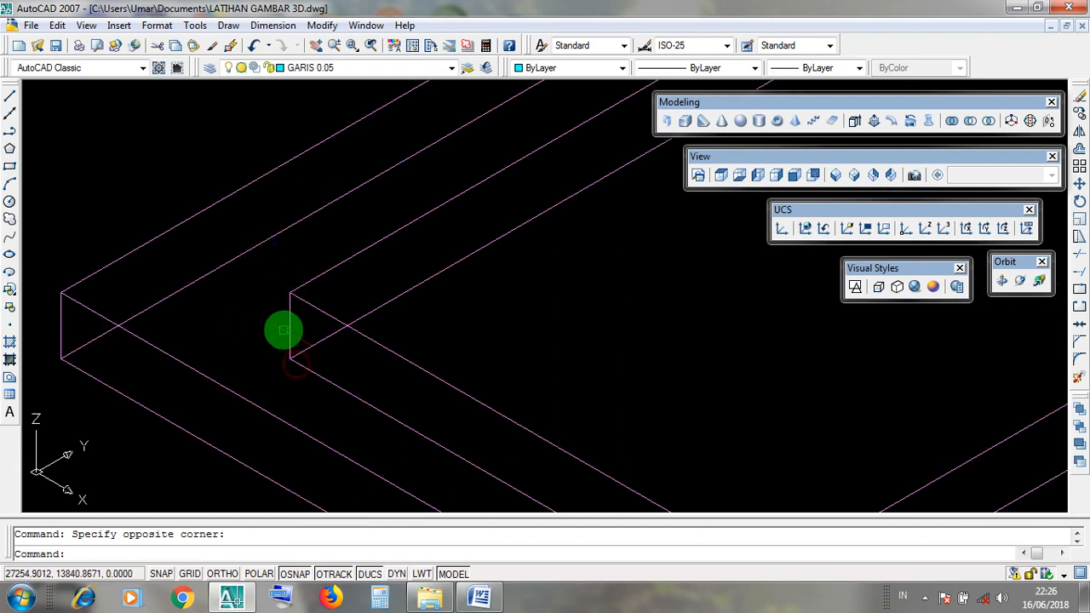
scroll(297, 334, down, 3)
key(Escape)
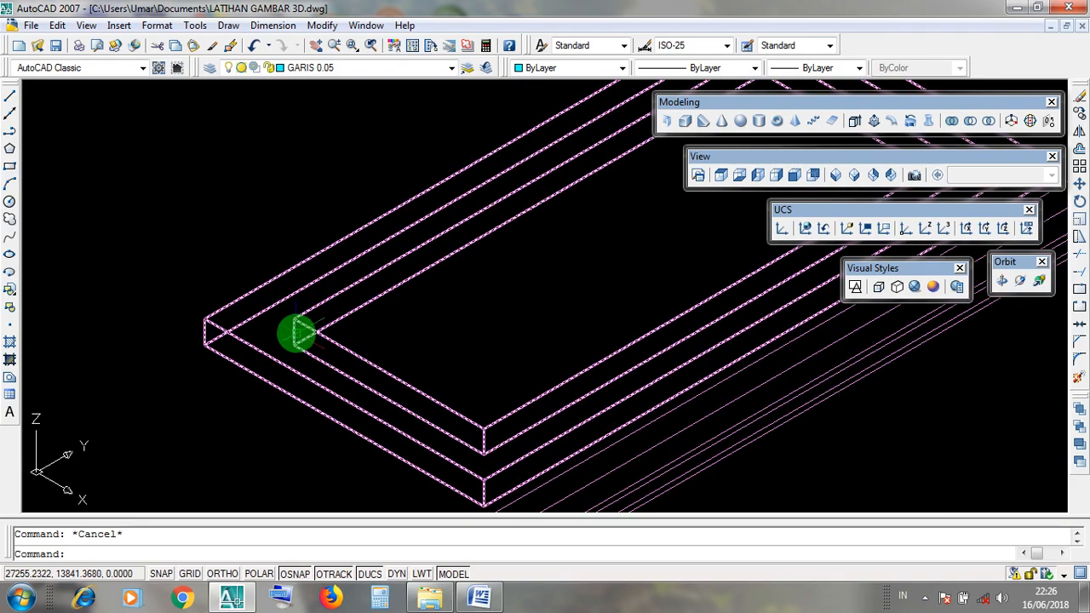
- Examine the matching vertical thickness edge at the cyan glass panel's corner, leaving the panel deselected
scroll(243, 345, down, 3)
scroll(500, 181, up, 6)
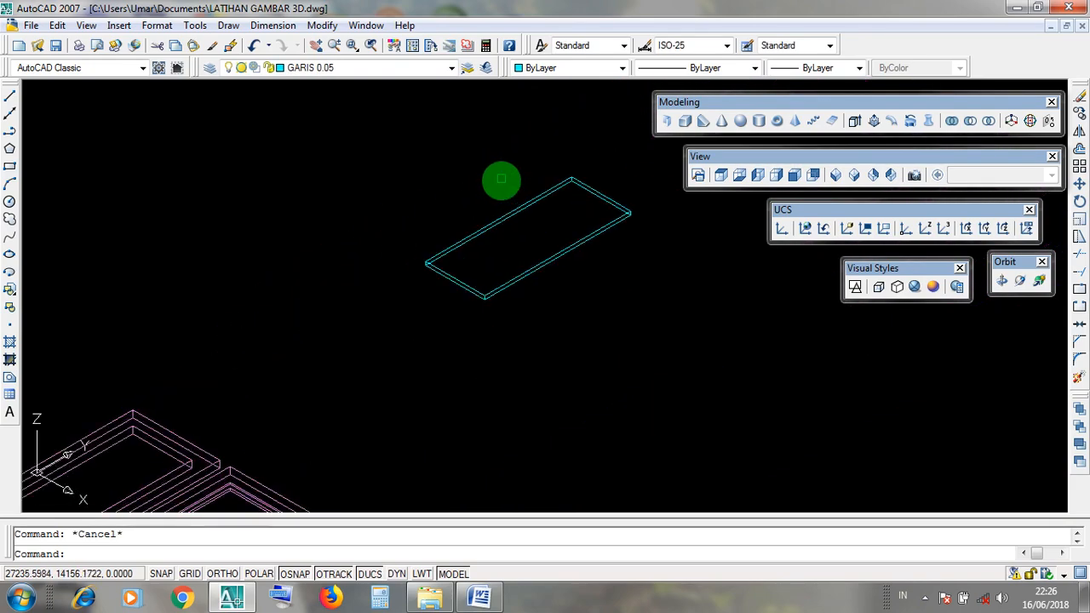
click(395, 308)
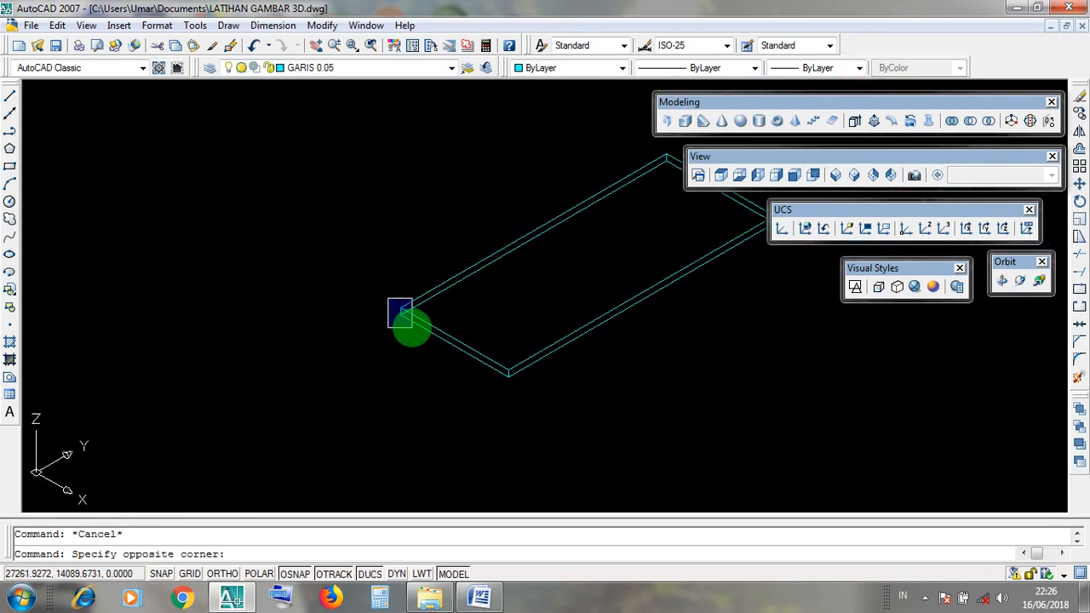
middle_drag(412, 329, 378, 394)
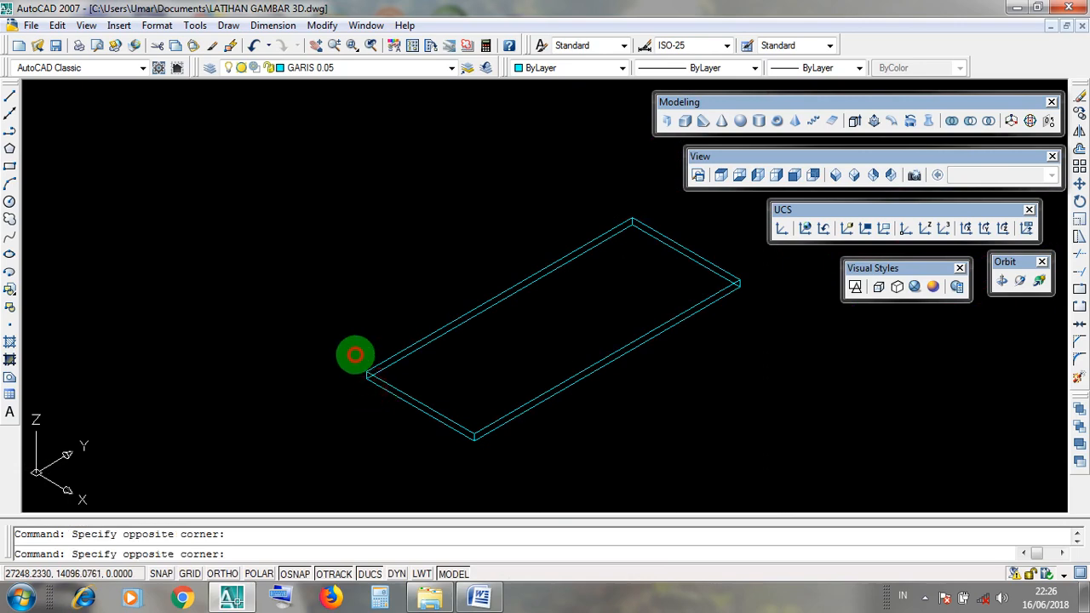
scroll(365, 379, up, 5)
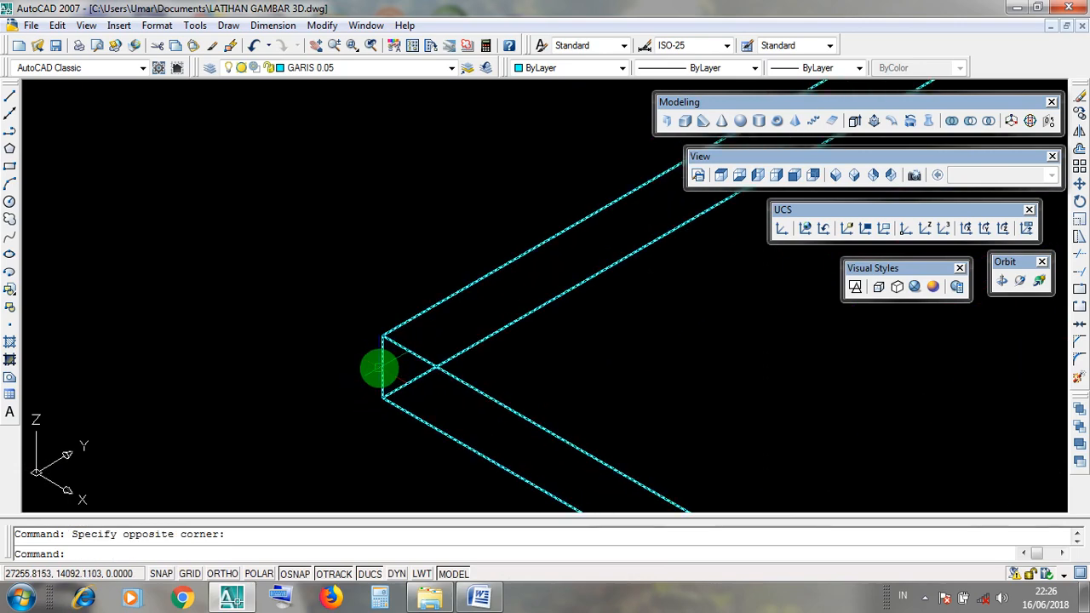
click(375, 370)
scroll(377, 393, down, 6)
key(Escape)
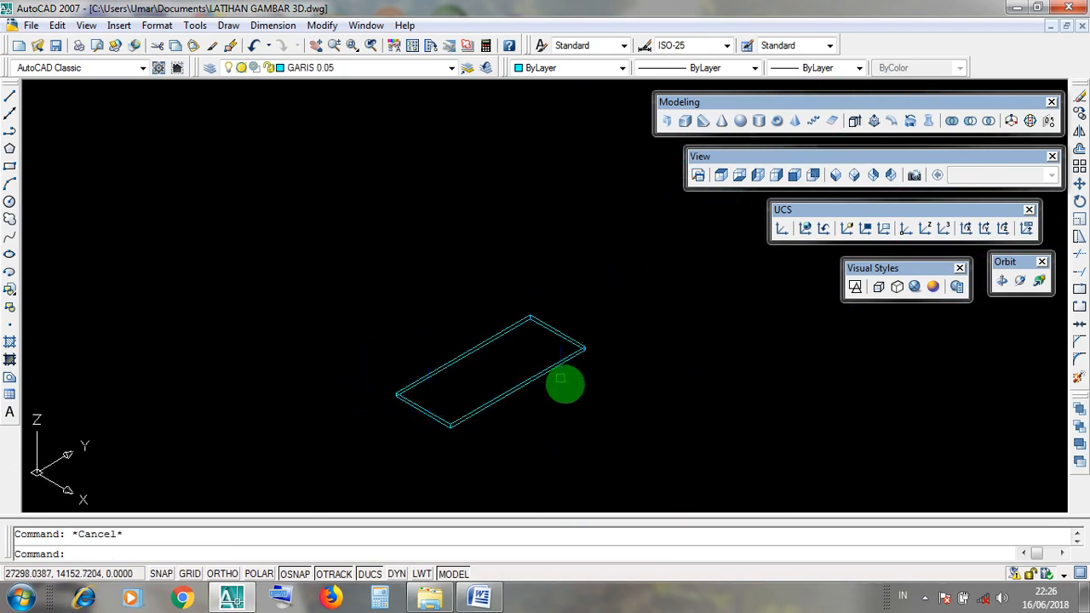
- Move the cyan glass panel from the midpoint of its vertical corner edge towards the matching inner corner of the smaller magenta frame
middle_drag(564, 382, 571, 363)
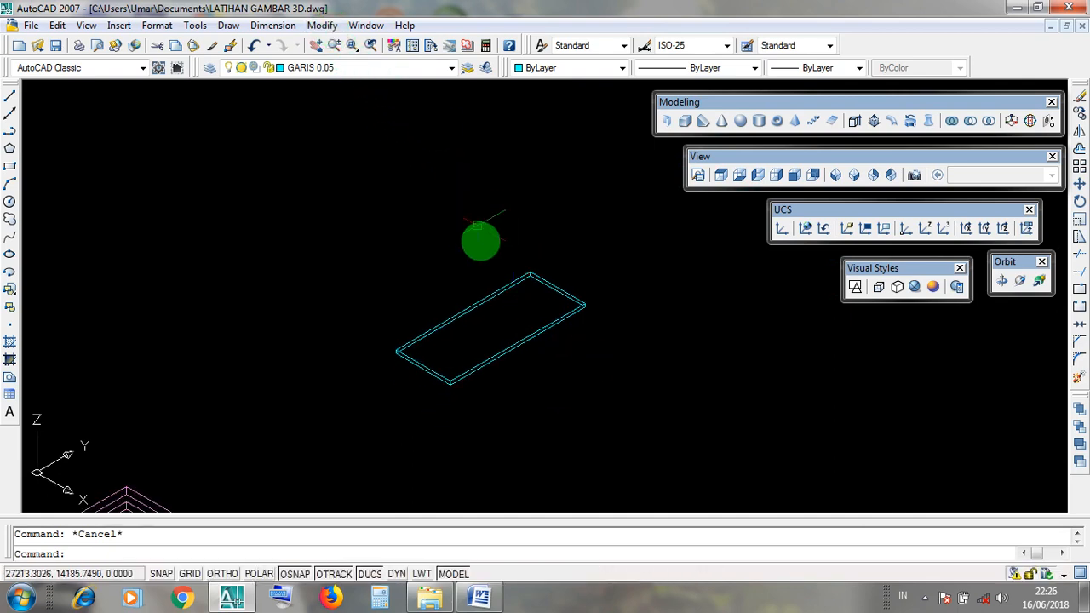
click(531, 374)
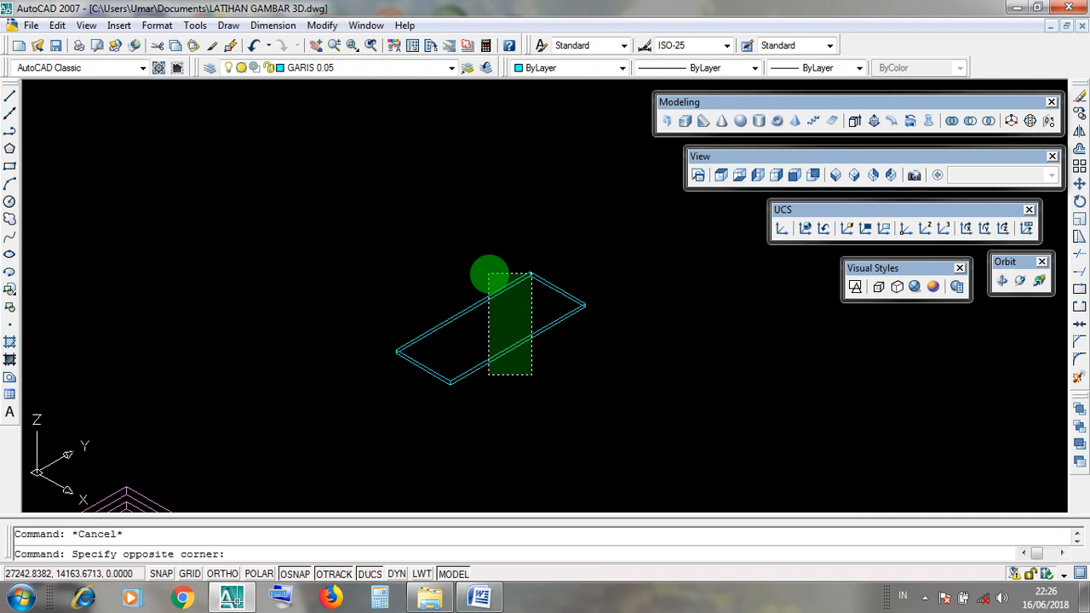
click(489, 274)
click(562, 364)
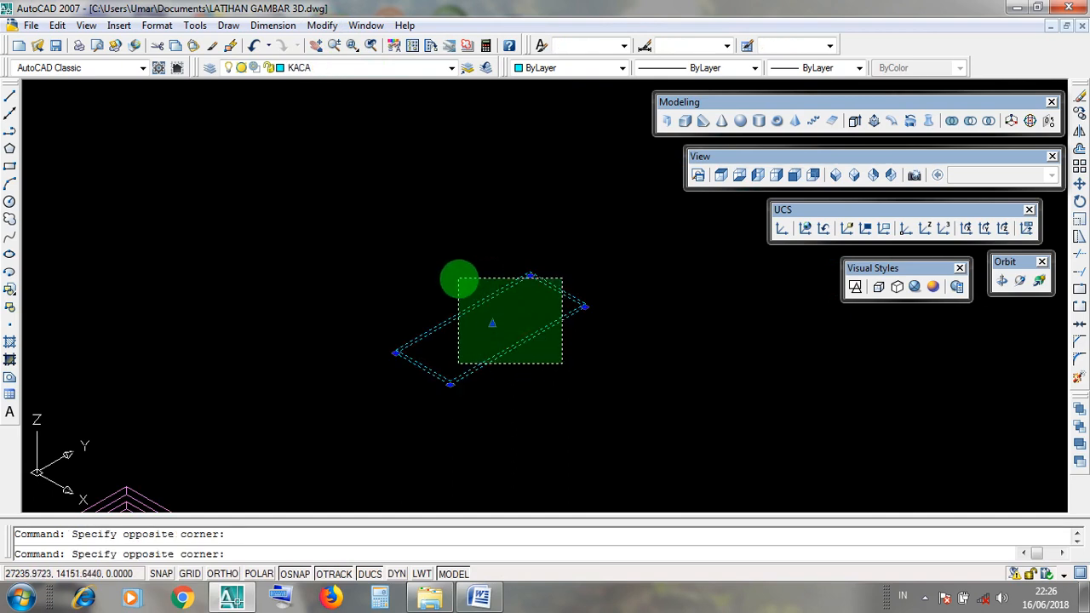
click(458, 278)
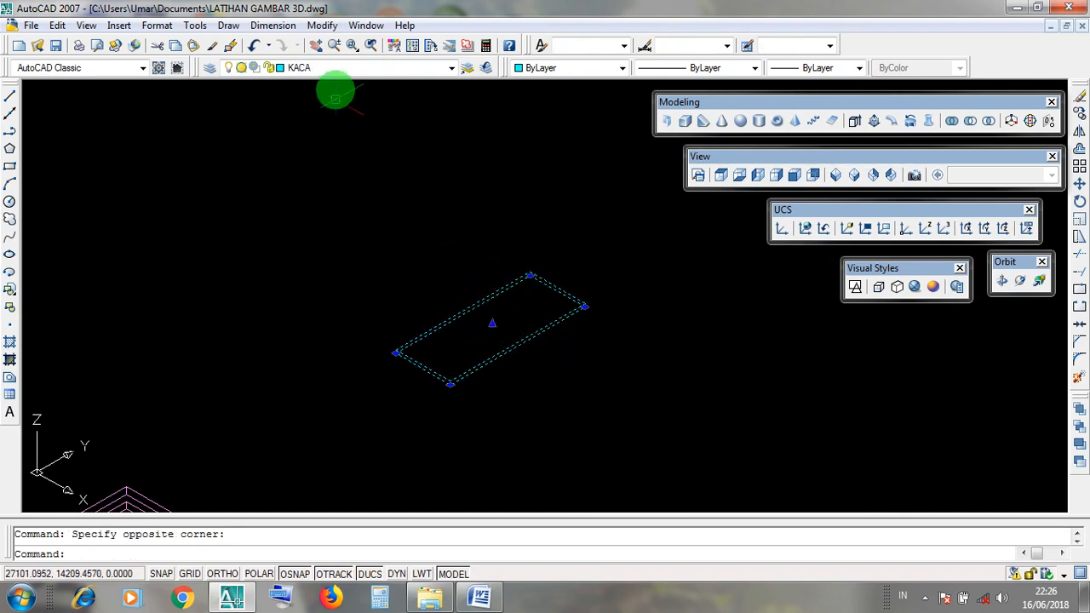
click(322, 24)
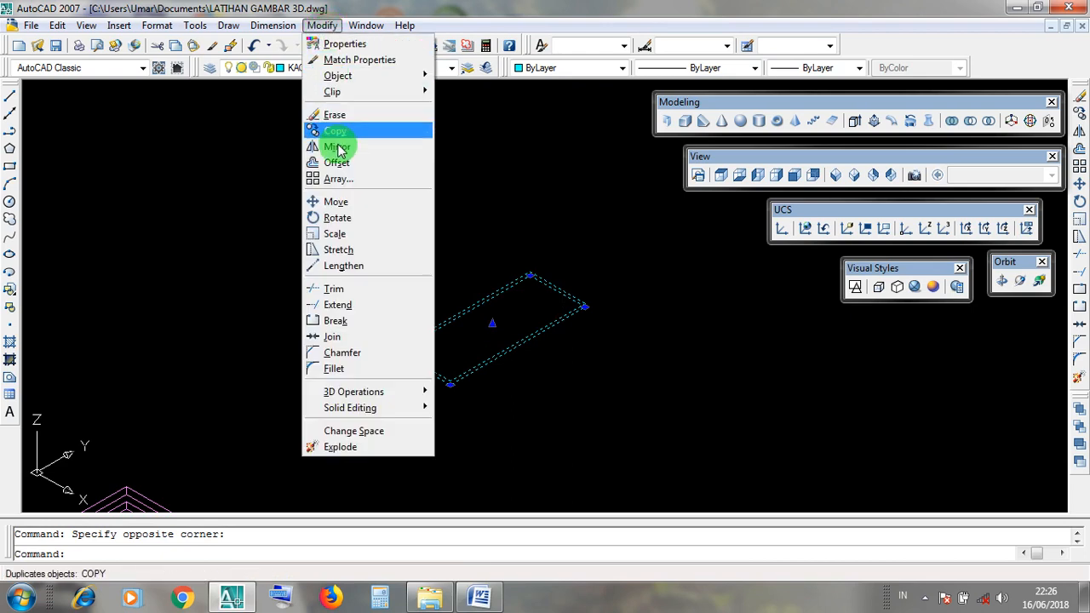
click(349, 204)
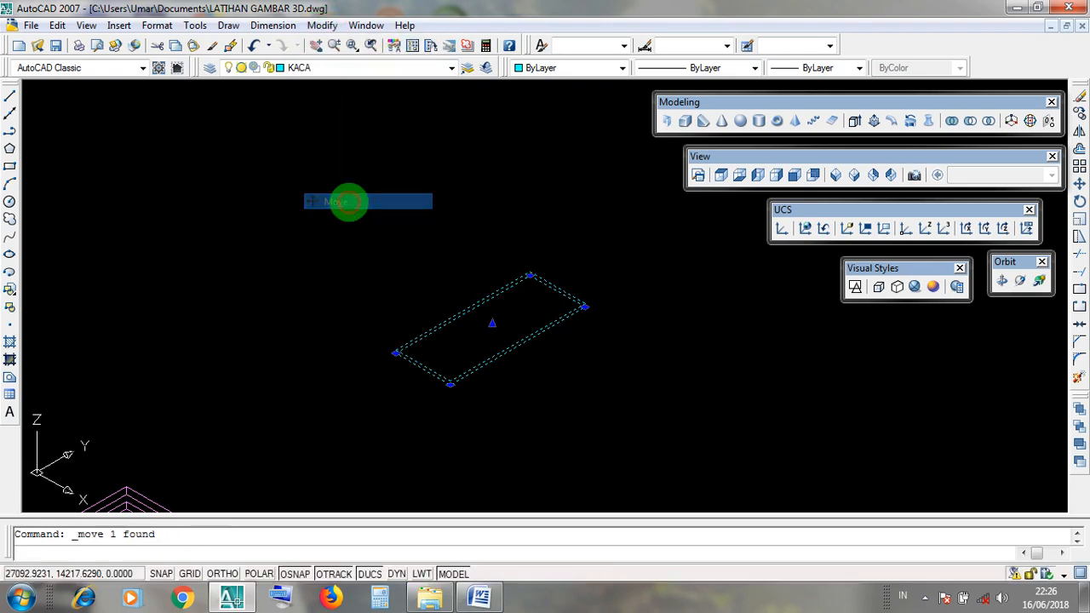
scroll(380, 316, up, 5)
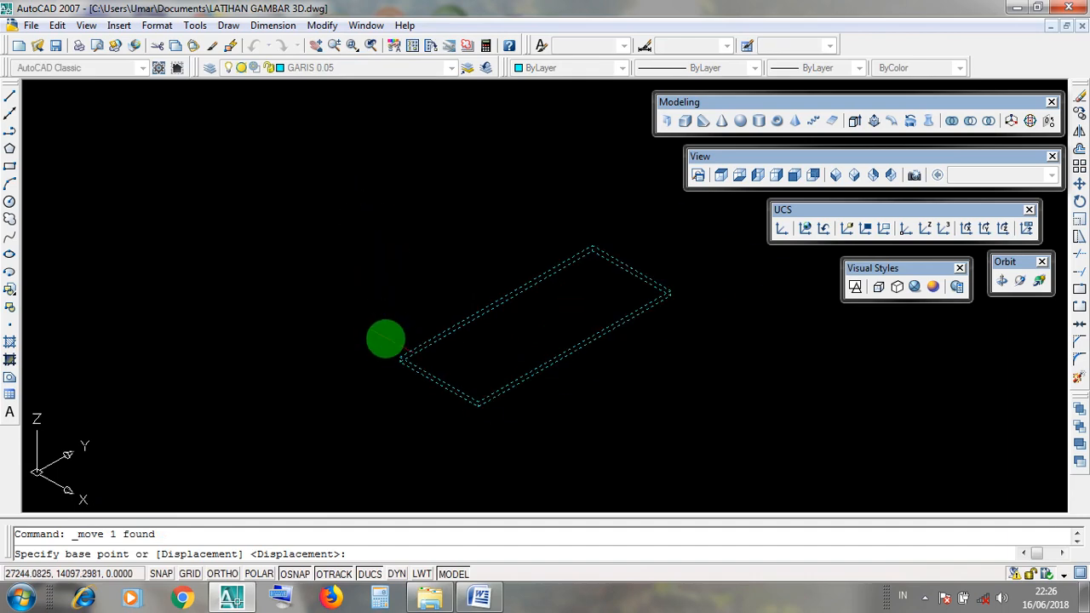
middle_drag(404, 383, 265, 339)
scroll(279, 367, down, 3)
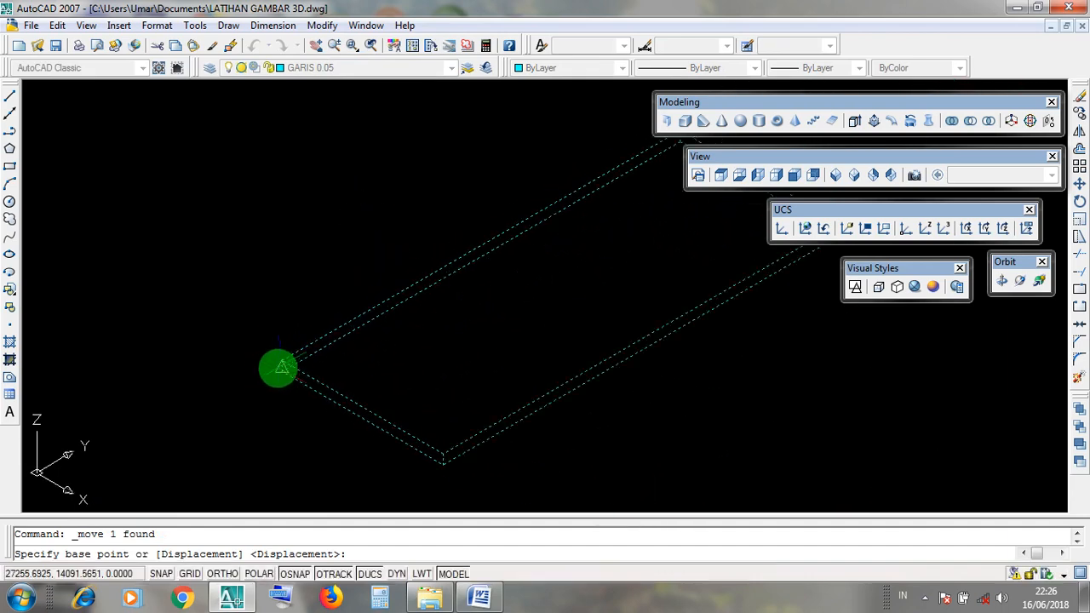
scroll(280, 367, up, 2)
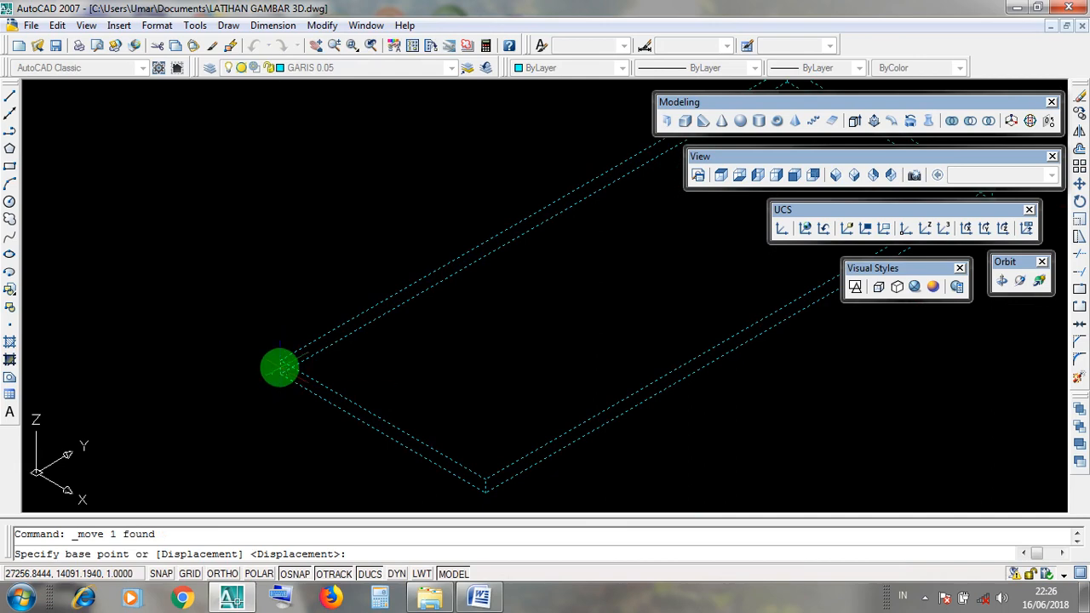
scroll(279, 367, down, 1)
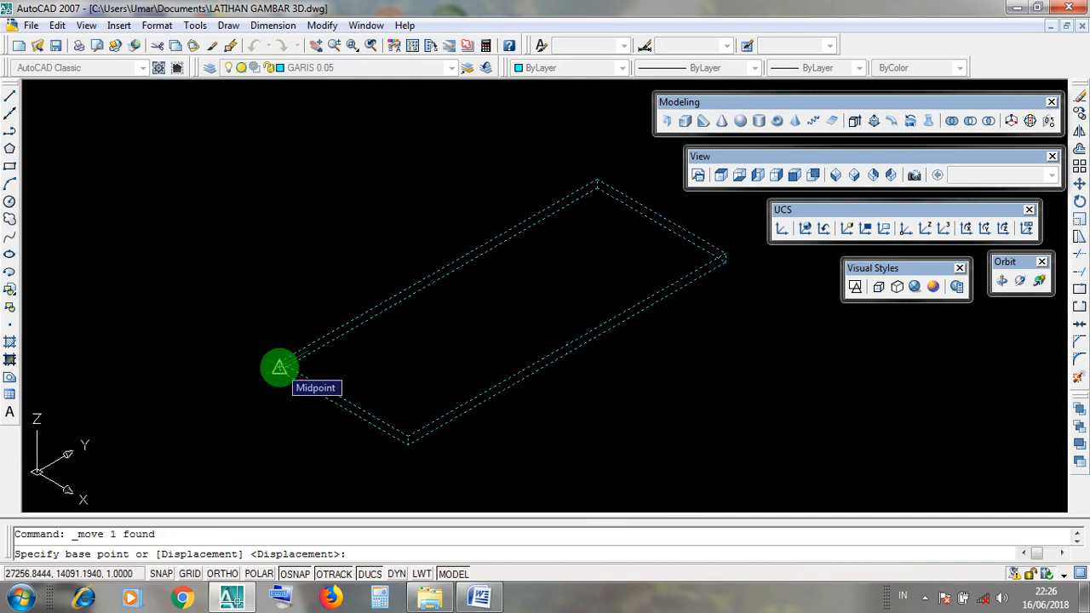
scroll(280, 367, up, 3)
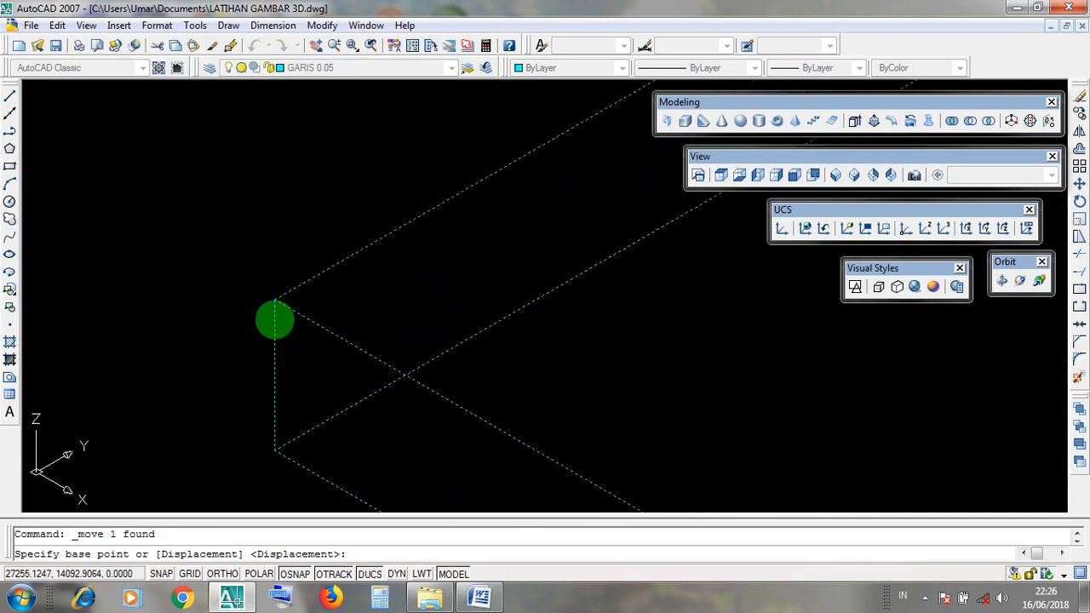
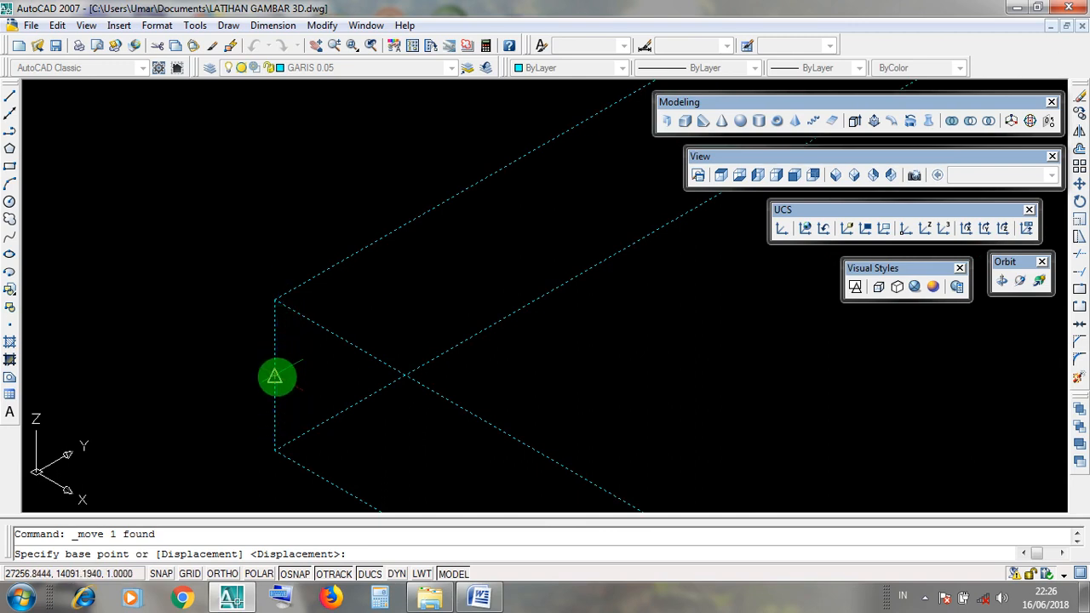
click(274, 376)
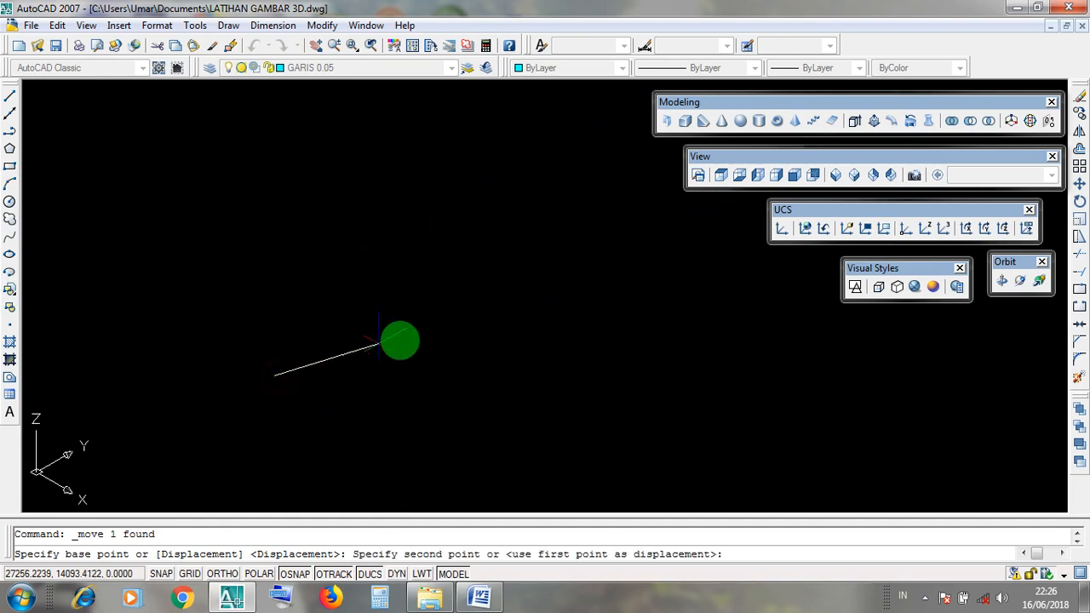
scroll(400, 341, down, 7)
middle_drag(400, 340, 521, 242)
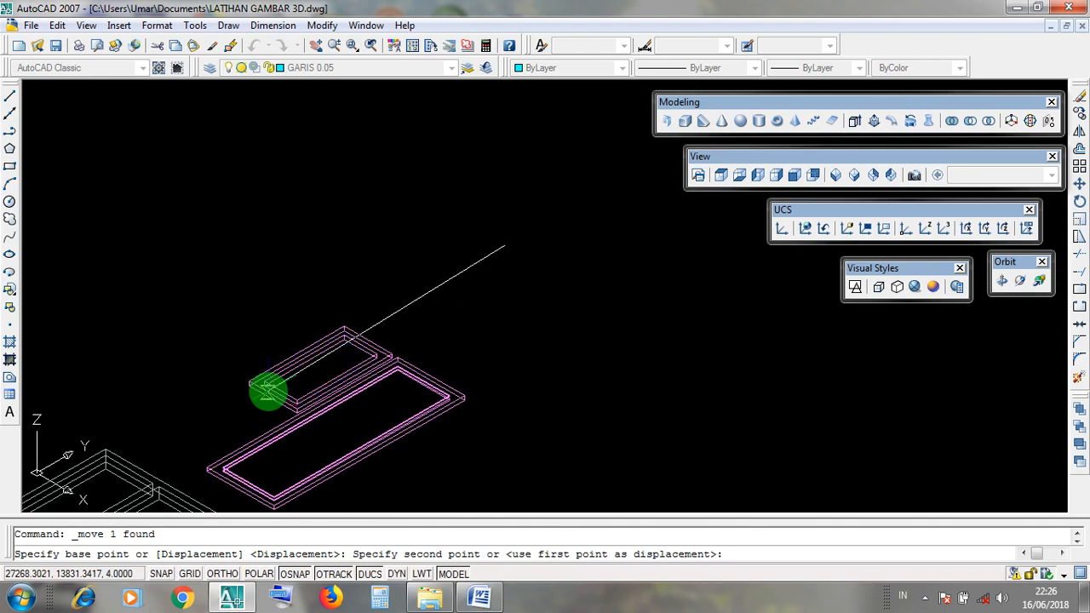
- Move the glass pane into the small window sash, placing it at the vertical midpoint of the sash's inner corner edge
scroll(264, 384, up, 7)
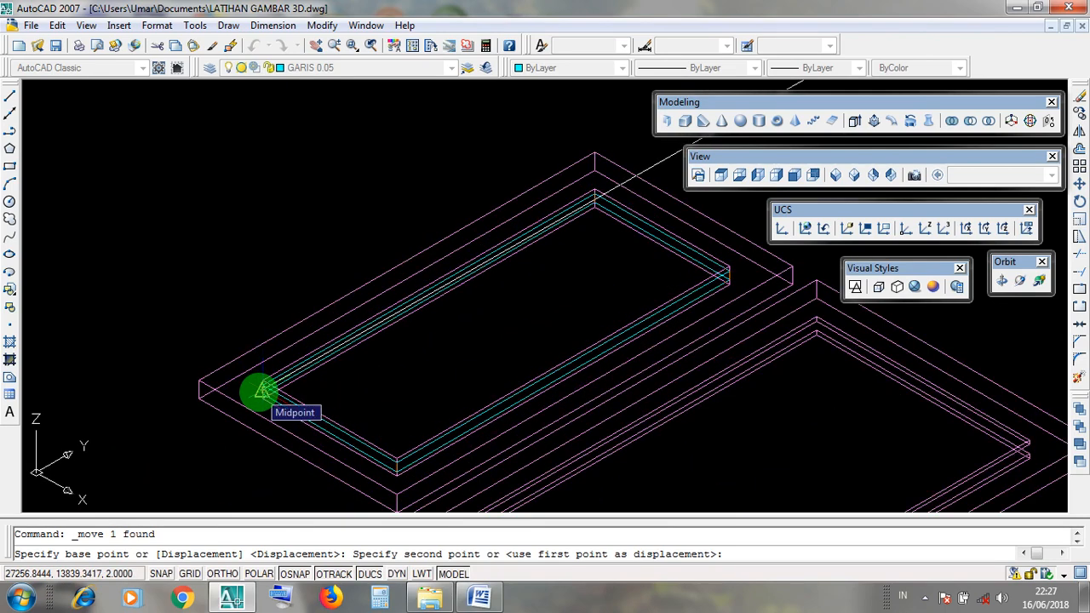
scroll(260, 391, up, 5)
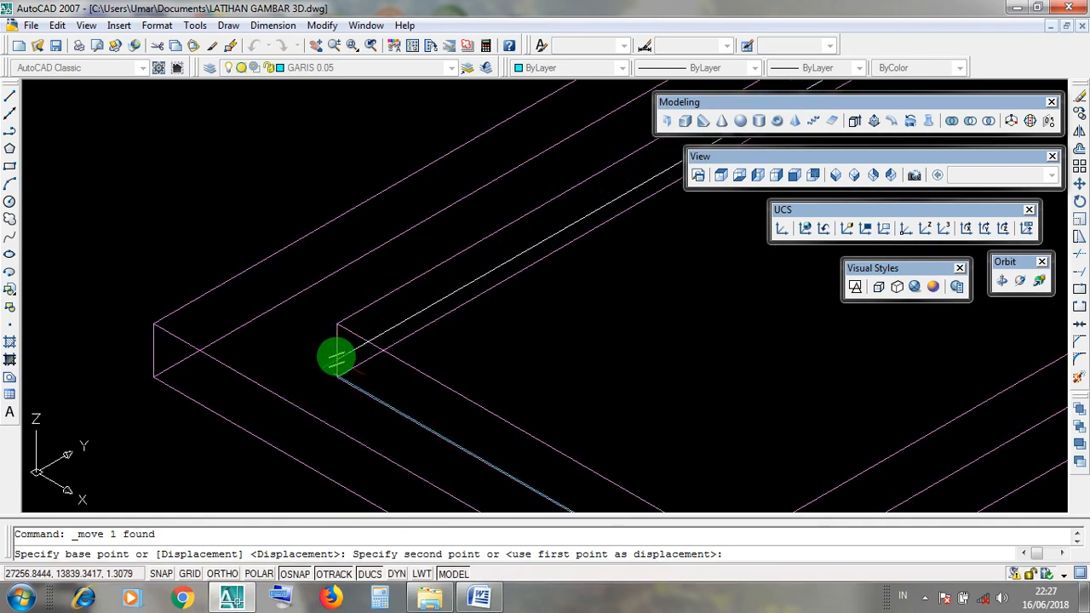
scroll(337, 358, up, 3)
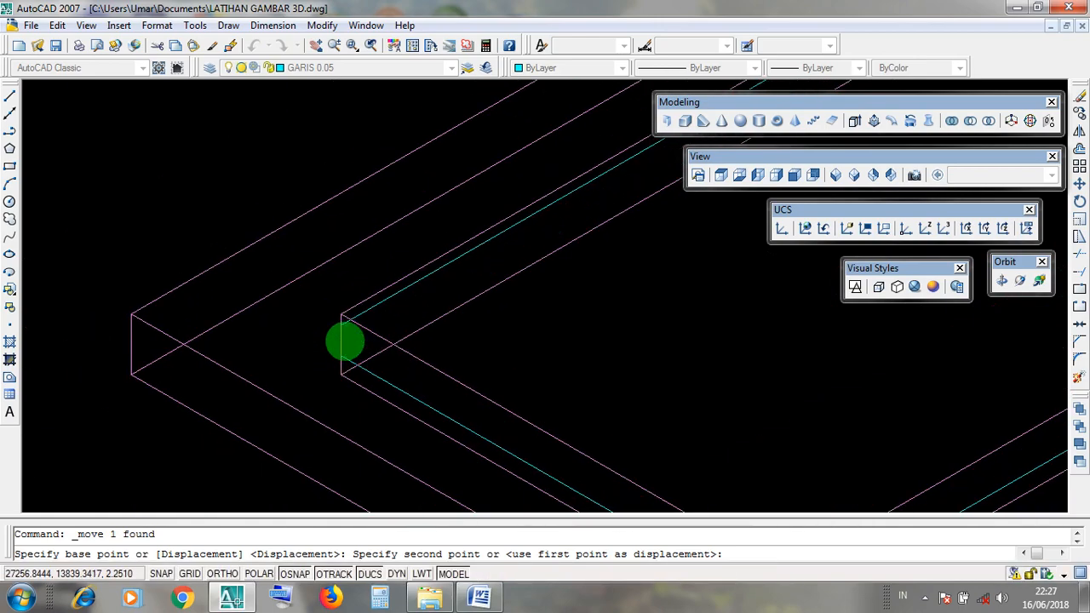
scroll(345, 341, up, 5)
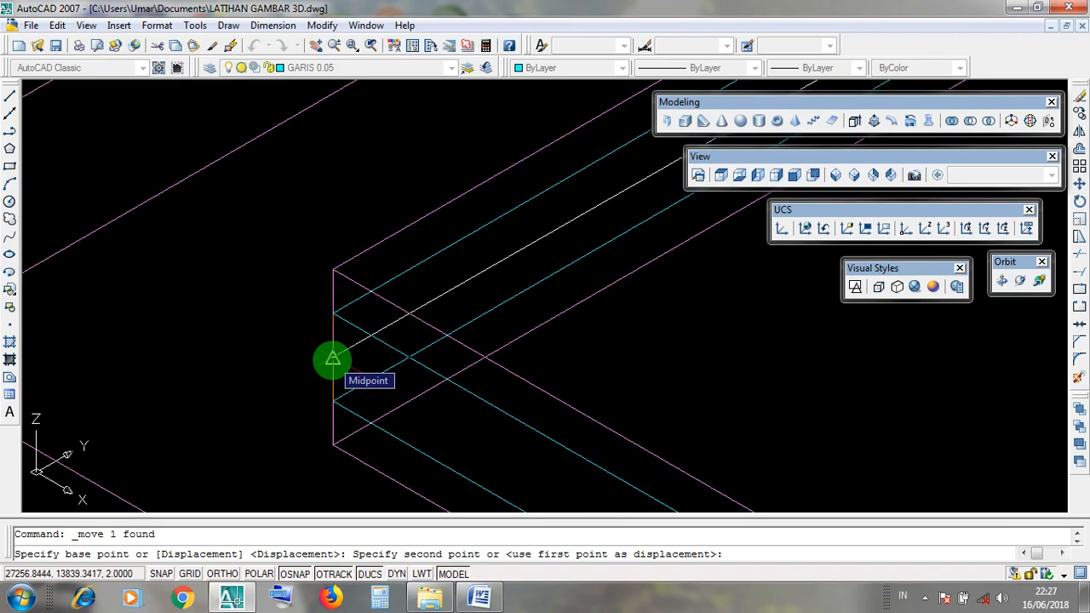
click(332, 359)
scroll(332, 359, down, 5)
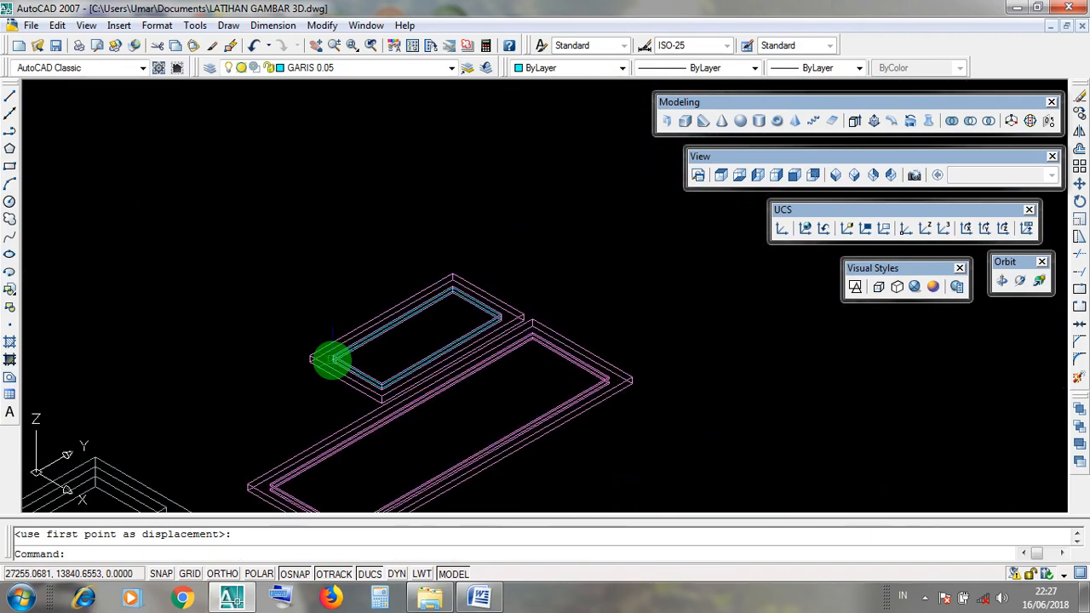
scroll(333, 359, down, 2)
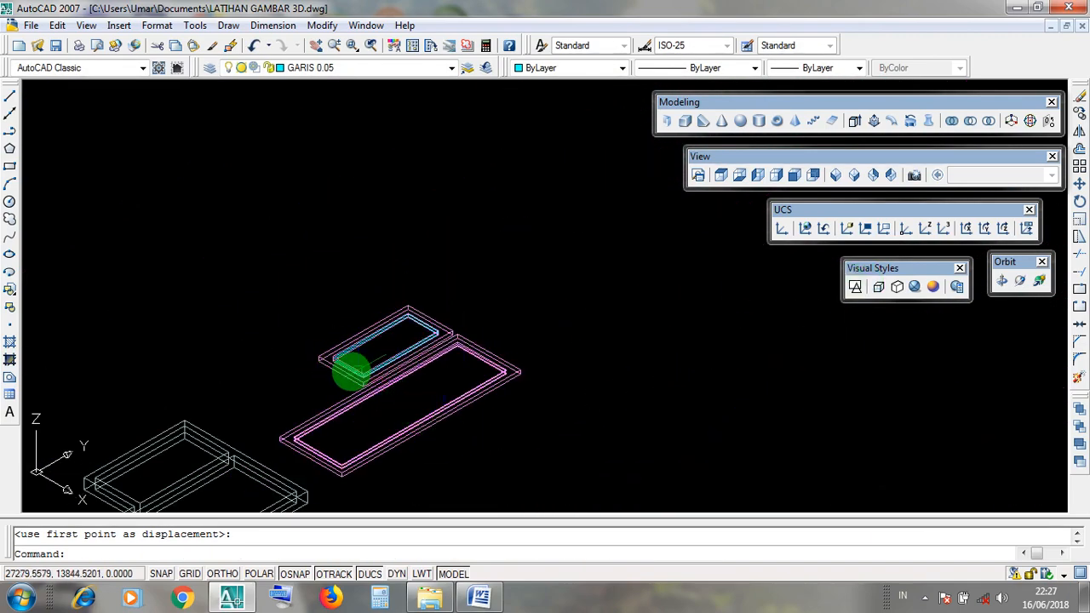
- Examine the glass pane's placement inside the small window sash, selecting the sash and the pane to tell them apart
scroll(351, 368, up, 3)
scroll(356, 369, up, 2)
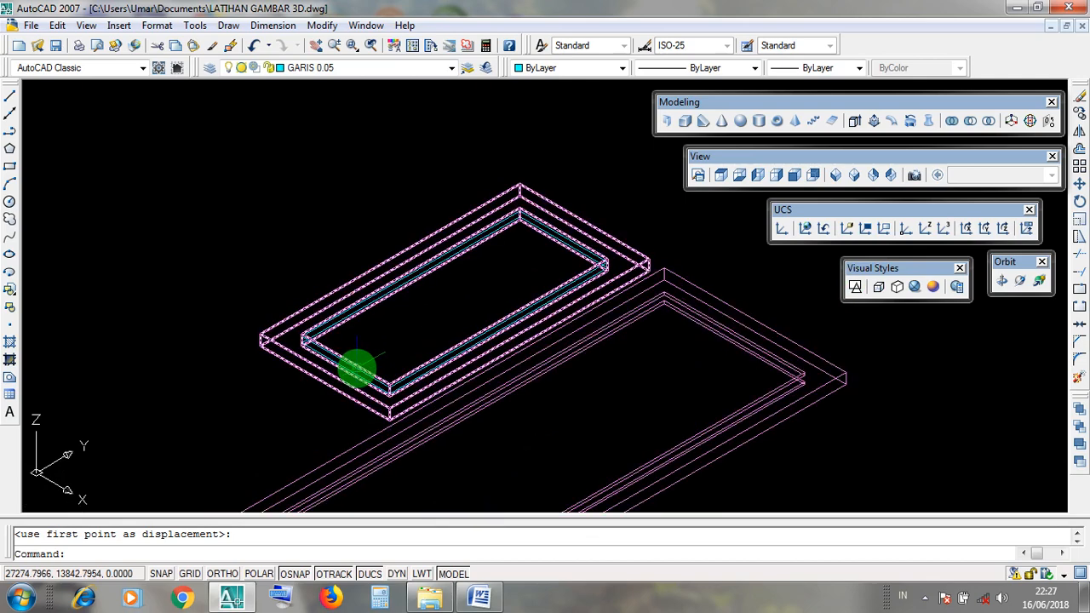
click(358, 400)
key(Escape)
scroll(371, 383, up, 4)
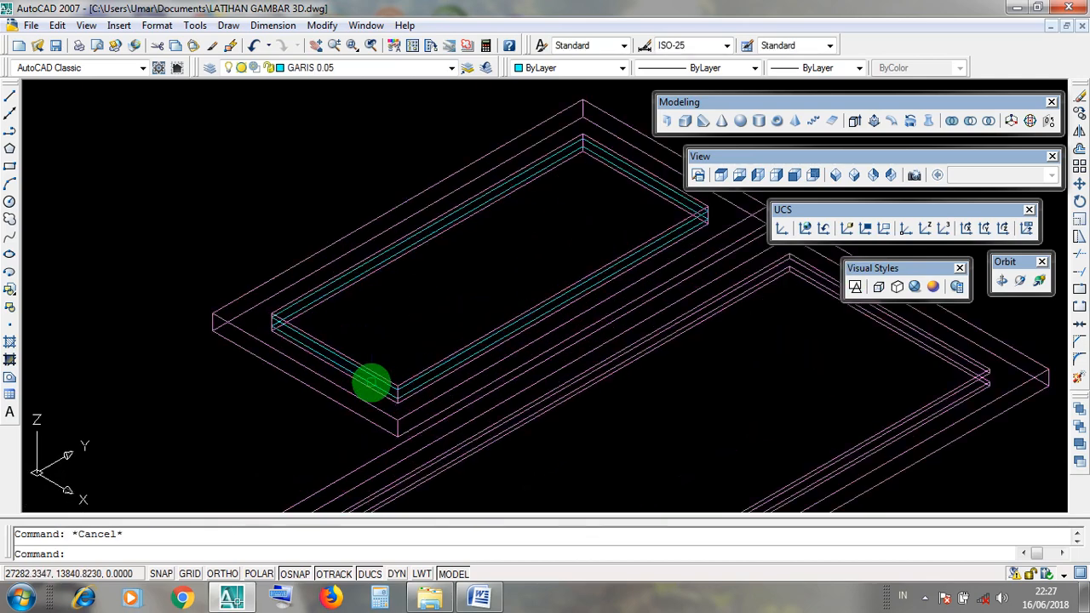
scroll(372, 383, down, 4)
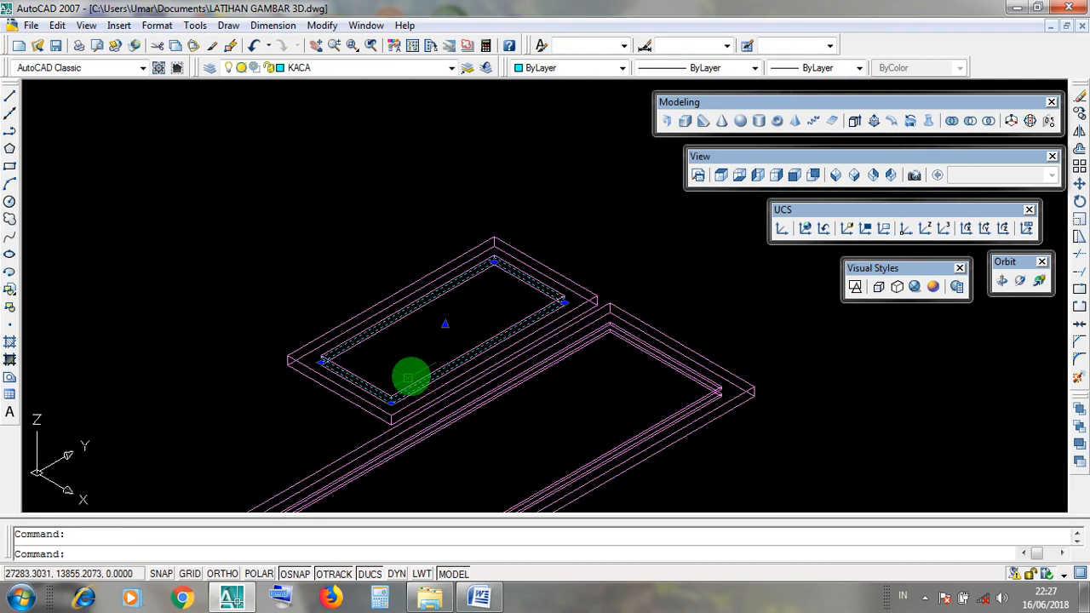
click(423, 341)
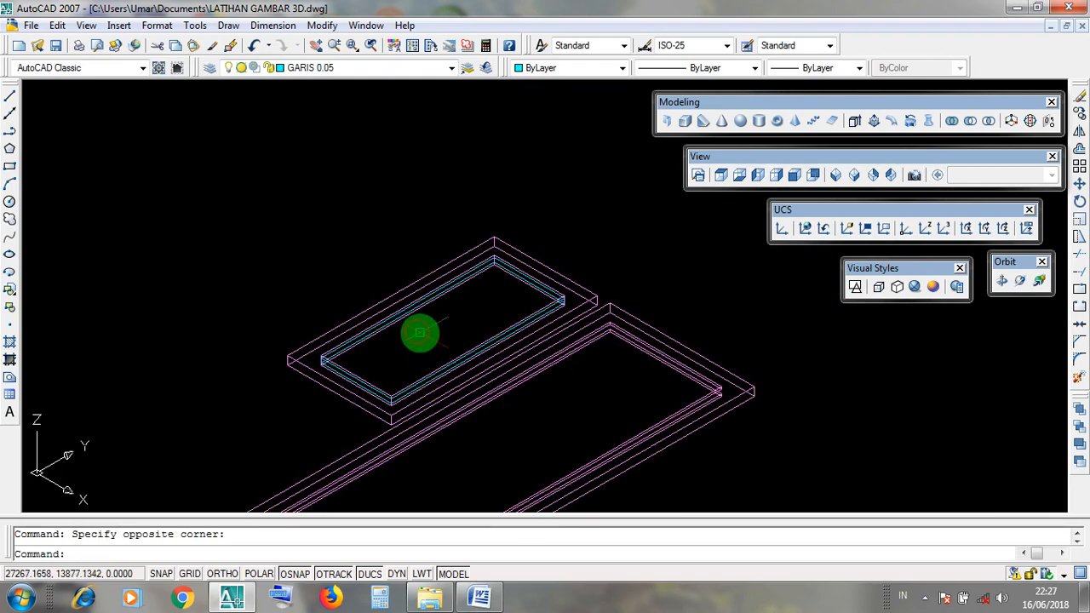
click(391, 67)
click(391, 67)
click(449, 333)
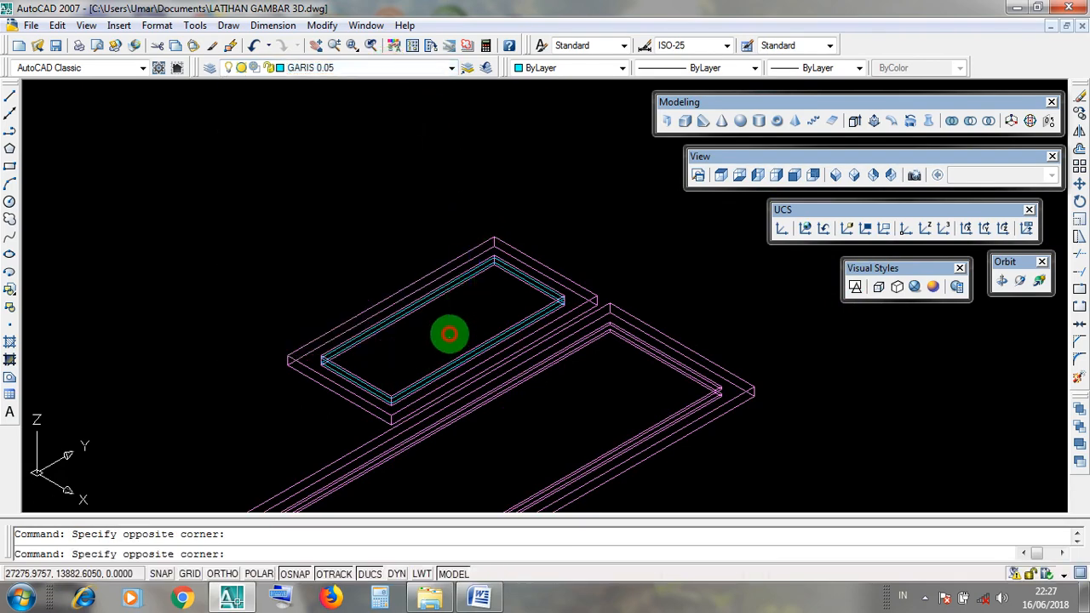
click(446, 321)
- Preview the window sash and door leaf in the Realistic visual style and return to 2D Wireframe
mouse_move(466, 308)
middle_down()
mouse_move(457, 250)
mouse_move(477, 248)
middle_up()
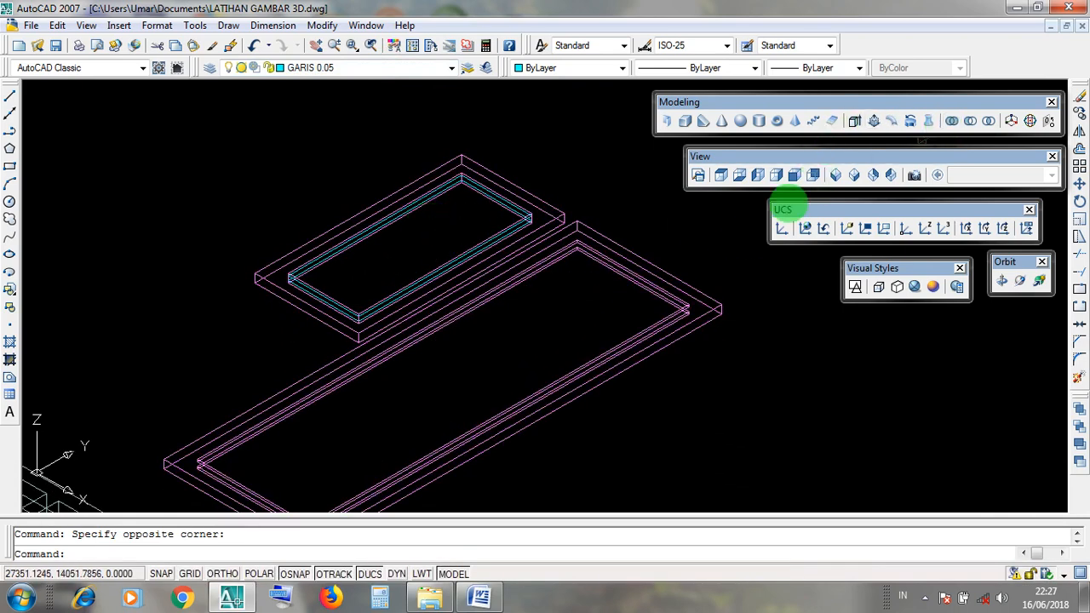
middle_drag(670, 360, 647, 332)
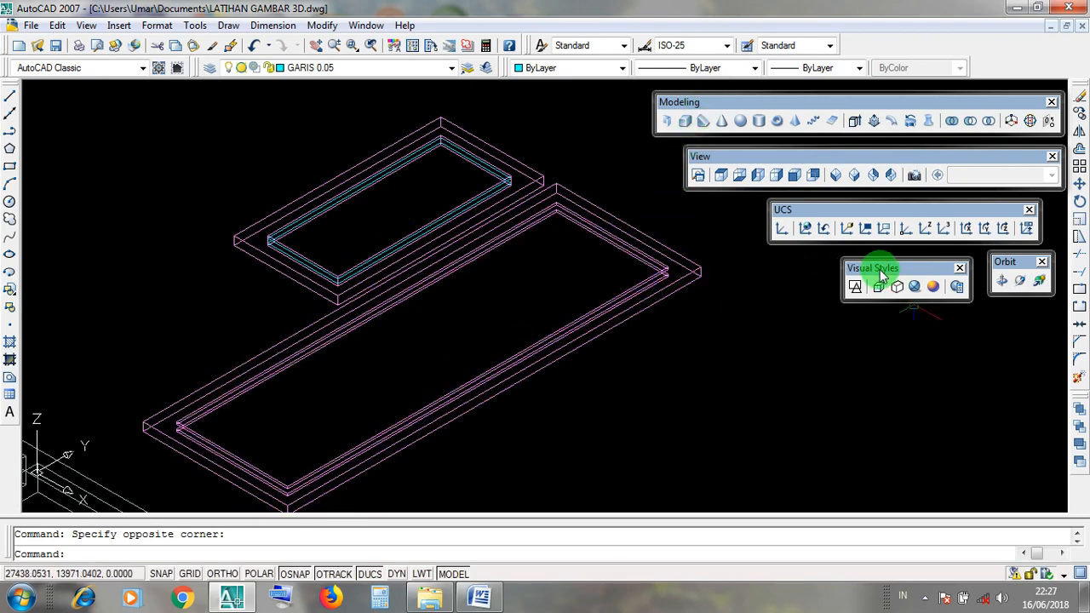
click(916, 287)
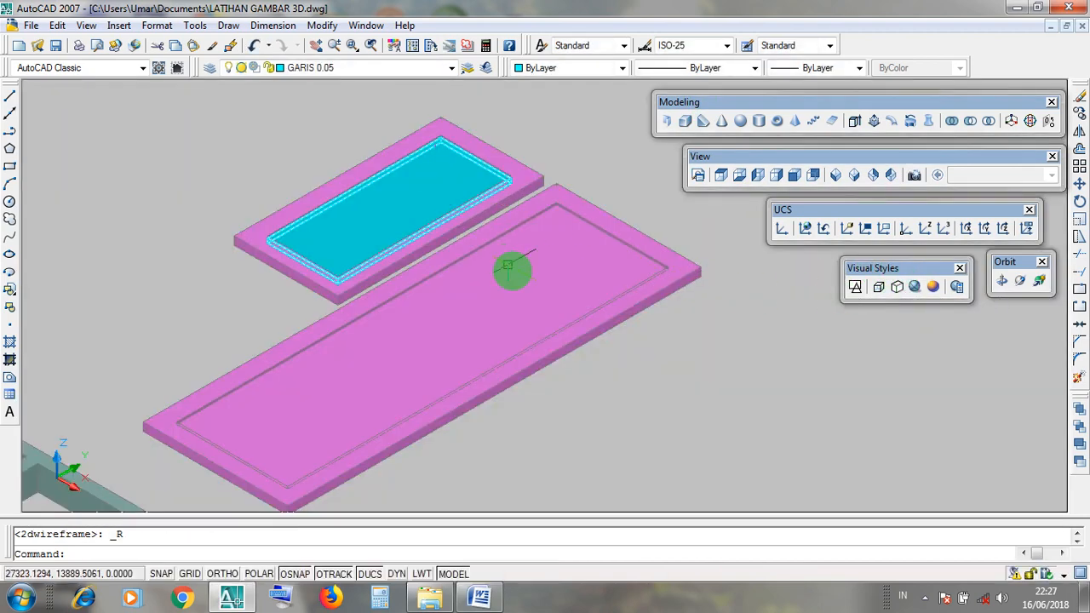
middle_drag(686, 389, 688, 358)
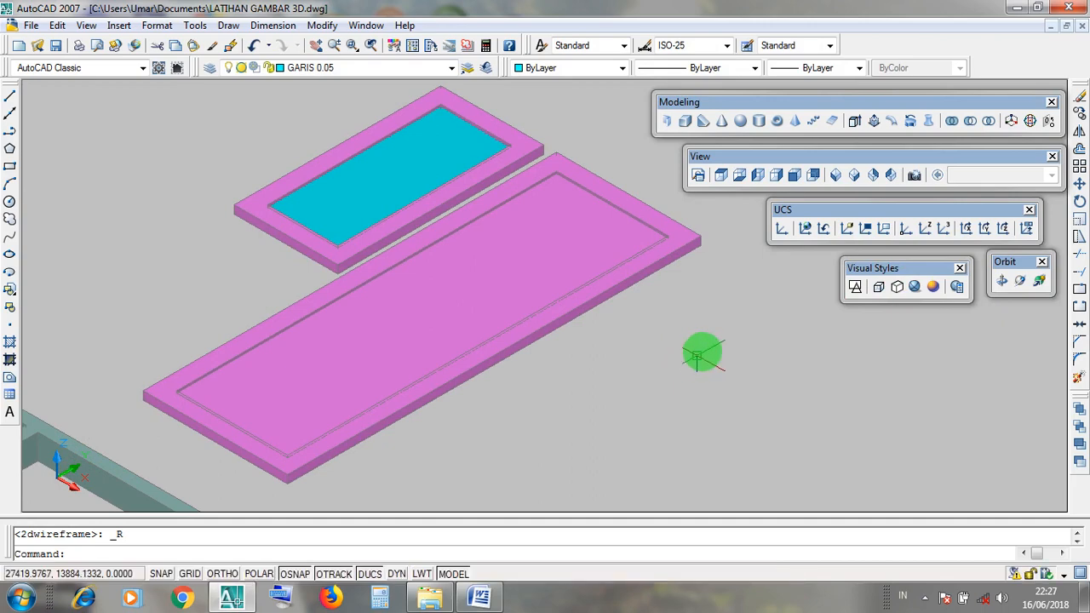
click(855, 288)
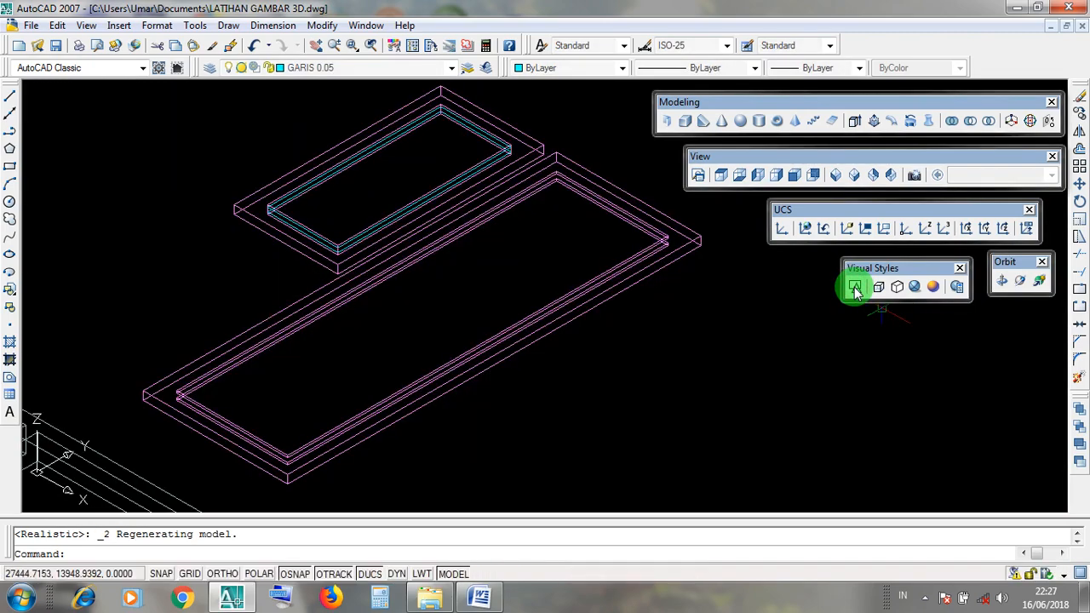
- Examine the empty PINTU JENDELA frame beside the glazed window sash and the door leaf
scroll(701, 304, down, 6)
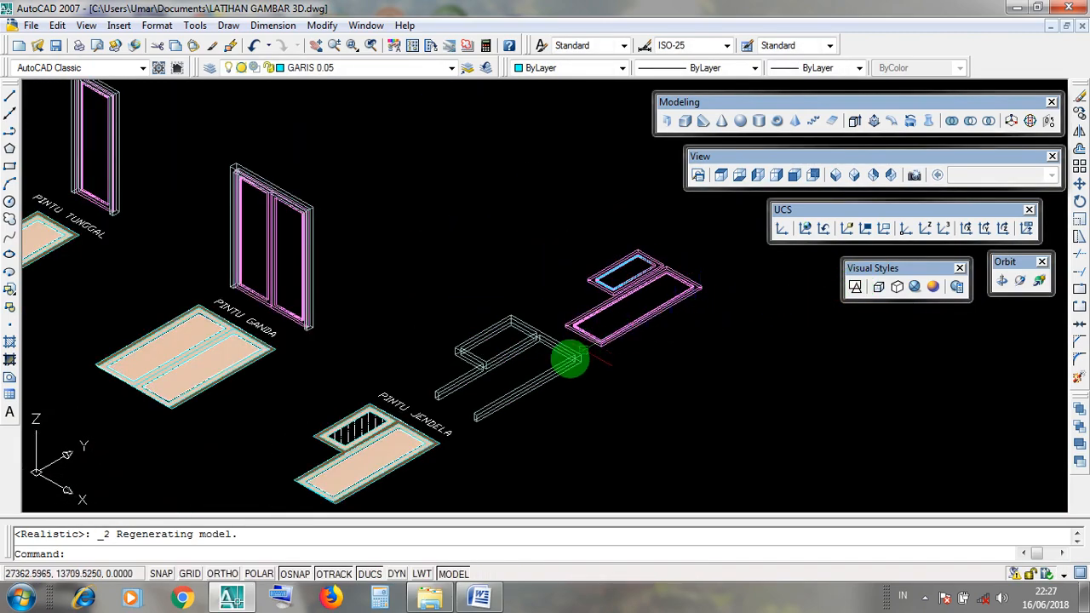
scroll(570, 360, up, 3)
middle_drag(640, 314, 577, 287)
click(587, 353)
click(574, 333)
key(Escape)
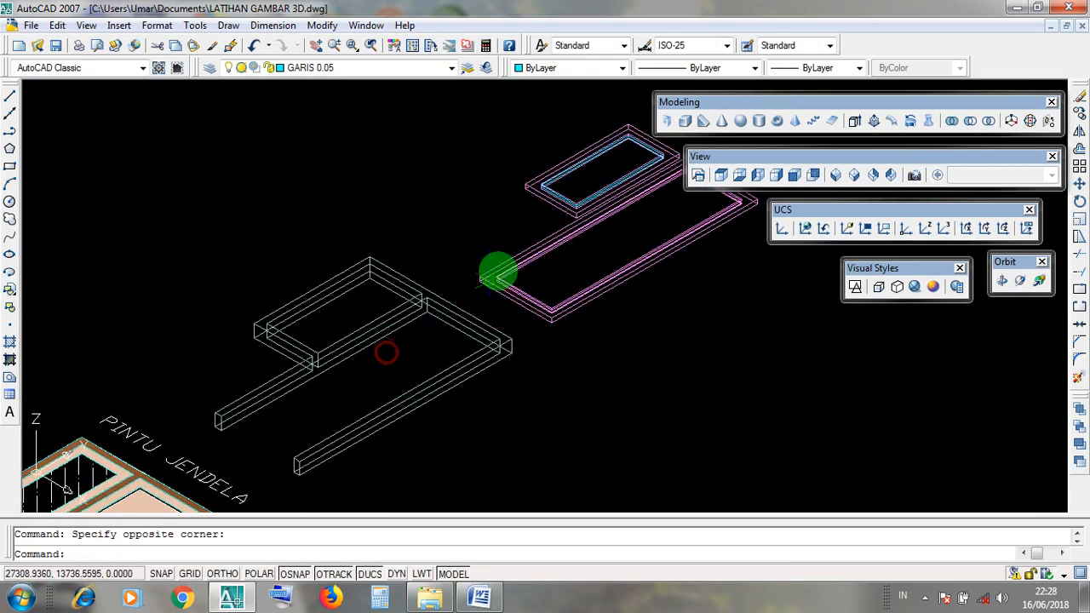
middle_drag(499, 267, 443, 446)
click(538, 300)
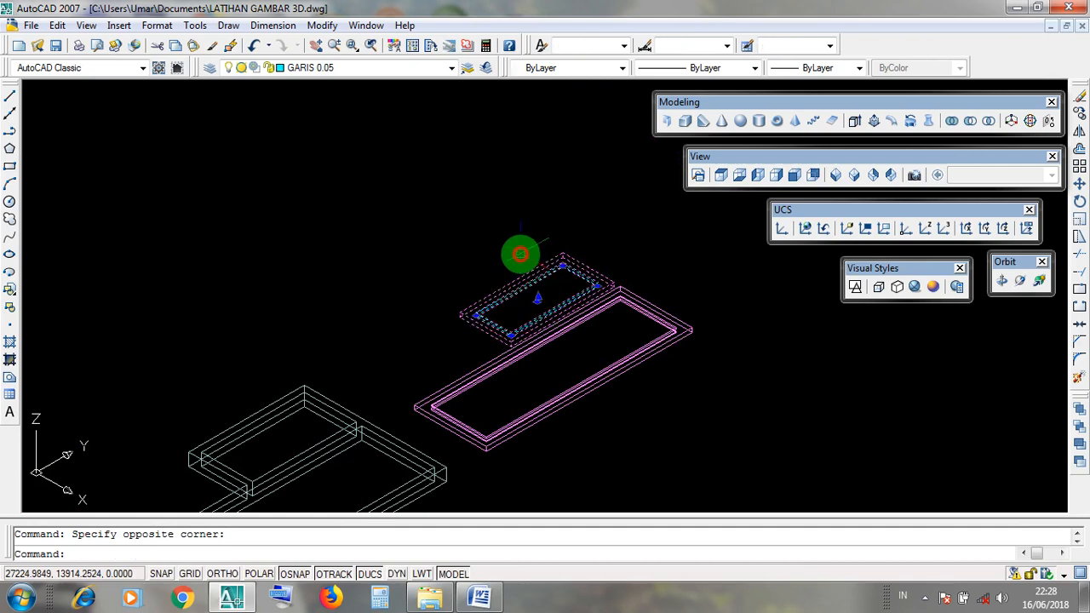
middle_drag(377, 361, 494, 281)
key(Escape)
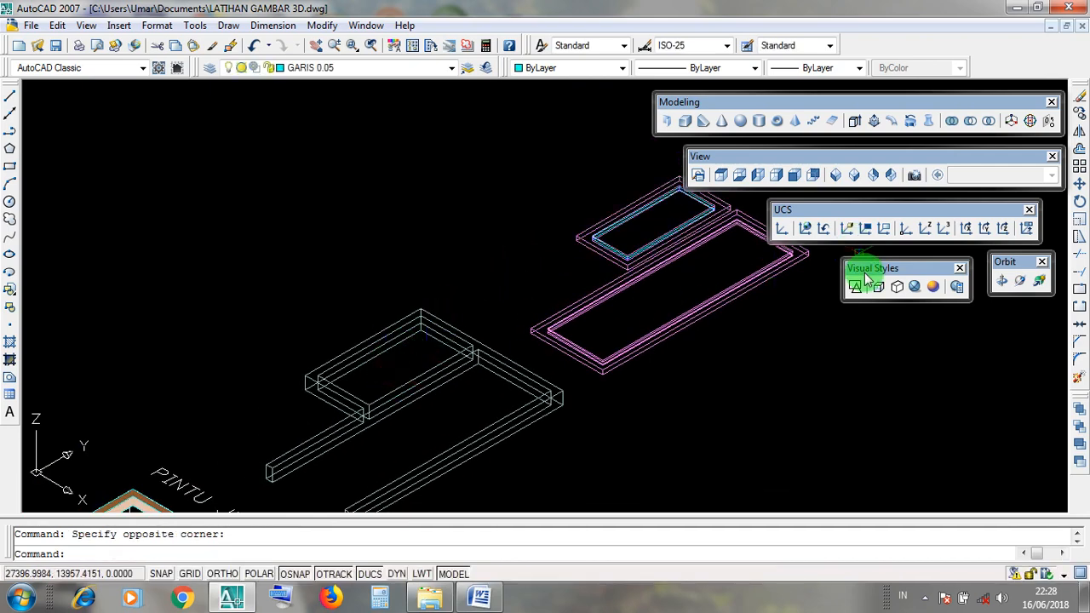
- Display the frame, window sash and door leaf in the Realistic visual style
click(916, 289)
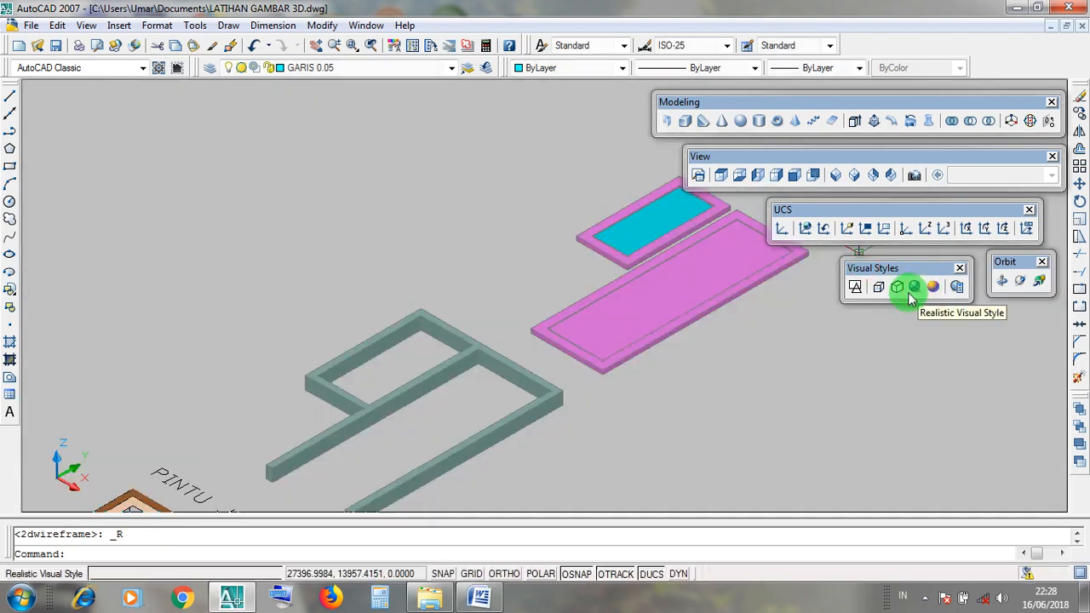
mouse_move(496, 393)
middle_down()
mouse_move(458, 389)
mouse_move(558, 383)
middle_up()
click(558, 383)
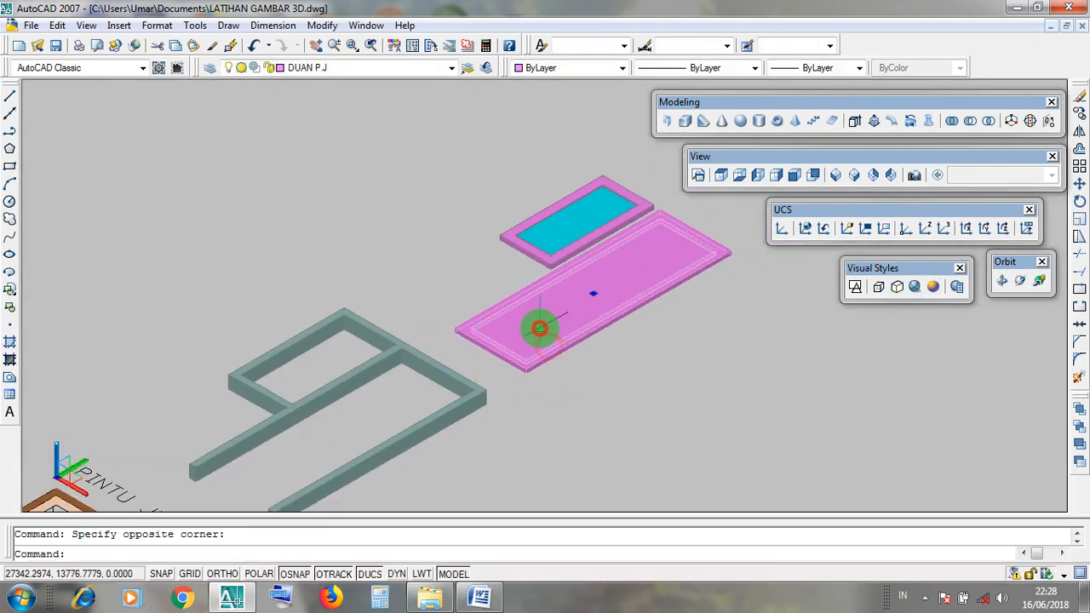
key(Escape)
click(367, 420)
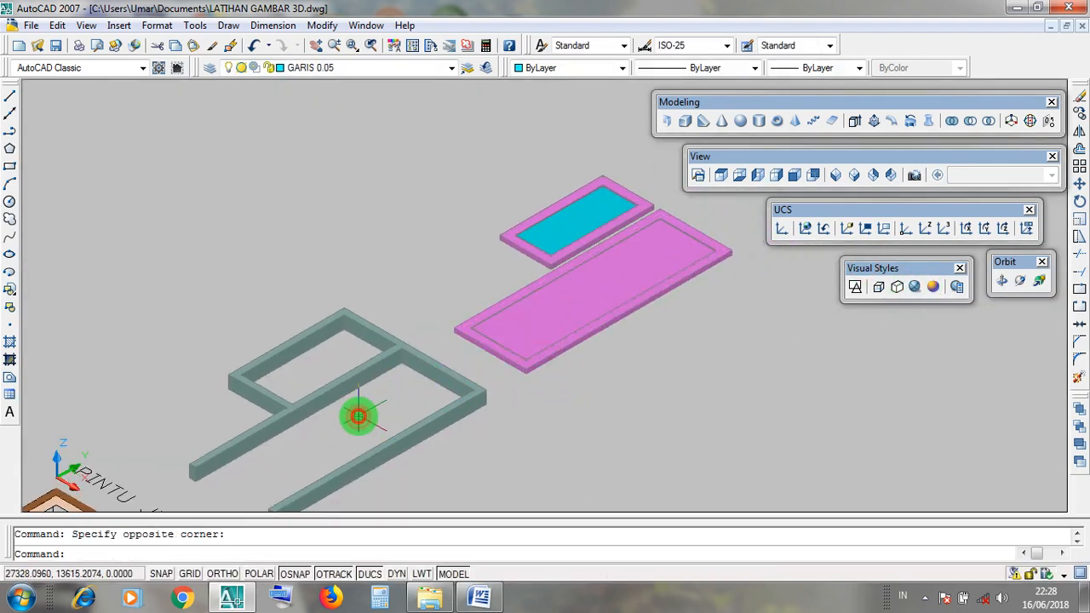
key(Escape)
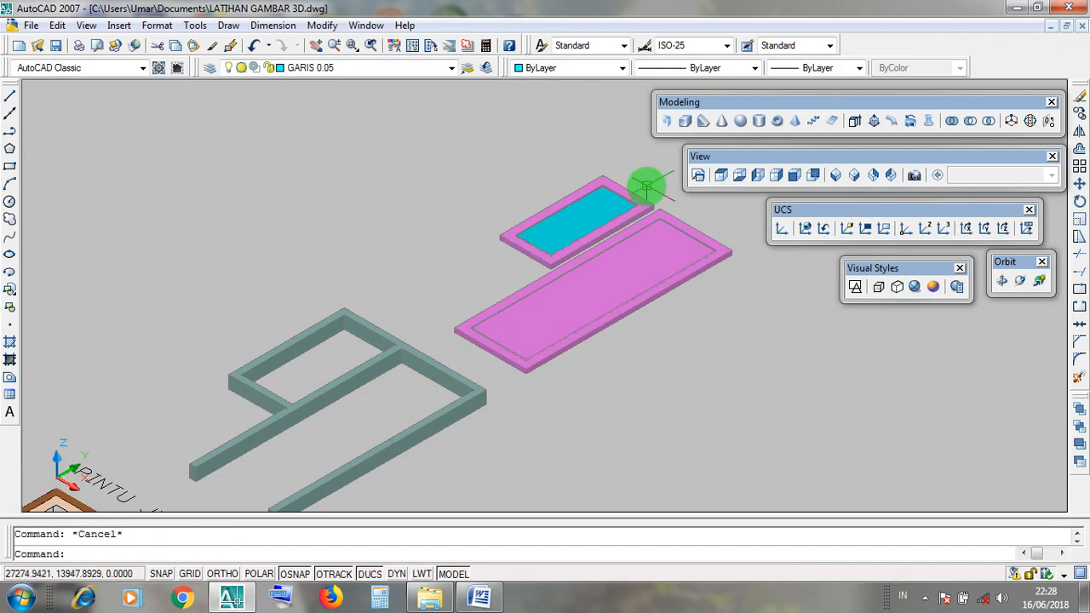
key(Escape)
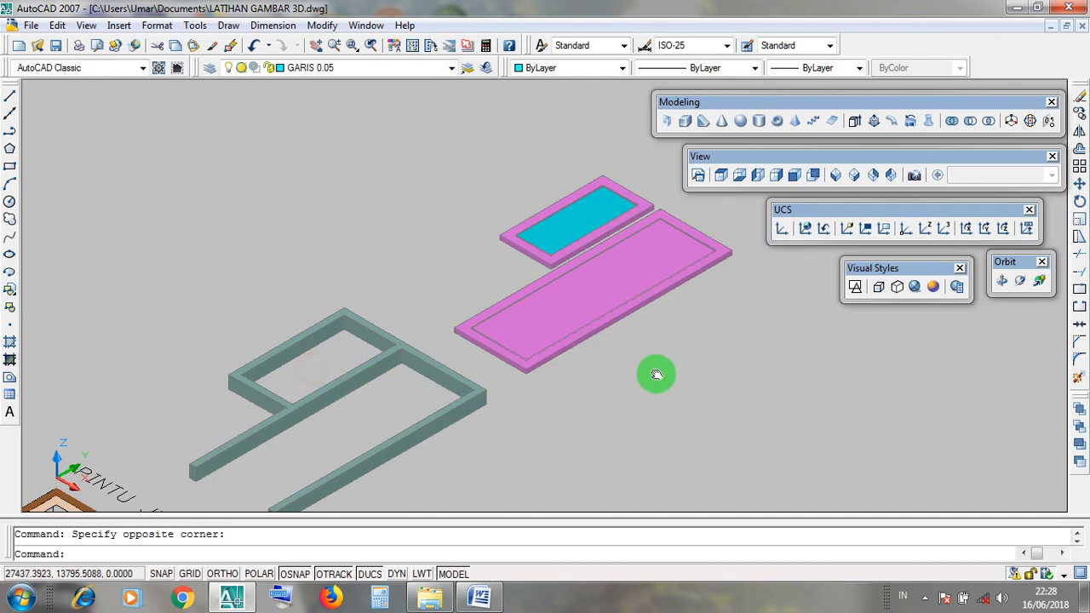
- Examine the door leaf's outer corner up close, selecting the leaf to reveal its vertical corner edge
scroll(629, 377, up, 1)
scroll(652, 275, up, 3)
scroll(662, 275, up, 3)
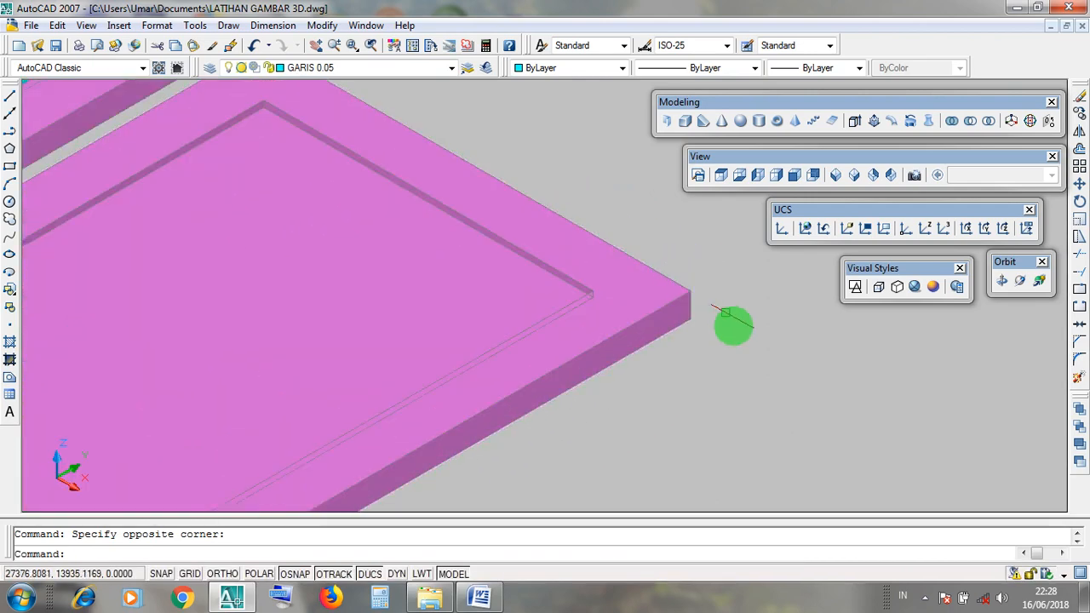
scroll(733, 326, down, 5)
scroll(731, 331, up, 6)
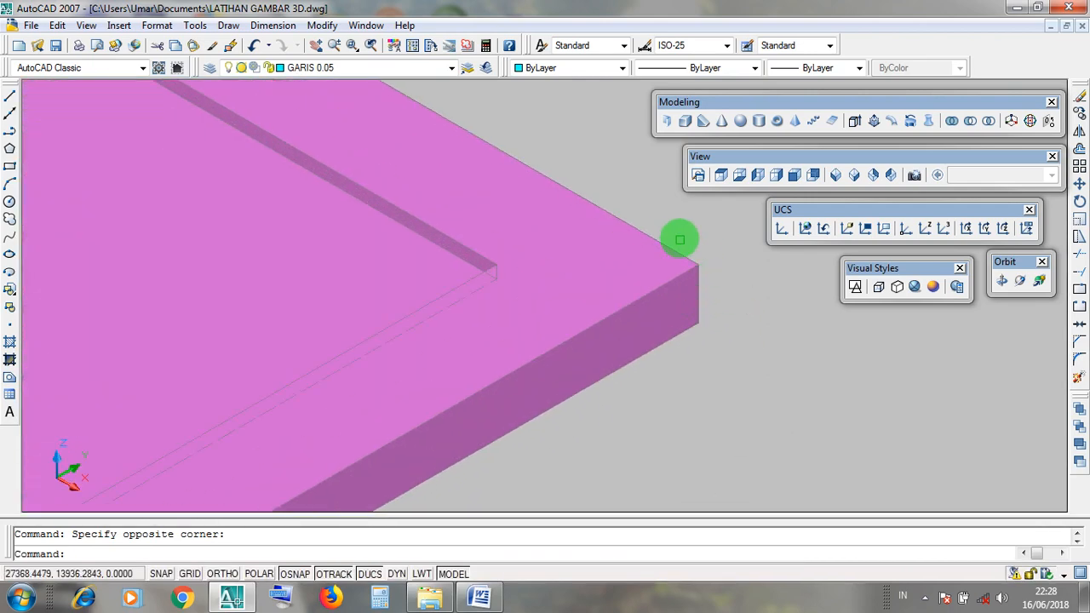
click(679, 236)
click(718, 335)
click(676, 224)
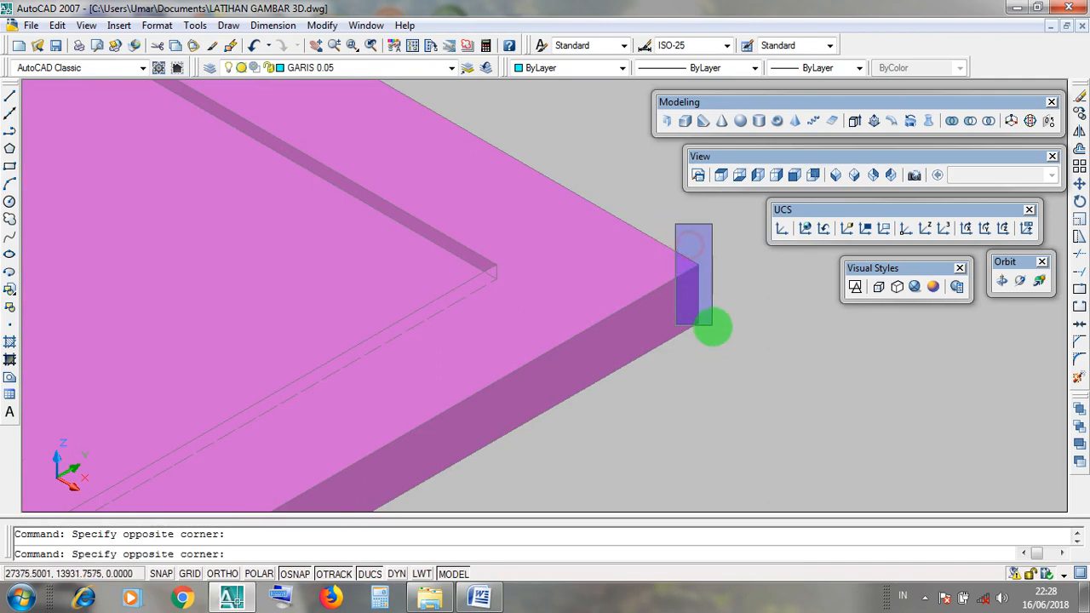
click(713, 331)
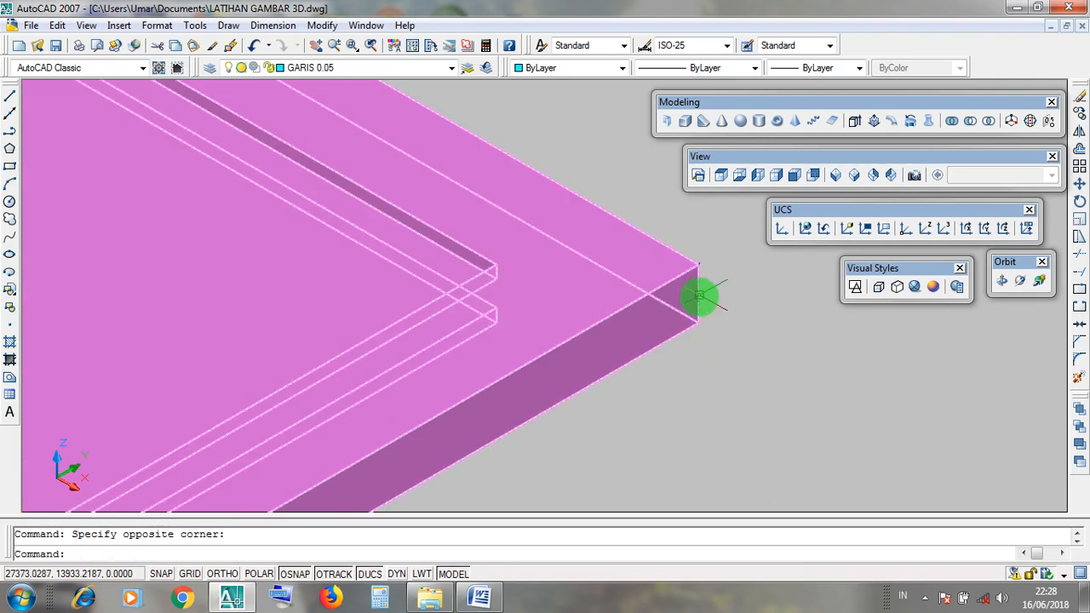
scroll(733, 315, down, 5)
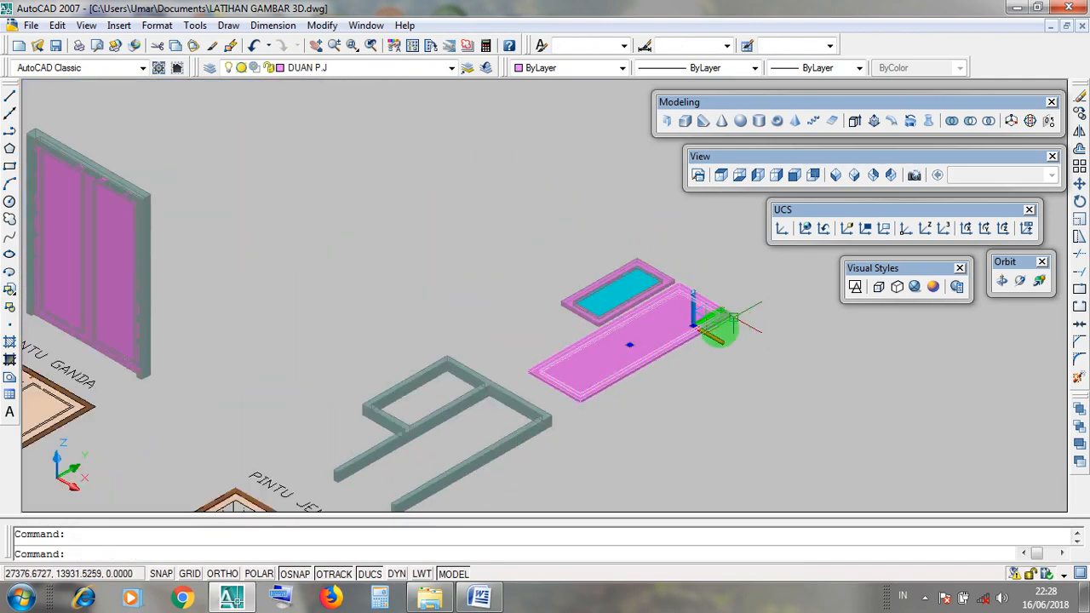
key(Escape)
- Examine the frame's inner corner at the door opening up close, selecting the frame to reveal its vertical corner edge
scroll(519, 448, up, 6)
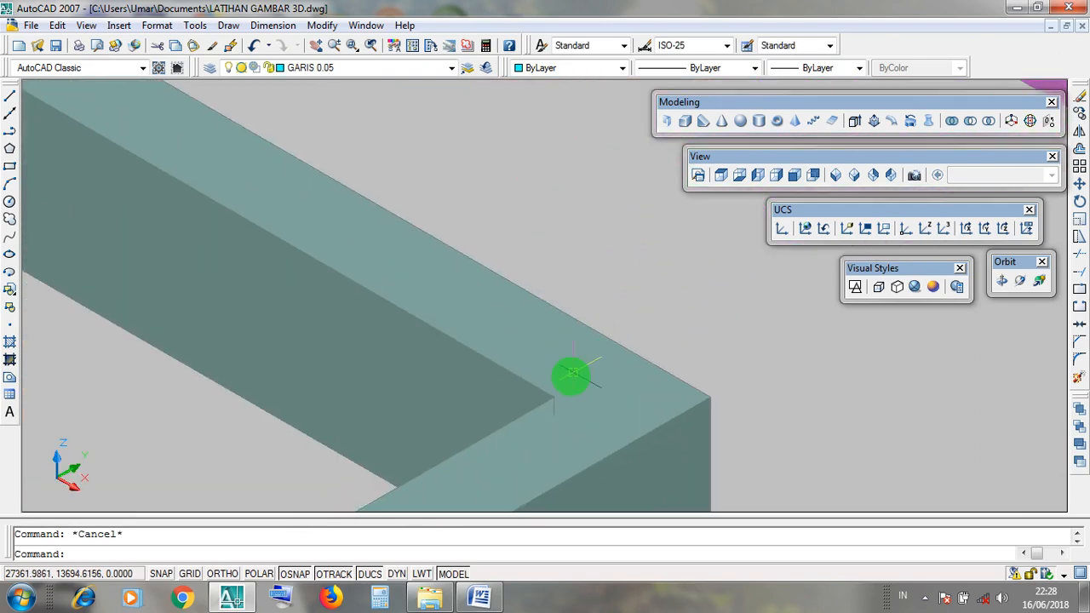
click(554, 401)
scroll(554, 401, down, 3)
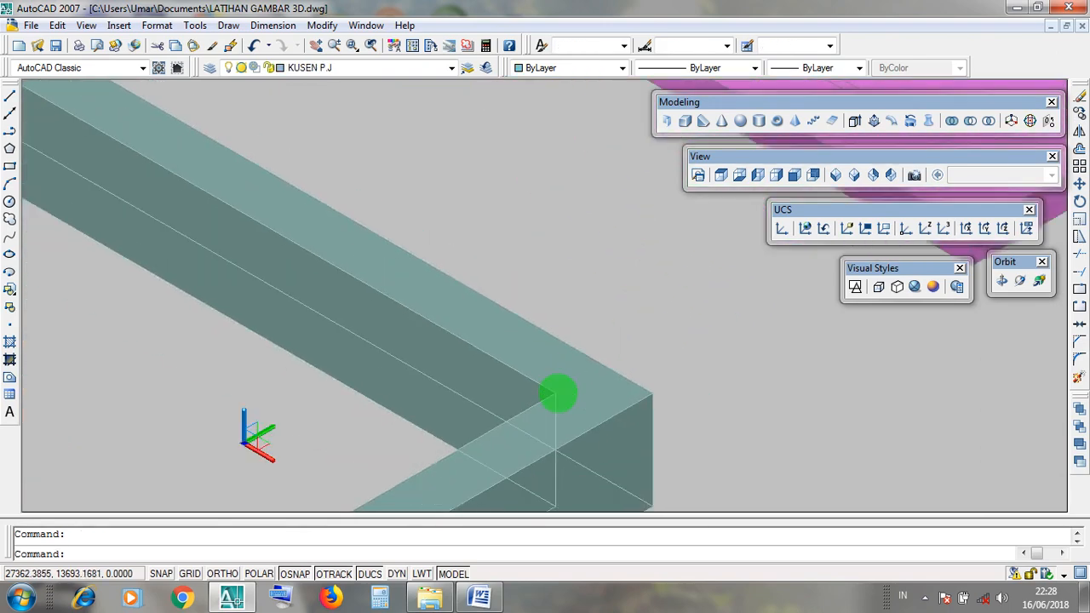
scroll(555, 460, up, 3)
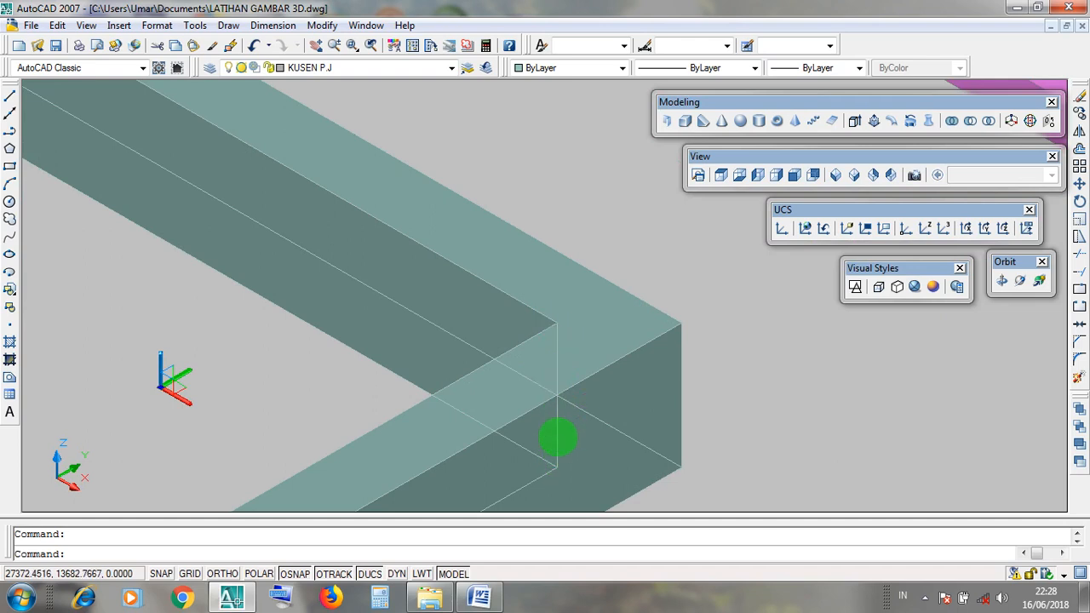
key(Escape)
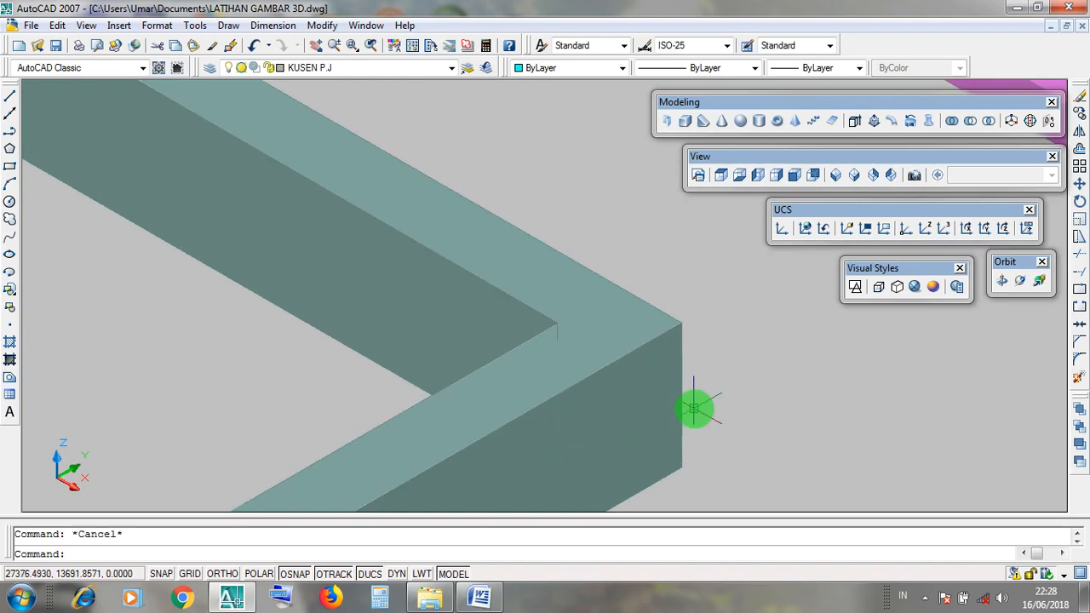
click(686, 400)
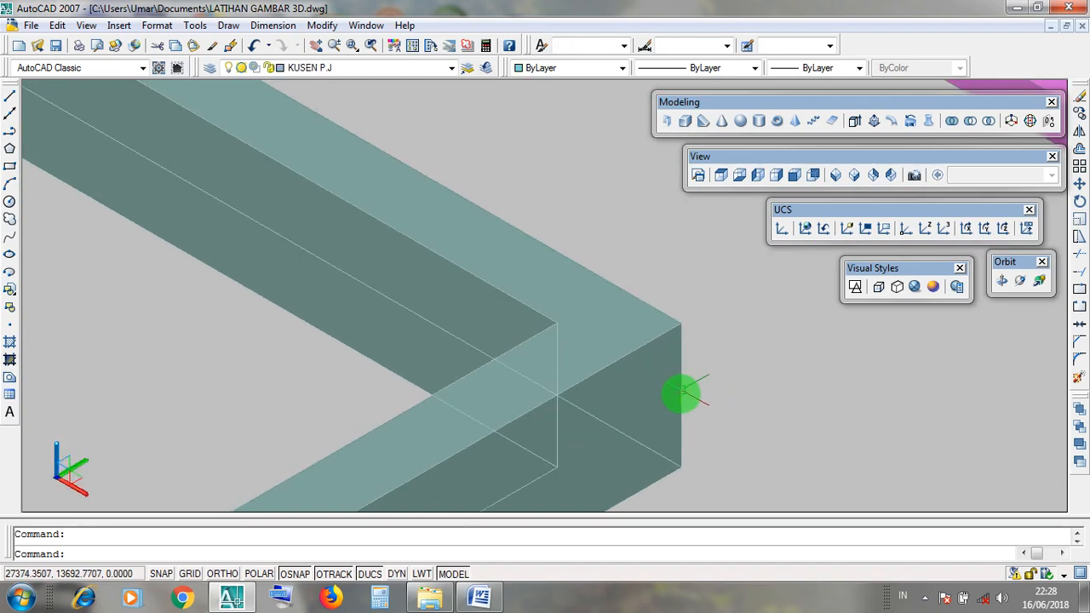
key(Escape)
click(558, 419)
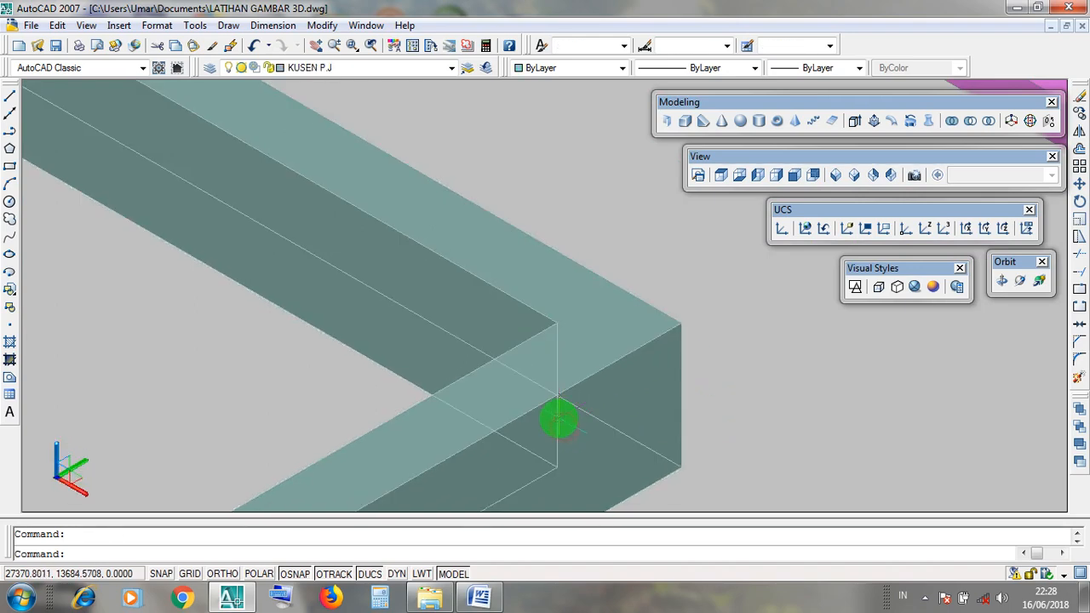
scroll(602, 412, down, 10)
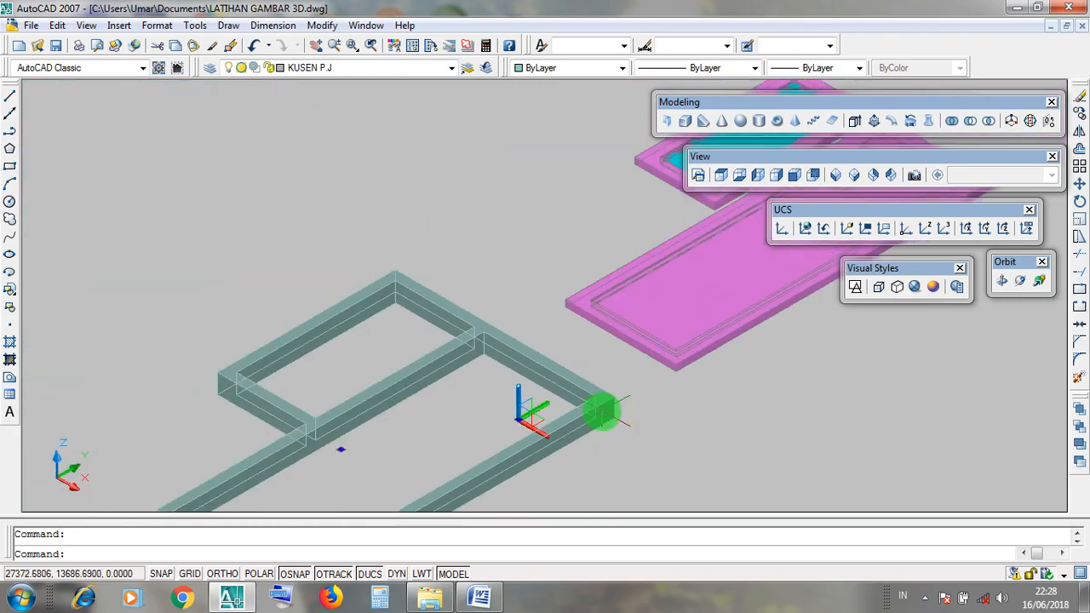
key(Escape)
- Return the display of the frame, window sash and door leaf to the 2D Wireframe visual style
click(898, 269)
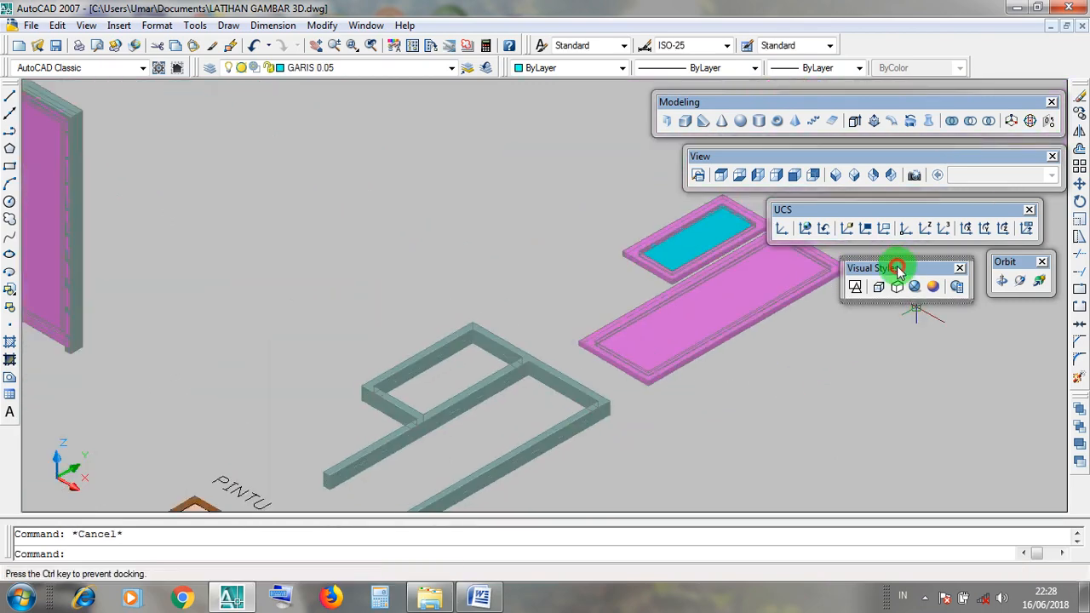
click(857, 287)
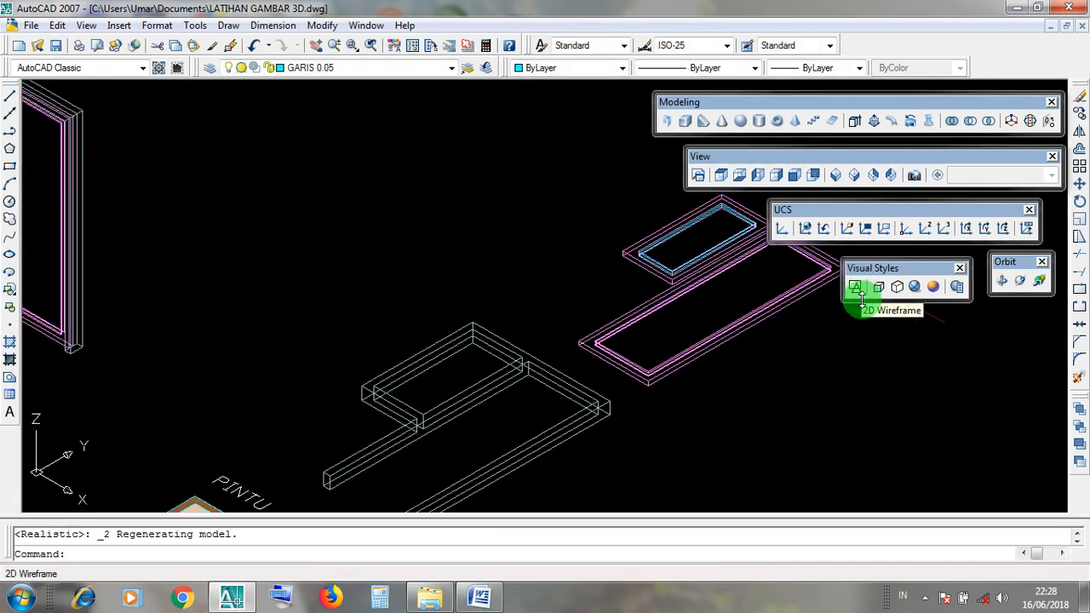
middle_drag(742, 397, 662, 438)
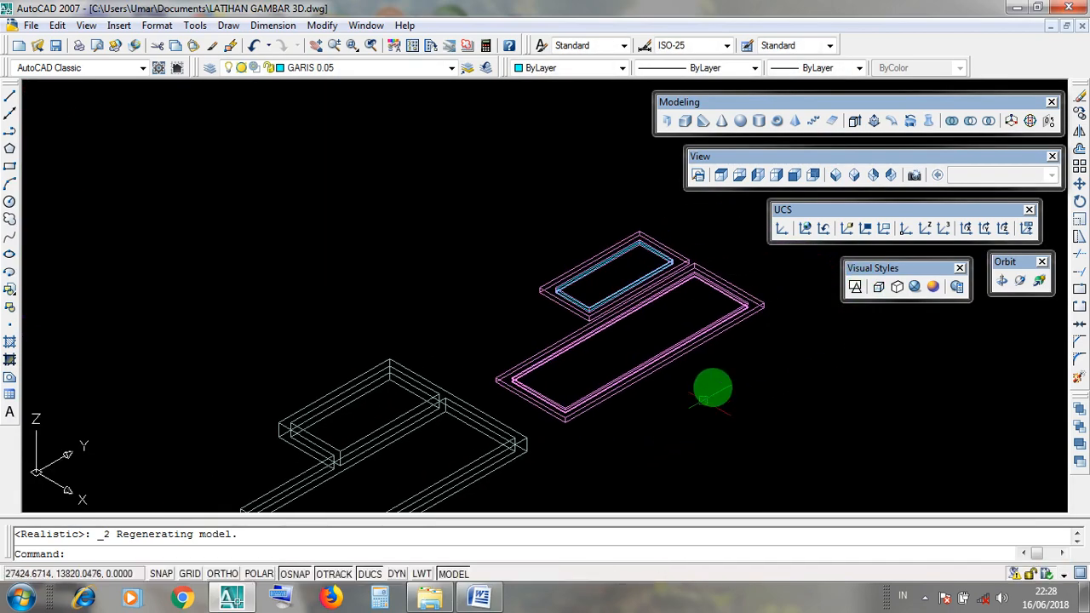
click(324, 26)
click(325, 26)
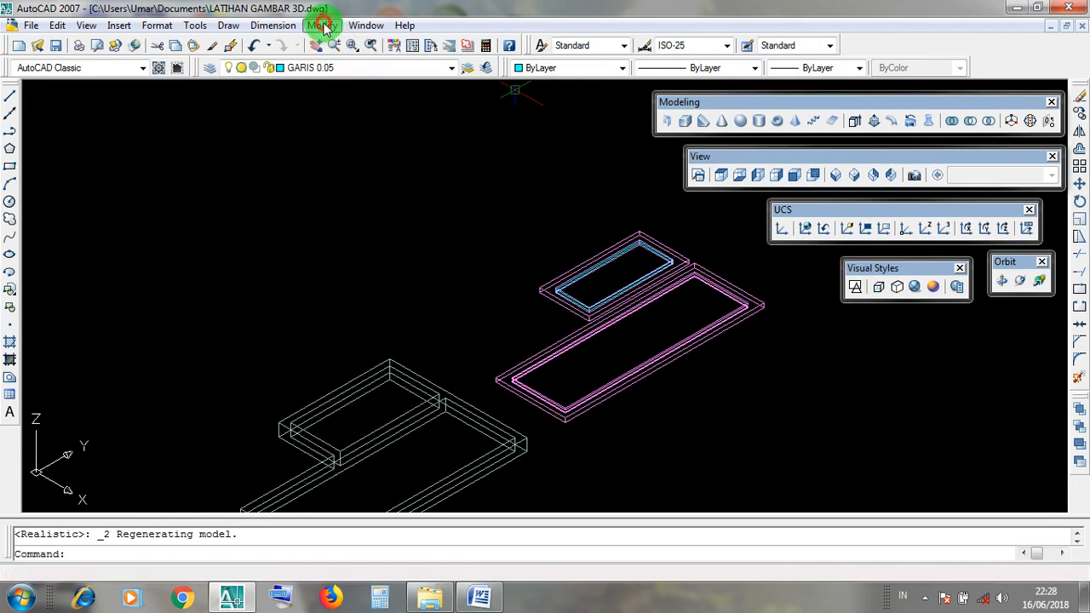
click(324, 26)
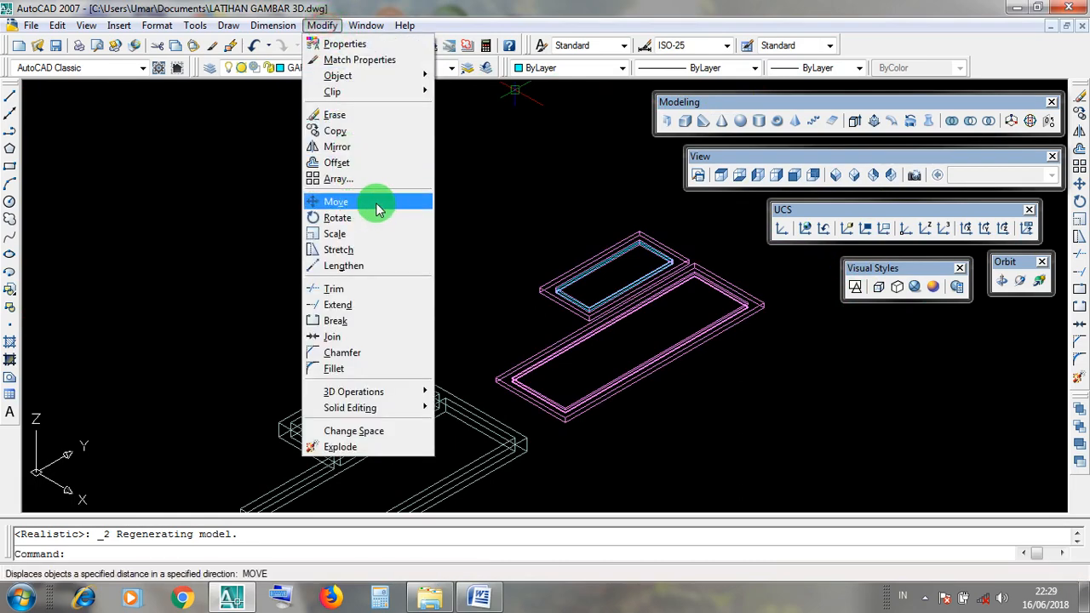
click(469, 213)
click(473, 213)
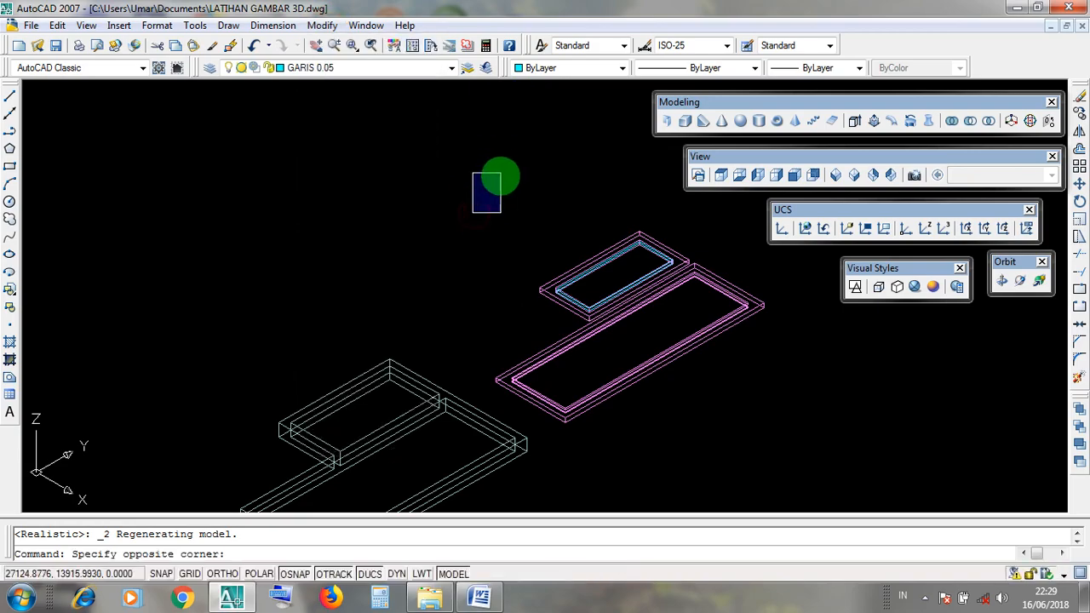
click(502, 177)
- Switch to Microsoft Word, read the second method (CARA 2) in the MOVE notes, and return to AutoCAD
click(1014, 8)
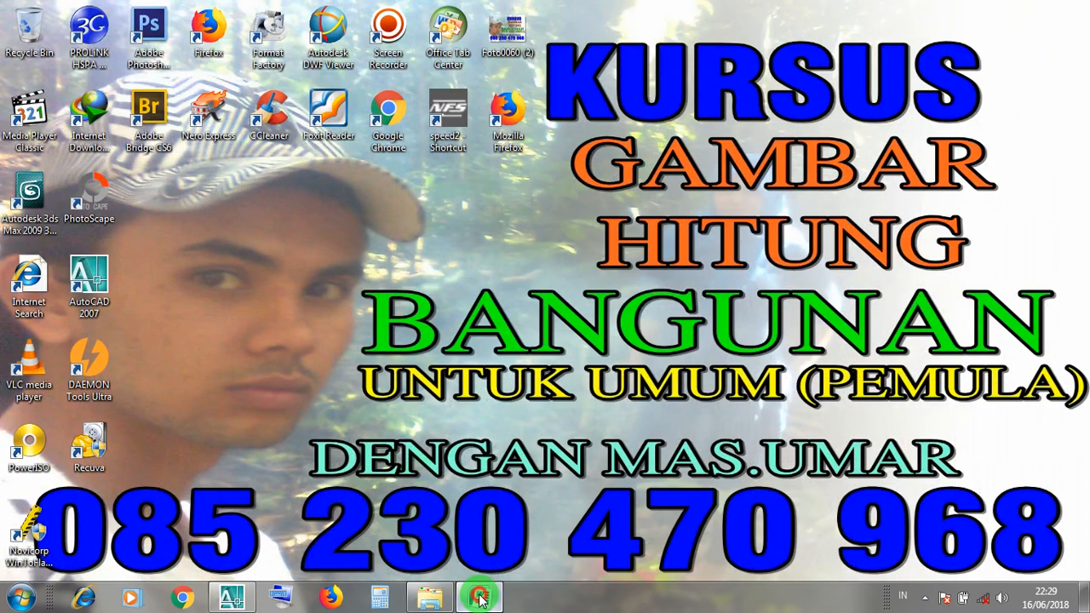
click(479, 599)
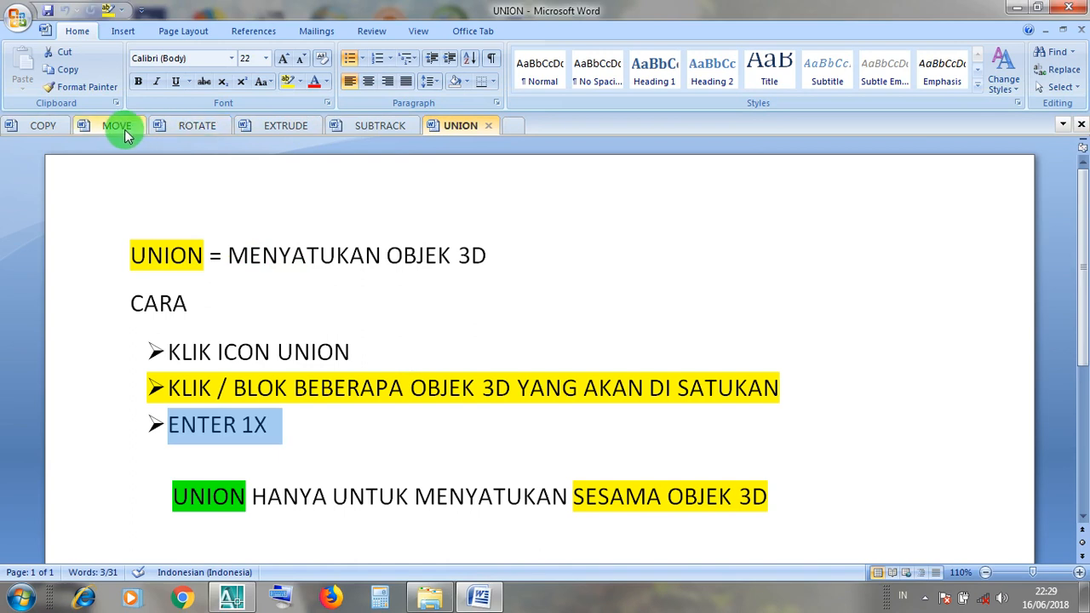
click(119, 128)
drag(437, 271, 241, 271)
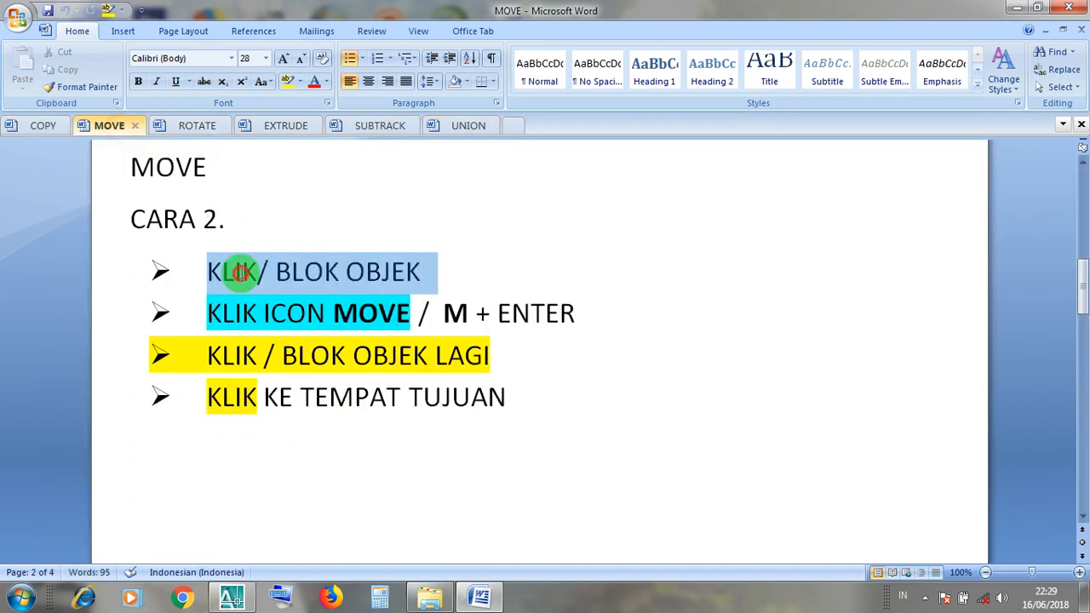
drag(424, 313, 218, 316)
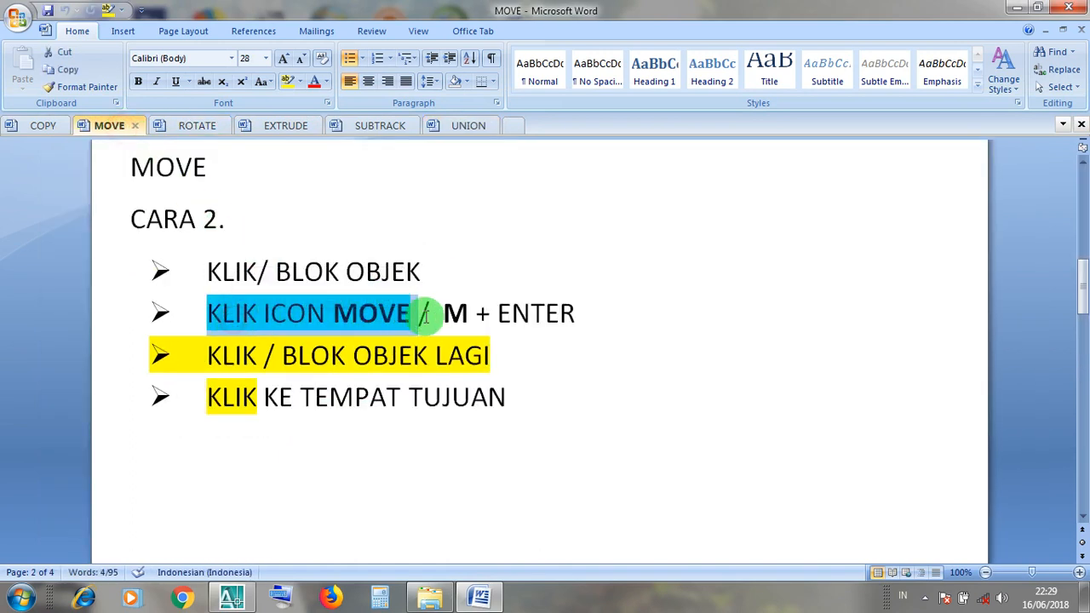
drag(423, 315, 430, 313)
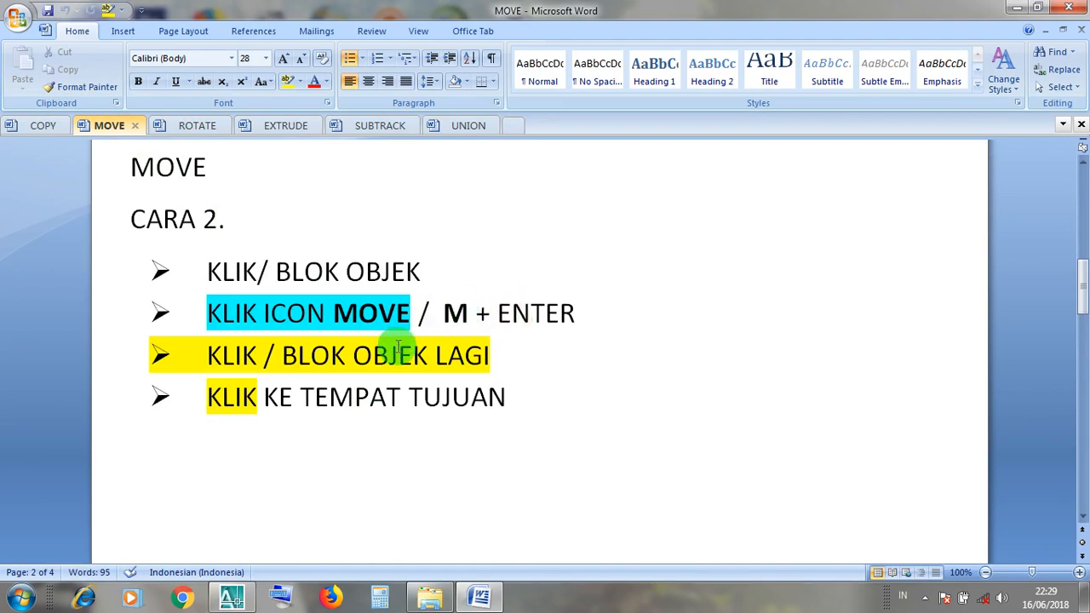
click(389, 397)
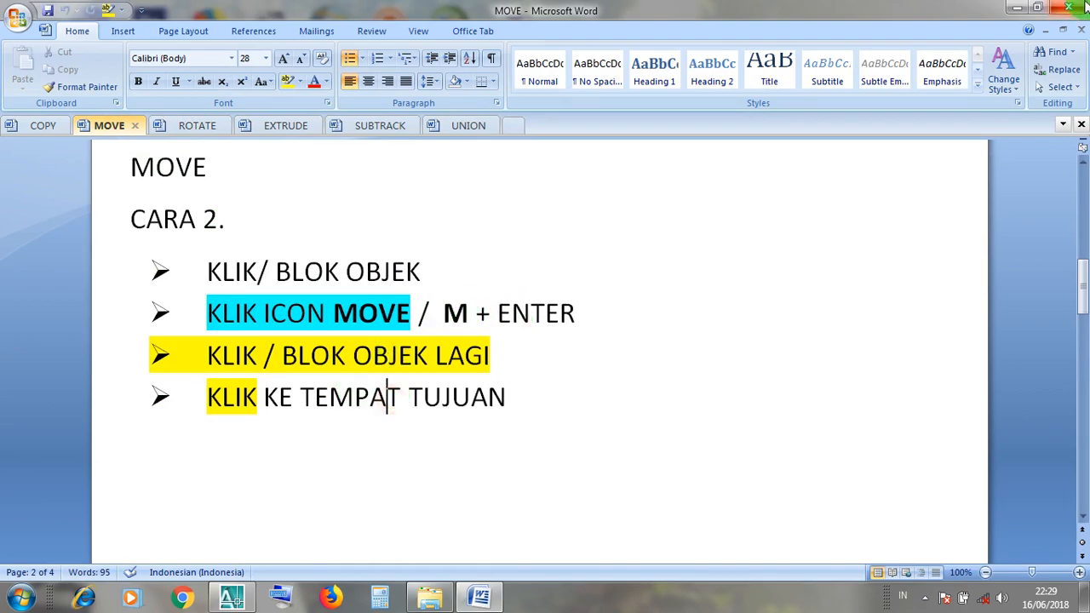
click(1015, 12)
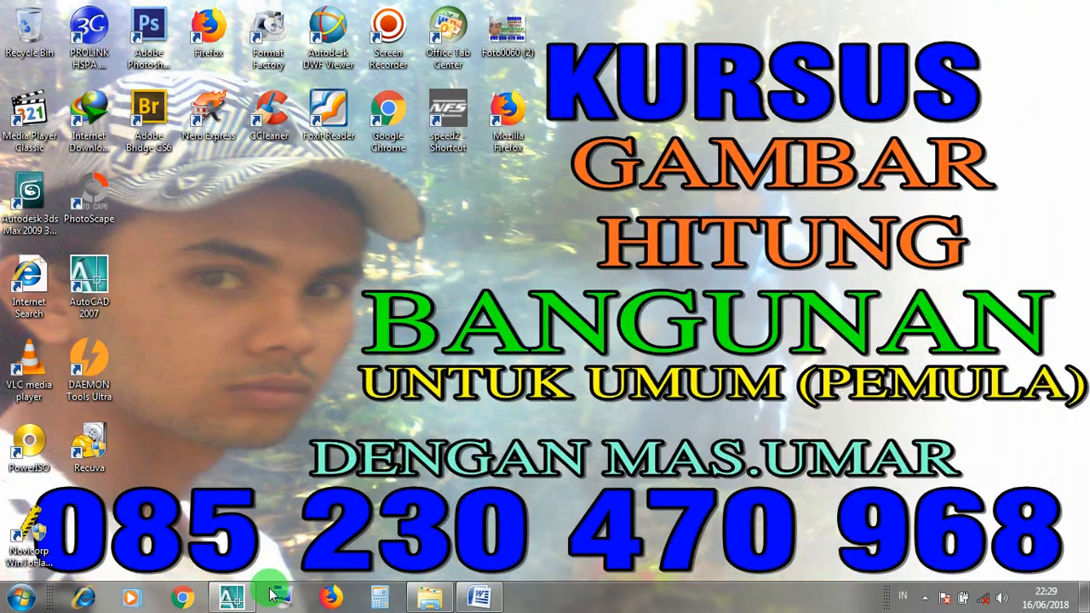
click(235, 599)
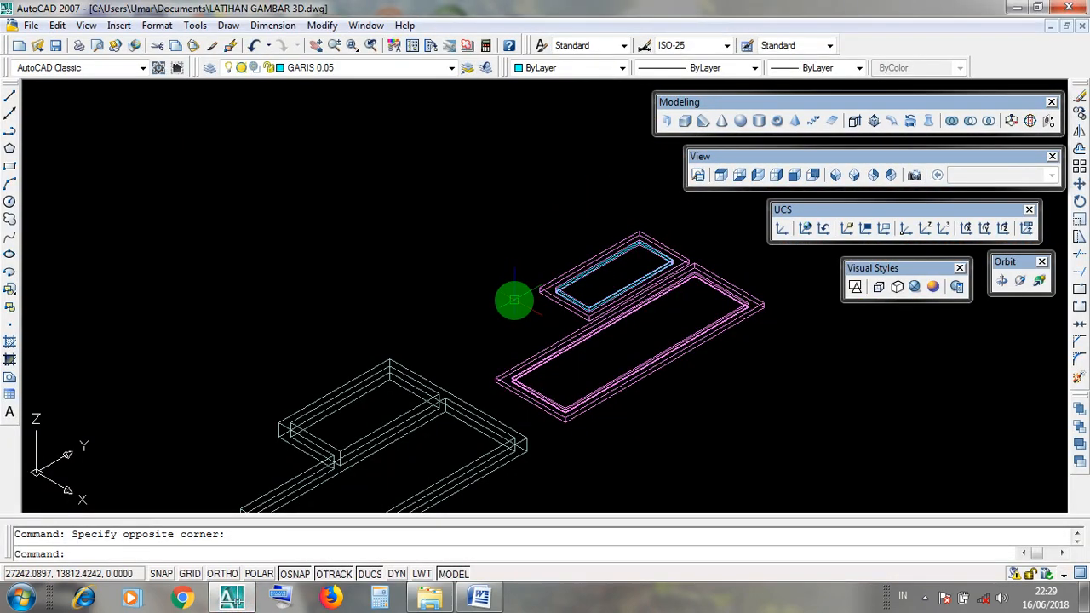
- Start moving the door leaf, taking the midpoint of its outer corner's vertical edge as the base point
scroll(608, 358, up, 3)
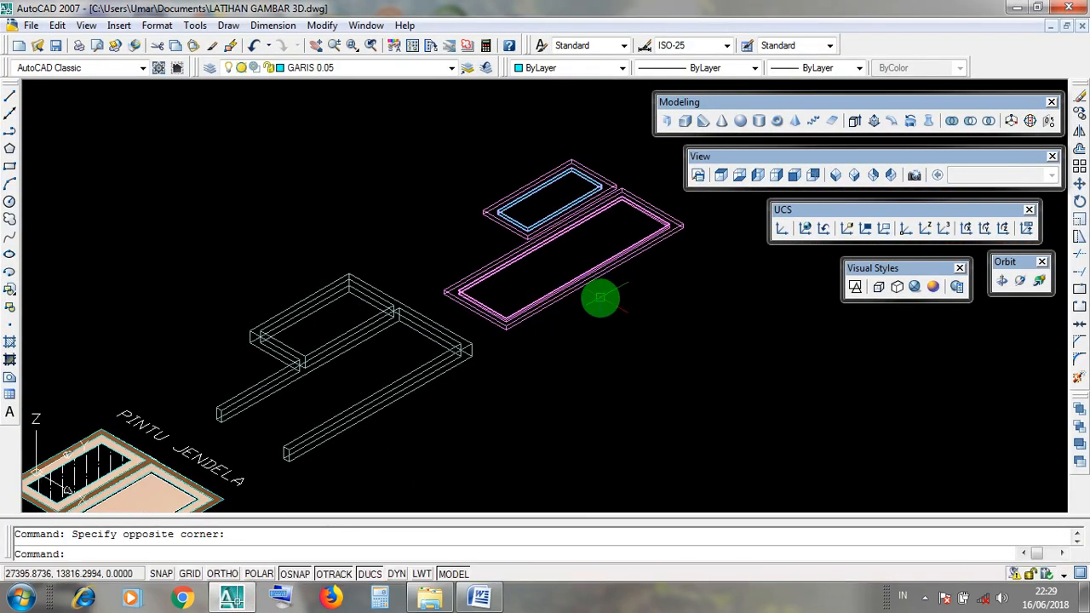
click(598, 298)
click(577, 266)
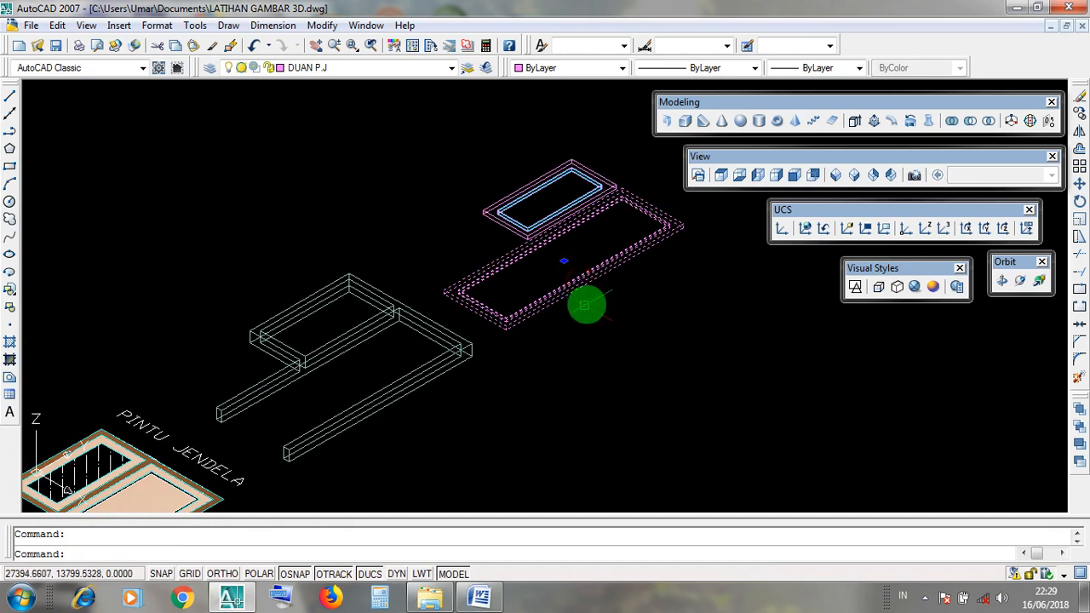
click(584, 304)
click(565, 271)
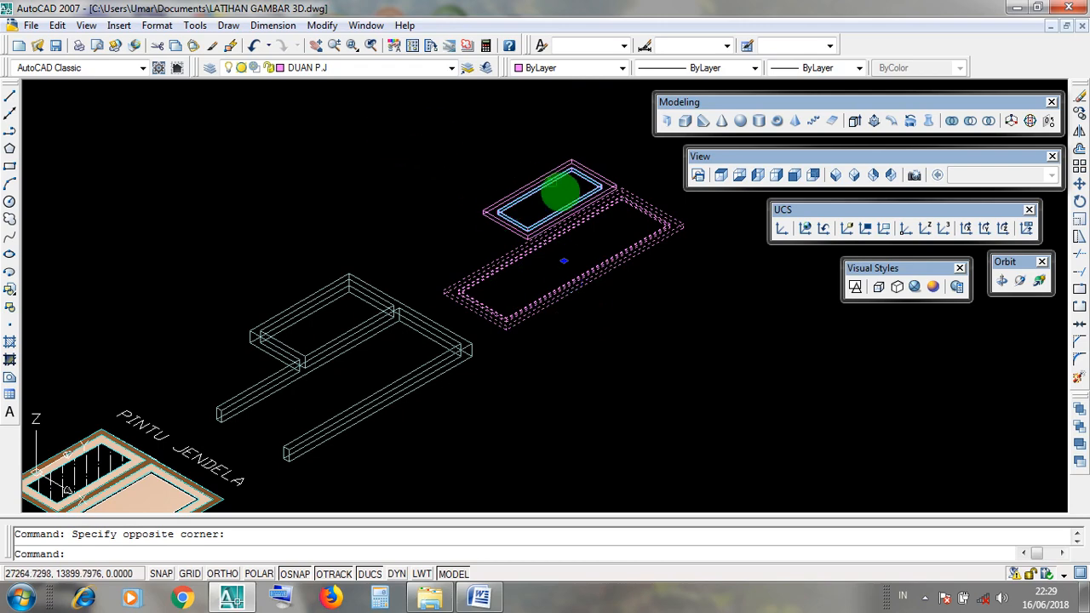
scroll(596, 281, up, 3)
middle_drag(623, 284, 483, 369)
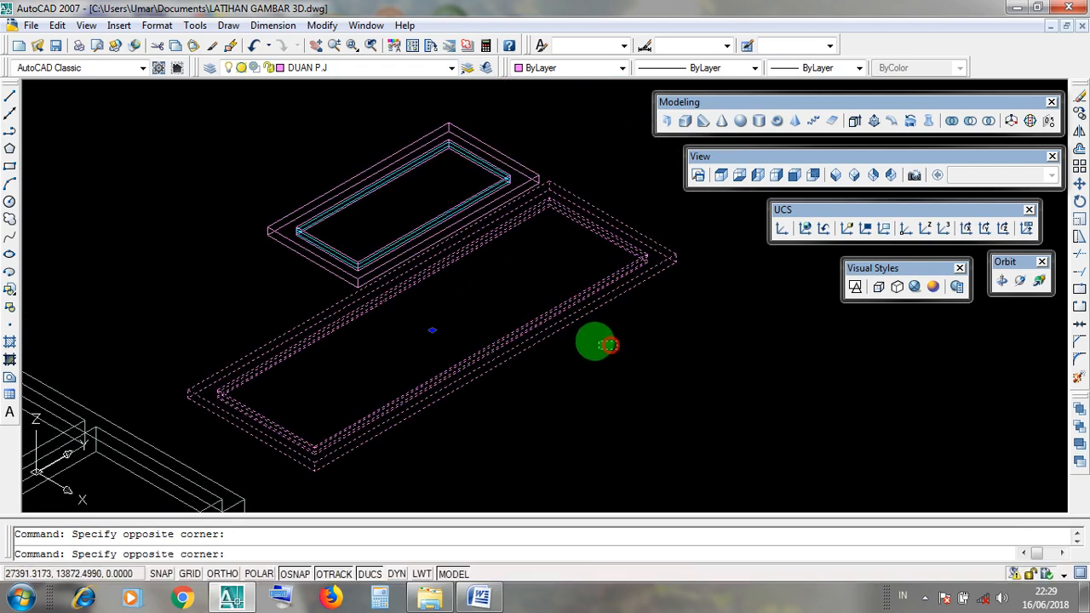
click(617, 349)
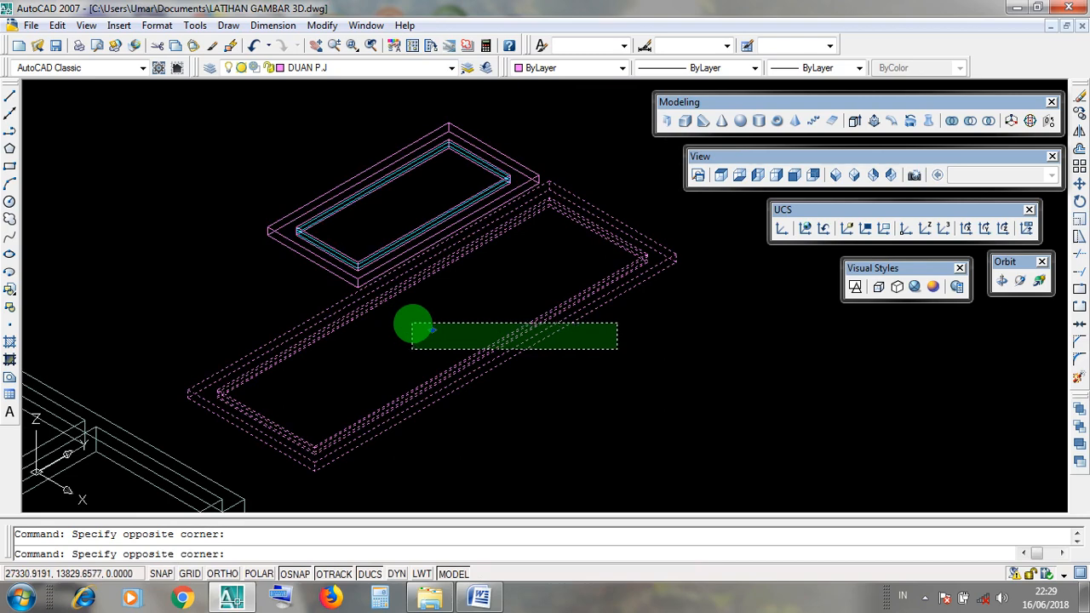
click(412, 325)
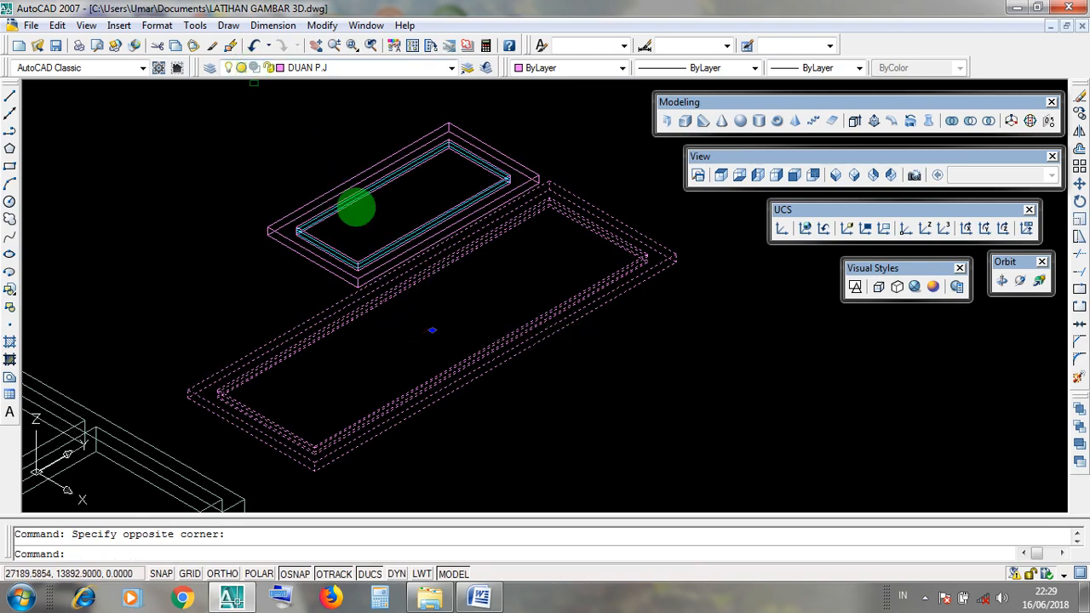
click(604, 341)
click(412, 320)
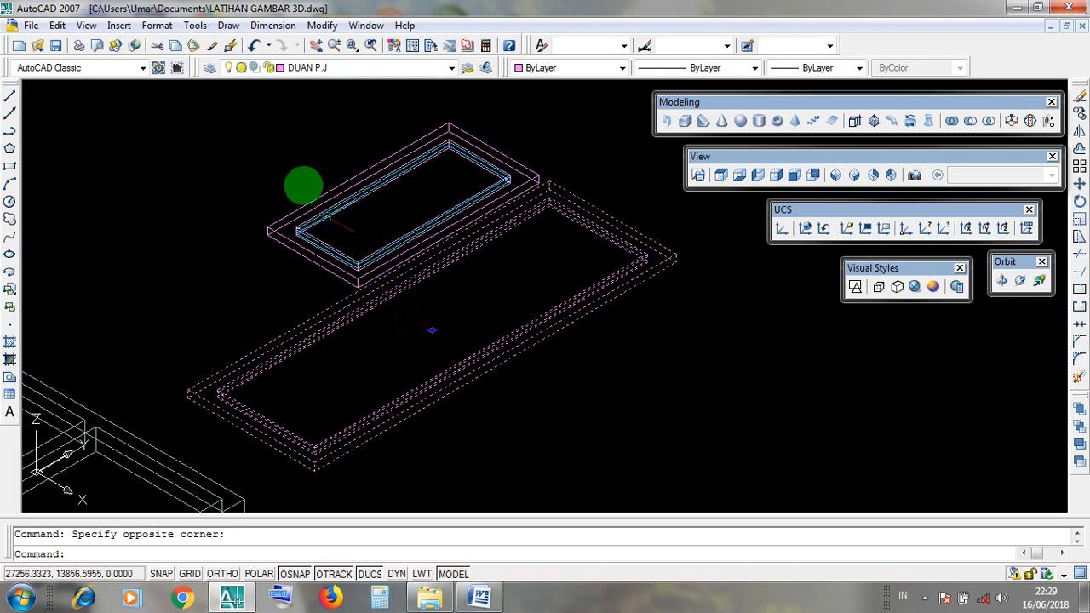
click(324, 25)
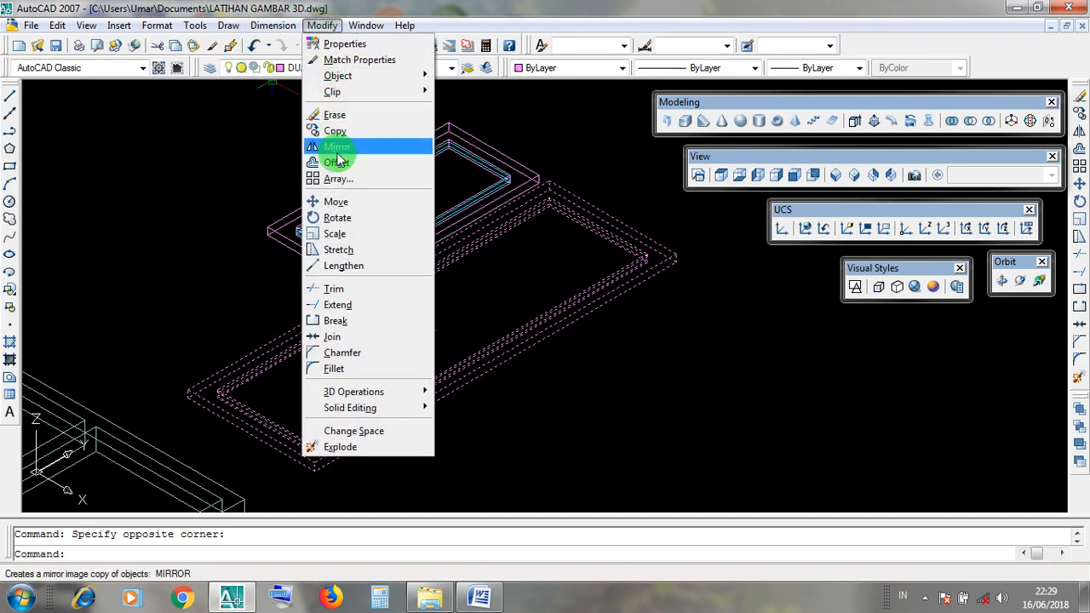
click(364, 205)
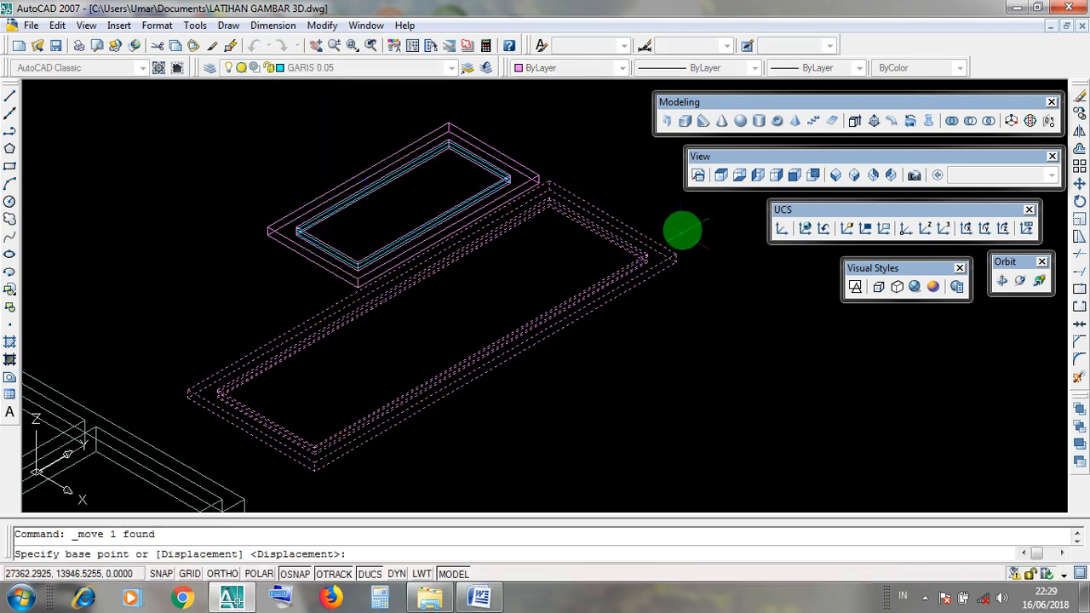
scroll(690, 270, up, 5)
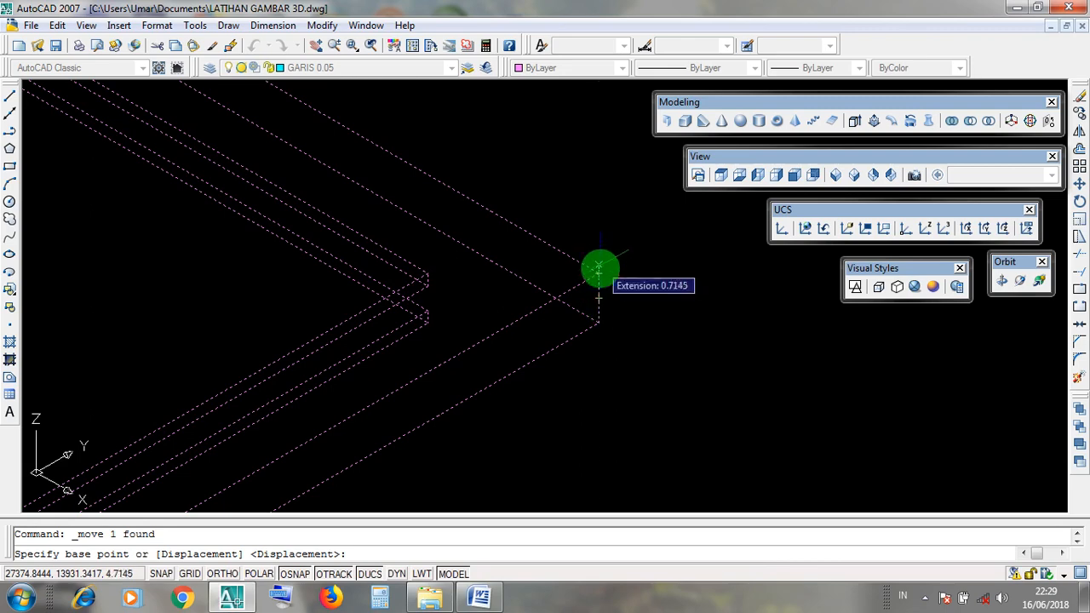
scroll(599, 281, up, 5)
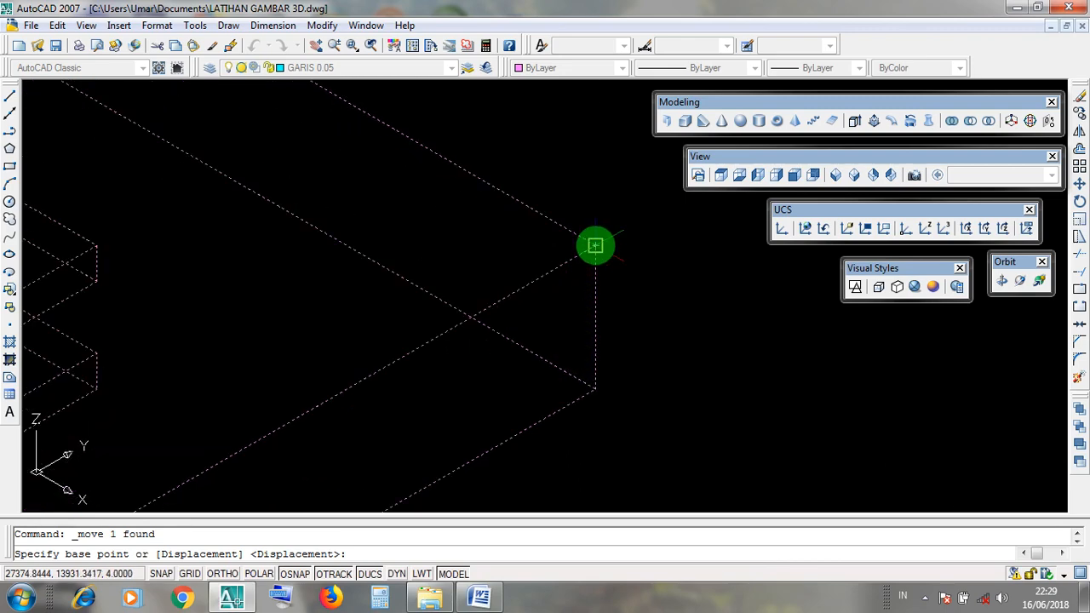
scroll(596, 245, down, 3)
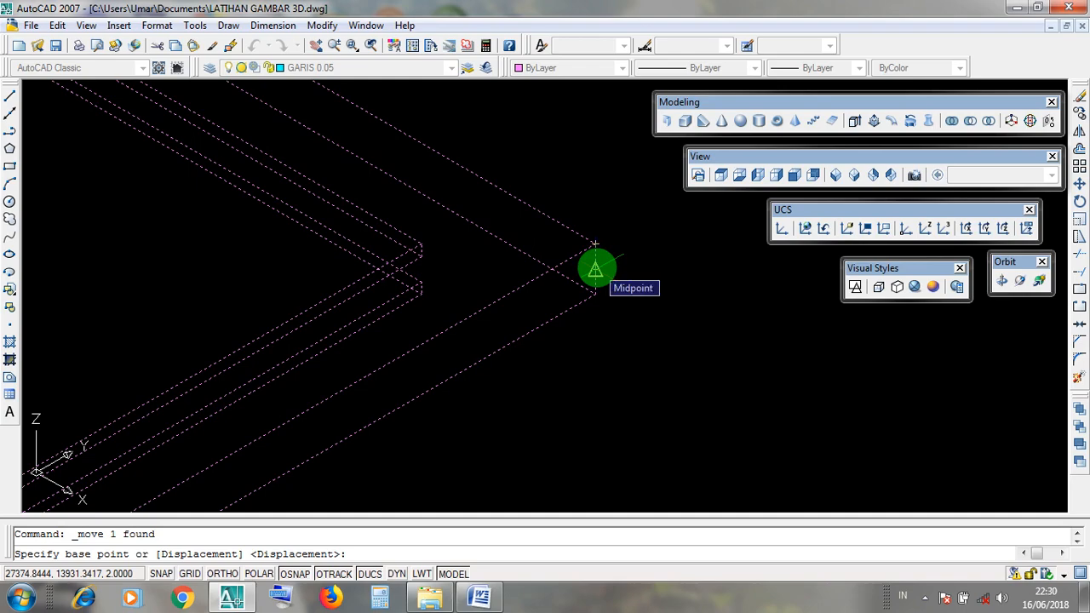
click(596, 269)
- Place the door leaf in the door opening by snapping its base point to the midpoint of the frame's inner corner vertical edge
scroll(648, 264, down, 4)
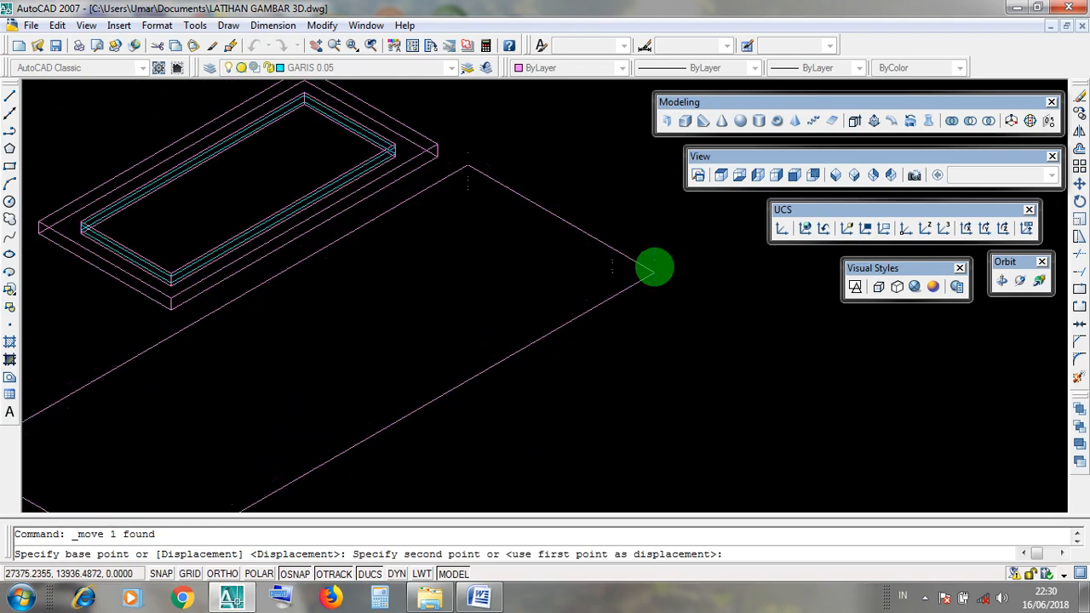
scroll(654, 267, down, 4)
middle_drag(502, 294, 565, 187)
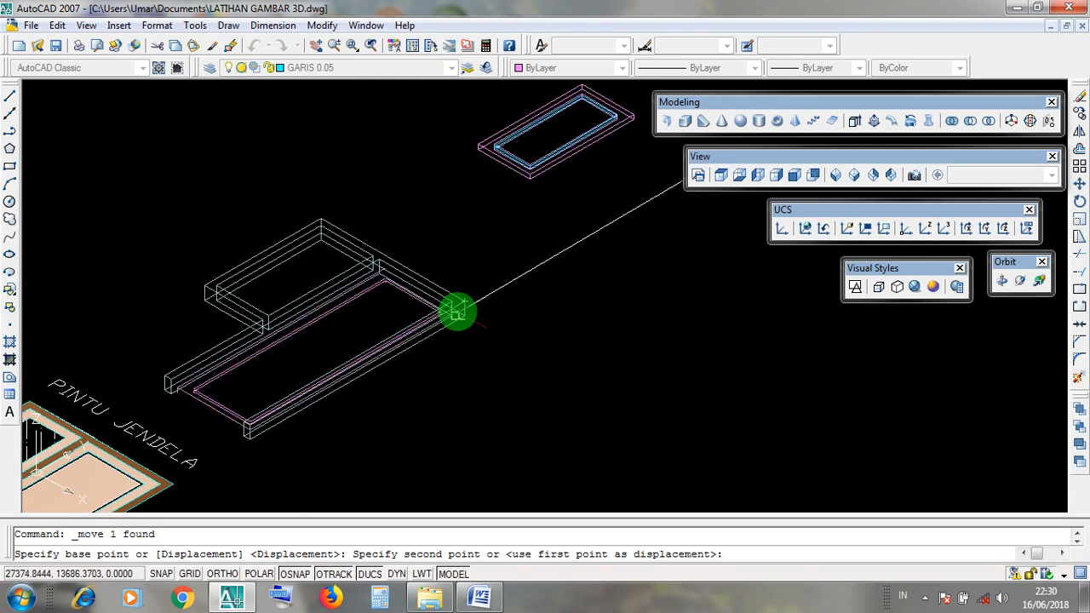
scroll(457, 313, up, 5)
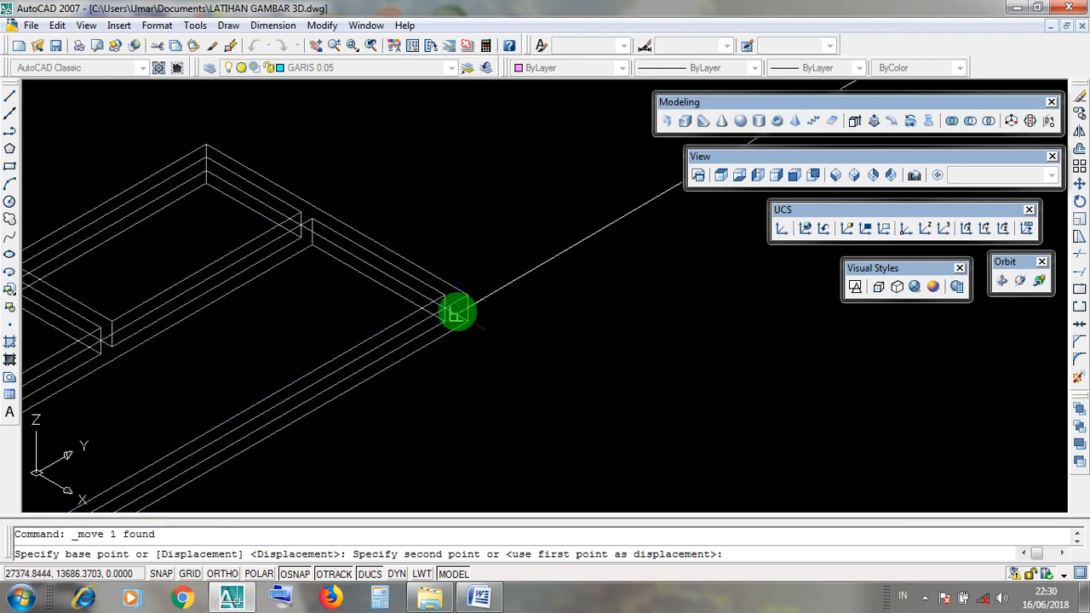
scroll(456, 311, down, 3)
scroll(451, 311, up, 6)
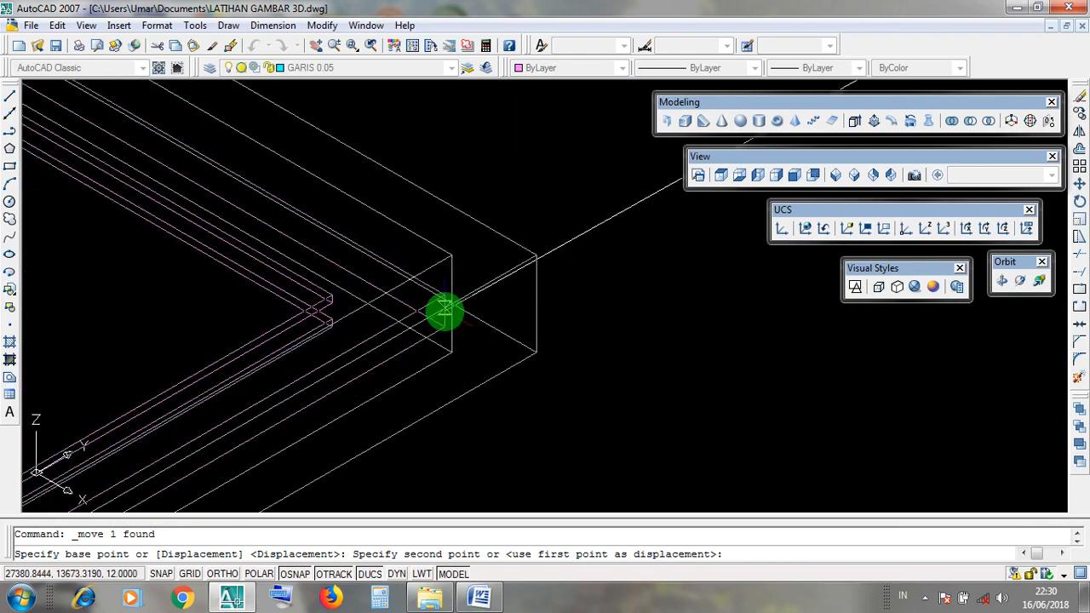
scroll(445, 310, up, 2)
middle_drag(445, 311, 516, 306)
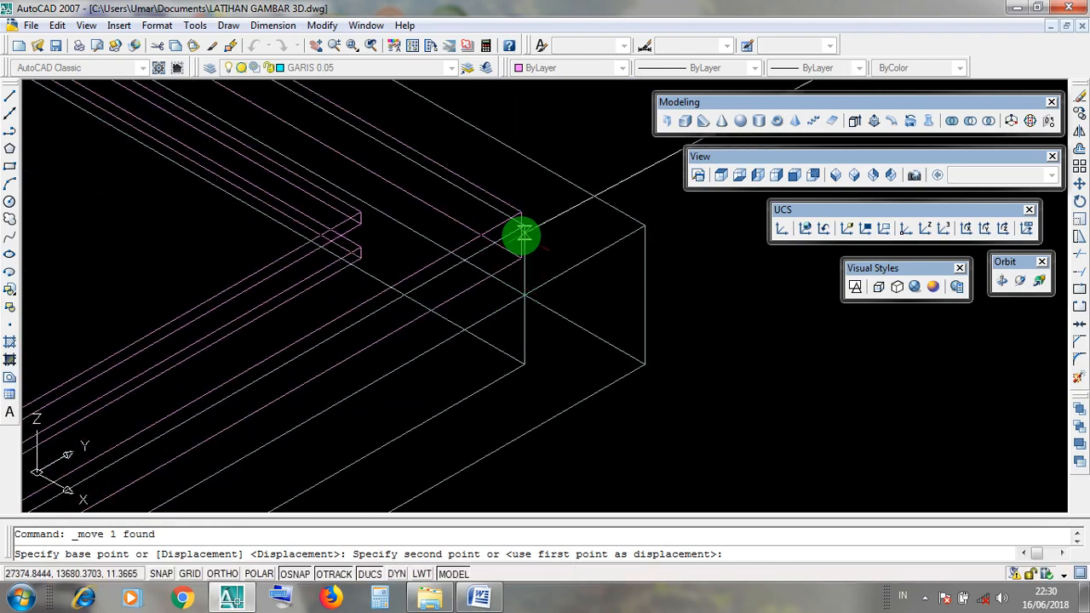
scroll(523, 235, up, 3)
scroll(524, 228, down, 2)
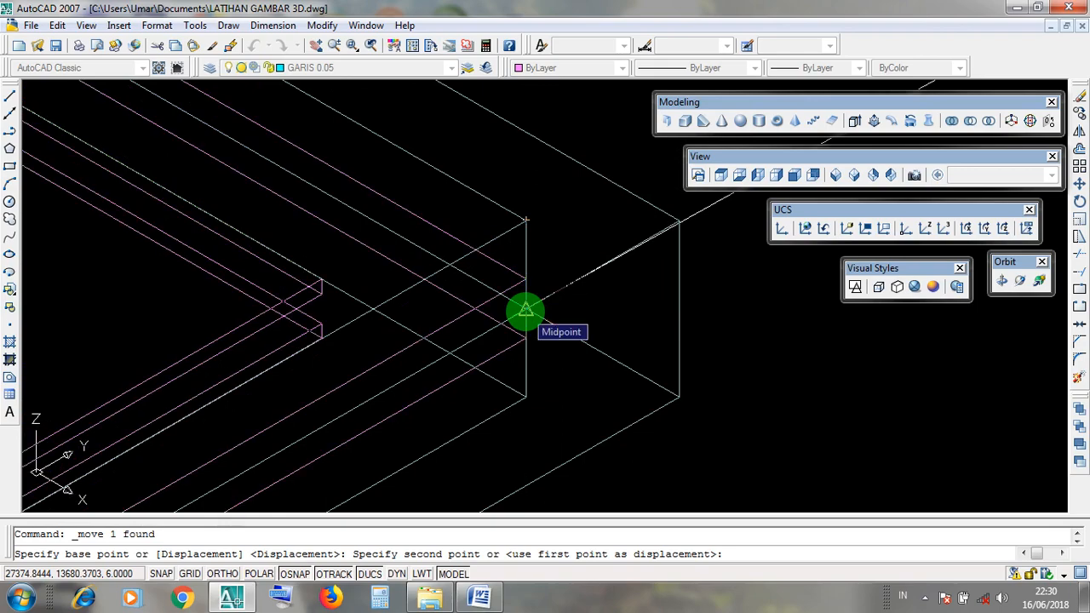
click(526, 310)
- Check the door leaf's fit in the frame with the Realistic visual style, and return to 2D Wireframe
scroll(555, 312, down, 5)
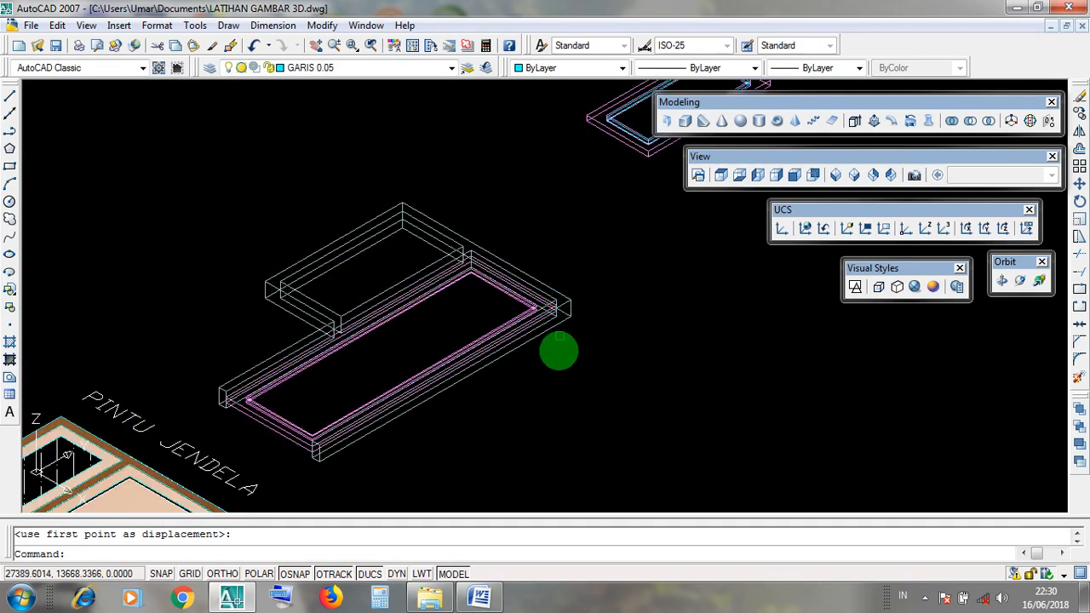
scroll(480, 392, up, 3)
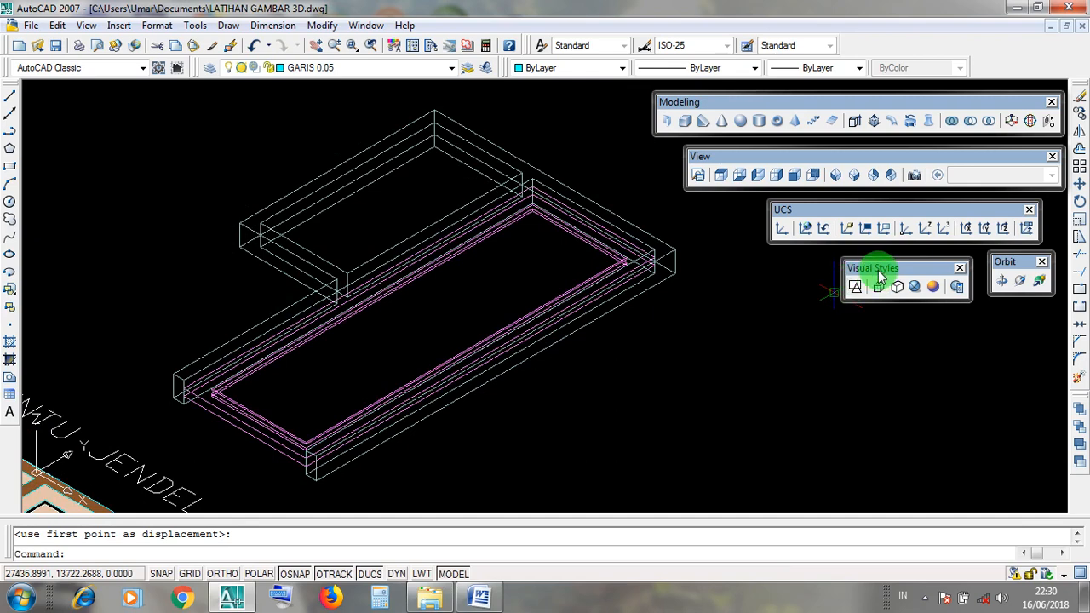
click(914, 287)
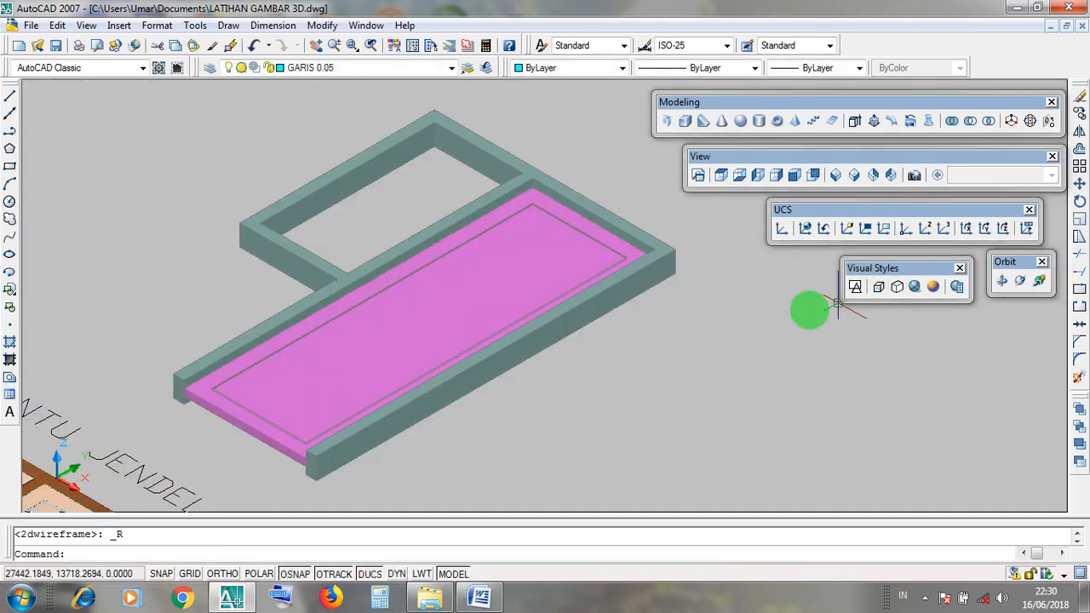
middle_drag(616, 331, 633, 361)
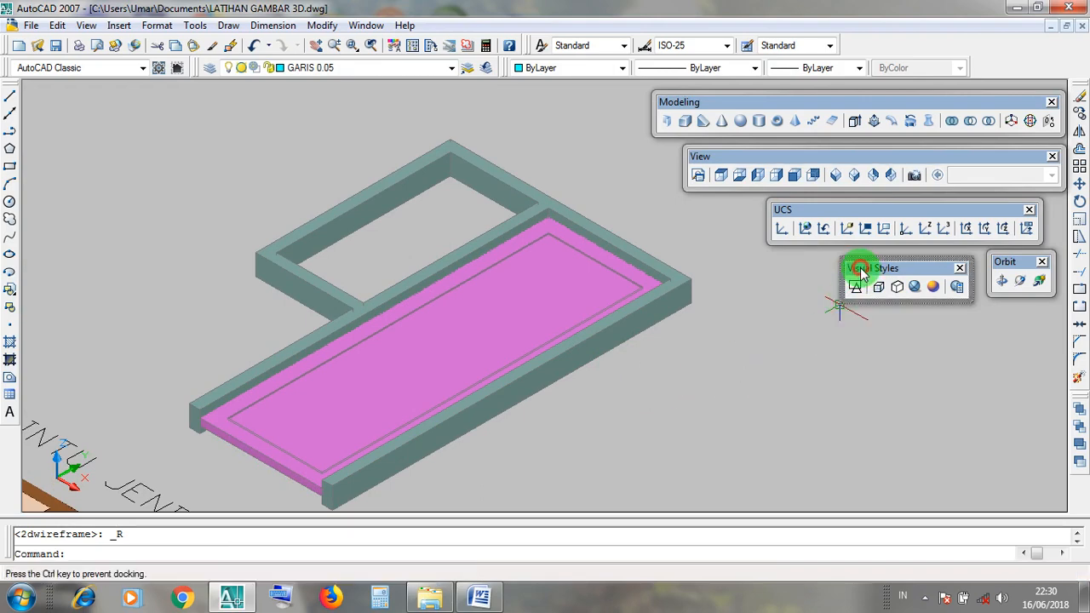
click(857, 287)
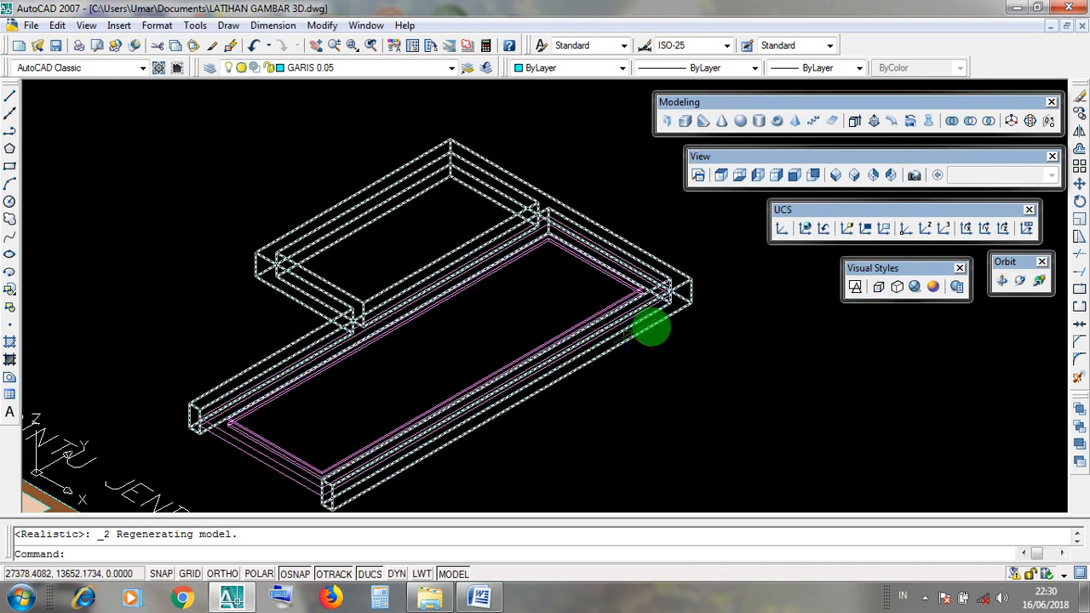
- Examine the empty window opening in the frame and the separate glazed window sash that fits it
middle_drag(745, 348, 681, 346)
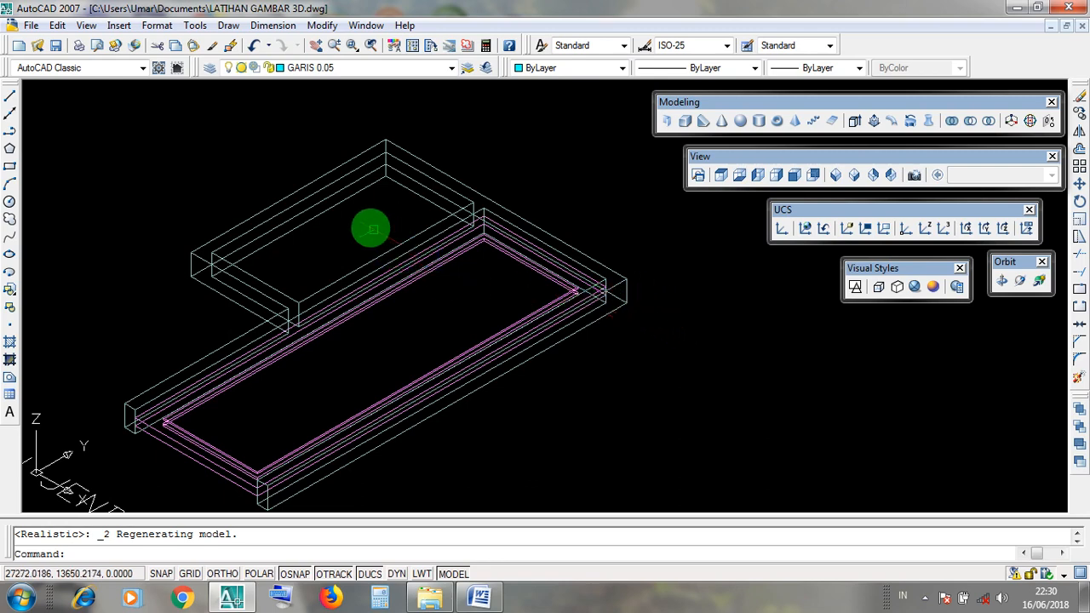
scroll(369, 228, up, 2)
click(360, 228)
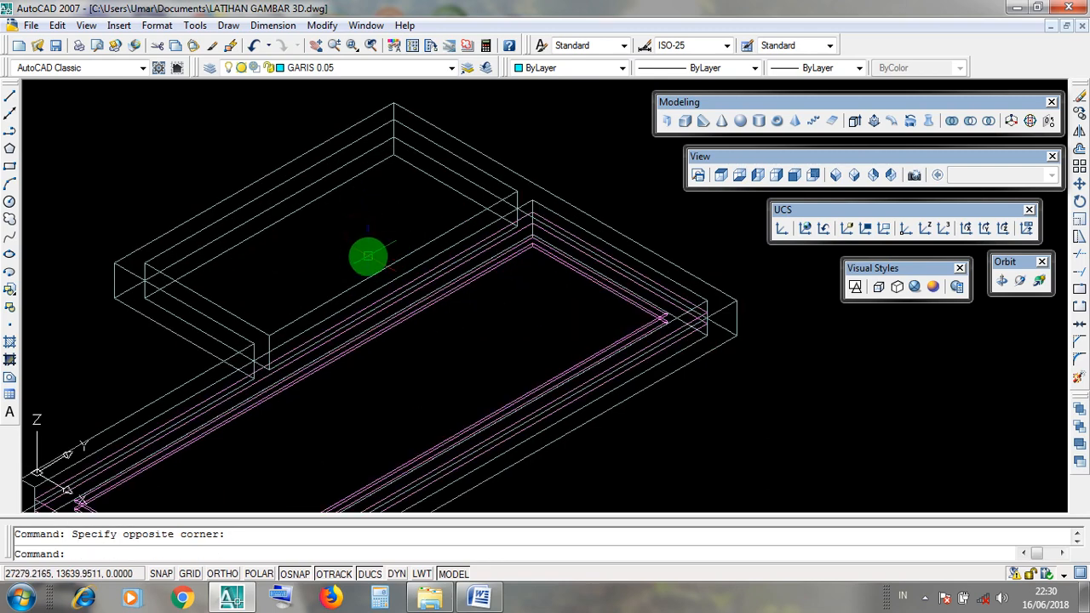
click(368, 255)
scroll(384, 360, down, 5)
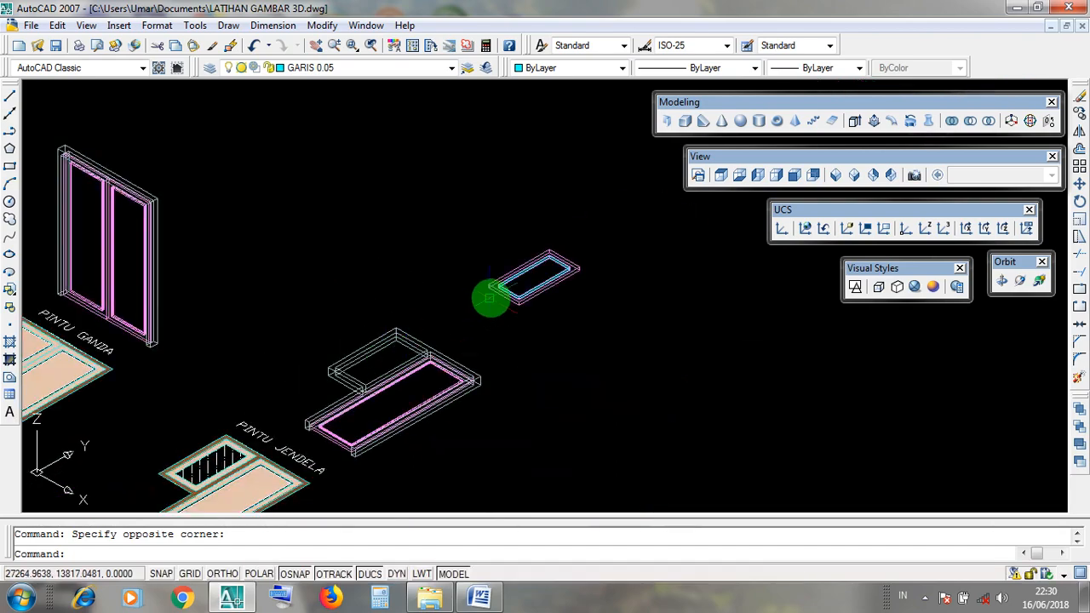
scroll(557, 309, up, 3)
click(504, 237)
middle_drag(223, 413, 360, 342)
key(Escape)
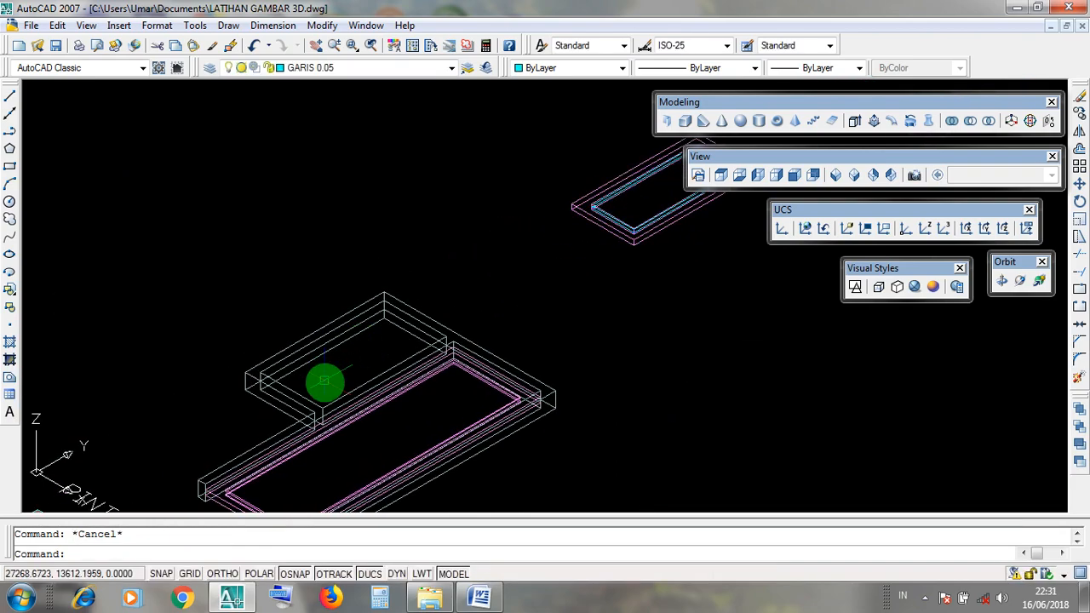
- Examine the vertical edge at the inner corner of the frame's window opening as the target for placing the sash
click(345, 358)
scroll(241, 390, up, 4)
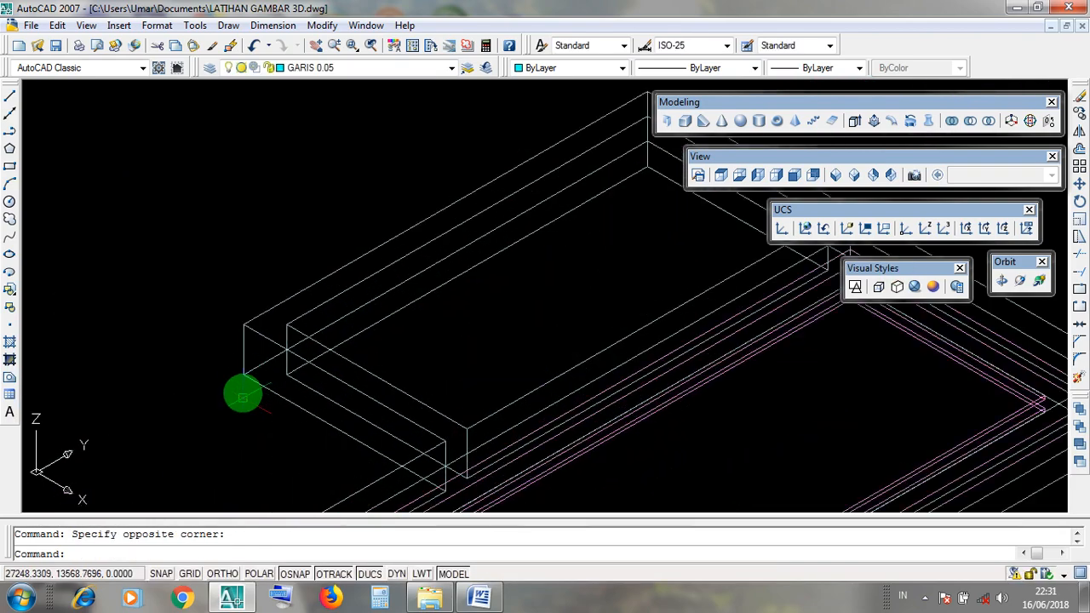
click(215, 276)
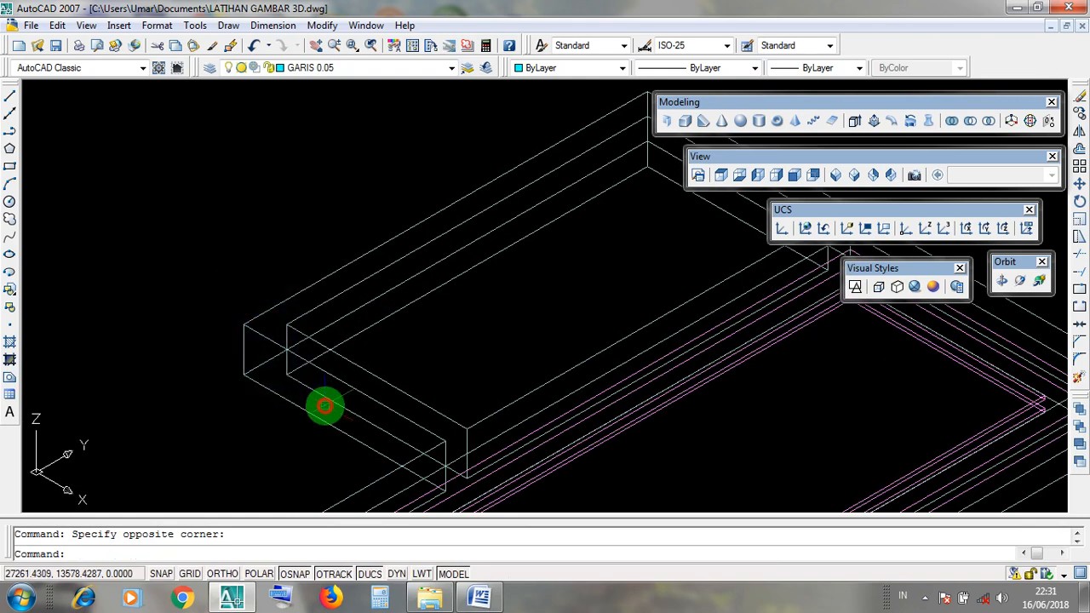
click(189, 241)
click(308, 407)
scroll(276, 390, up, 2)
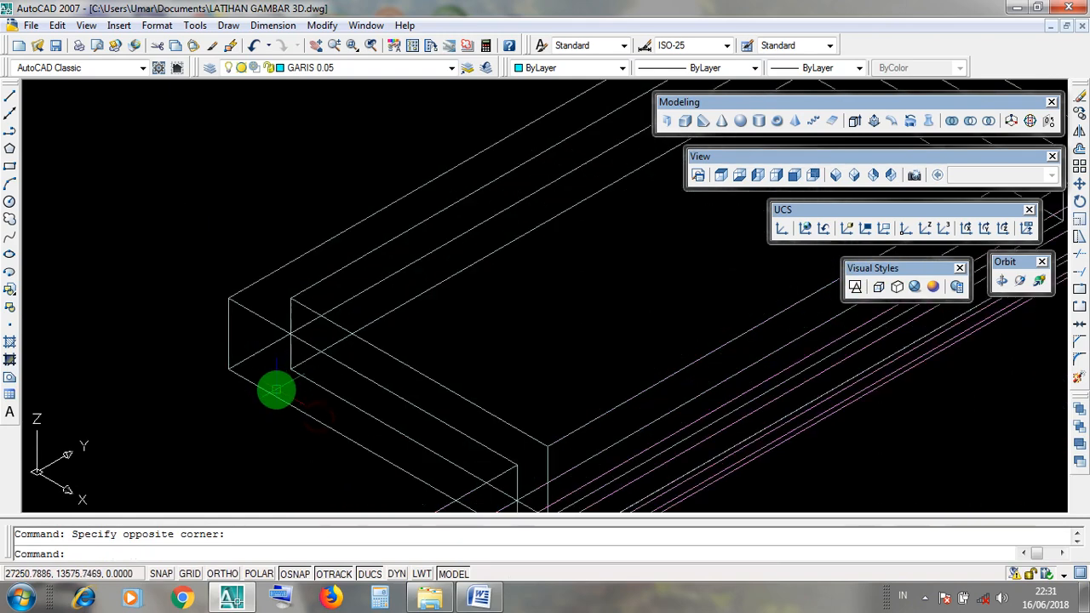
scroll(251, 362, up, 3)
click(334, 343)
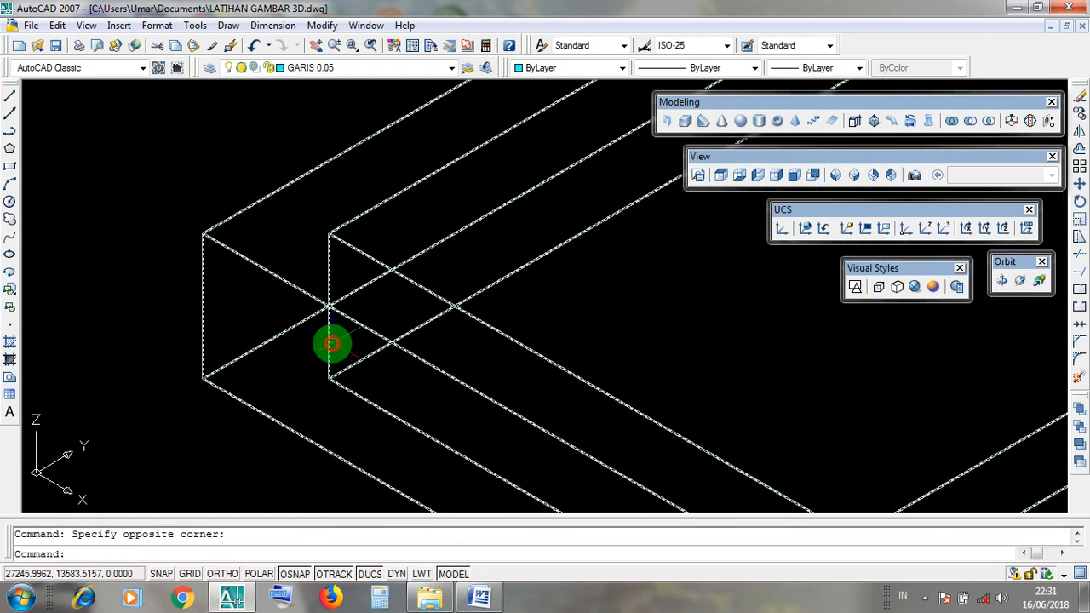
click(329, 256)
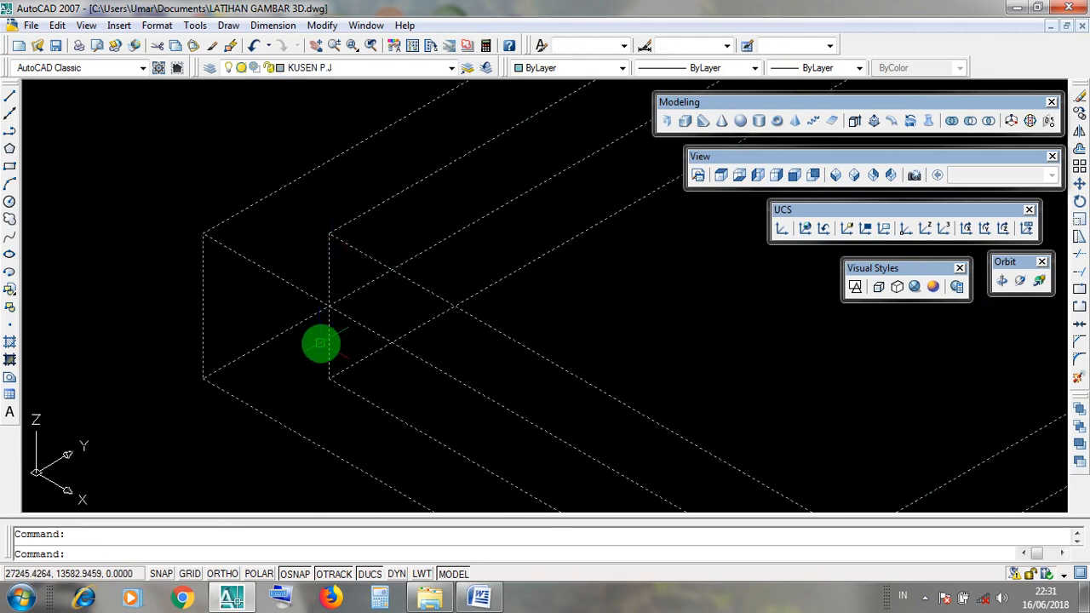
click(329, 342)
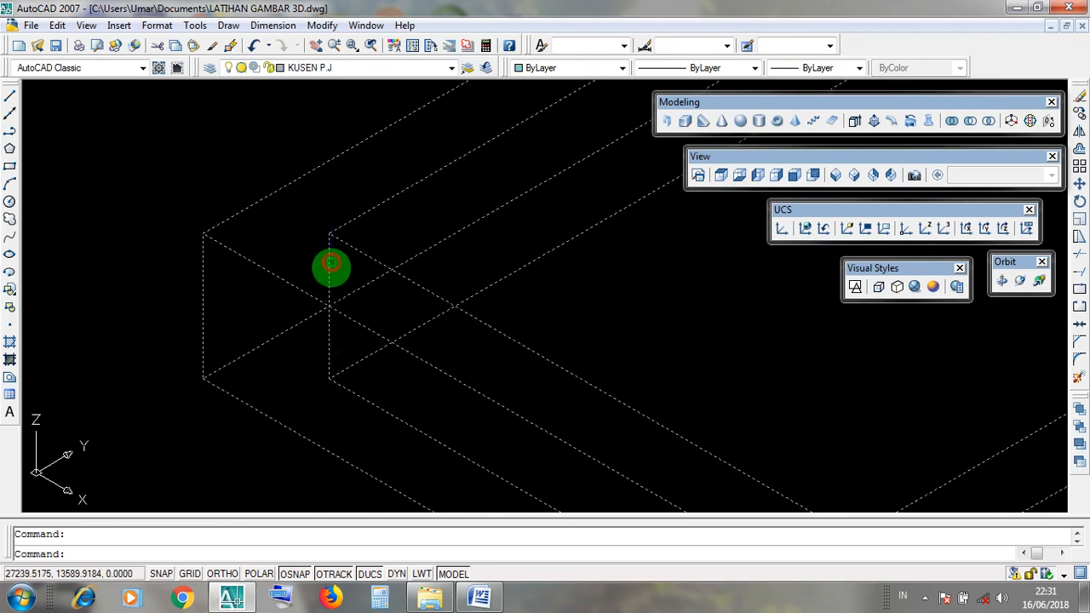
click(329, 344)
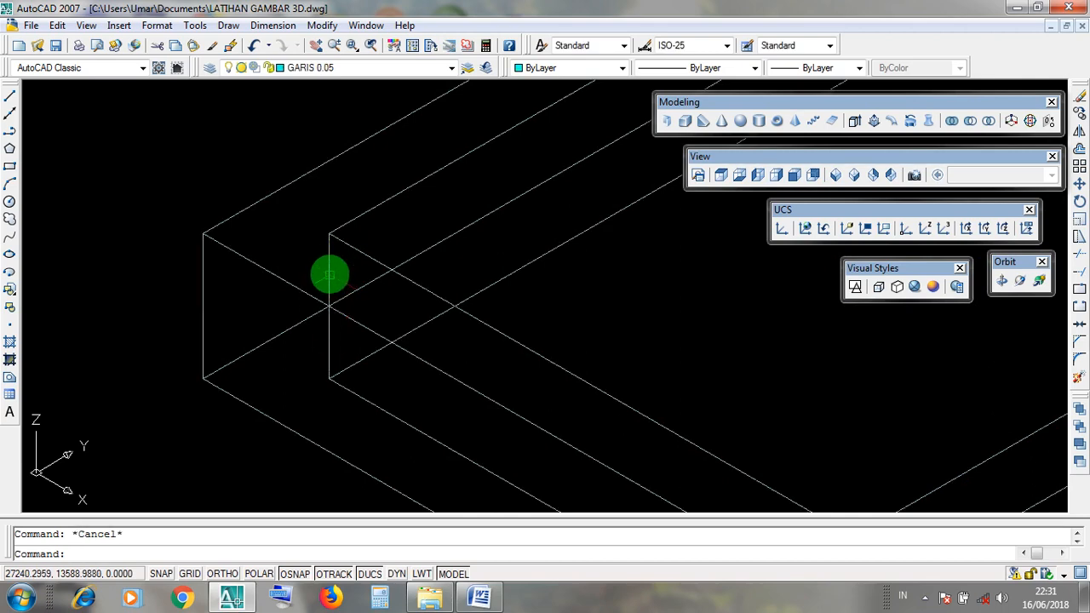
click(319, 205)
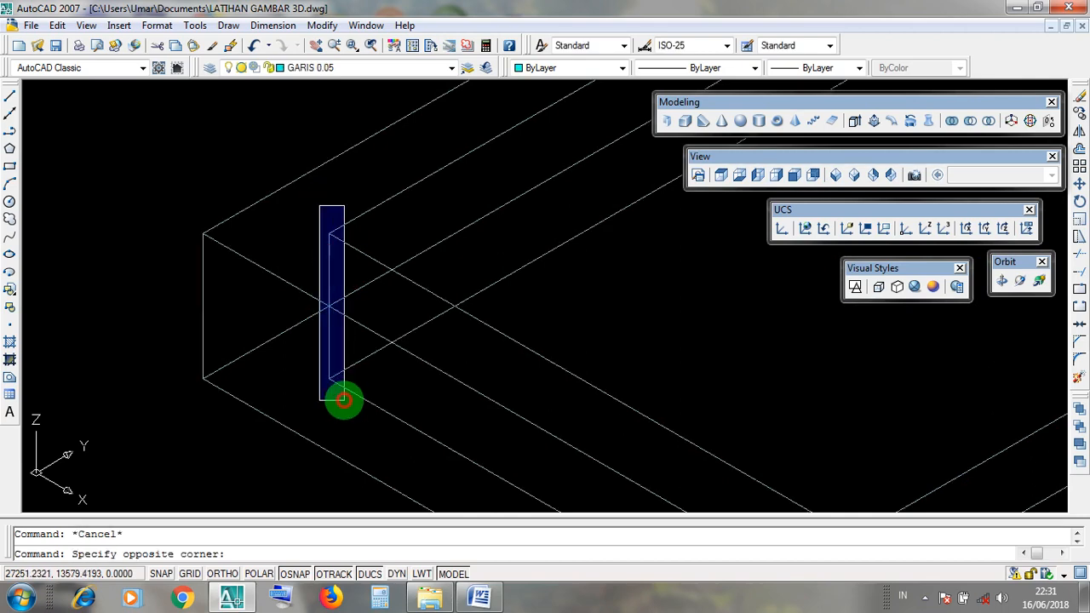
click(344, 400)
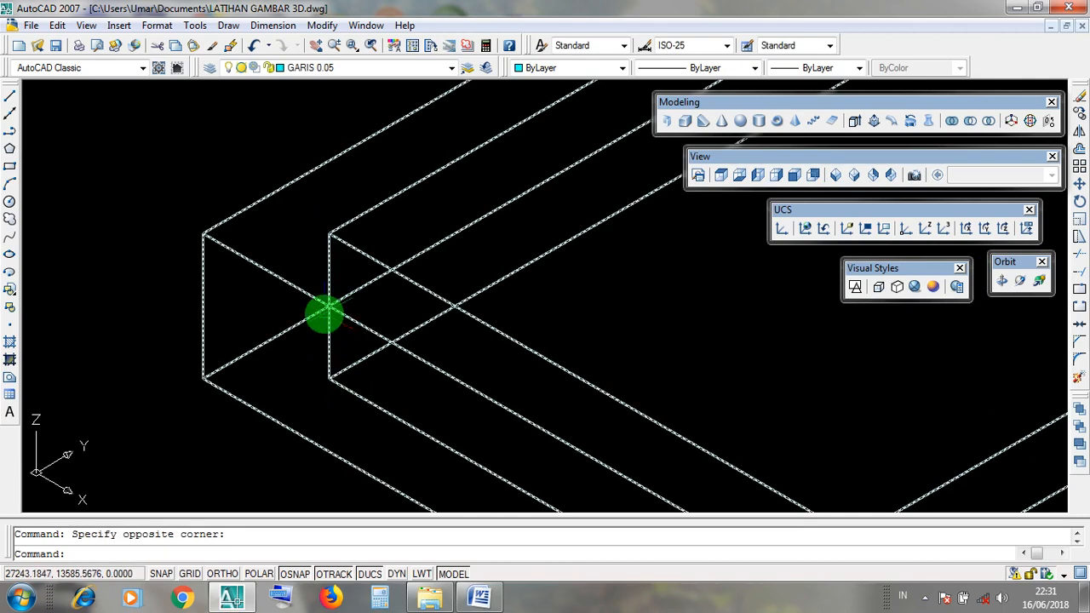
- Inspect the vertical edge at the outer corner of the separate glazed window sash
scroll(325, 314, down, 5)
middle_drag(404, 253, 338, 348)
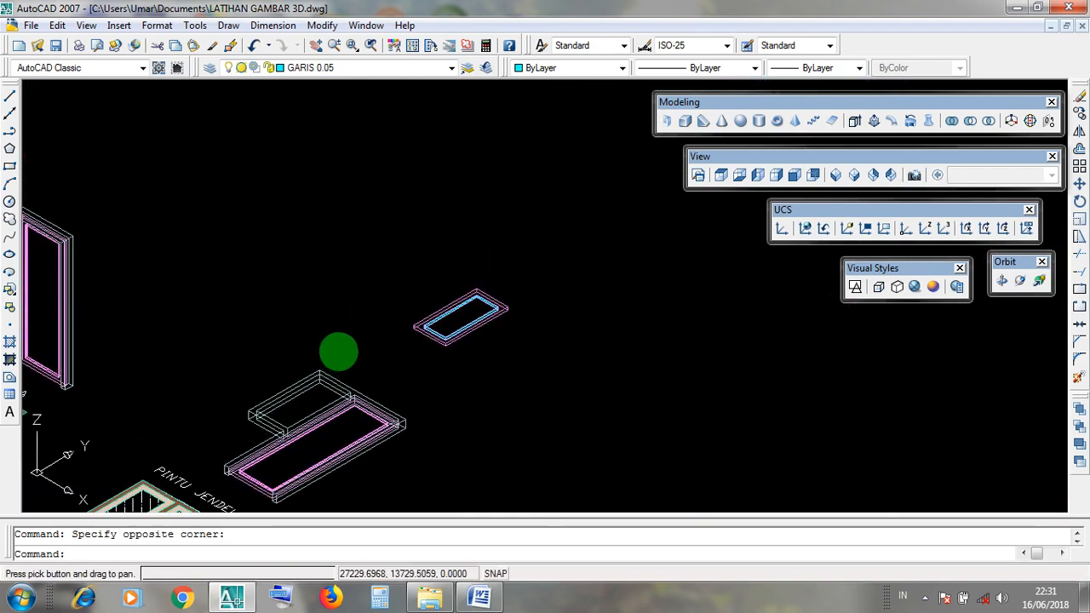
scroll(403, 328, up, 5)
scroll(454, 325, up, 4)
mouse_move(457, 324)
middle_down()
mouse_move(393, 383)
mouse_move(307, 376)
mouse_move(201, 345)
middle_up()
click(196, 356)
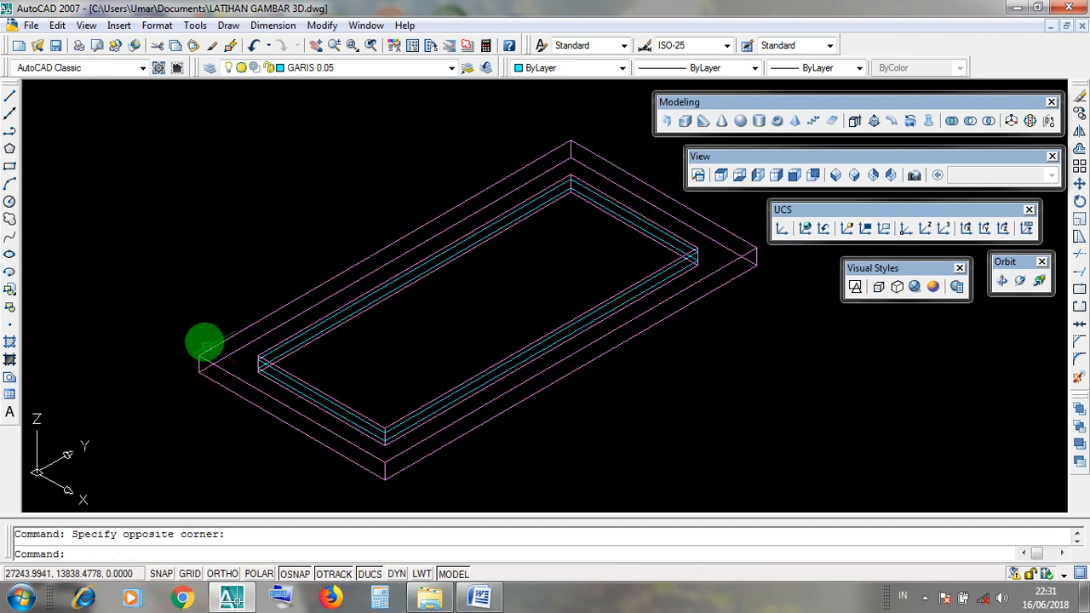
click(192, 327)
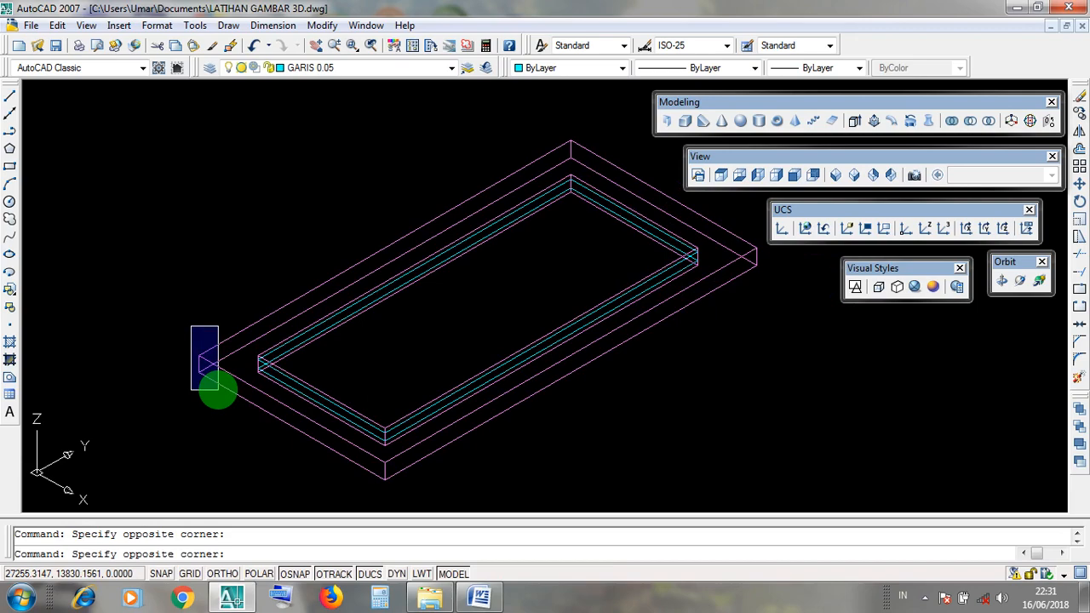
click(1014, 8)
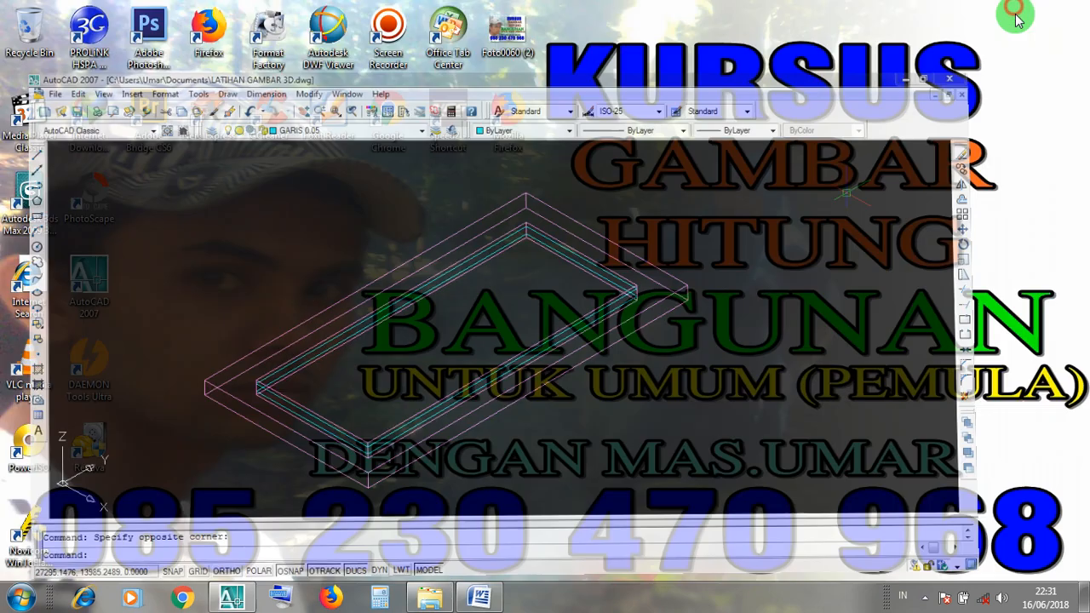
click(926, 598)
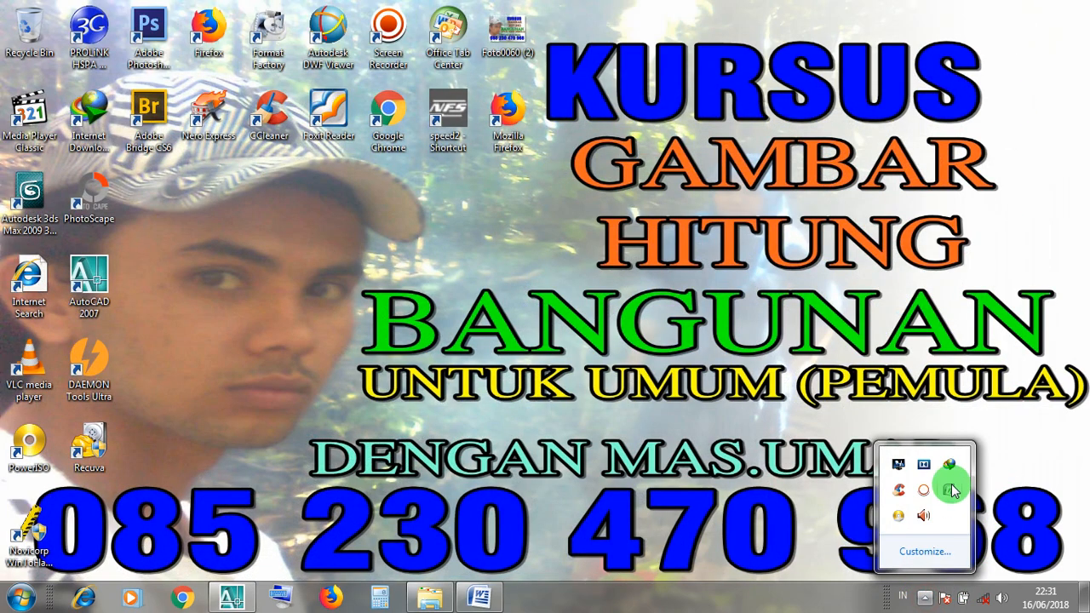
right_click(926, 489)
click(937, 436)
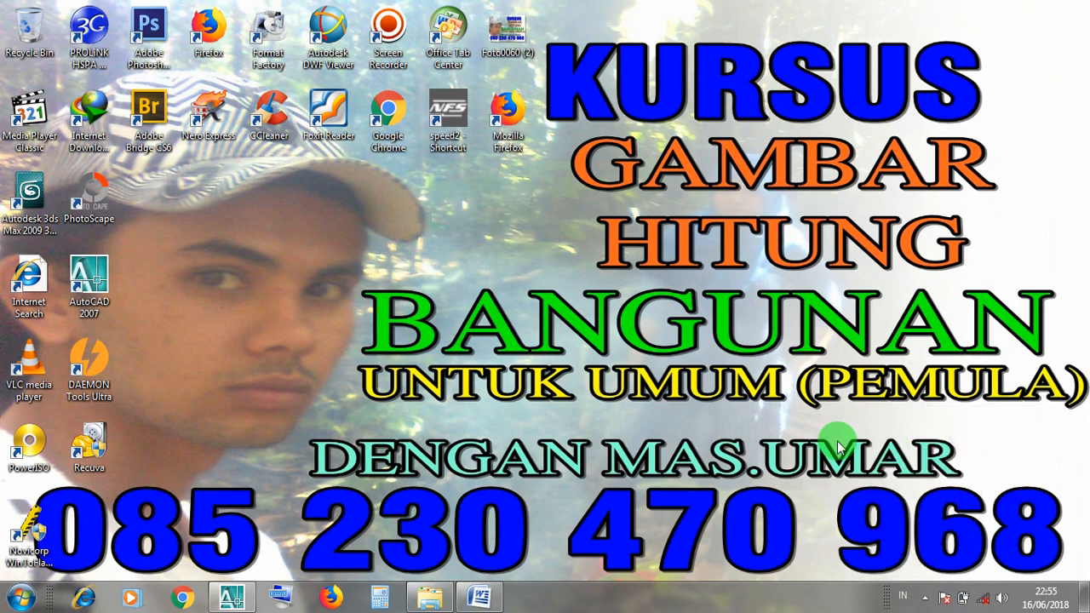
click(233, 599)
- Compare the empty window opening in the frame with the separate glazed window sash
shift+middle_drag(434, 434, 555, 359)
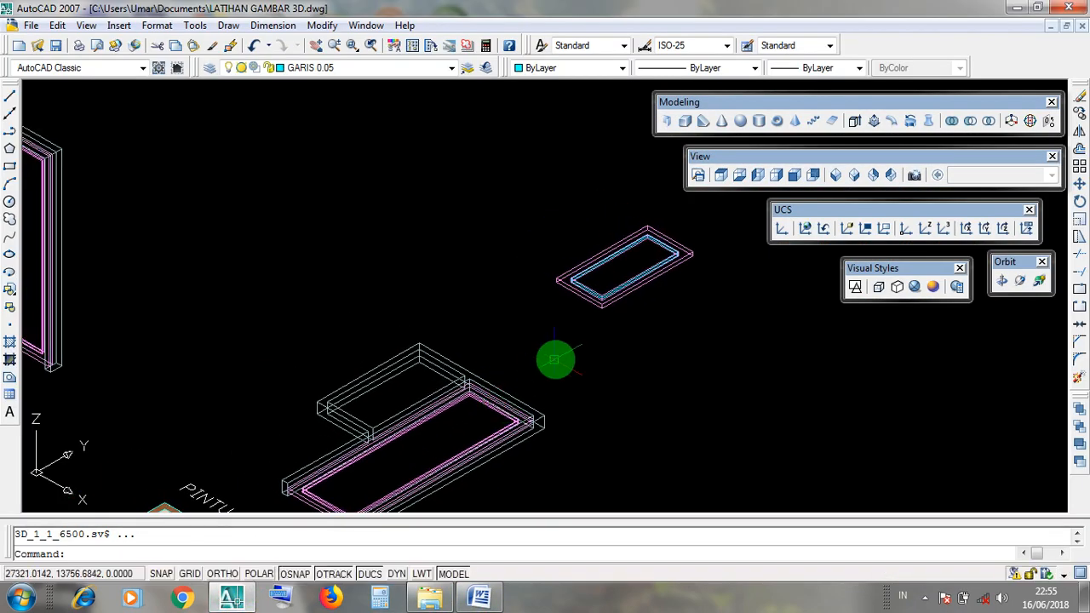
scroll(314, 418, up, 4)
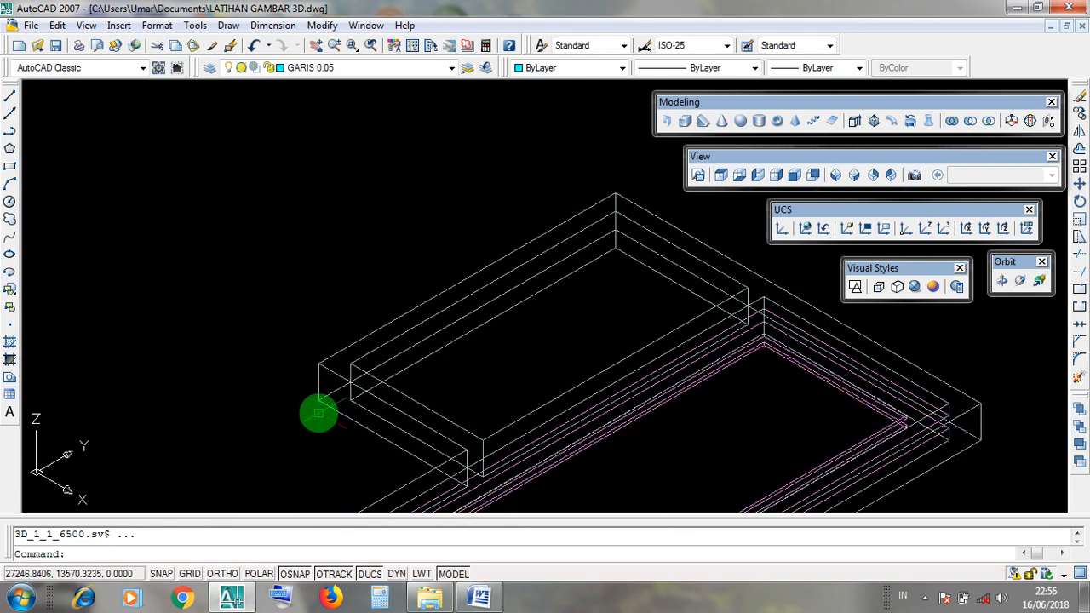
scroll(318, 414, up, 1)
scroll(355, 382, down, 5)
middle_drag(577, 287, 503, 390)
click(547, 408)
click(528, 326)
scroll(528, 348, up, 3)
key(Escape)
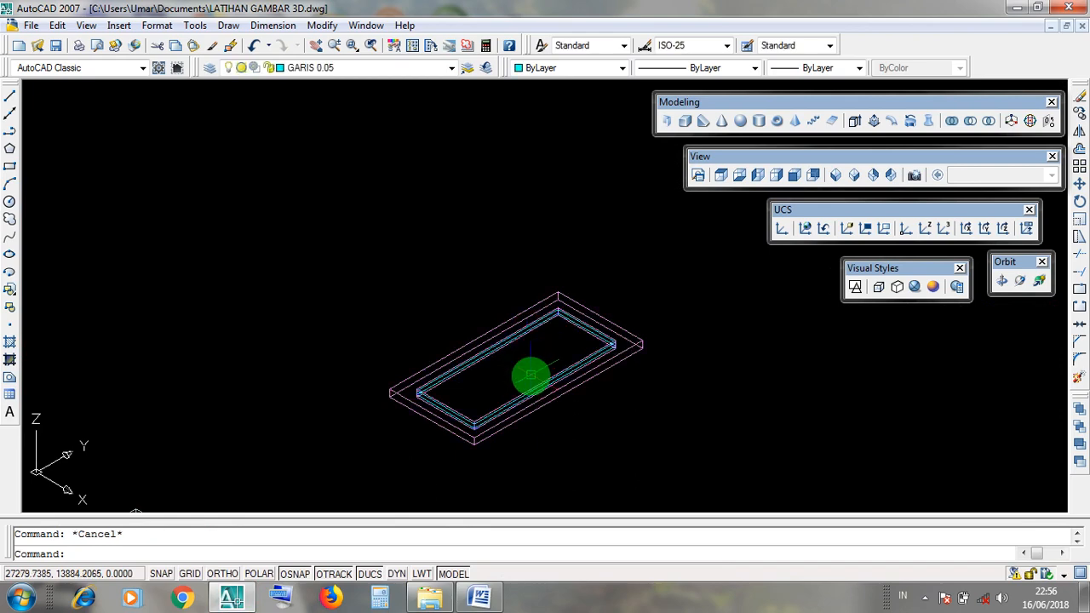
click(534, 390)
scroll(545, 400, up, 4)
click(556, 414)
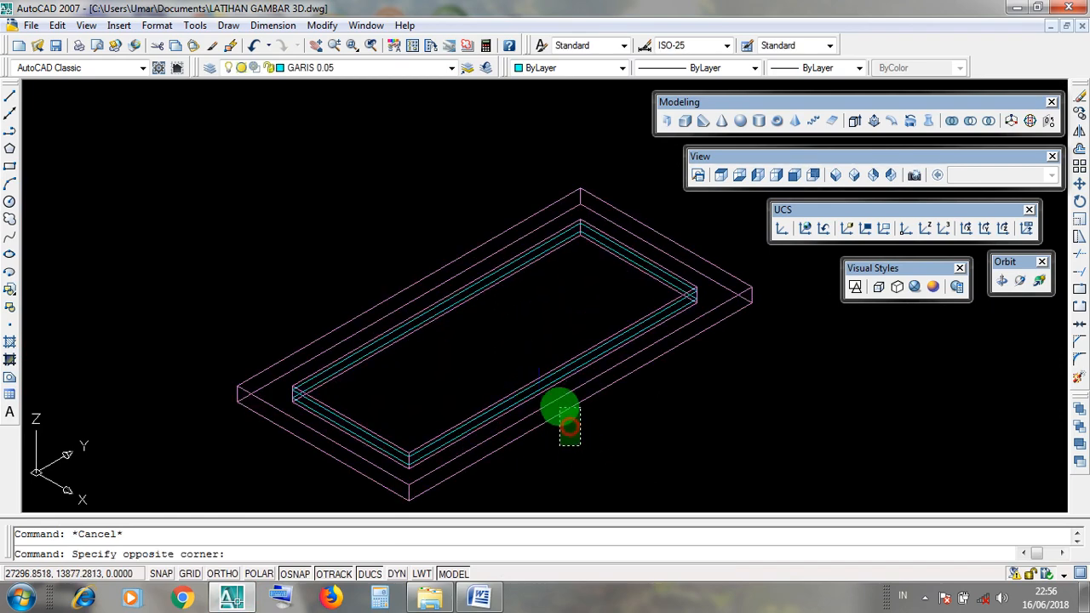
key(Escape)
click(611, 427)
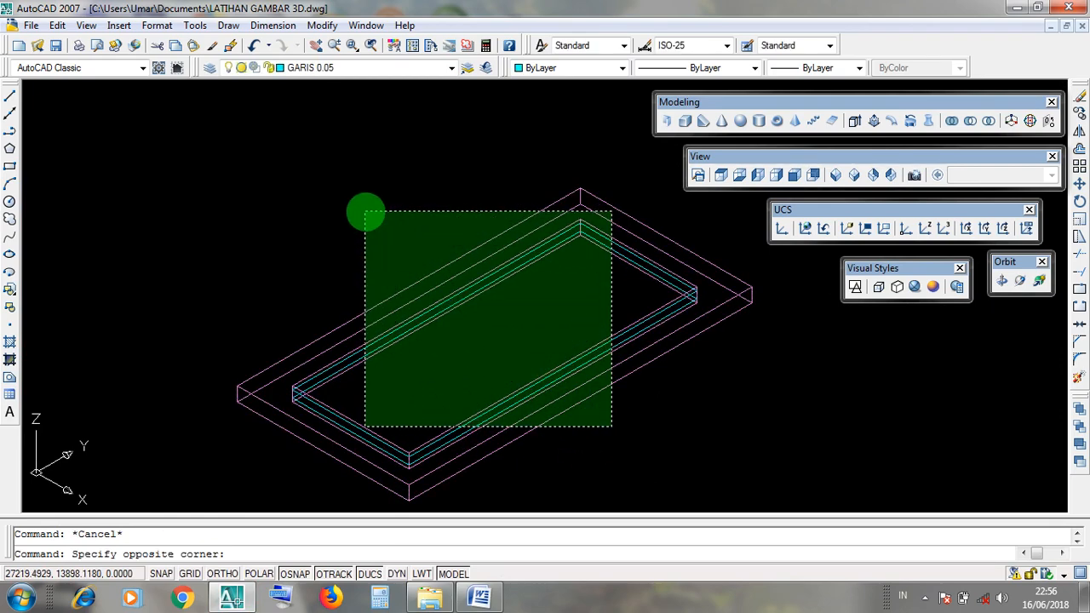
click(366, 212)
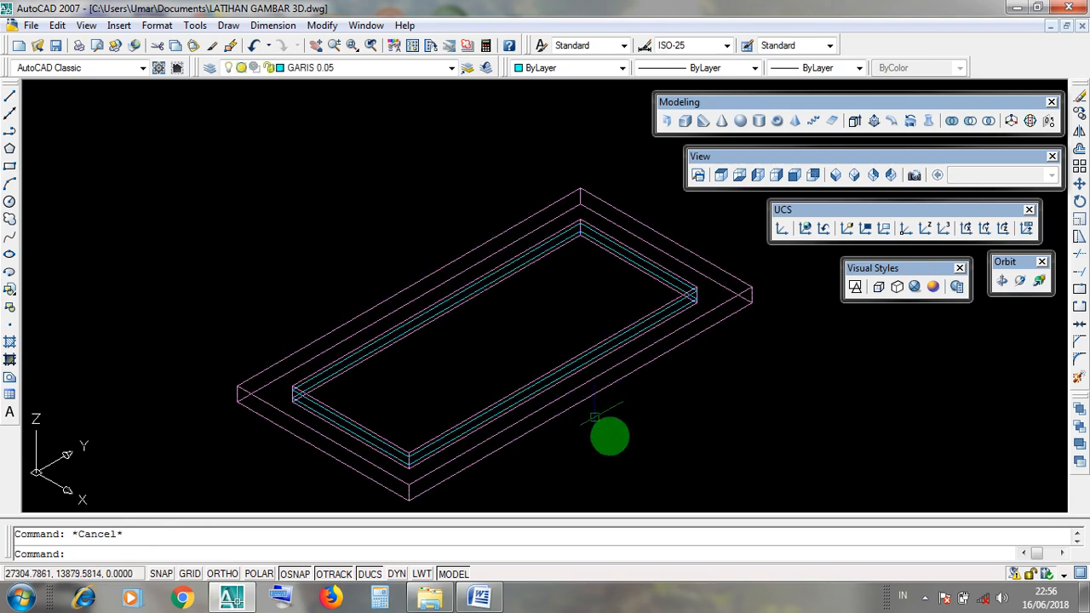
click(649, 445)
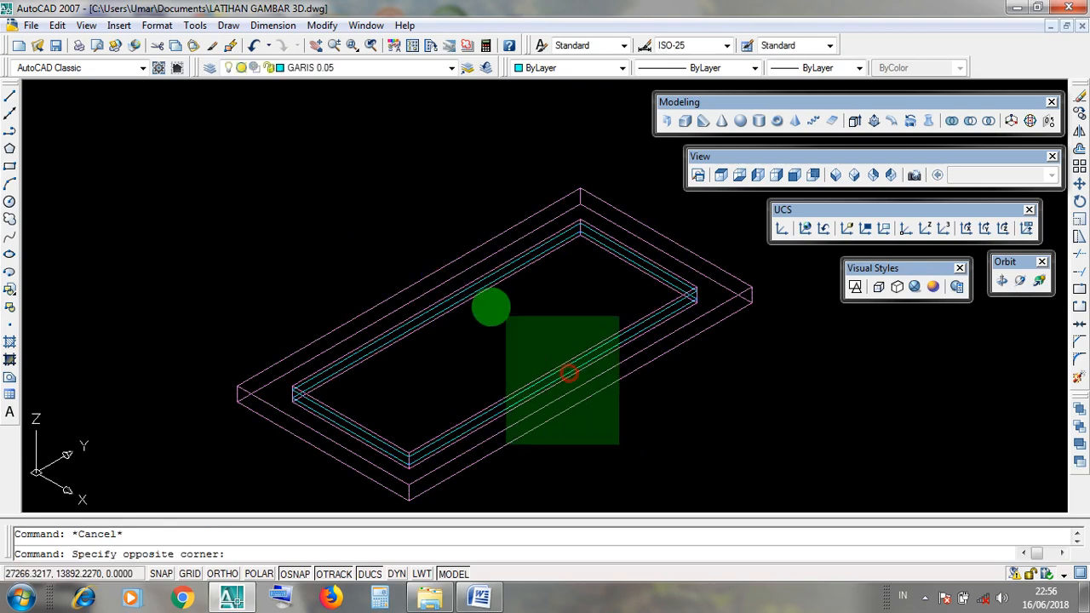
click(437, 232)
scroll(417, 281, down, 6)
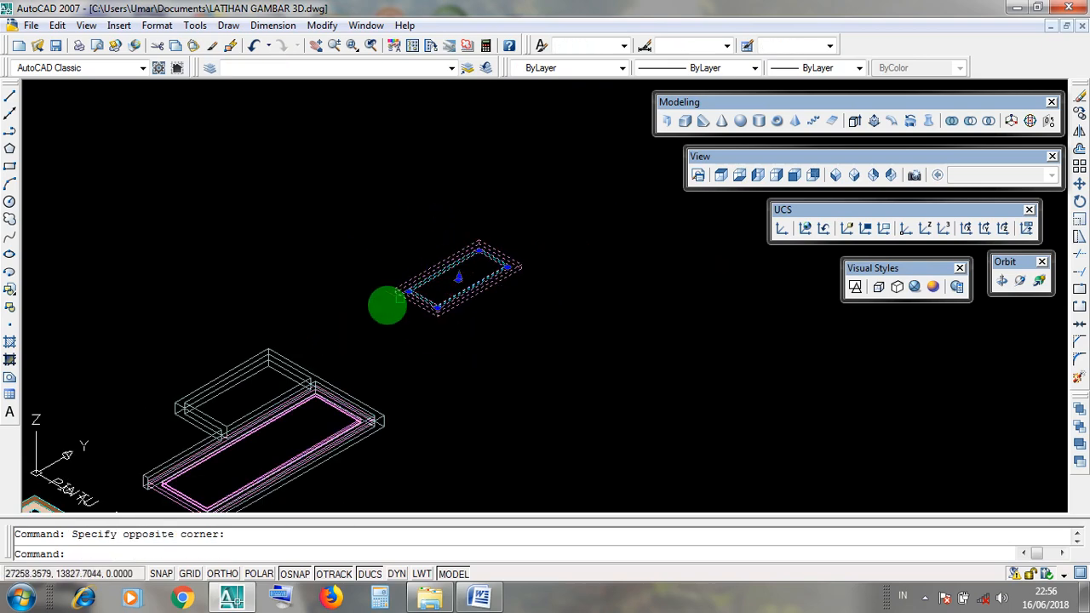
scroll(256, 401, up, 4)
key(Escape)
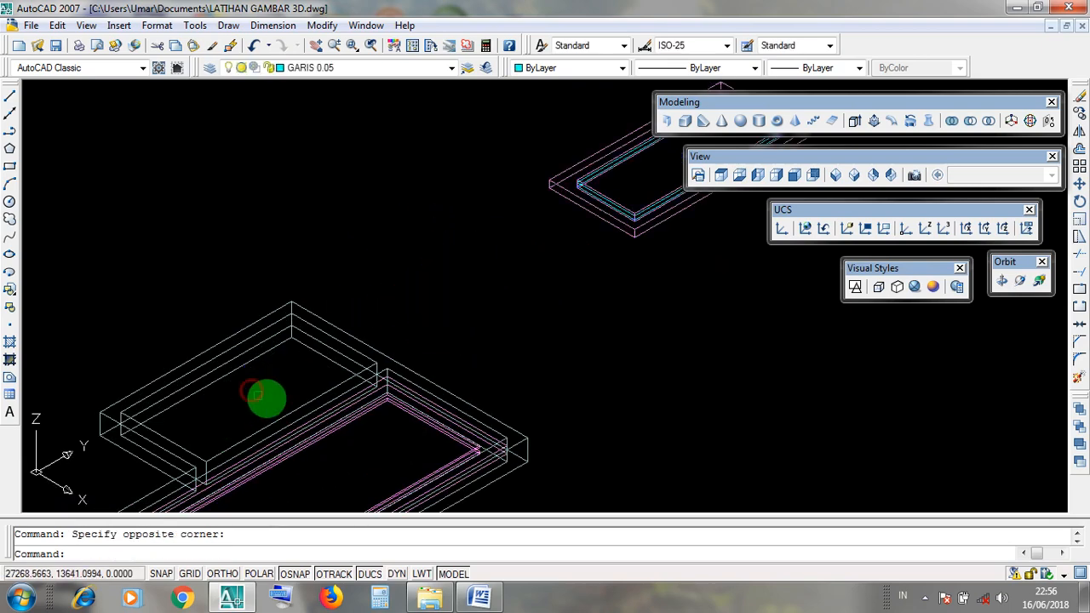
- Examine the sash's outer corner up close, locating the vertical edge whose midpoint serves as the move's base point
scroll(253, 405, down, 2)
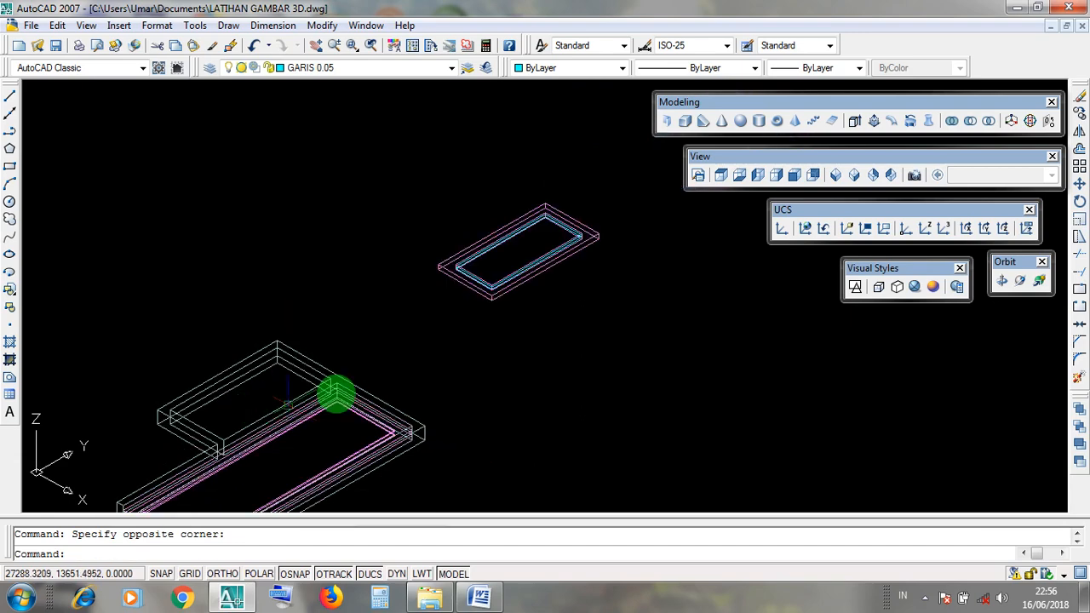
scroll(477, 248, up, 3)
middle_drag(469, 278, 417, 331)
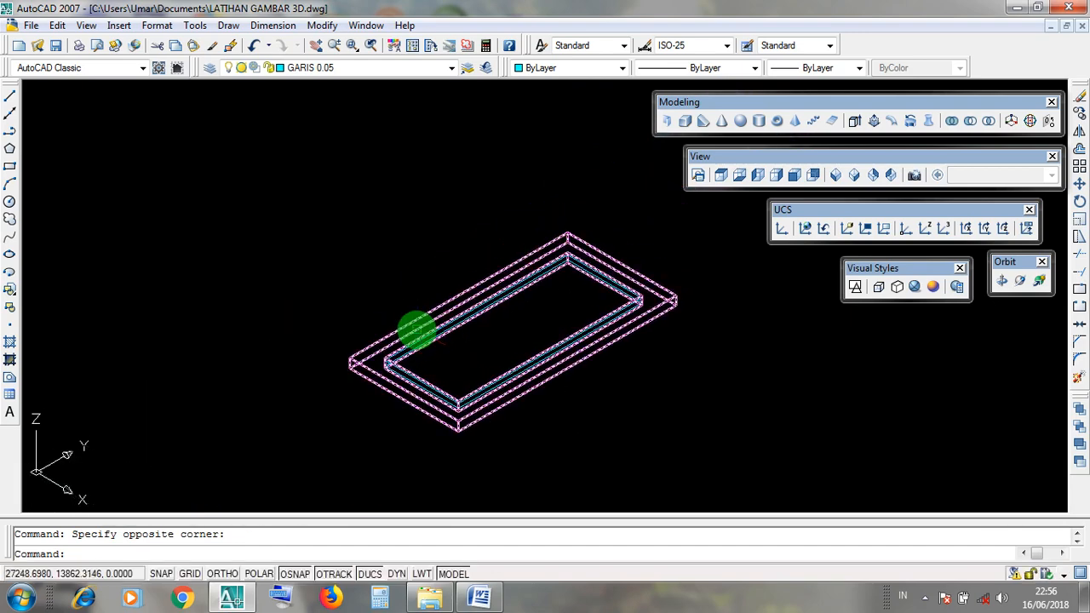
key(Escape)
scroll(343, 369, up, 3)
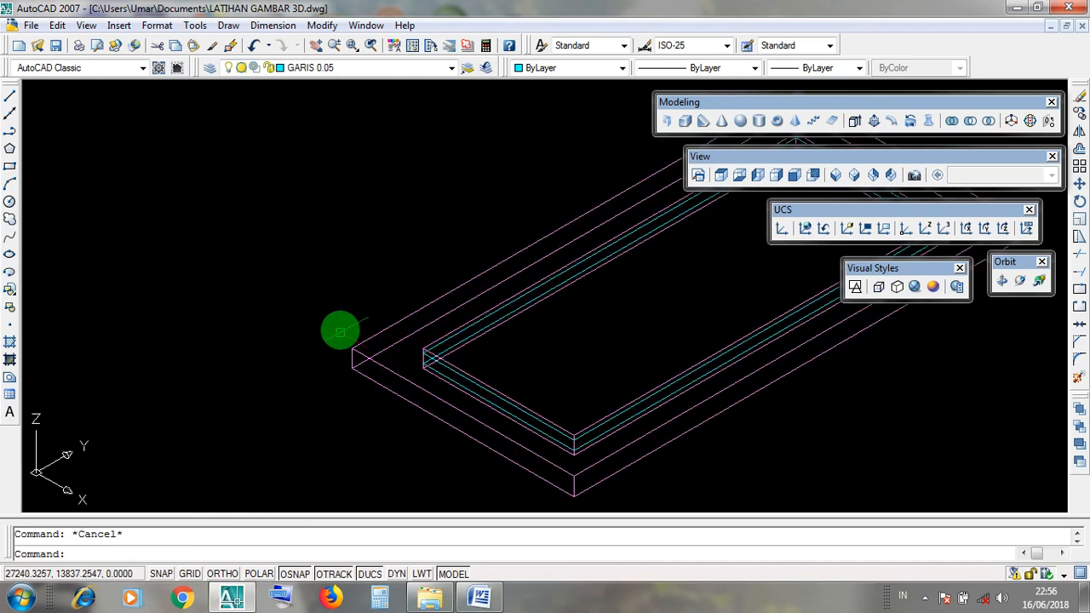
click(339, 321)
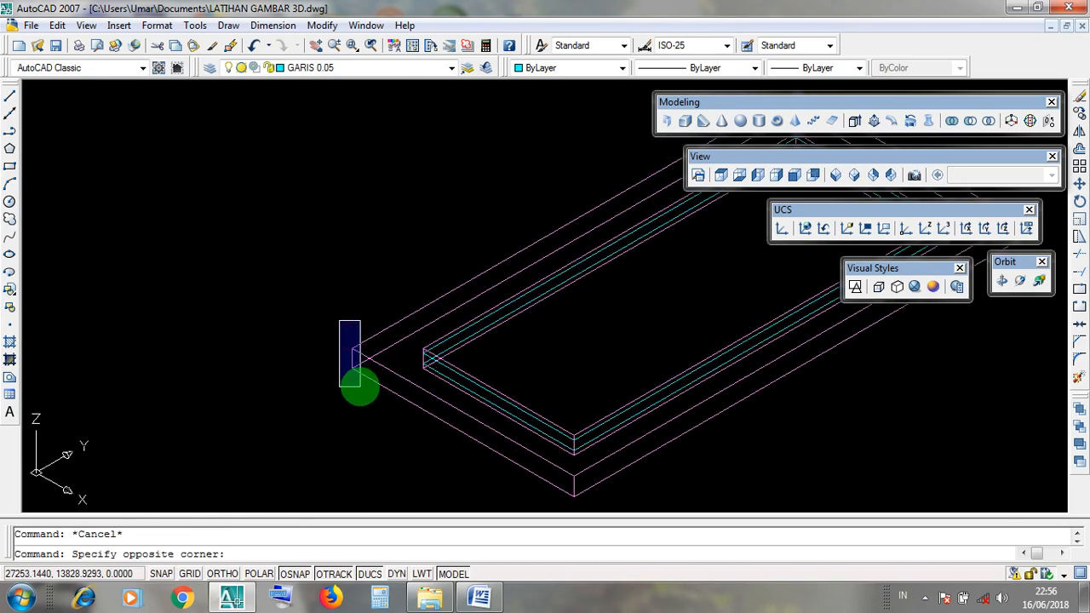
click(360, 385)
scroll(353, 360, up, 2)
click(341, 299)
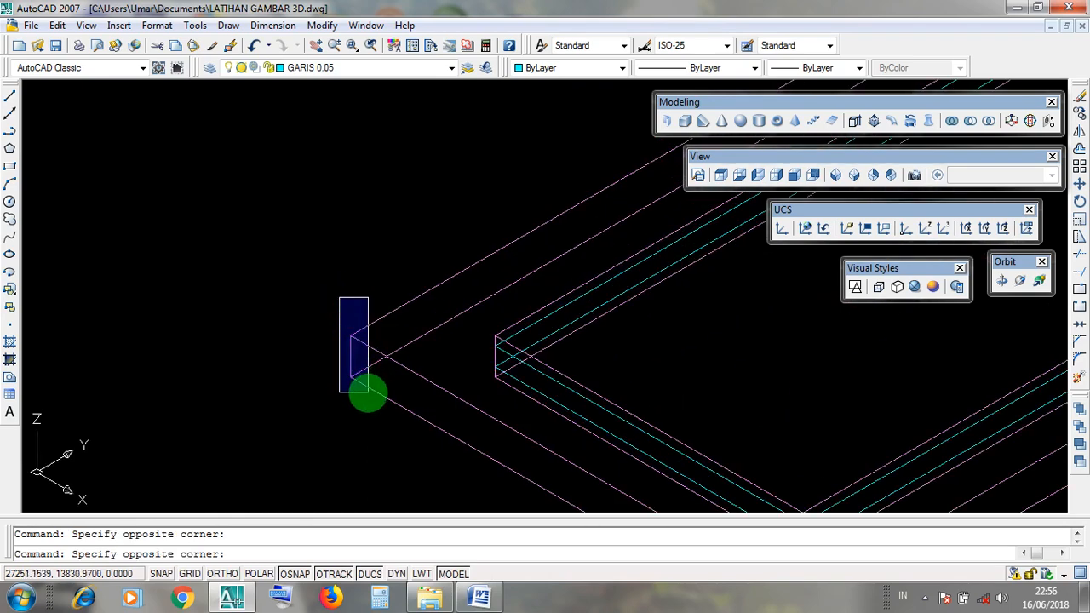
click(354, 357)
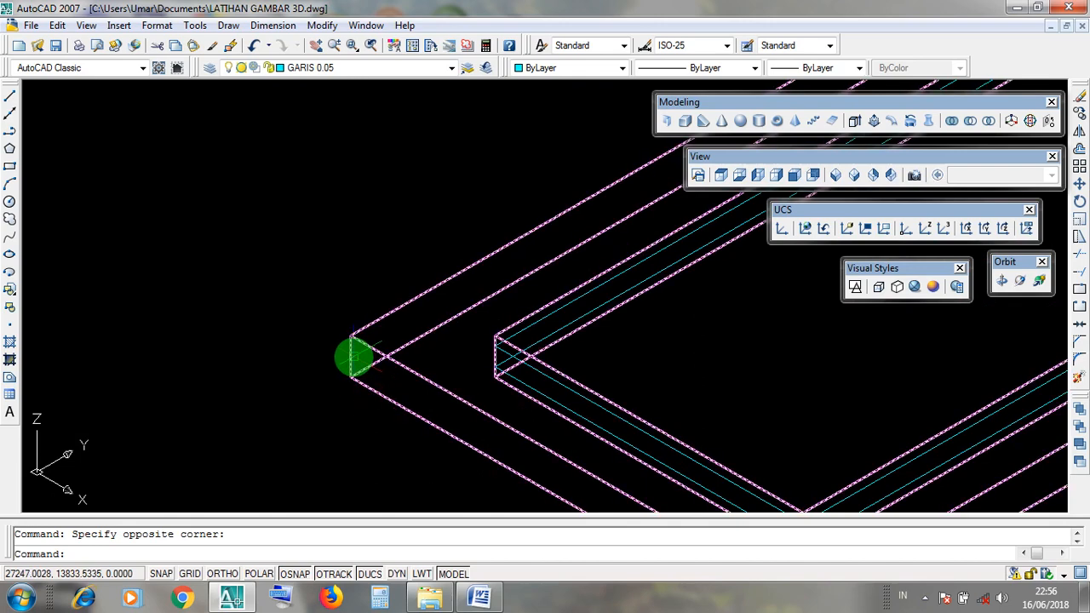
- Examine the matching inner corner of the frame's window opening, locating the vertical edge that receives the sash
scroll(418, 325, down, 8)
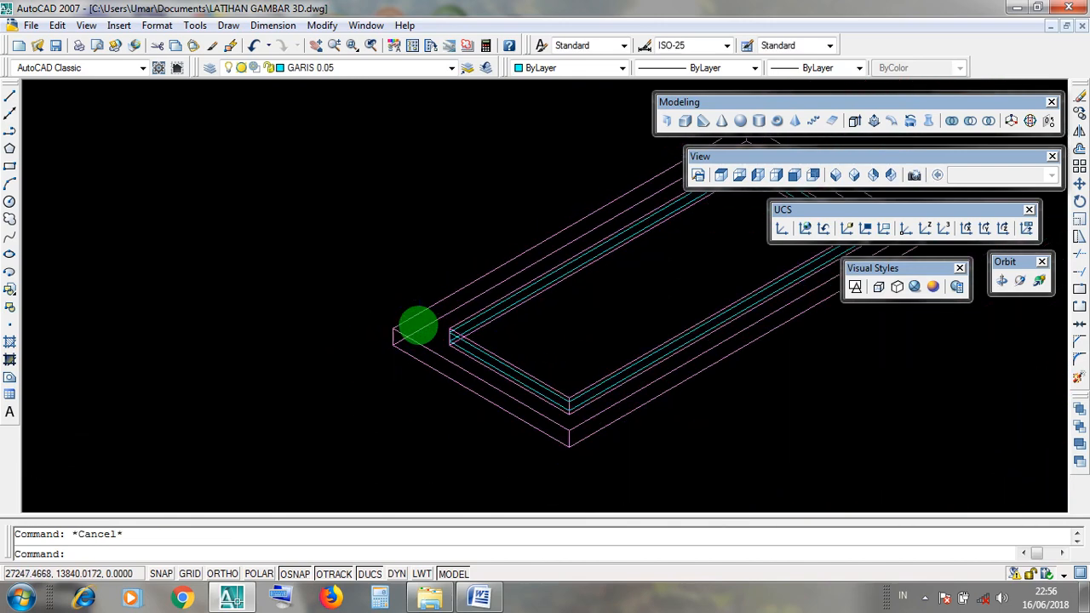
middle_drag(351, 367, 536, 233)
click(207, 340)
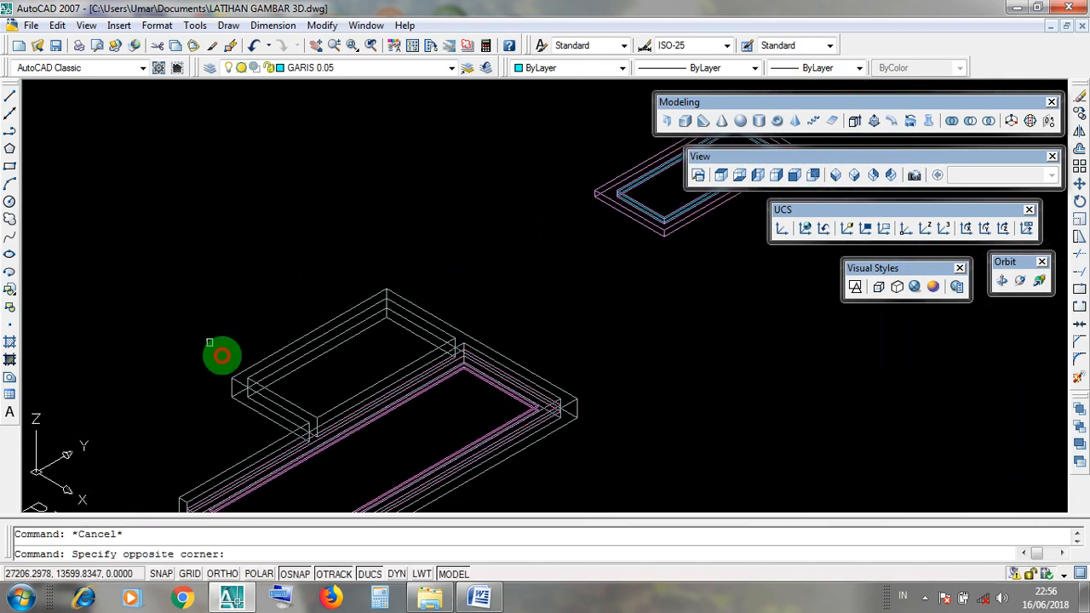
click(271, 407)
click(220, 350)
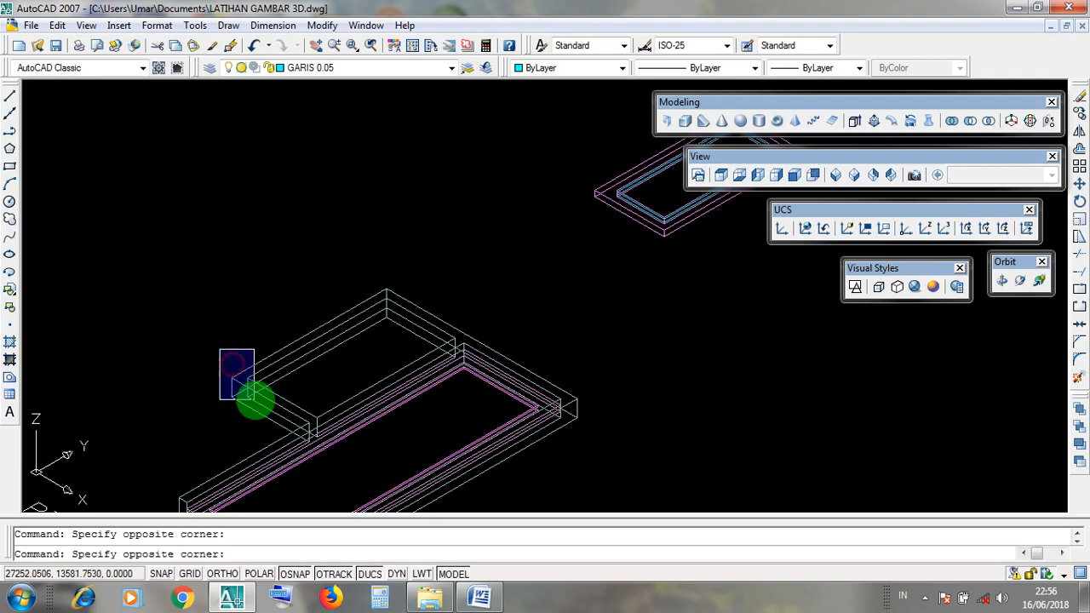
click(221, 361)
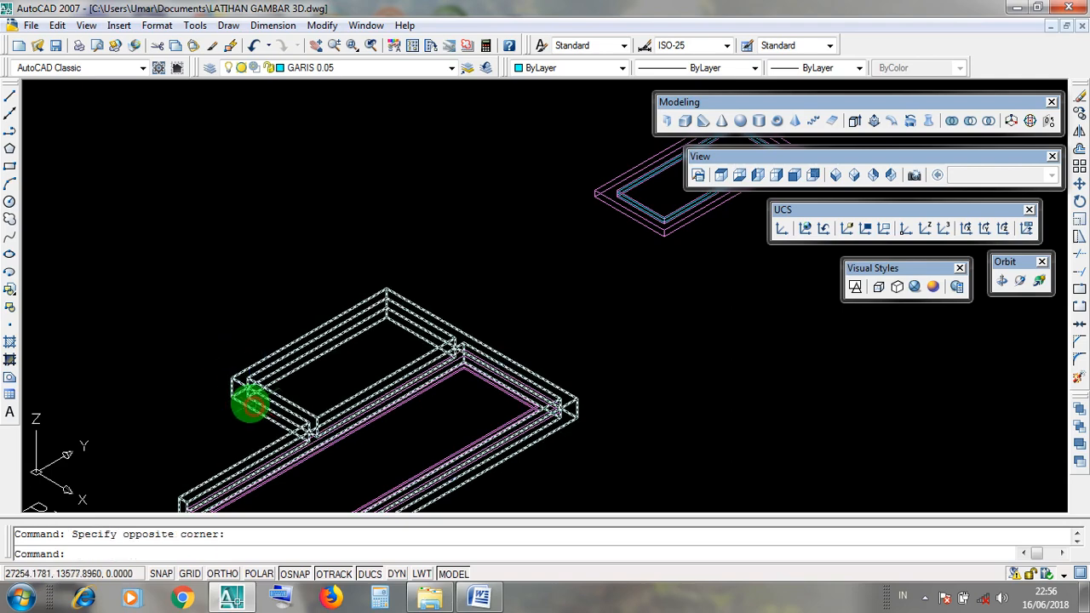
scroll(249, 392, up, 3)
scroll(246, 401, up, 3)
scroll(246, 369, up, 2)
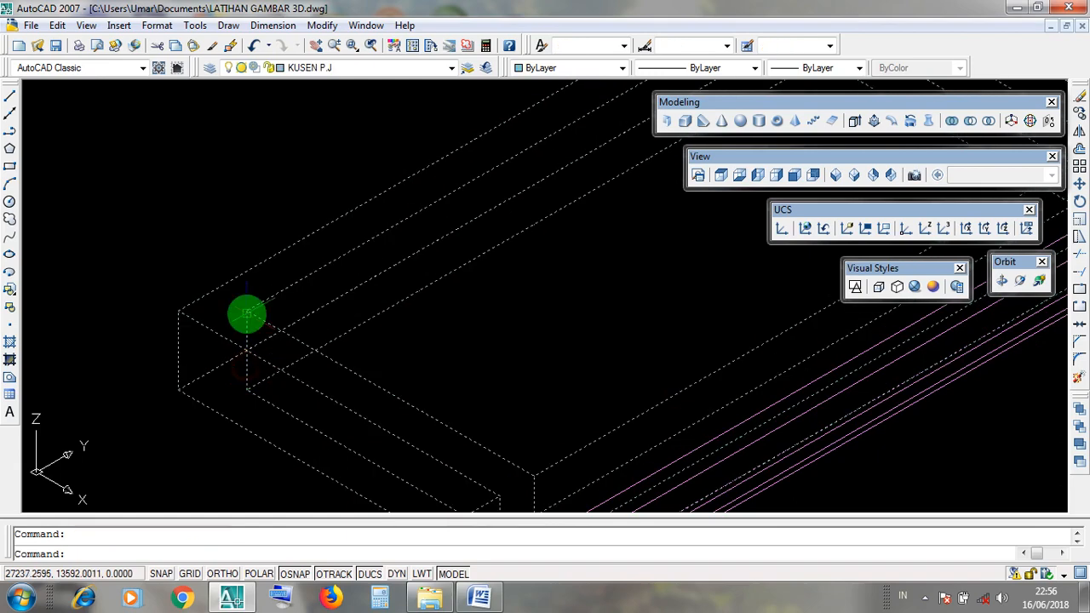
- Inspect the vertical edge at the inner corner of the frame's window opening up close, against the whole unit
key(Escape)
scroll(273, 280, up, 4)
drag(397, 226, 426, 417)
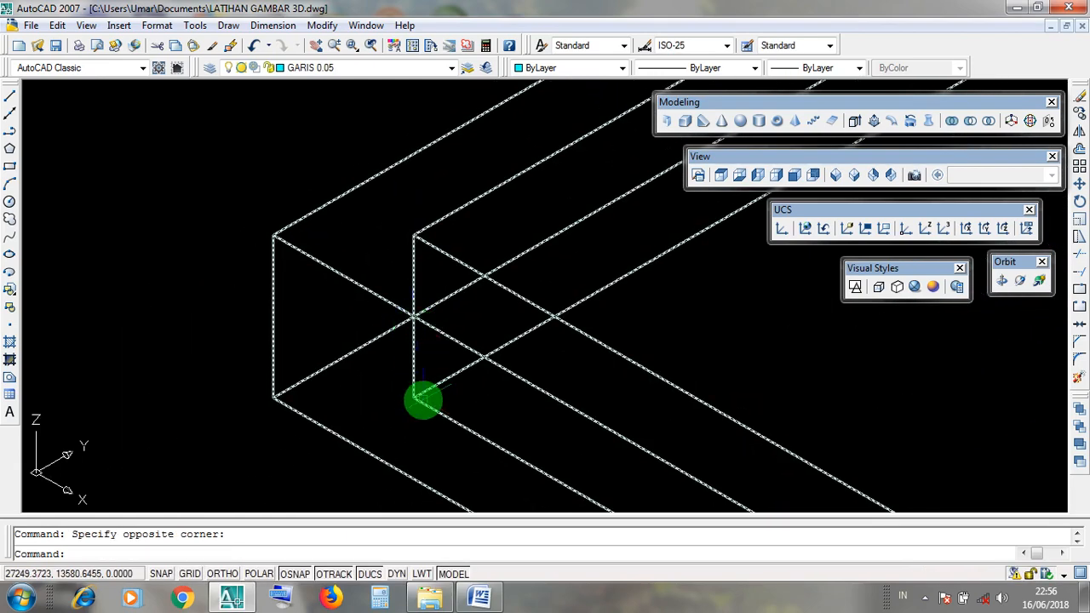
scroll(421, 398, down, 5)
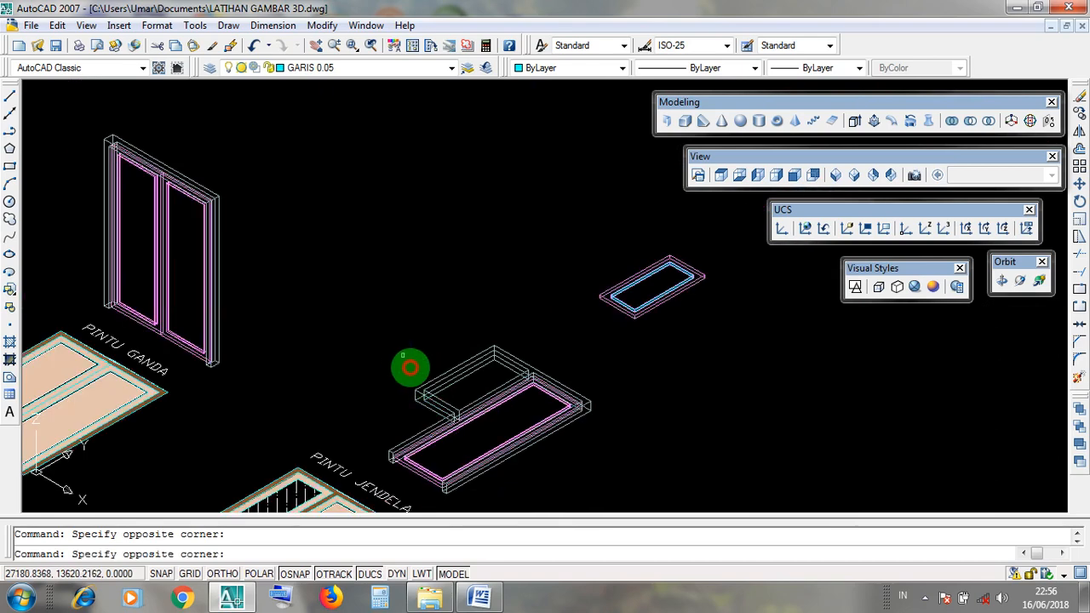
click(402, 352)
click(482, 368)
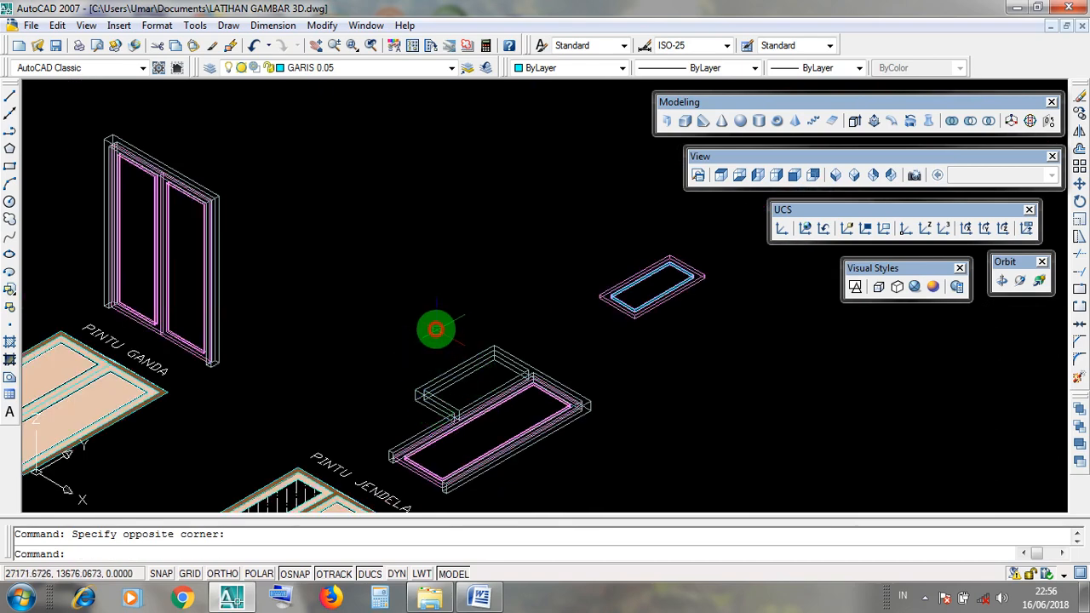
scroll(673, 320, up, 2)
click(673, 321)
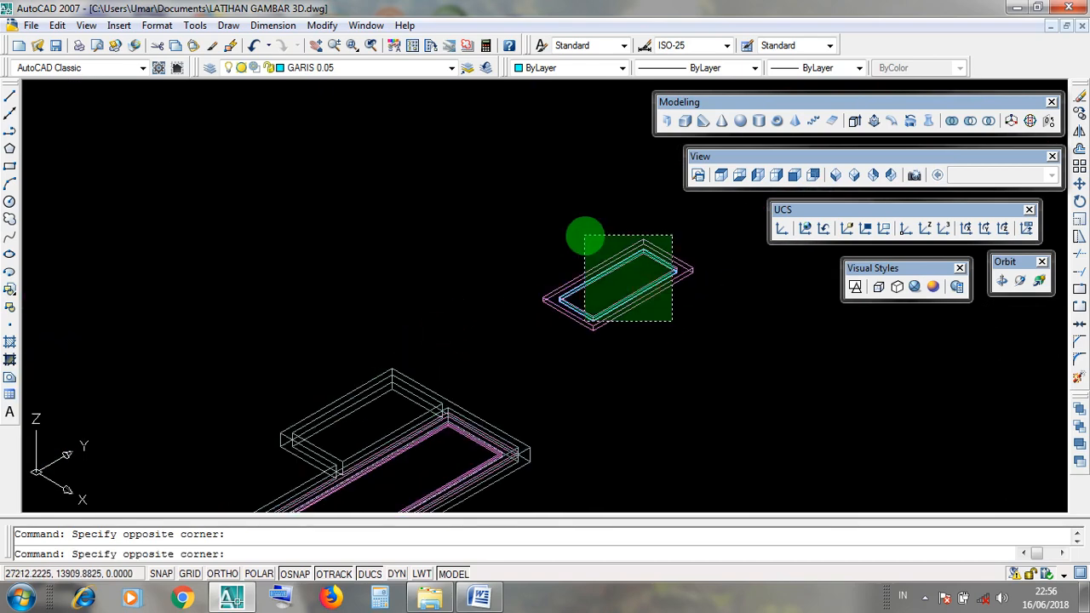
click(585, 236)
key(Escape)
click(293, 416)
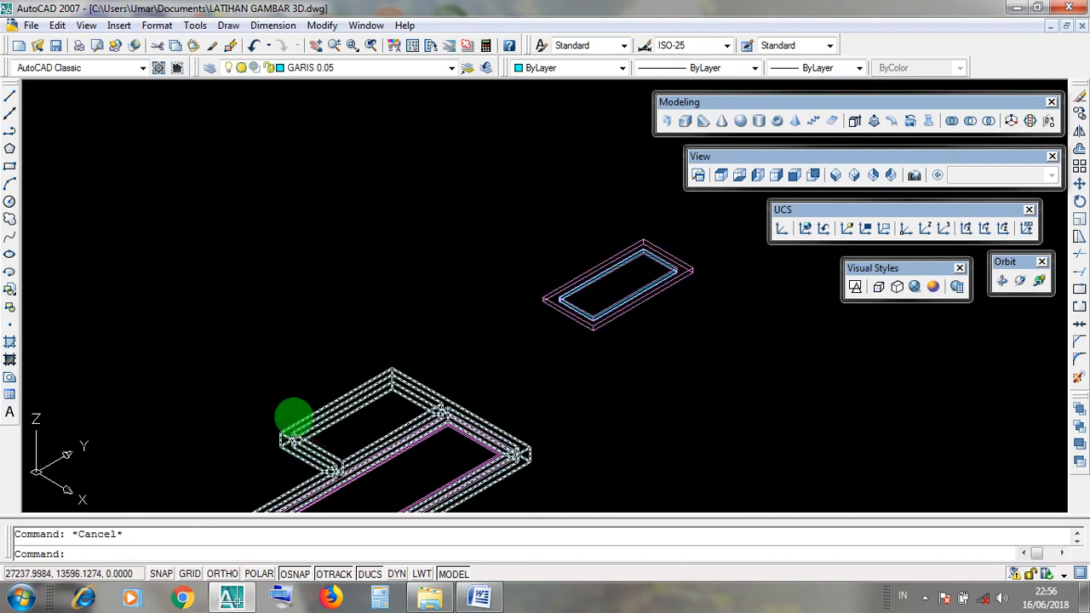
click(324, 25)
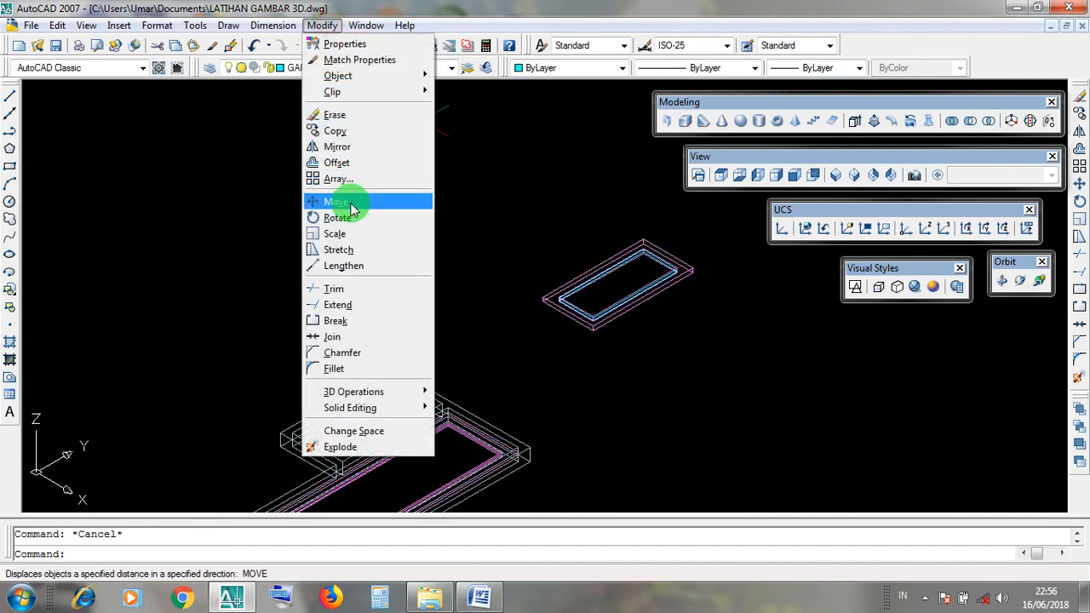
click(509, 223)
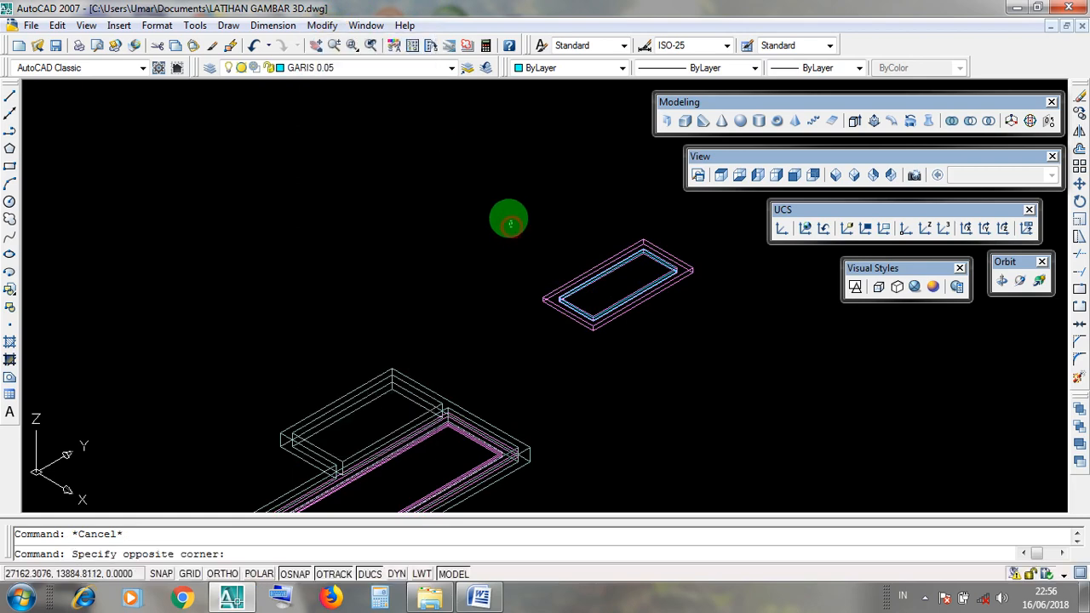
- Select the separate window sash together with its glass pane and start moving them
middle_drag(501, 206, 435, 224)
click(561, 349)
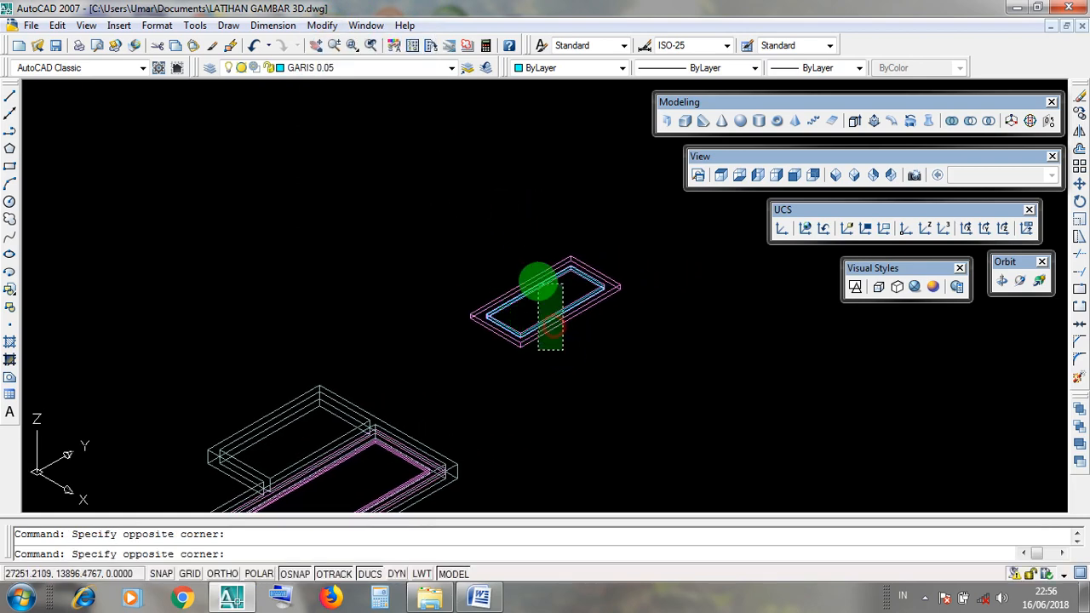
click(529, 261)
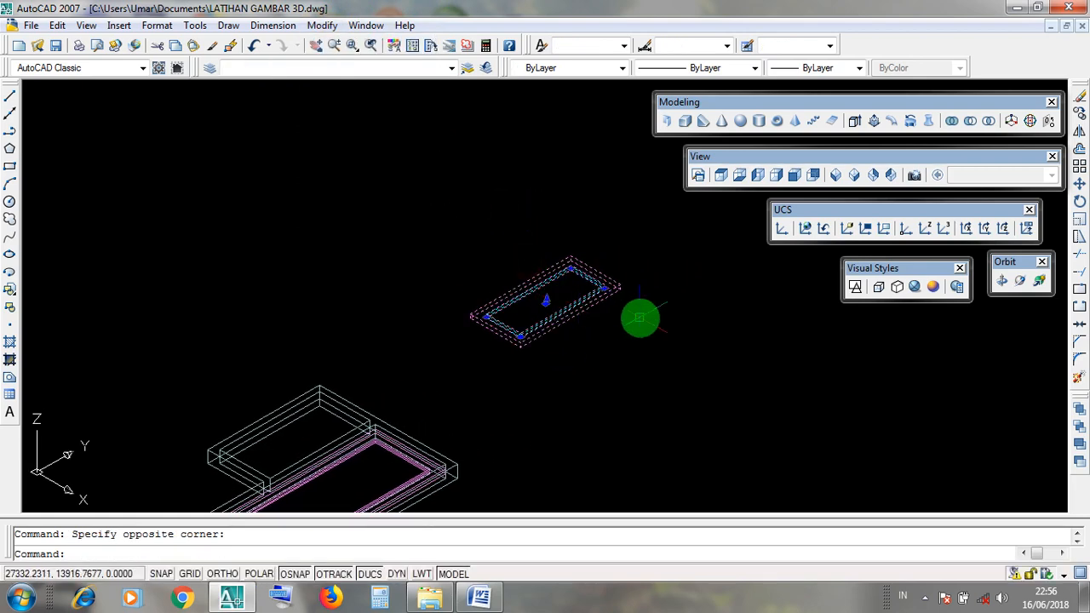
click(641, 316)
click(477, 275)
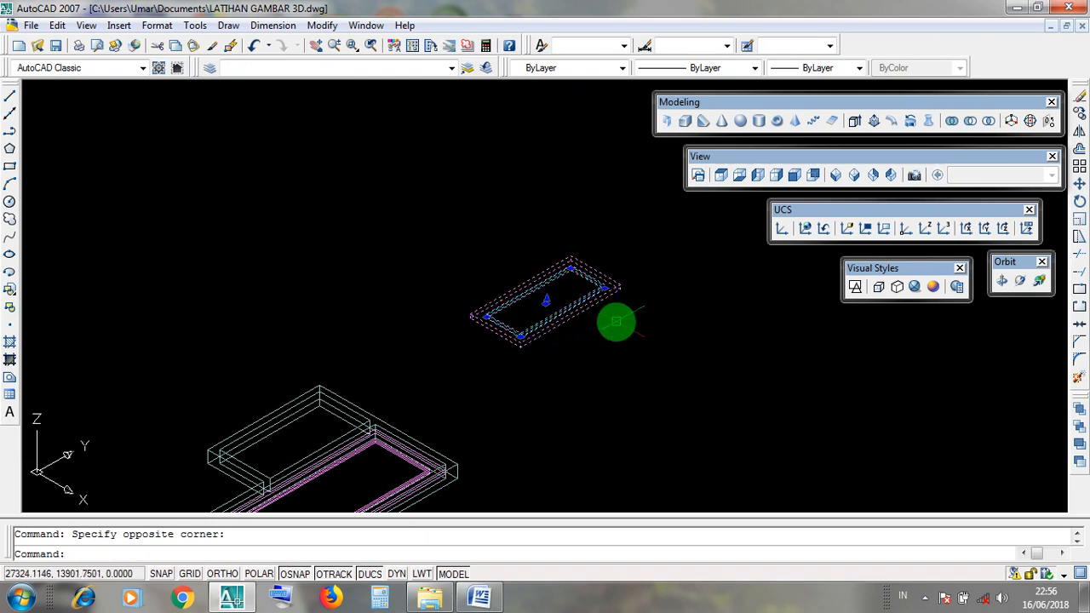
click(615, 322)
click(520, 288)
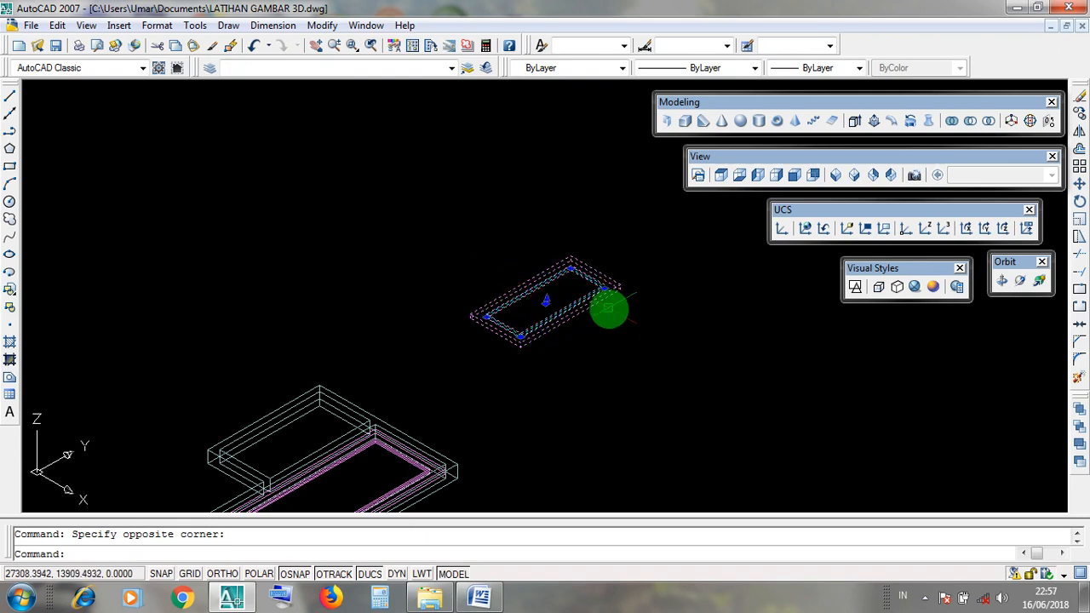
click(615, 309)
click(463, 269)
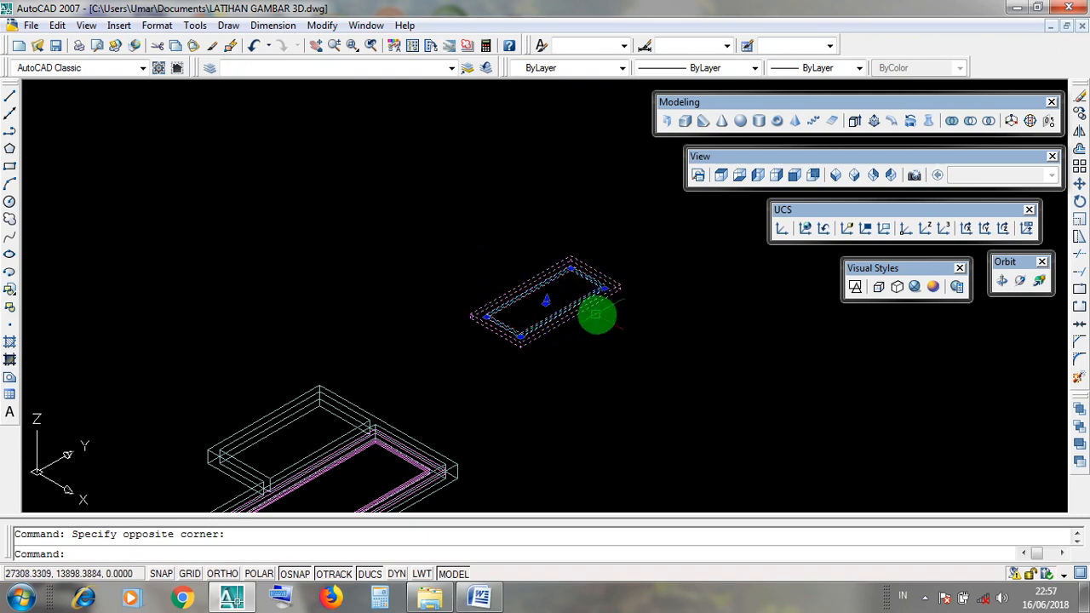
click(647, 313)
click(483, 274)
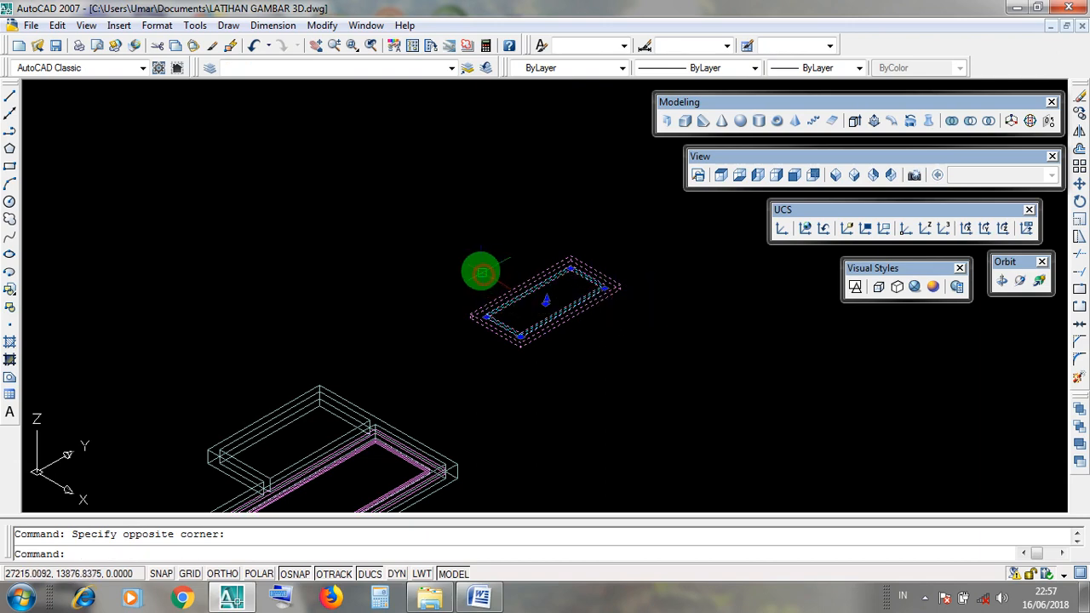
click(322, 26)
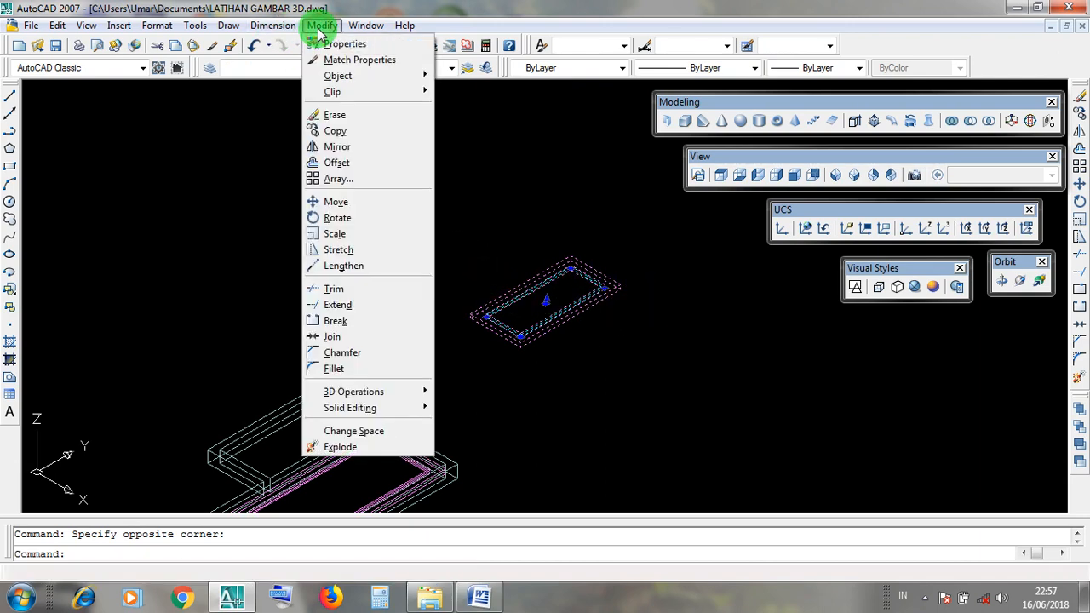
click(360, 207)
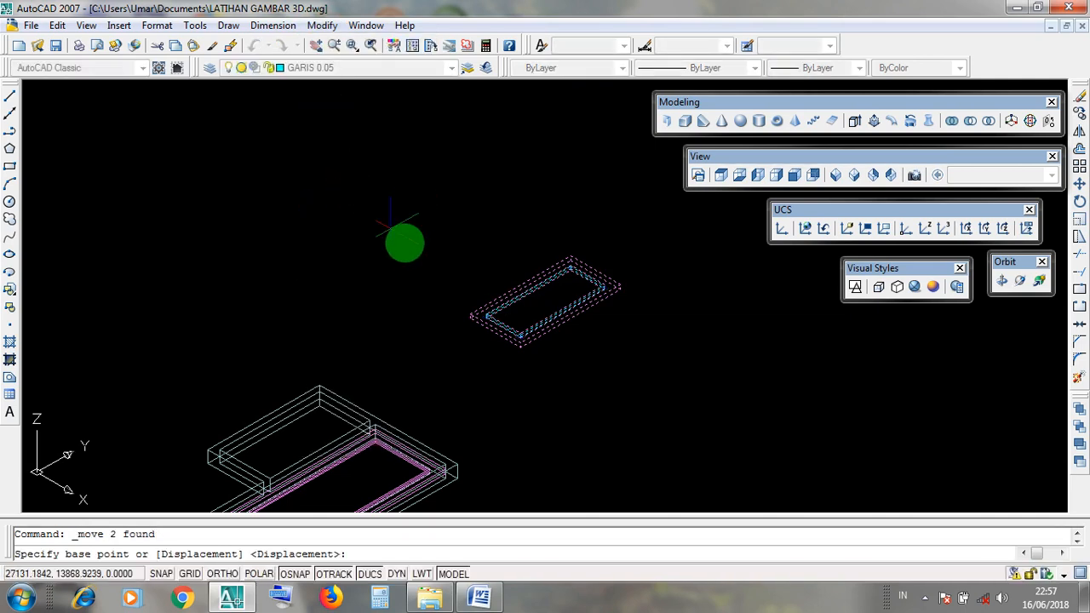
- Set the base point of the move at the midpoint of the vertical edge on the sash's outer corner
scroll(450, 302, up, 3)
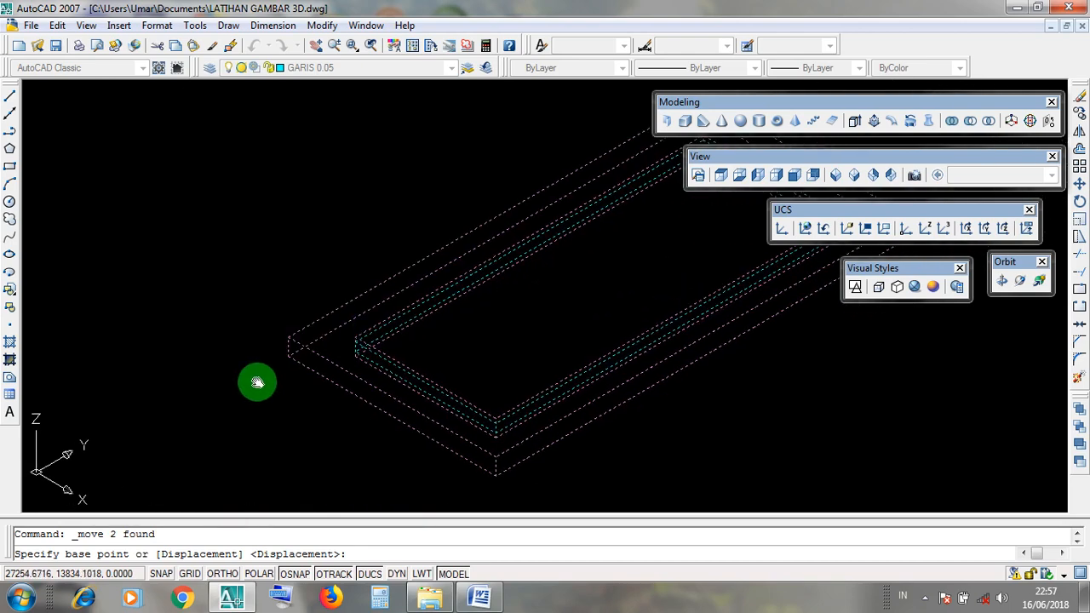
scroll(254, 381, down, 2)
scroll(254, 382, up, 4)
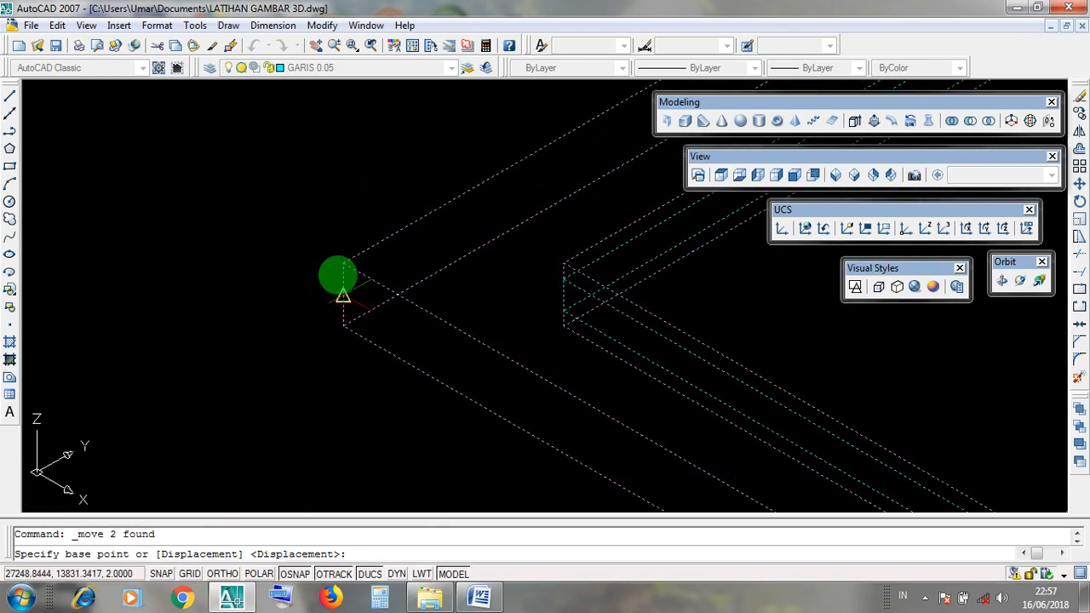
middle_drag(337, 278, 315, 312)
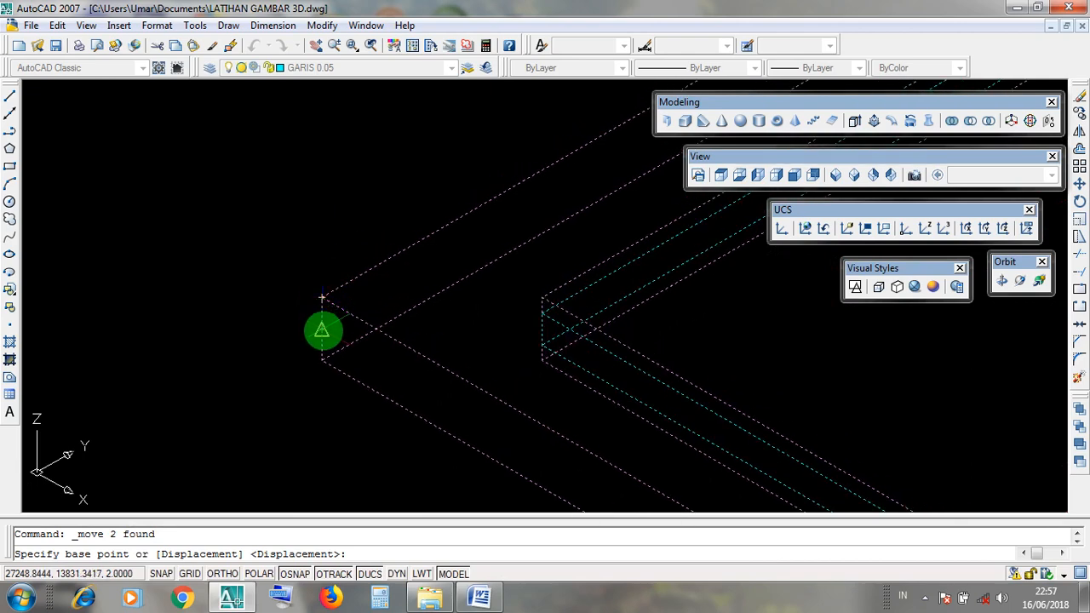
scroll(322, 330, down, 4)
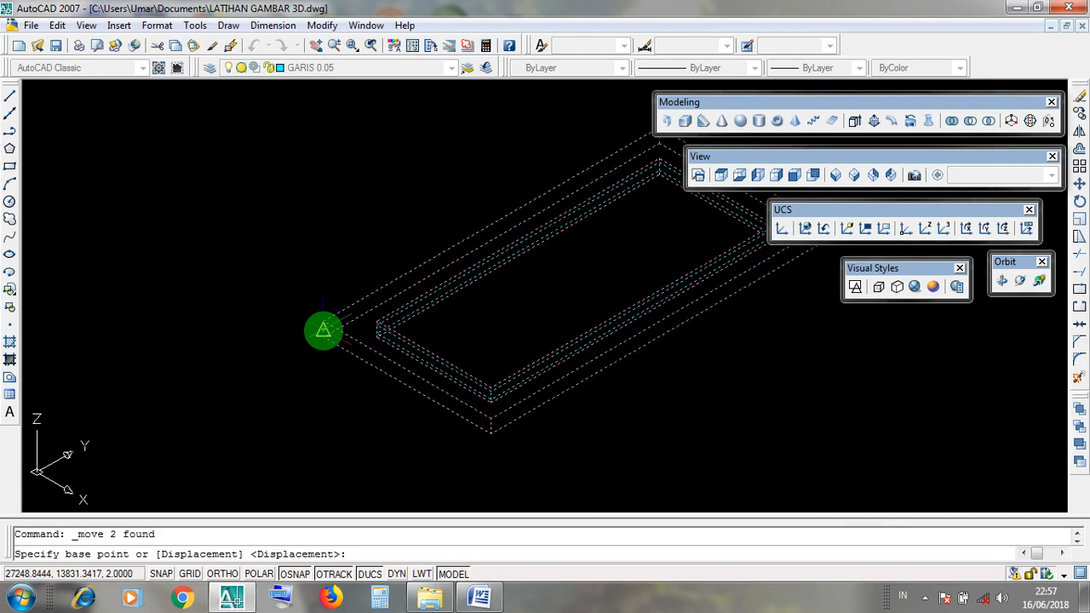
scroll(324, 330, up, 4)
scroll(322, 331, up, 2)
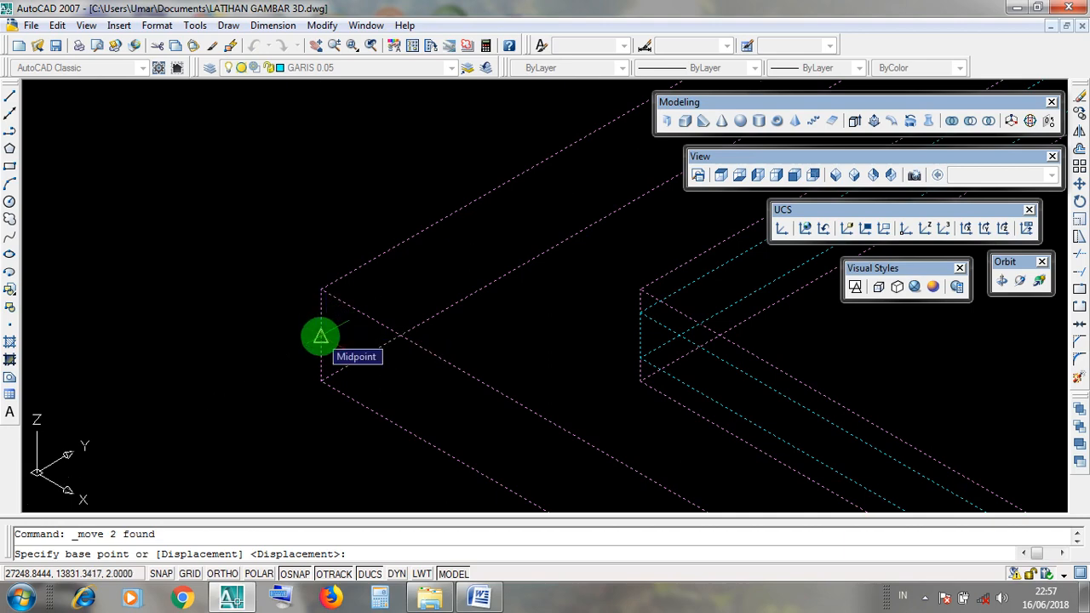
click(321, 336)
- Place the glazed sash in the frame's window opening, snapping to the midpoint of the vertical edge at the opening's inner corner
scroll(324, 335, down, 5)
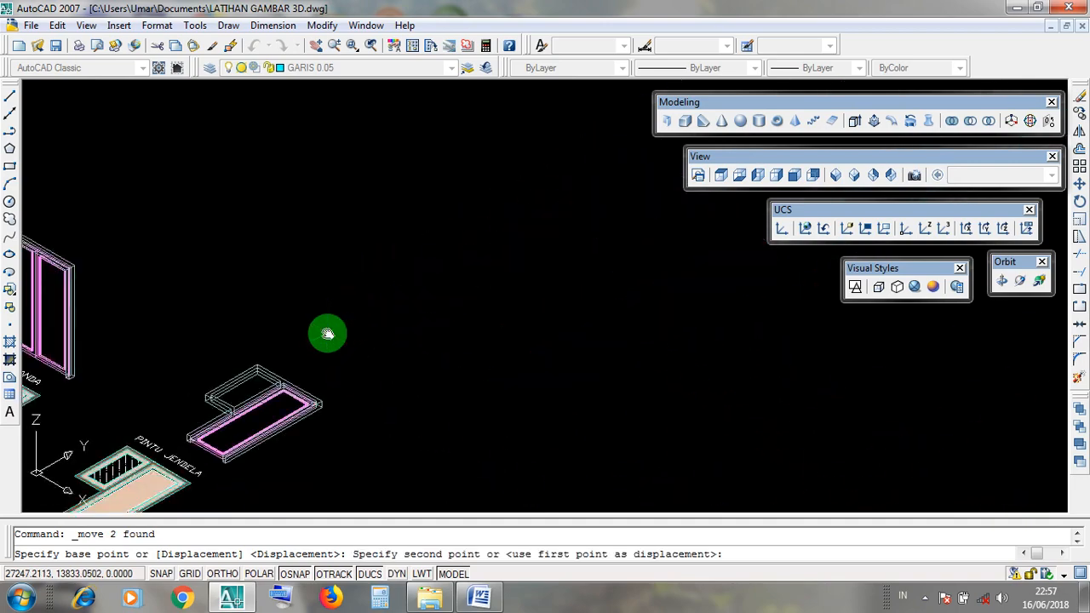
middle_drag(327, 333, 404, 279)
scroll(305, 302, up, 4)
scroll(287, 351, up, 2)
middle_drag(287, 327, 292, 275)
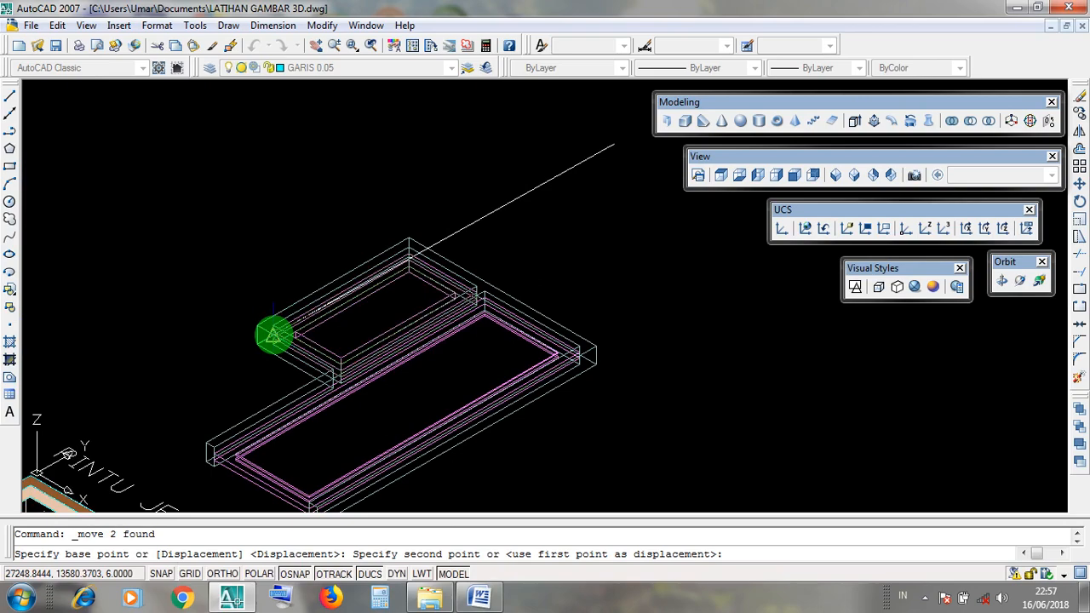
scroll(273, 335, up, 4)
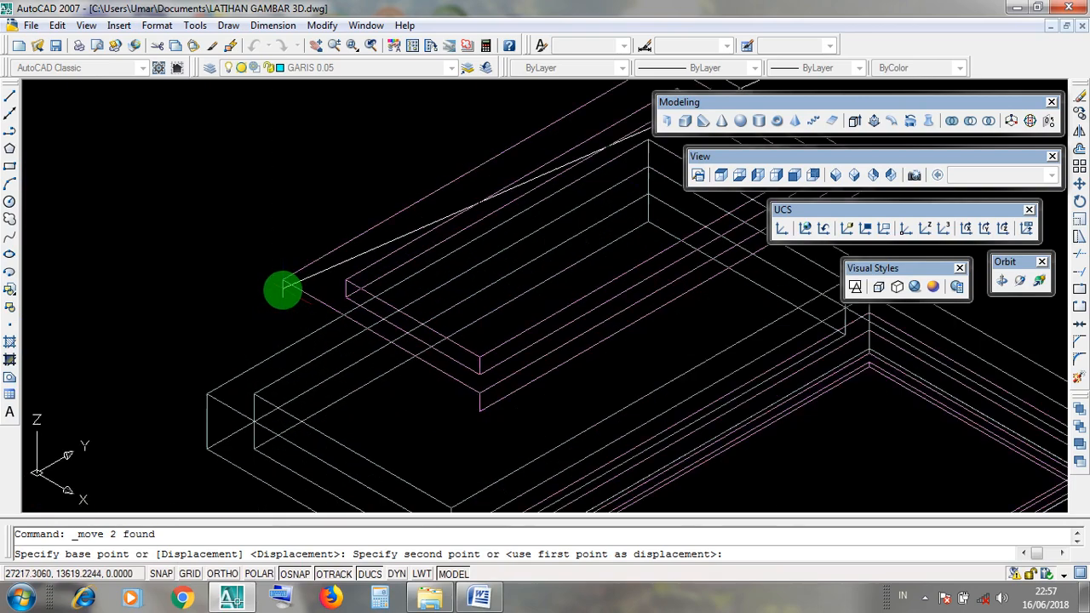
scroll(270, 329, up, 2)
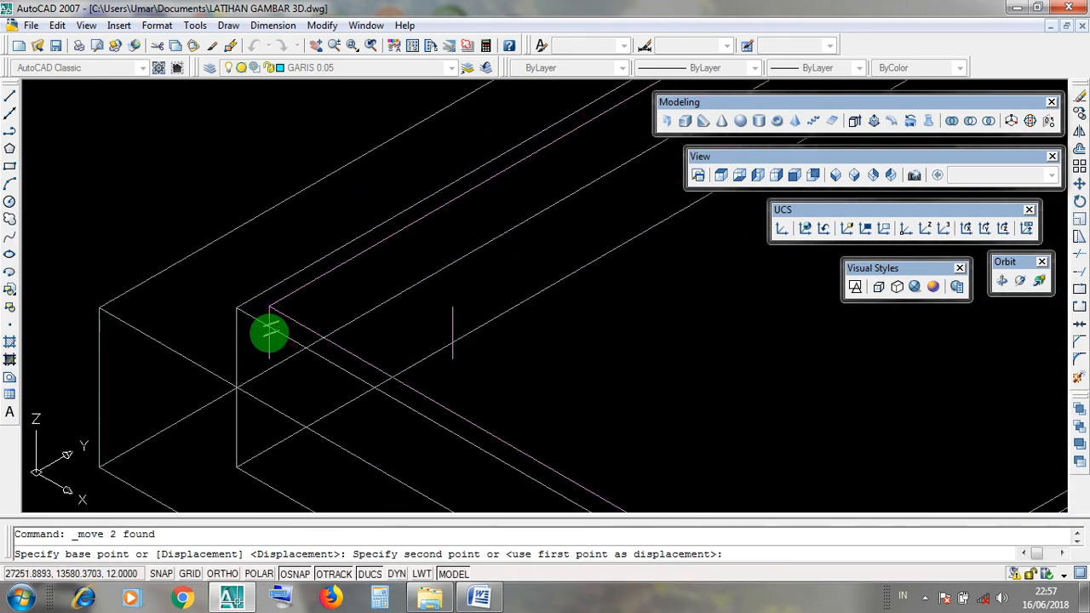
middle_drag(268, 333, 282, 292)
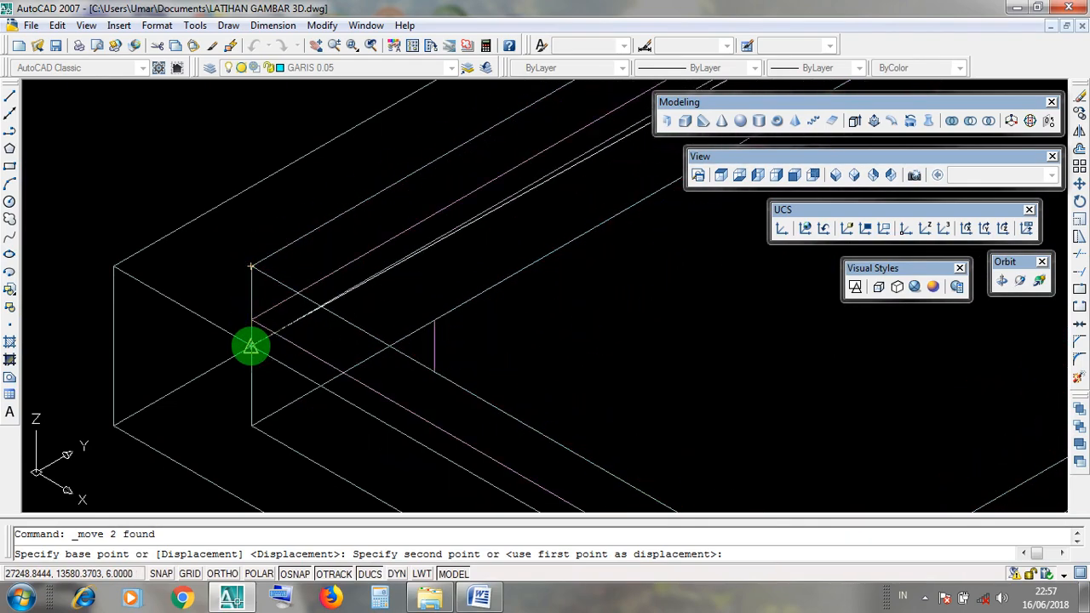
scroll(252, 296, down, 5)
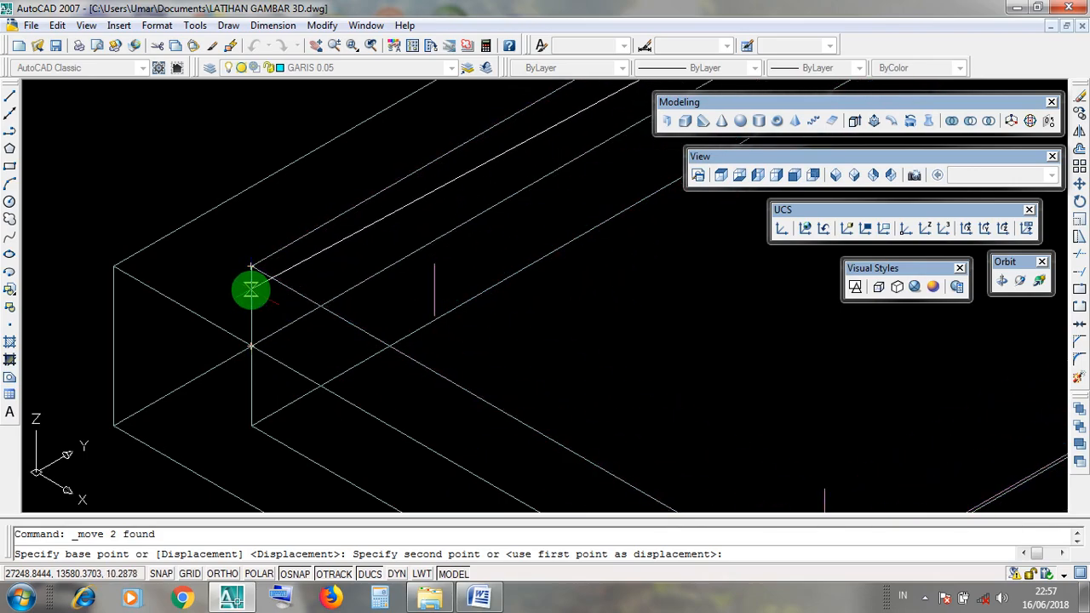
scroll(252, 292, up, 5)
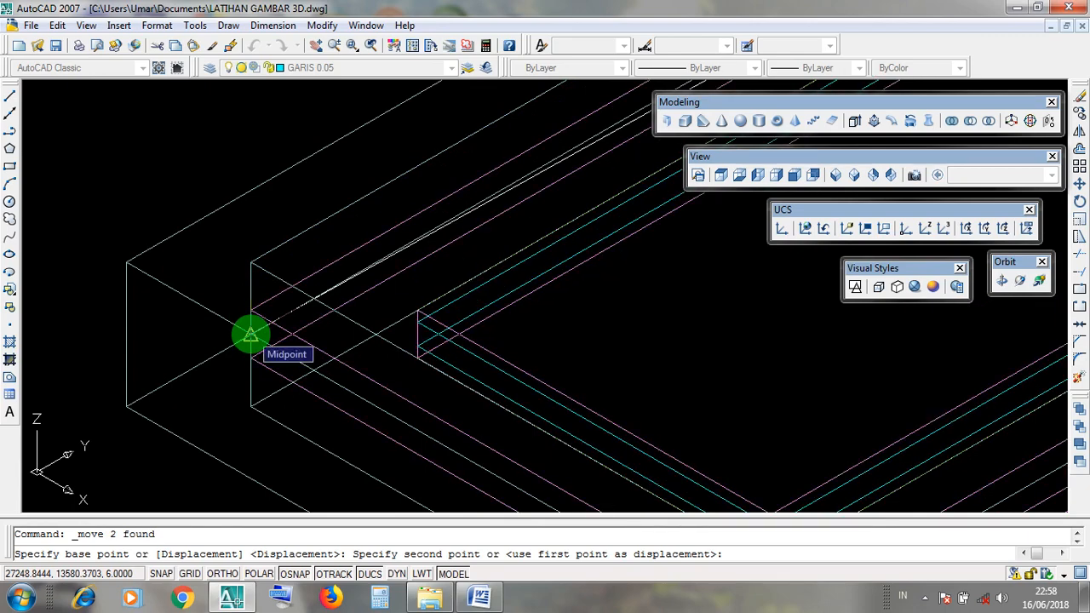
click(250, 335)
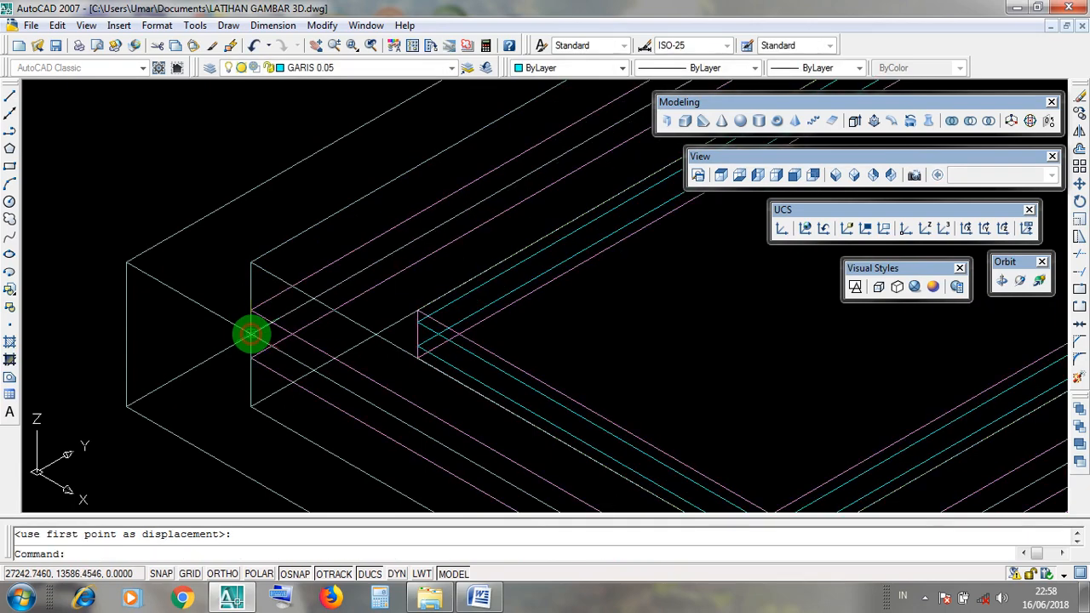
- Display the assembled door-and-window unit in the Realistic visual style and check the fitted door leaf and glazed sash
scroll(297, 343, down, 6)
scroll(350, 373, up, 5)
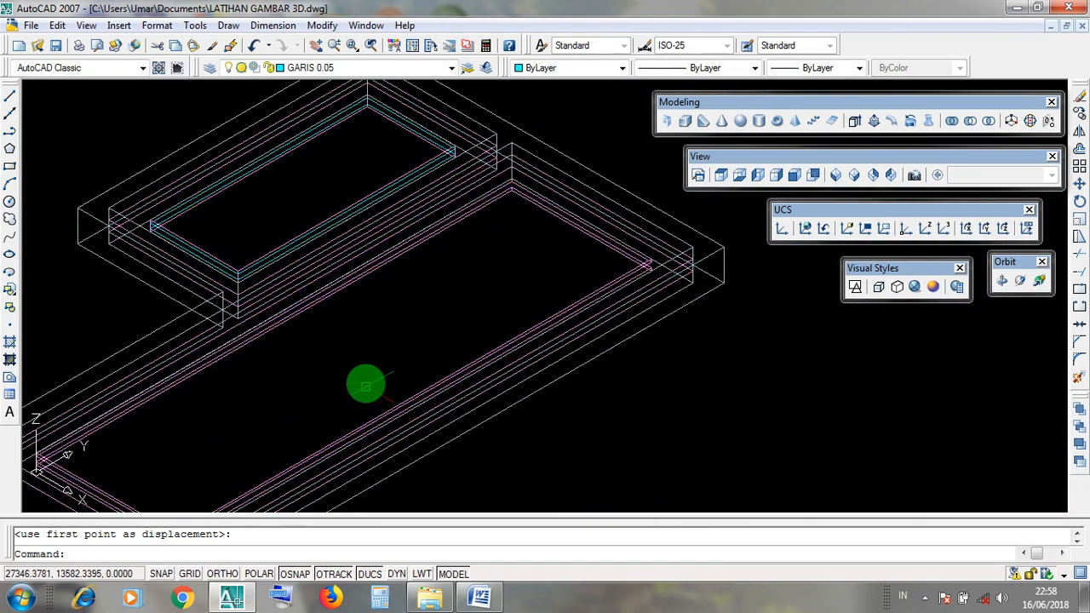
scroll(421, 355, down, 2)
click(581, 421)
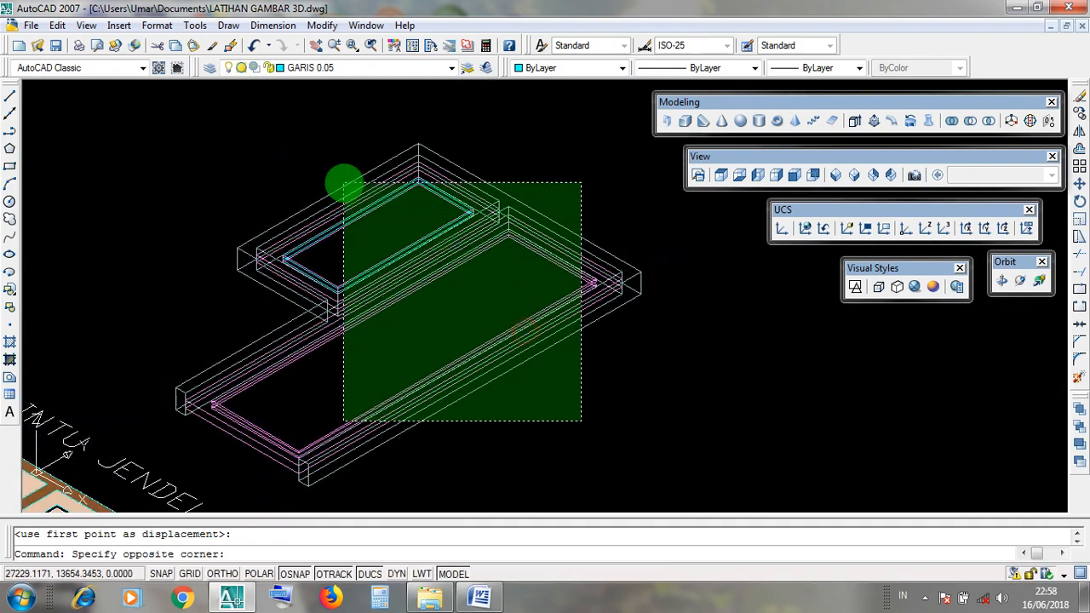
key(Escape)
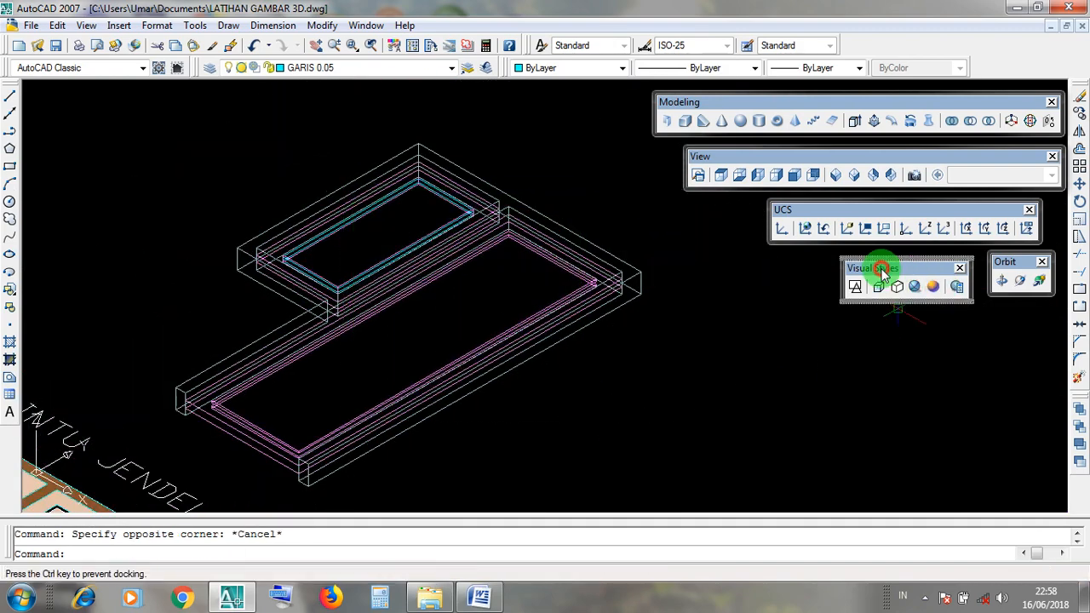
click(916, 288)
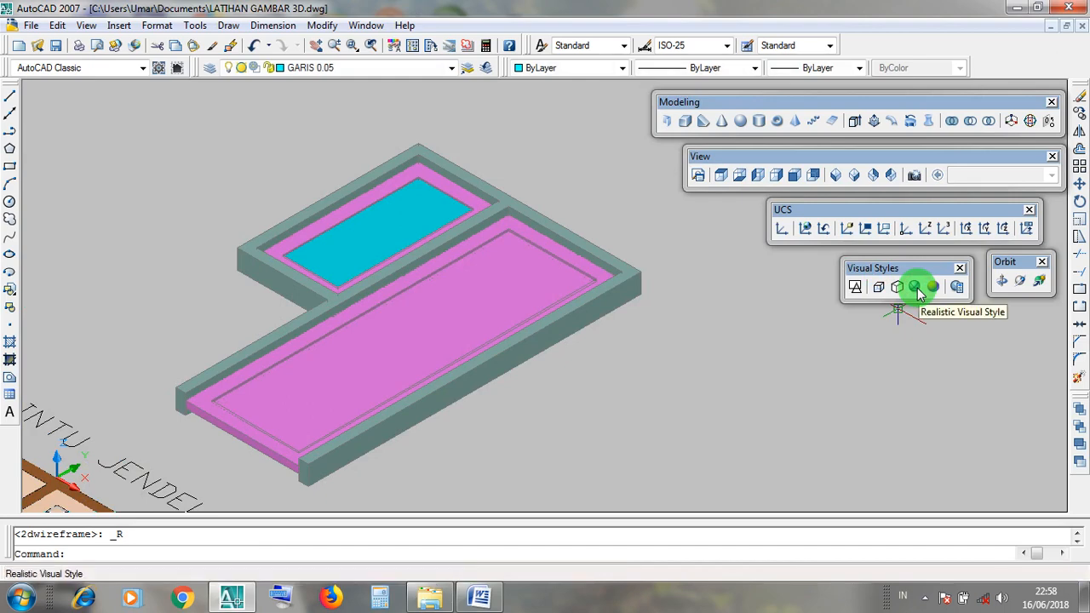
middle_drag(670, 365, 689, 384)
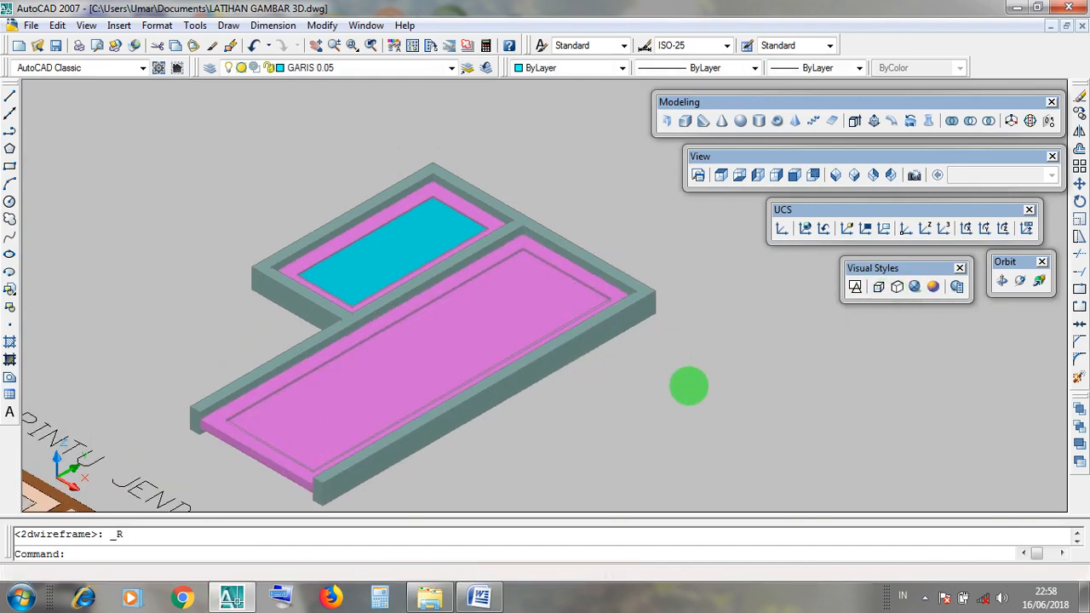
key(Escape)
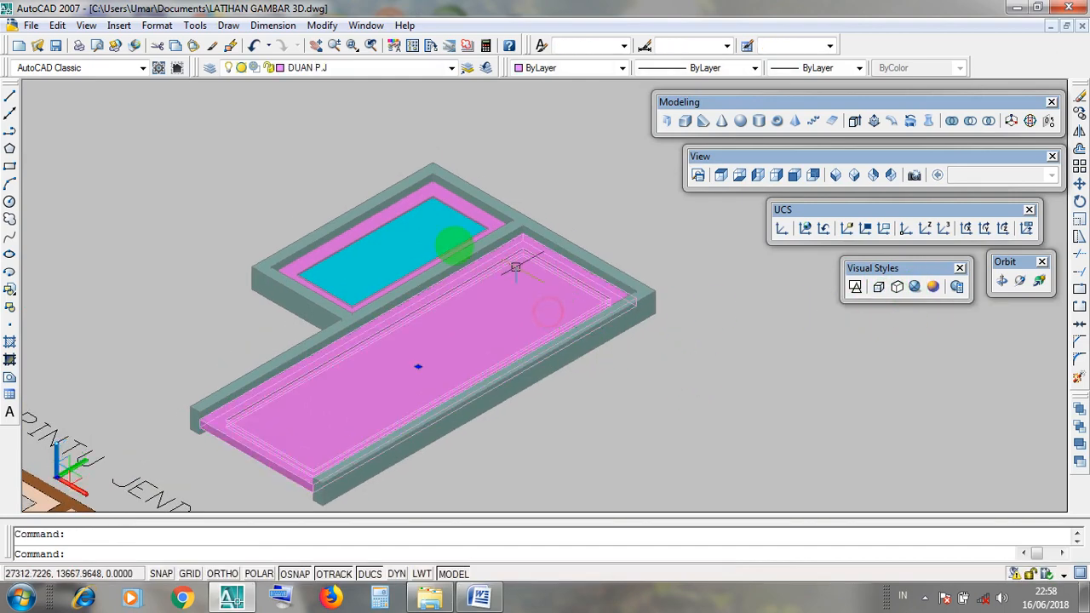
click(388, 255)
key(Escape)
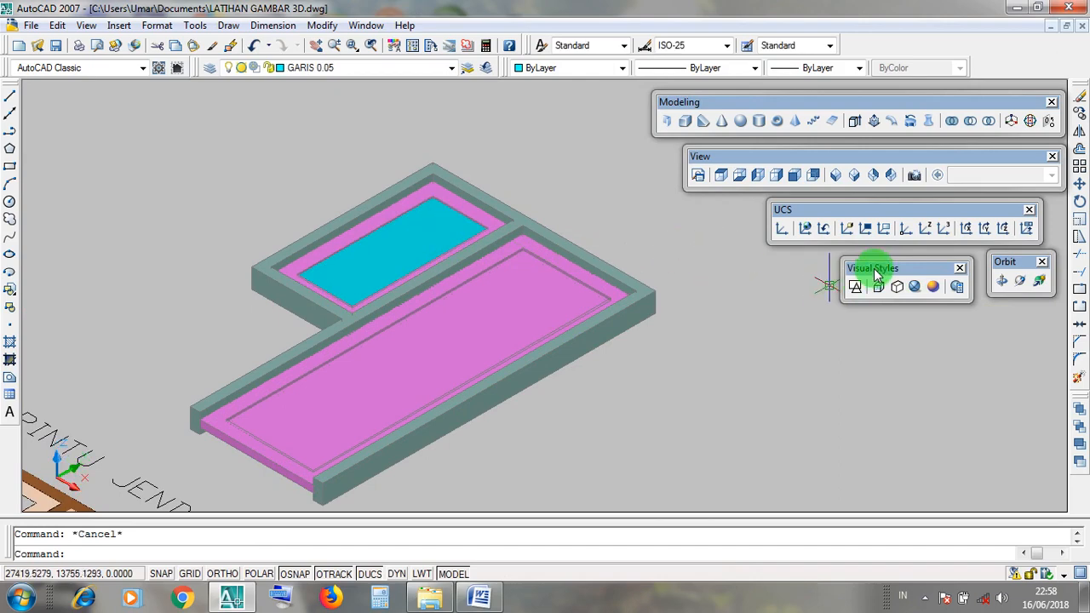
- Switch to the BELAJAR 3D 1 drawing and examine the finished door-and-window unit standing upright
click(855, 286)
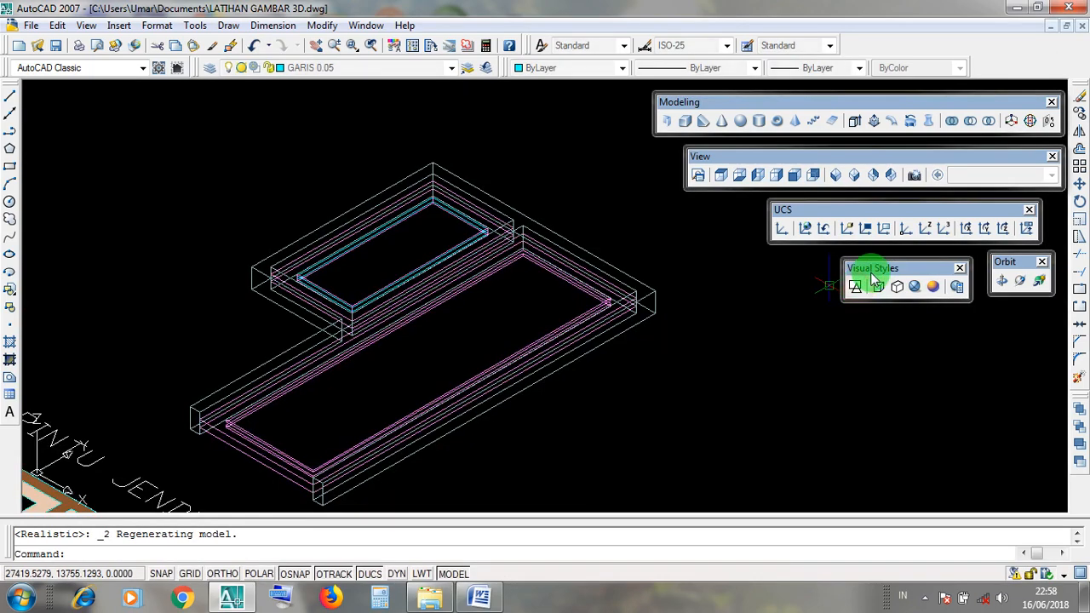
click(1050, 28)
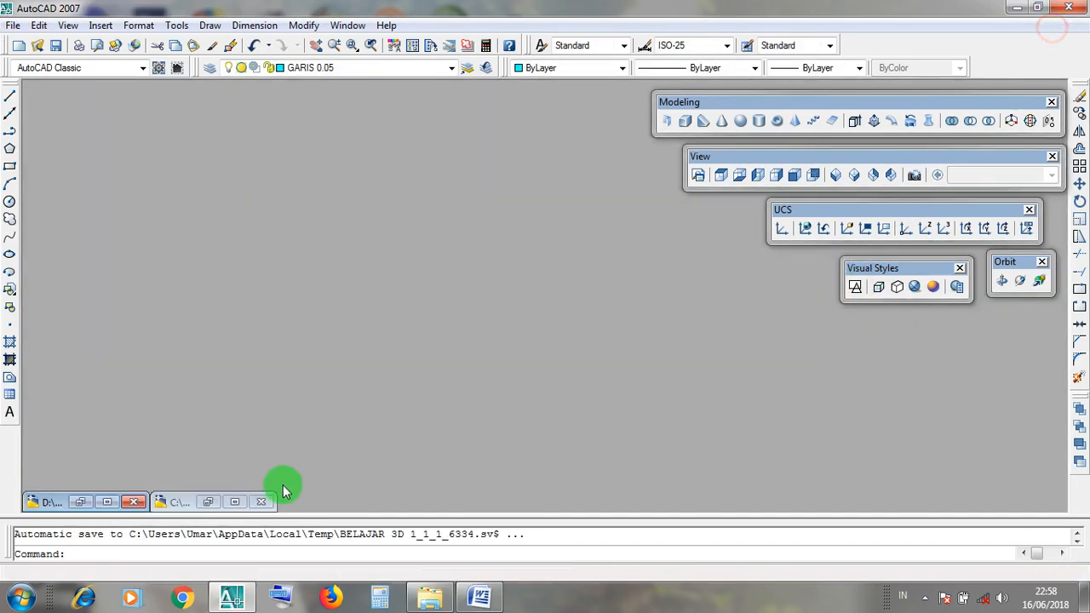
click(103, 502)
scroll(536, 344, down, 4)
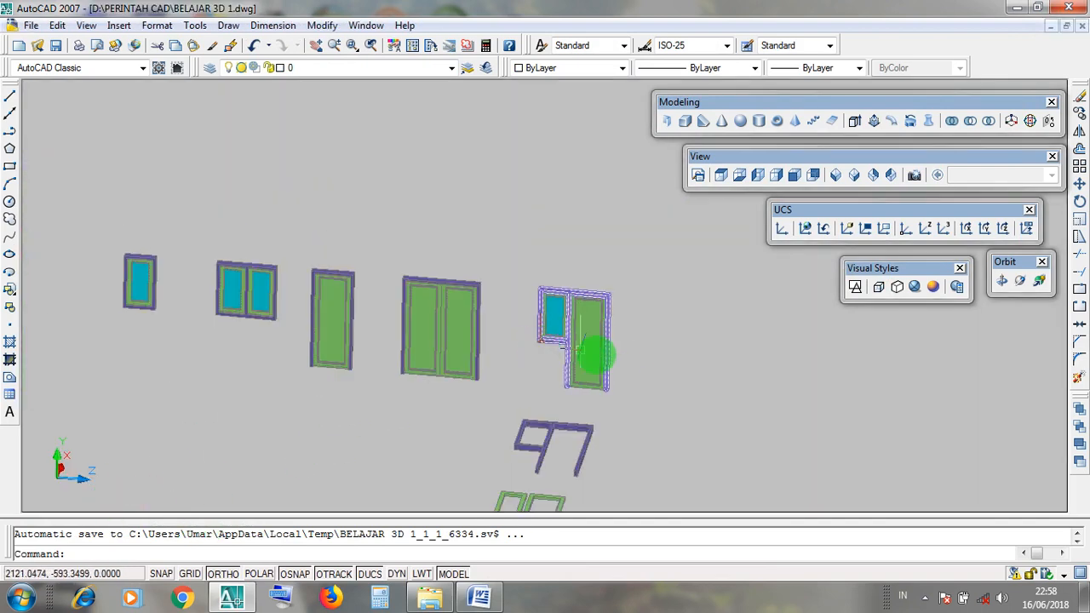
scroll(591, 356, up, 5)
middle_drag(631, 331, 593, 348)
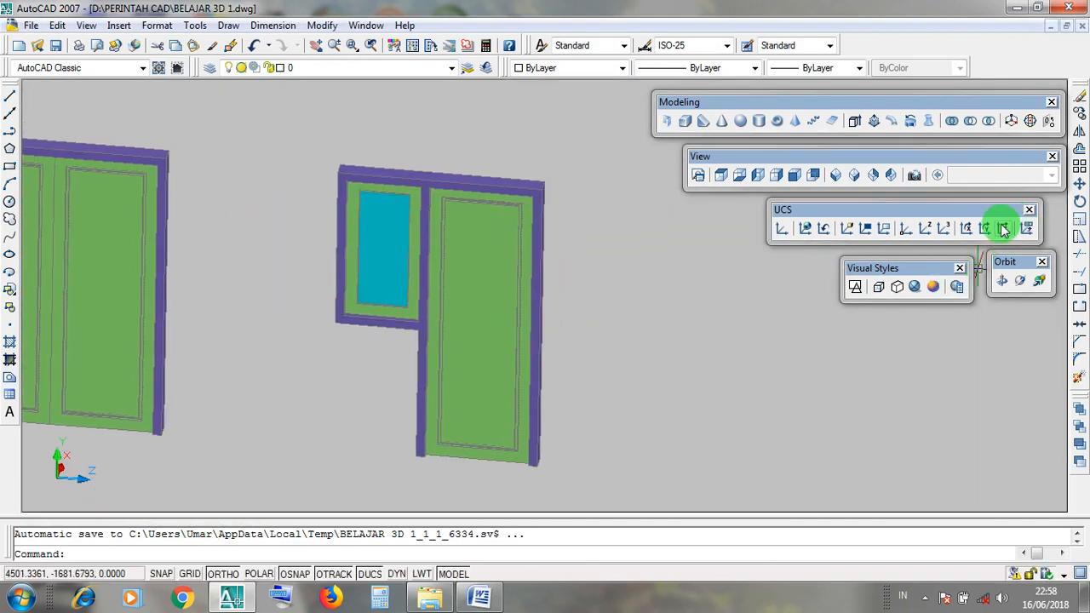
click(1021, 283)
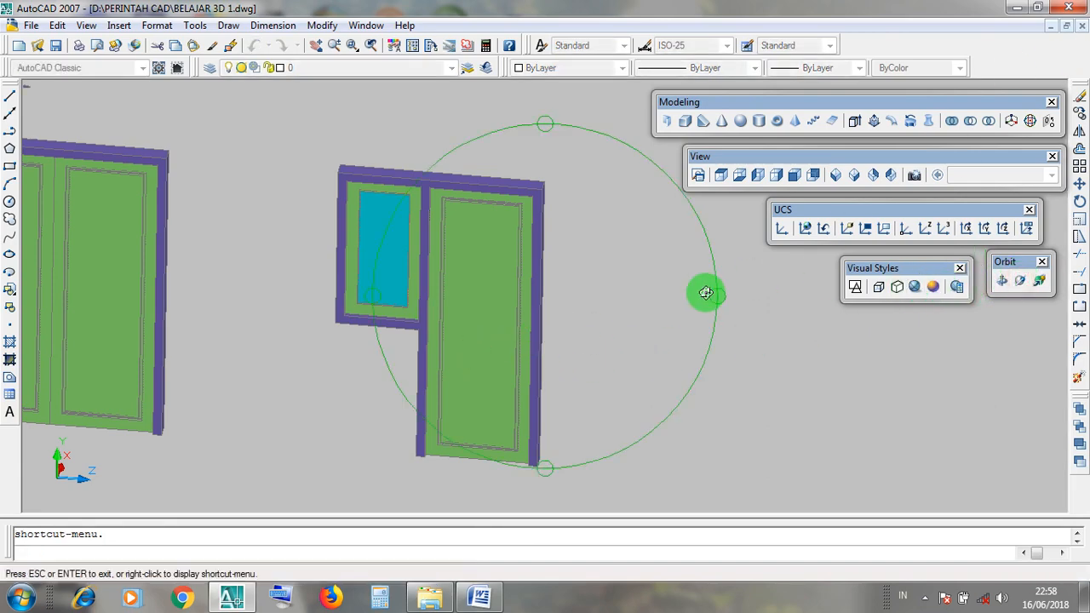
key(Escape)
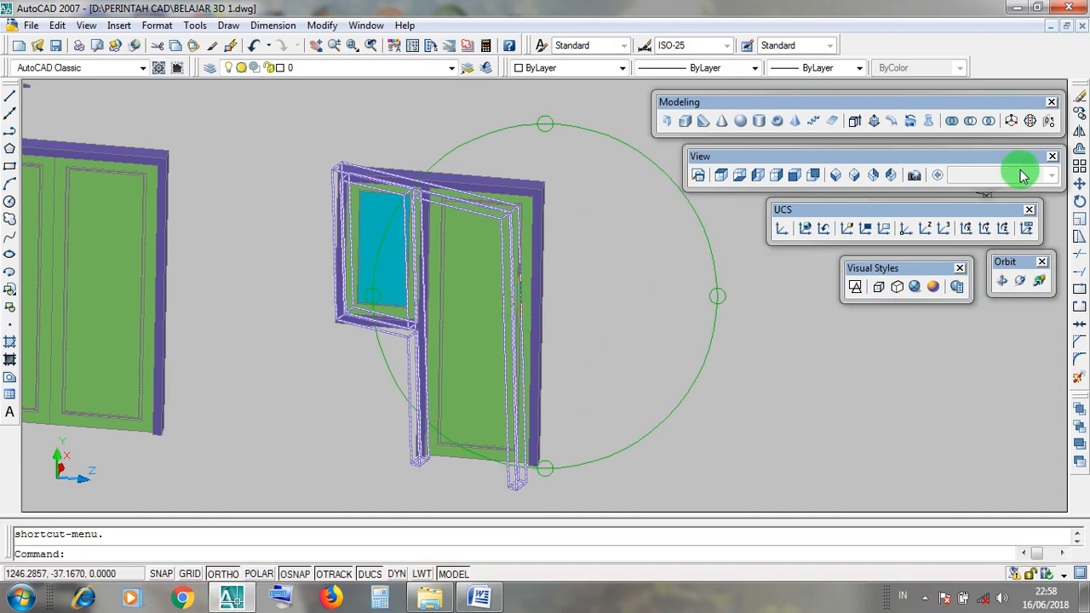
- Return to the LATIHAN GAMBAR 3D drawing, view the assembled unit in the Realistic visual style and restore 2D Wireframe
click(1053, 26)
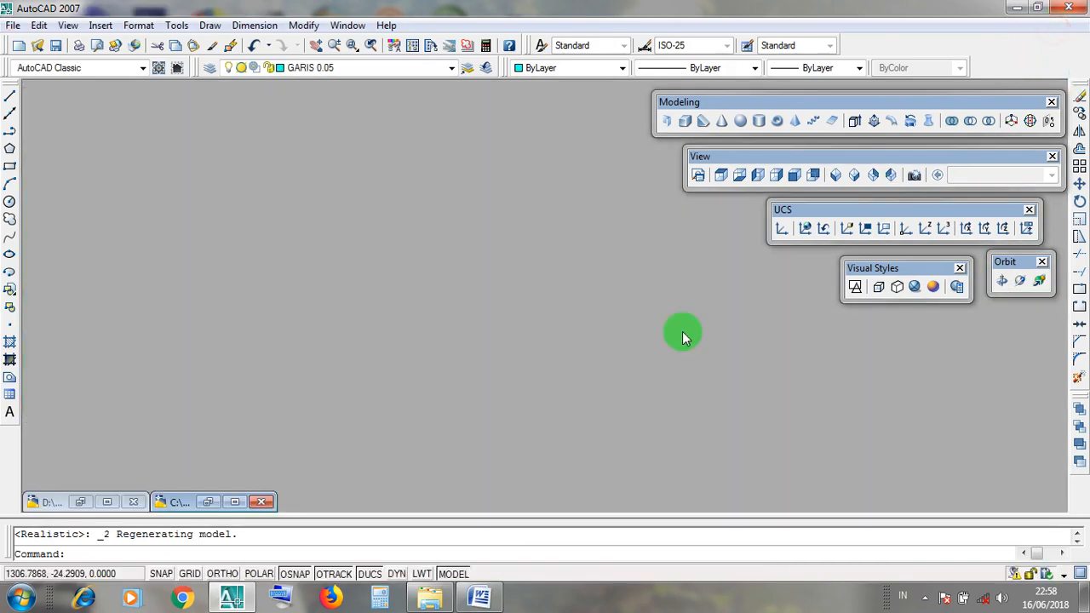
click(237, 502)
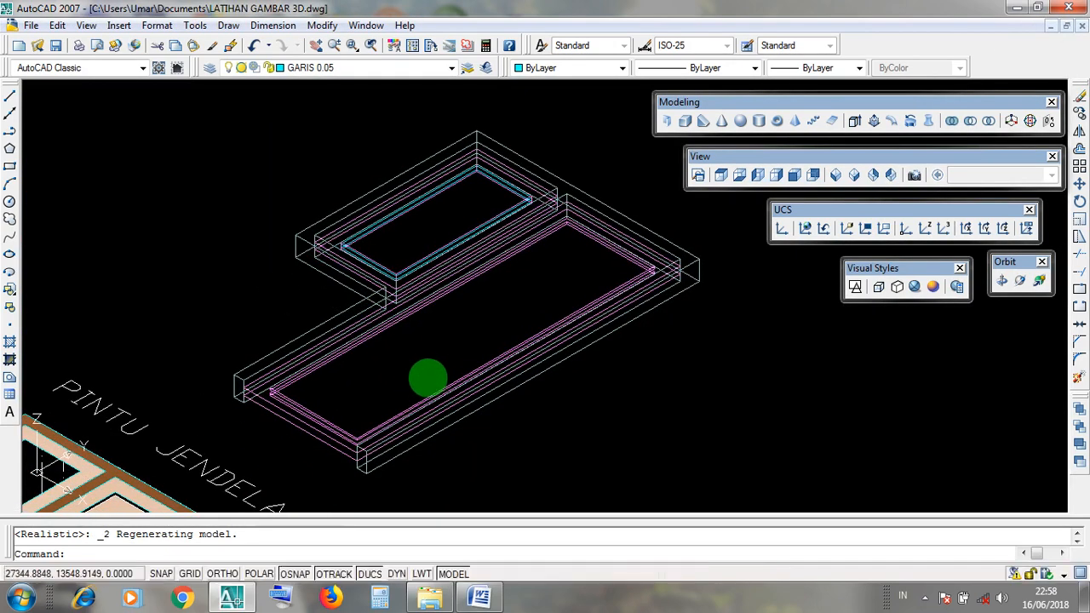
click(914, 287)
middle_drag(762, 319, 750, 365)
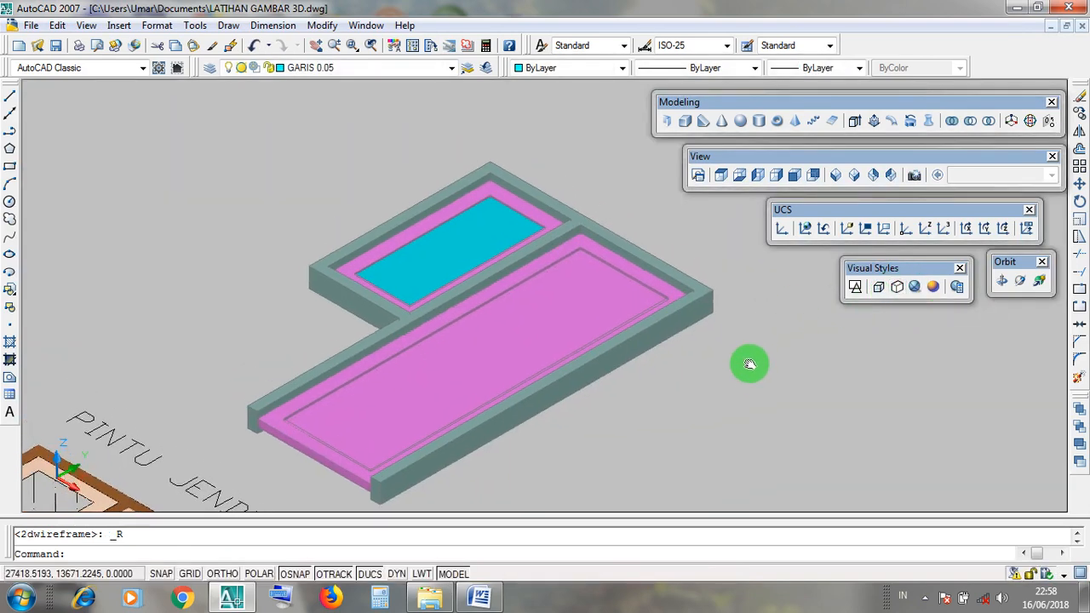
click(855, 288)
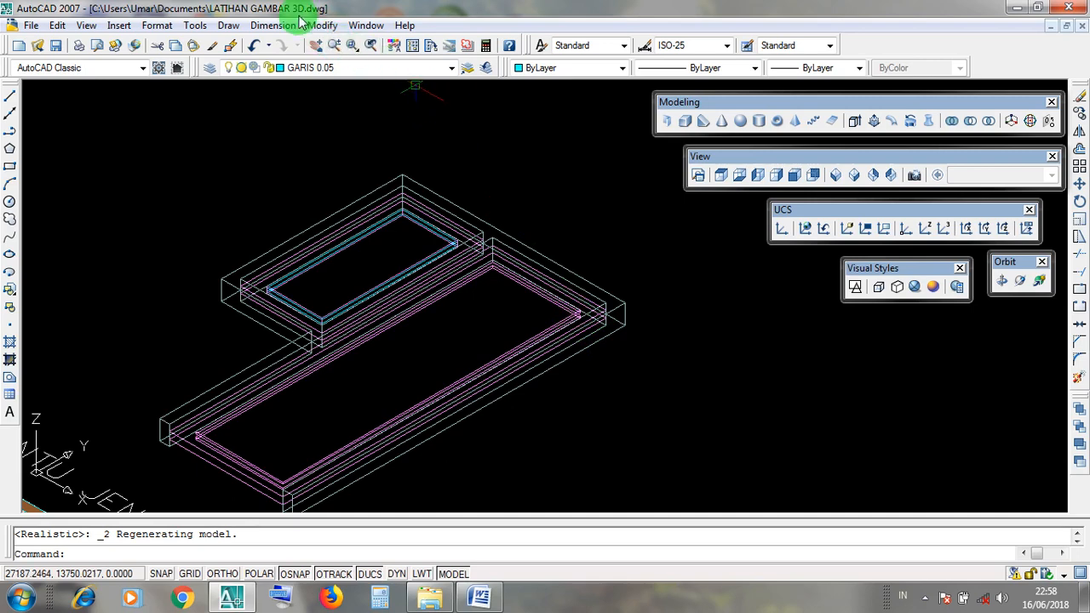
click(317, 26)
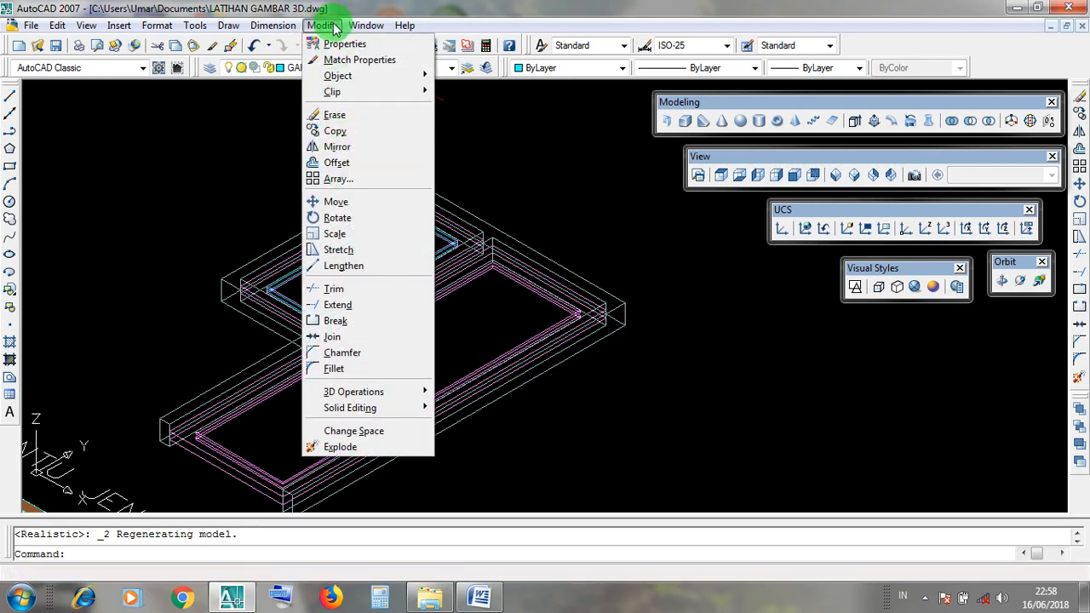
click(328, 28)
click(326, 27)
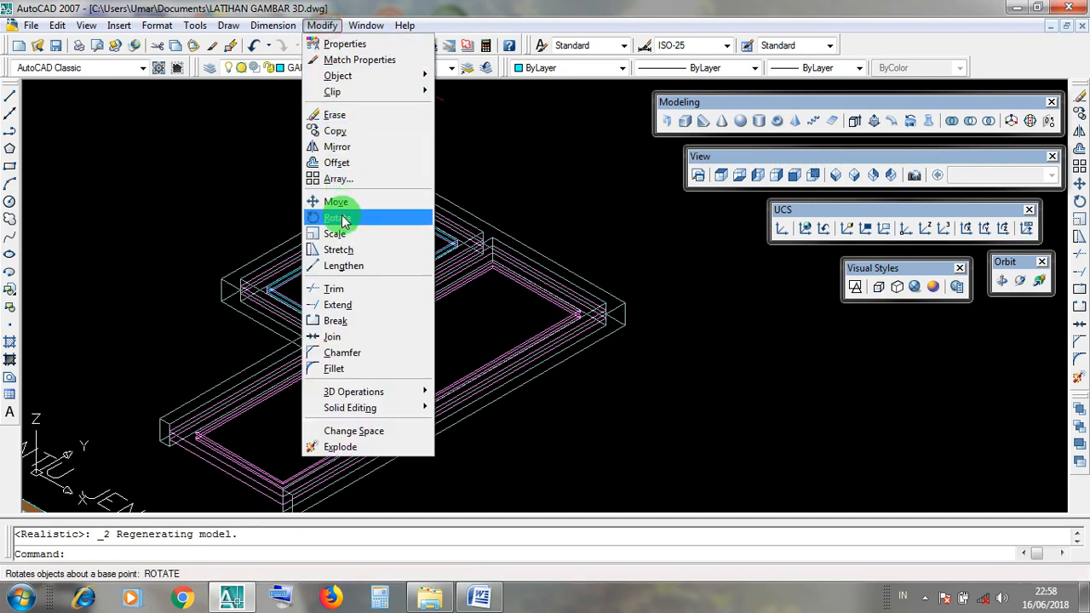
click(526, 206)
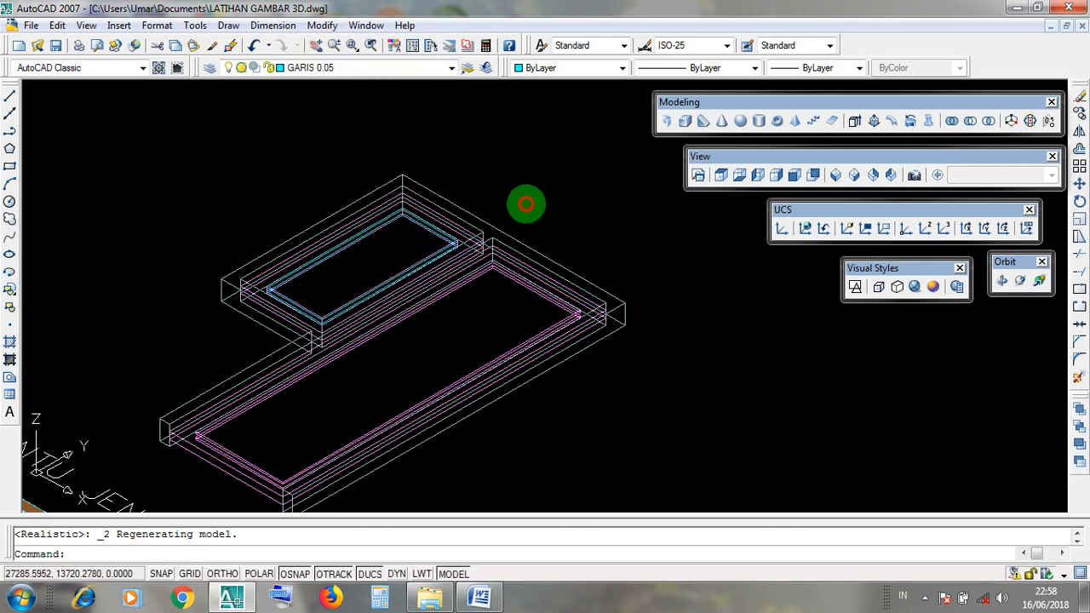
click(514, 182)
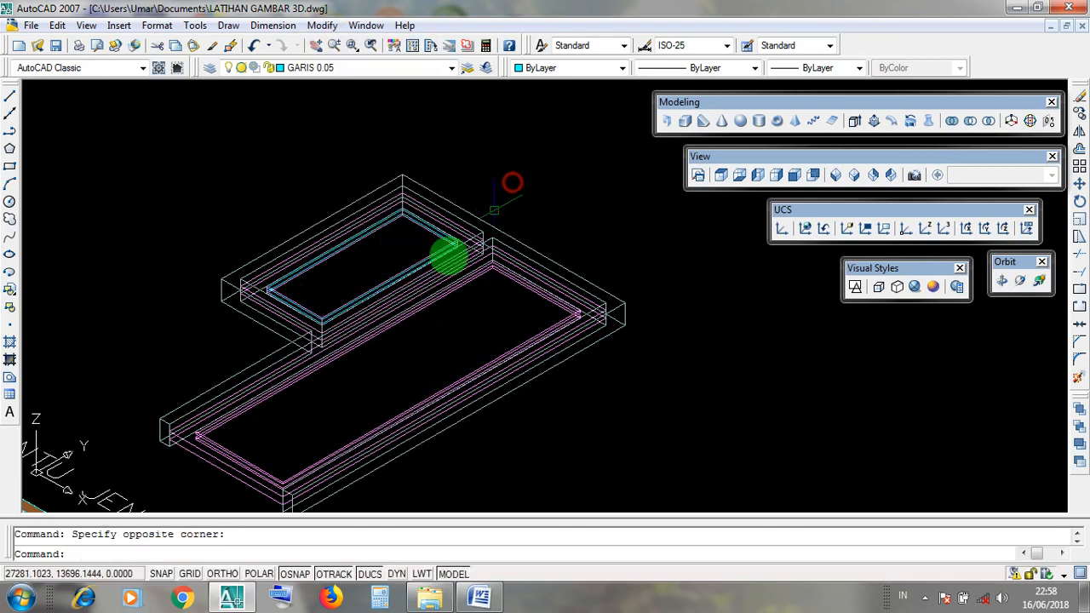
click(326, 26)
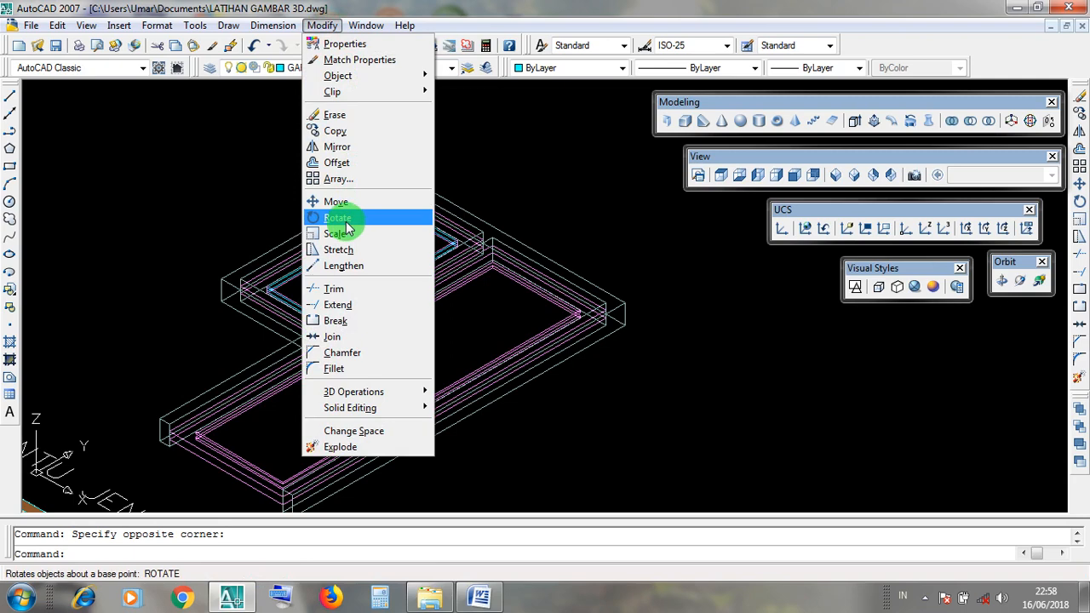
click(605, 231)
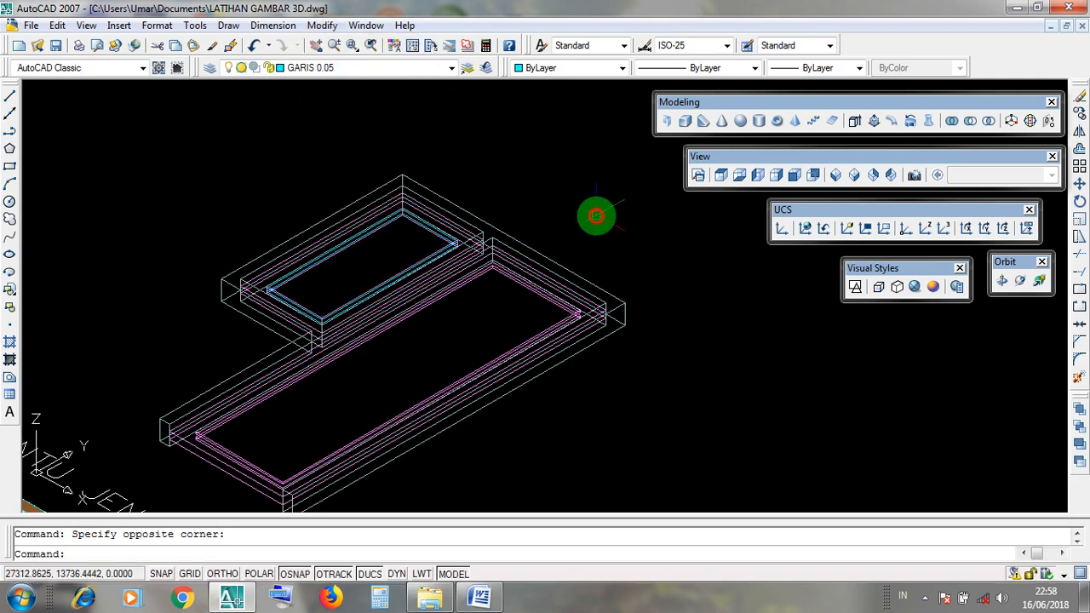
middle_drag(366, 263, 494, 237)
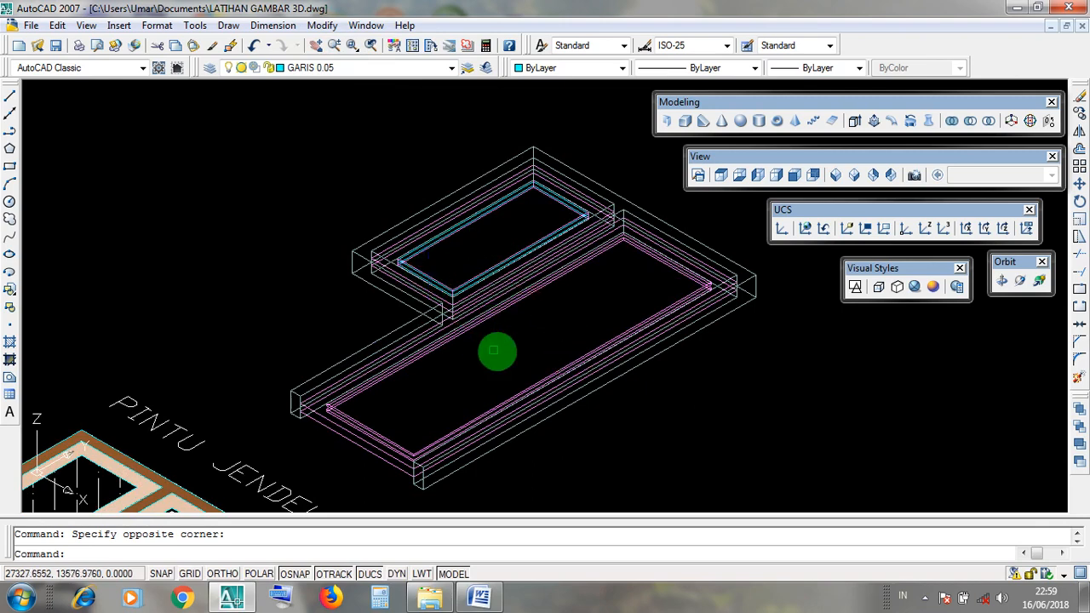
scroll(474, 361, down, 5)
scroll(433, 288, up, 1)
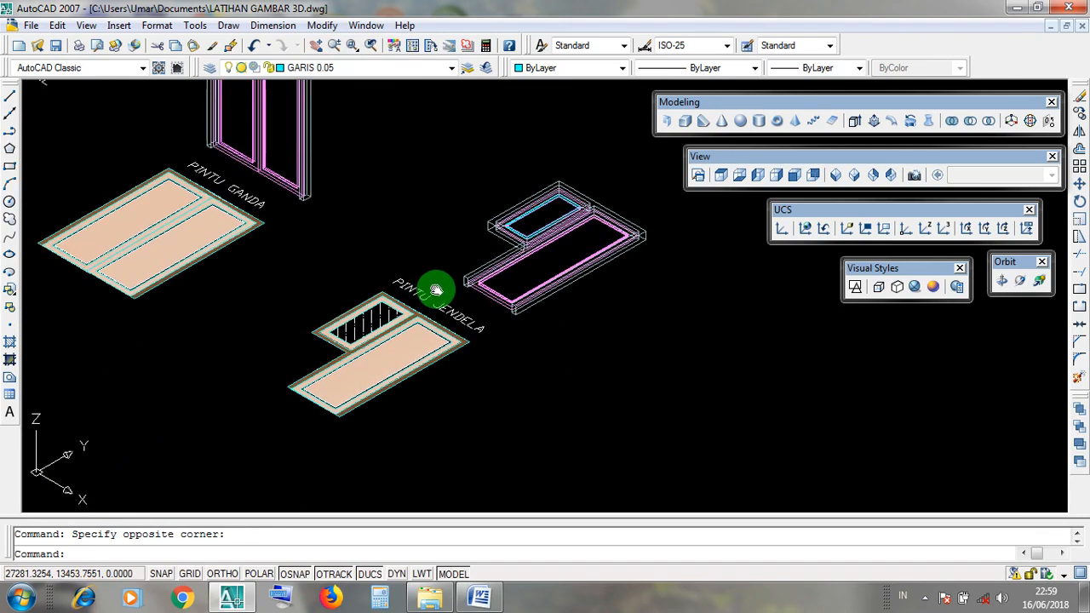
click(32, 397)
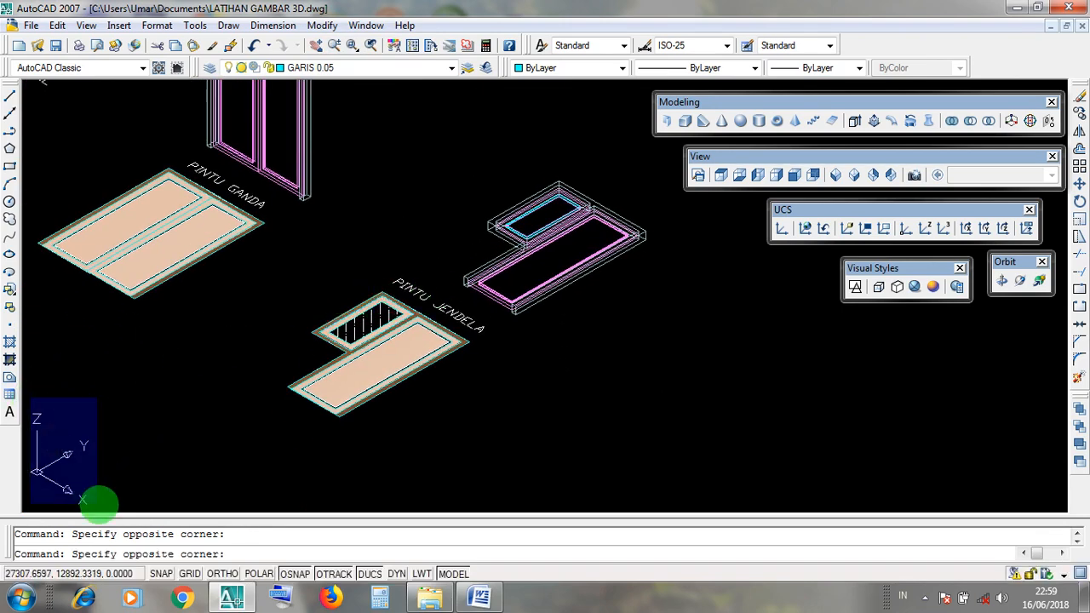
click(26, 392)
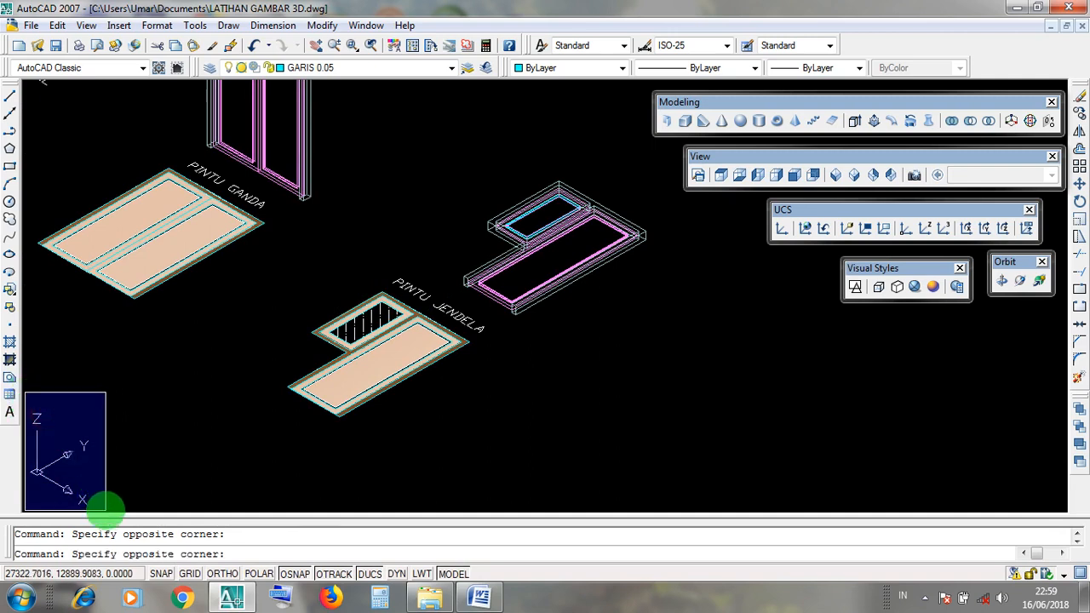
click(106, 511)
click(27, 404)
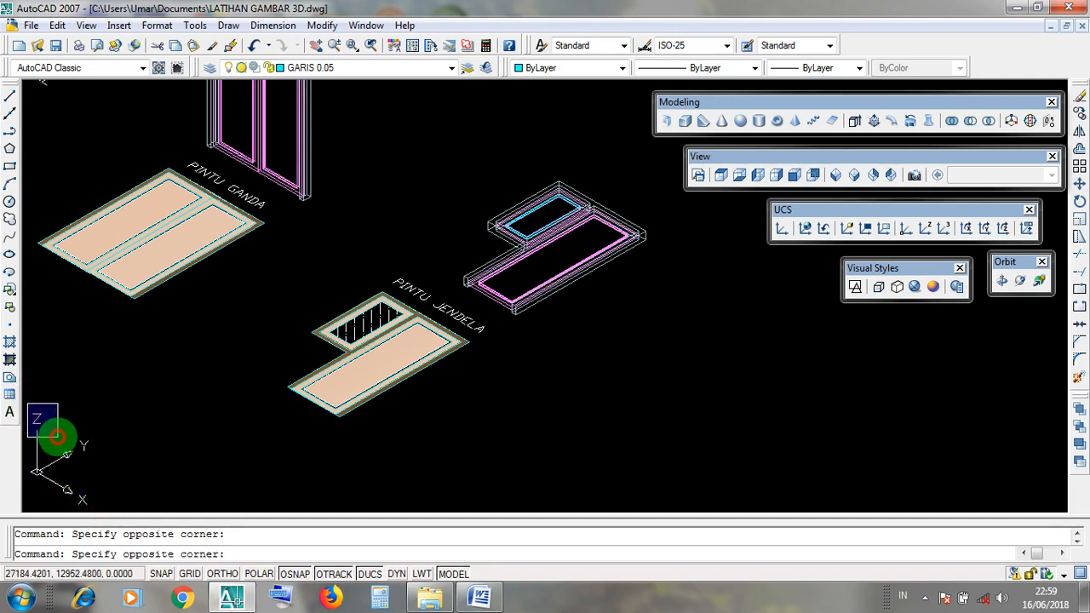
click(58, 438)
click(71, 475)
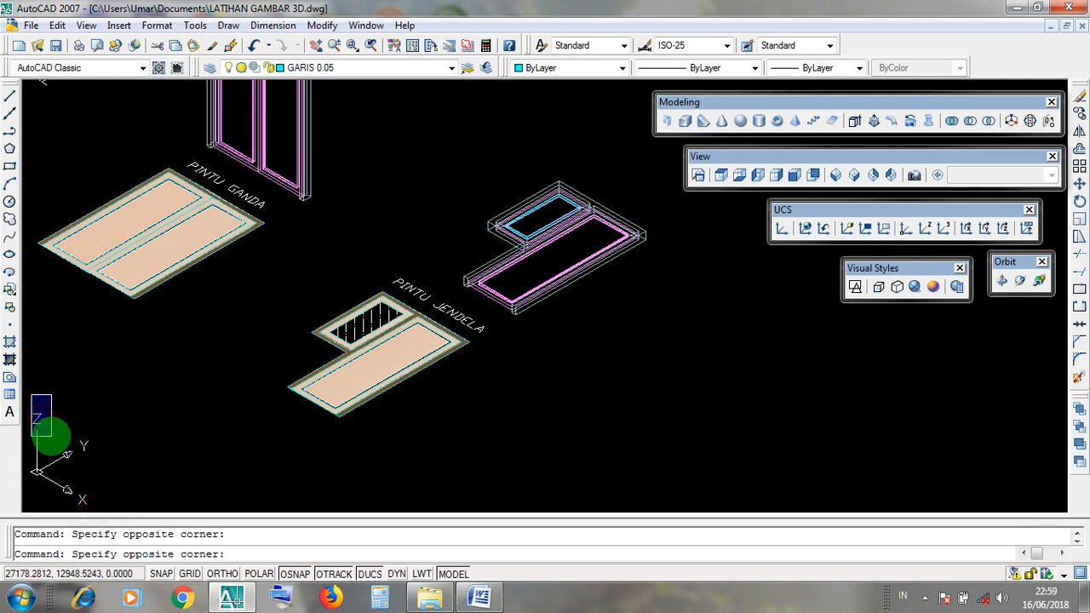
click(85, 474)
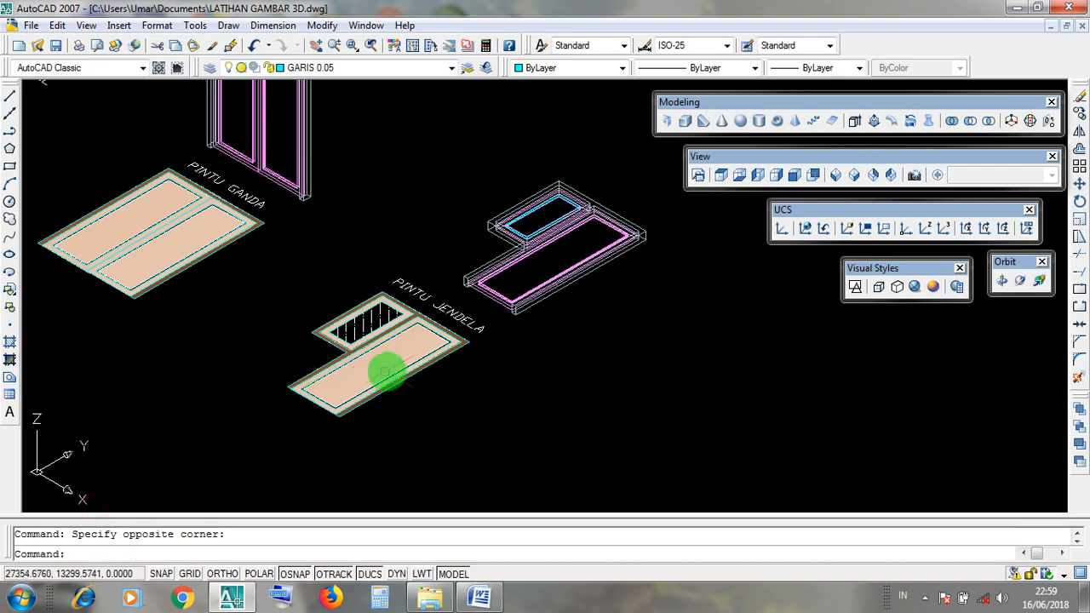
middle_drag(462, 368, 354, 445)
click(441, 359)
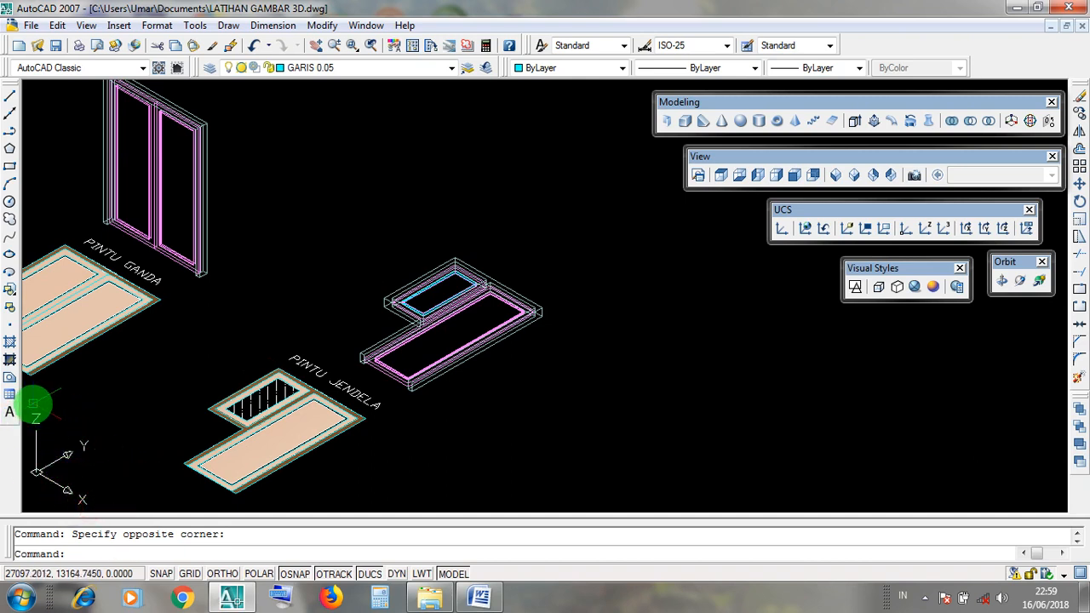
click(44, 428)
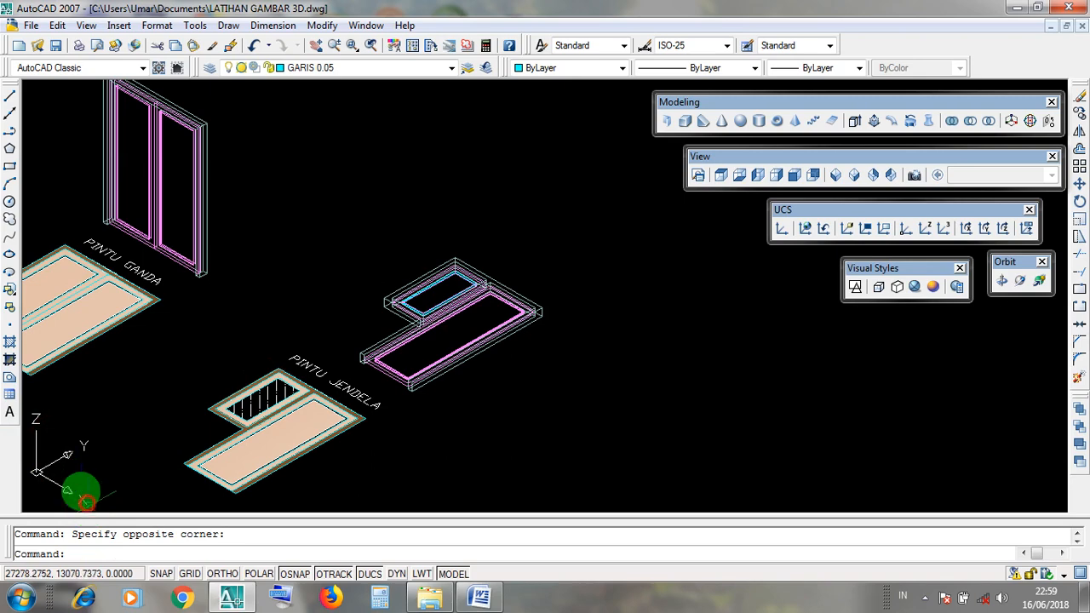
middle_drag(616, 312, 638, 361)
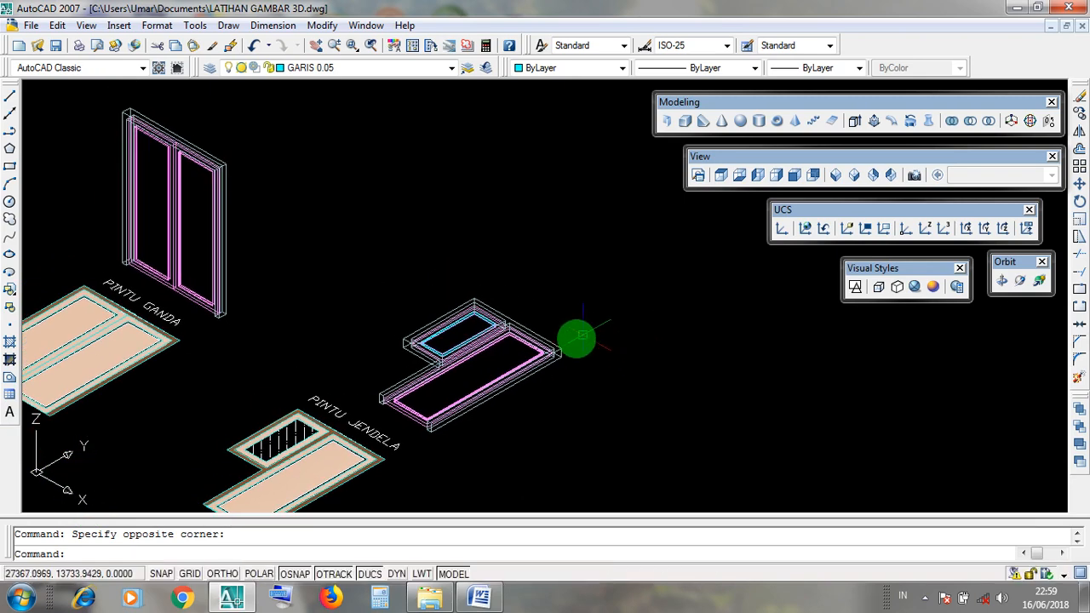
middle_drag(73, 440, 100, 413)
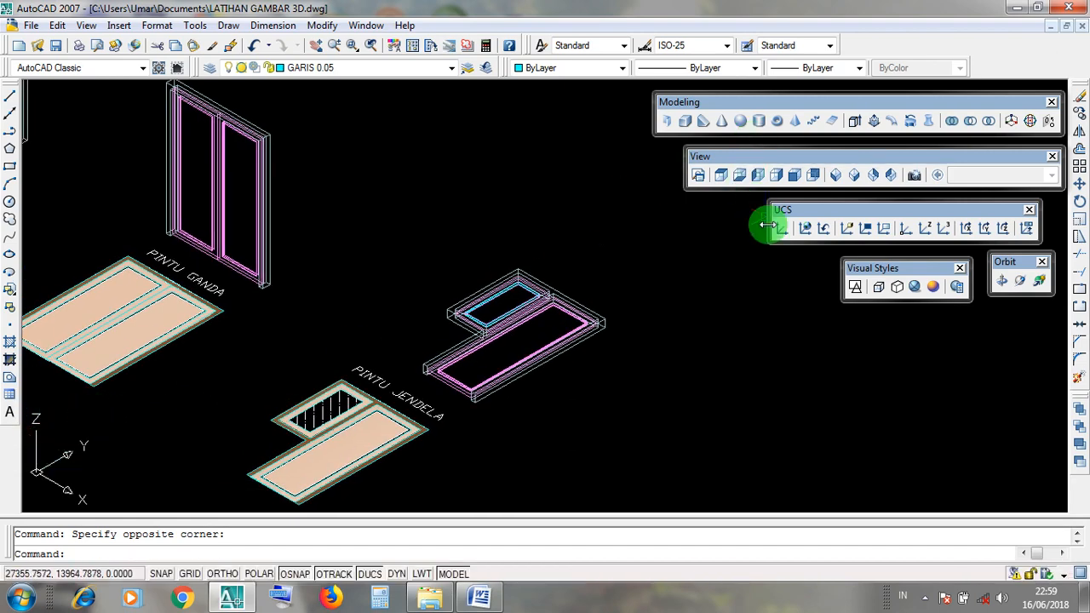
click(793, 211)
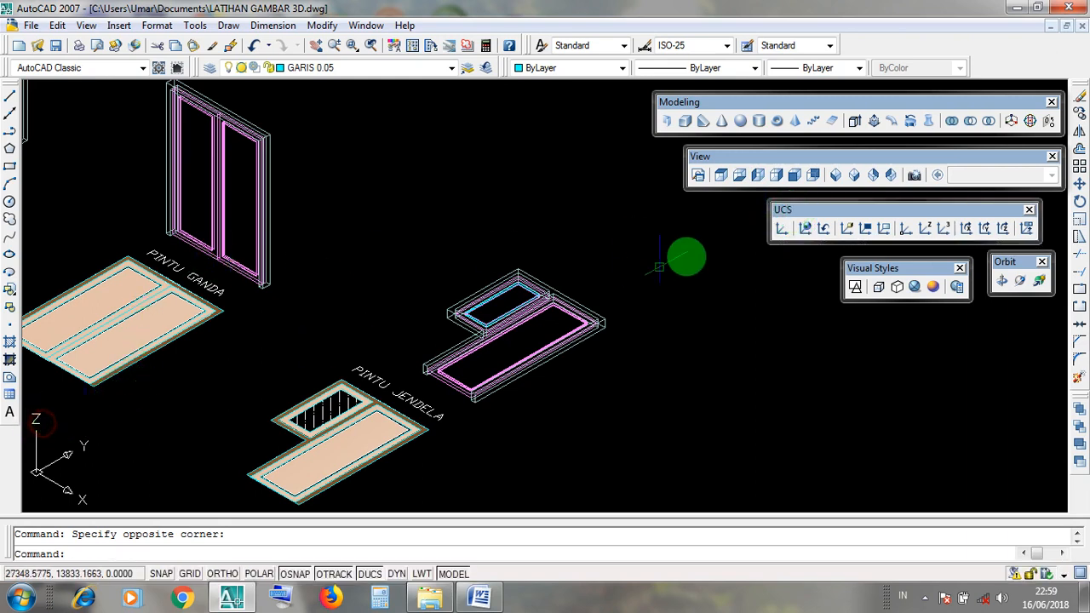
drag(786, 210, 789, 213)
drag(797, 216, 797, 217)
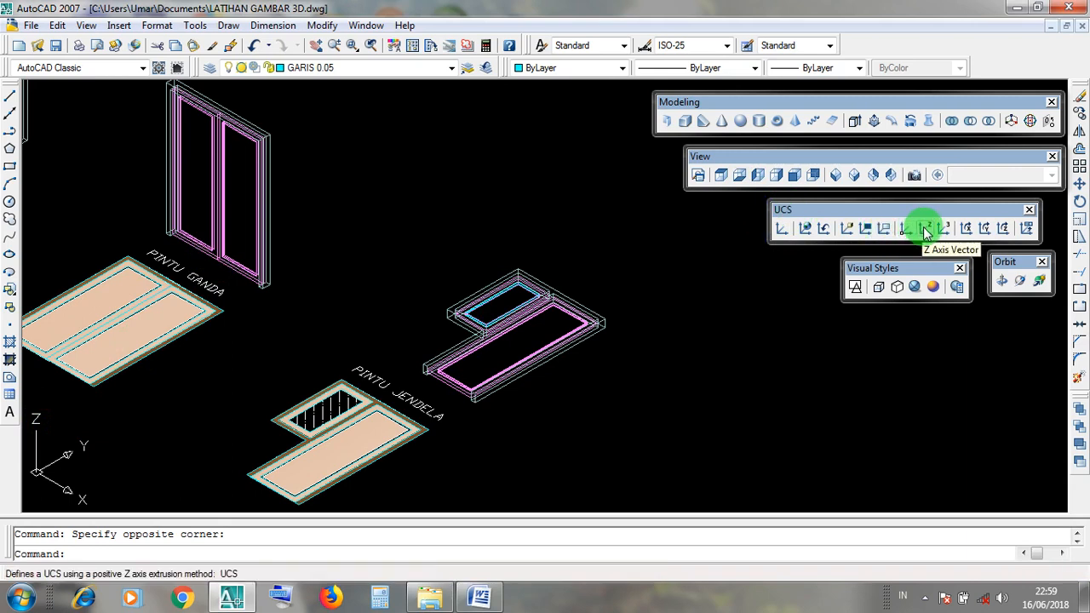
click(927, 231)
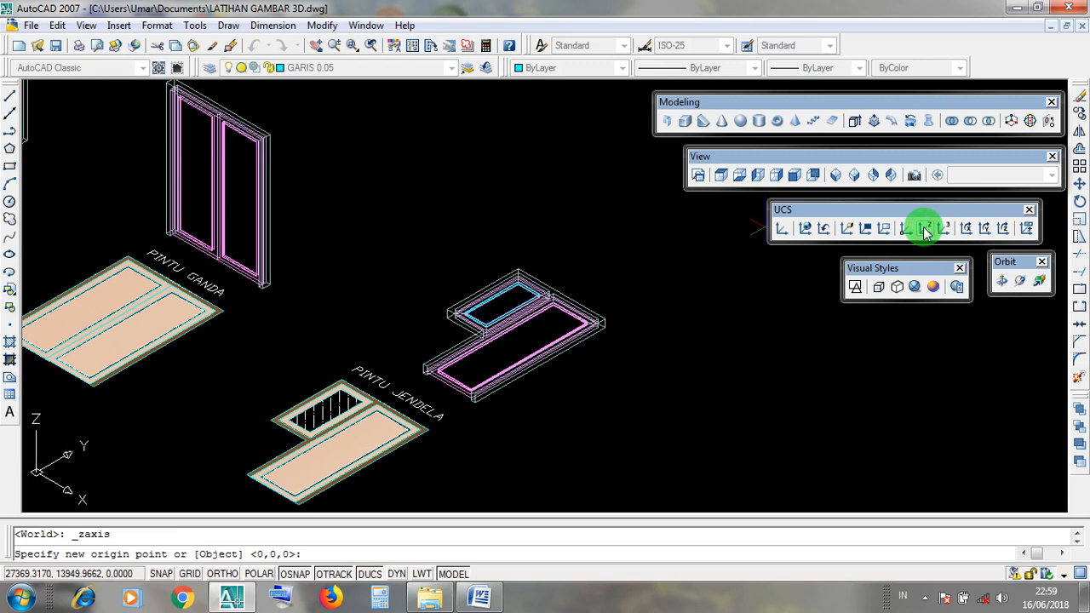
key(Escape)
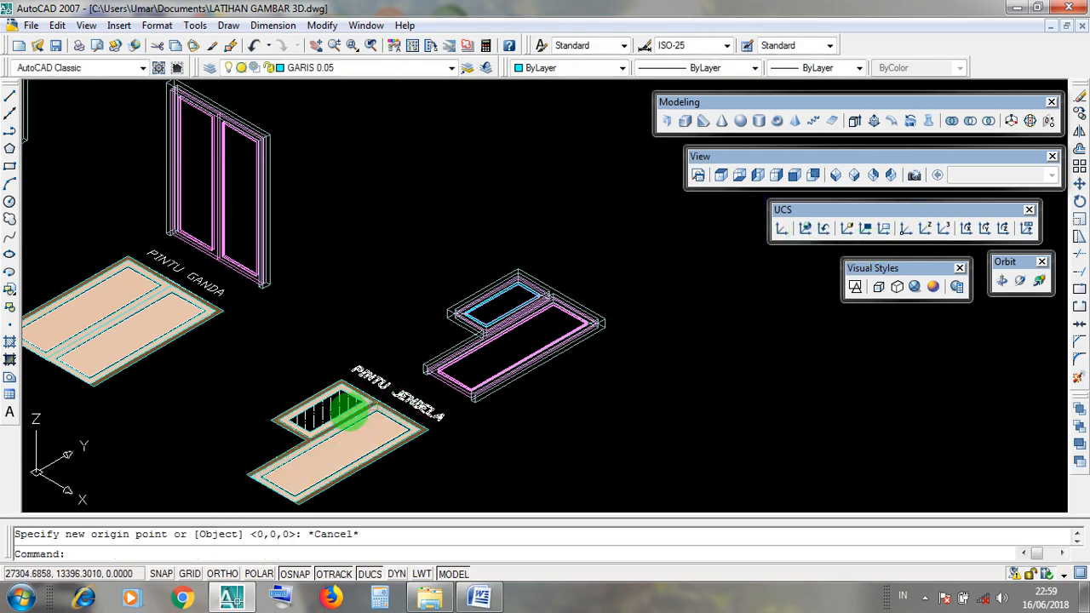
- Turn on Ortho mode
click(222, 575)
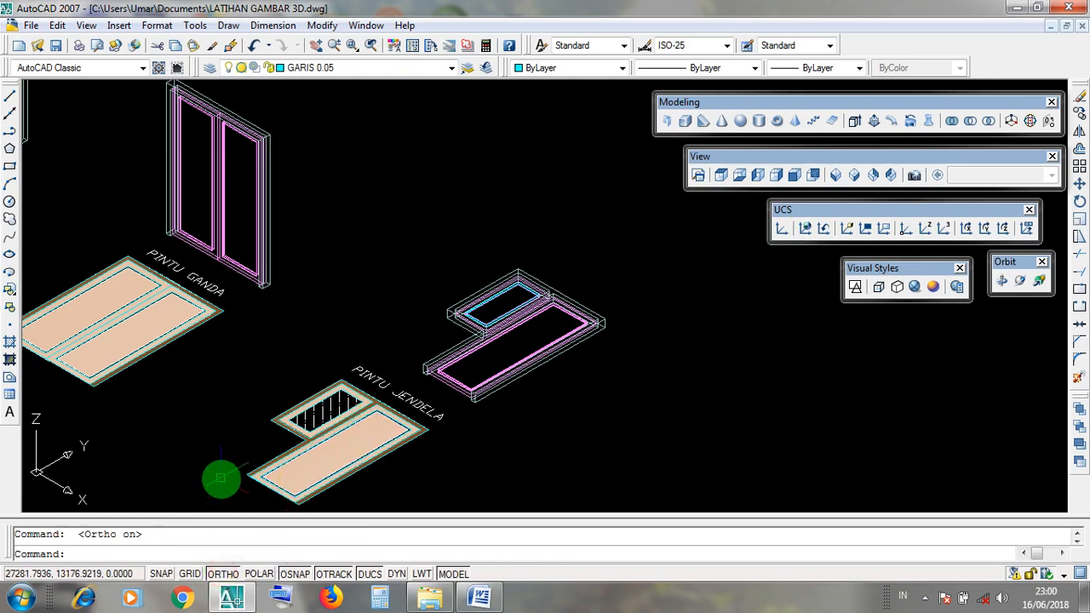
click(222, 575)
click(224, 574)
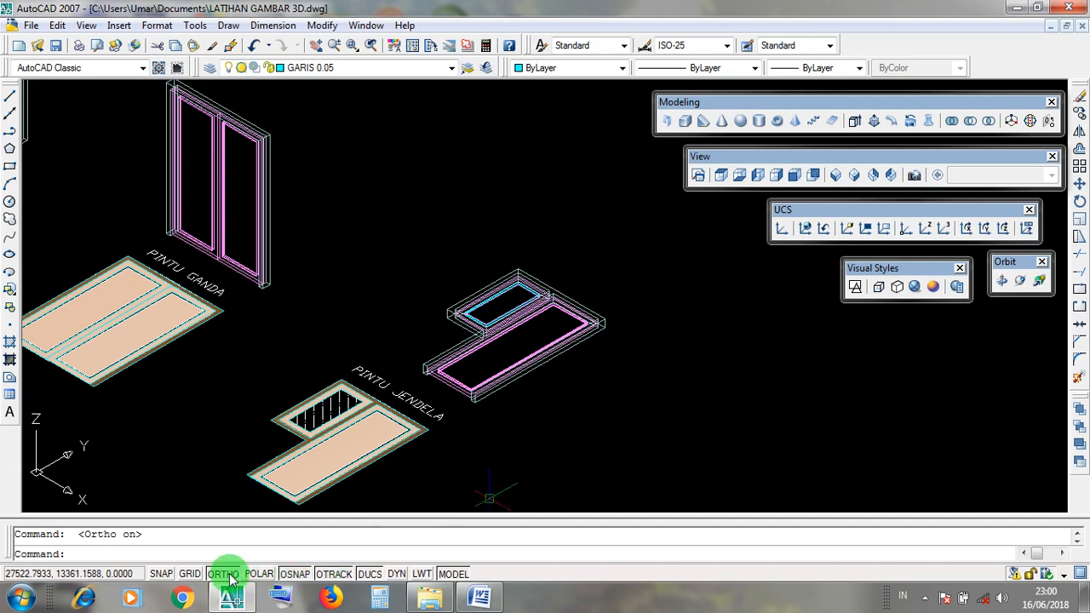
middle_drag(740, 386, 728, 397)
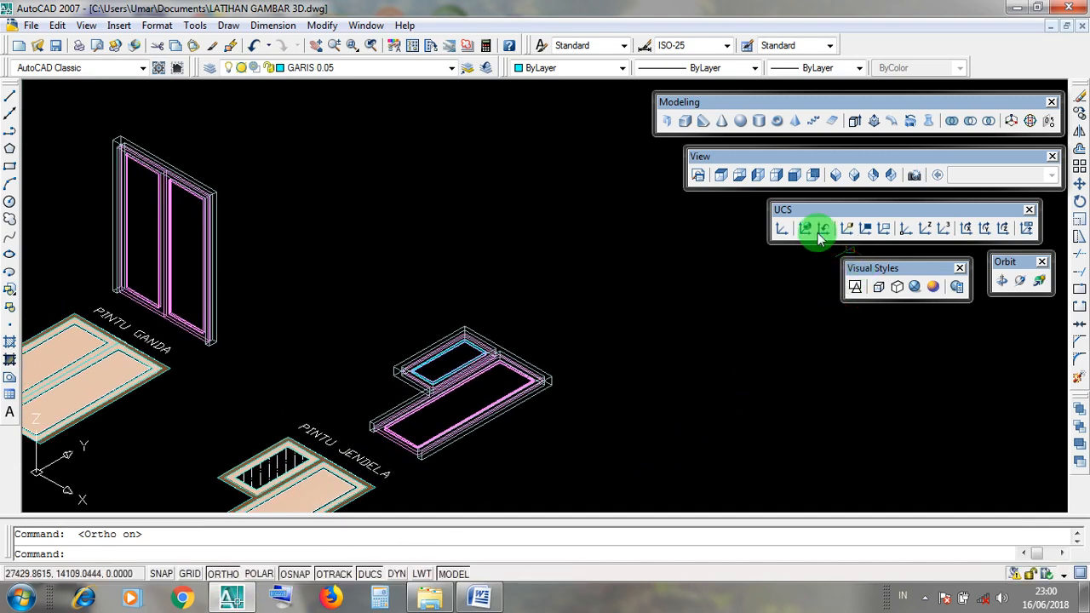
drag(782, 213, 780, 214)
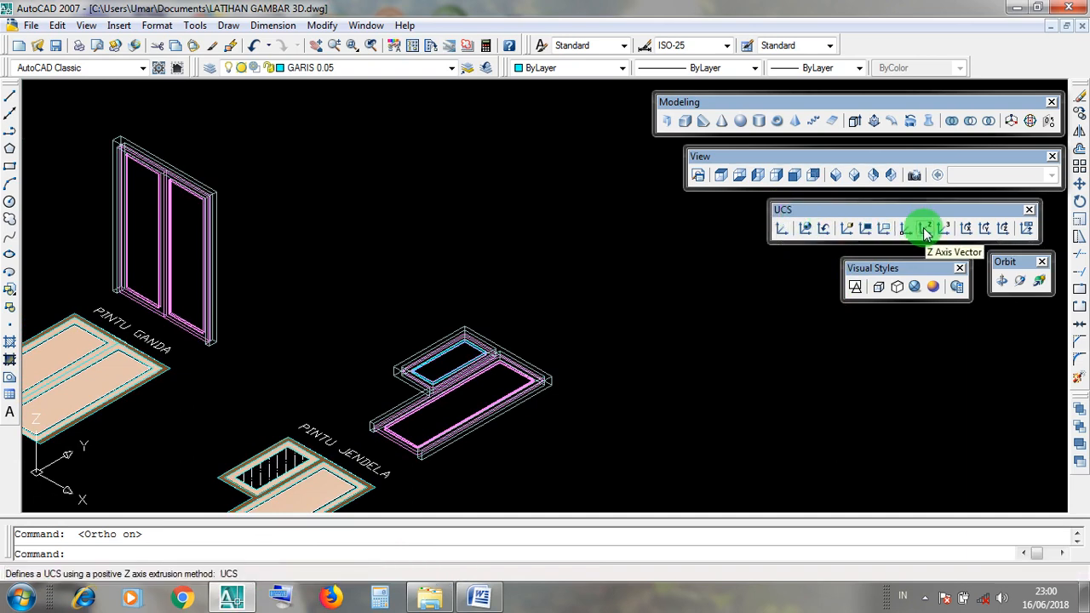
- Reorient the UCS with Z Axis Vector, placing the origin above the unit and pointing positive Z along the current X axis
click(789, 213)
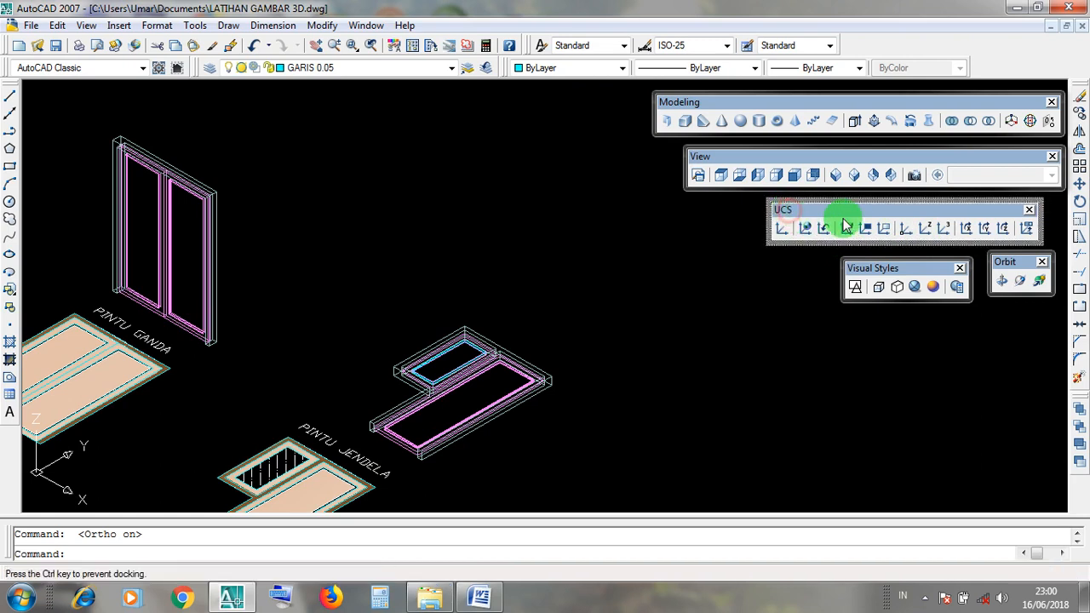
click(926, 229)
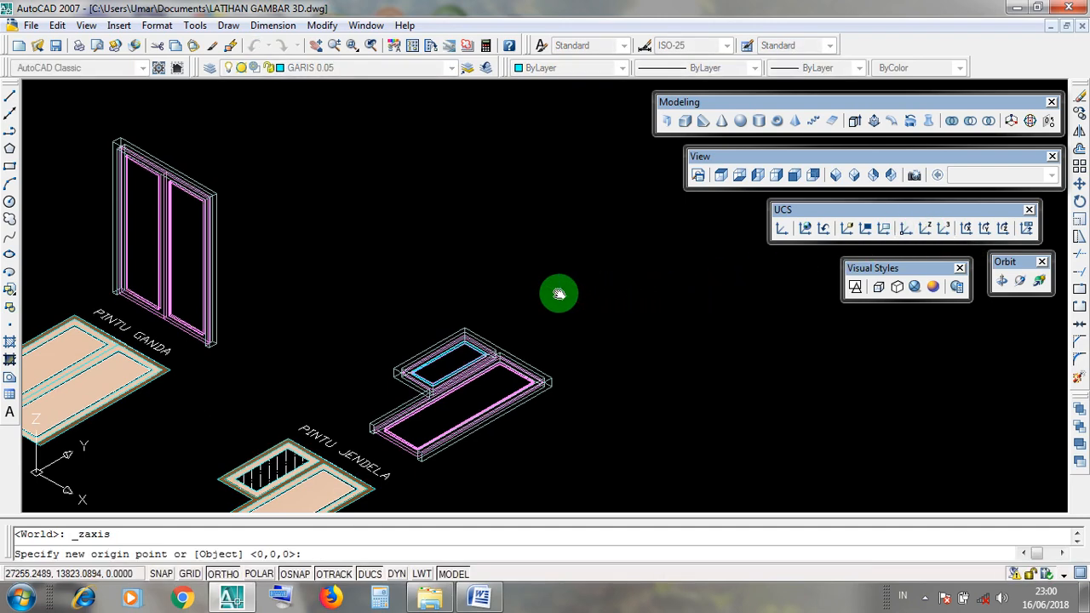
mouse_move(560, 292)
middle_down()
mouse_move(373, 401)
mouse_move(250, 500)
mouse_move(343, 350)
mouse_move(368, 369)
mouse_move(452, 314)
mouse_move(414, 327)
middle_up()
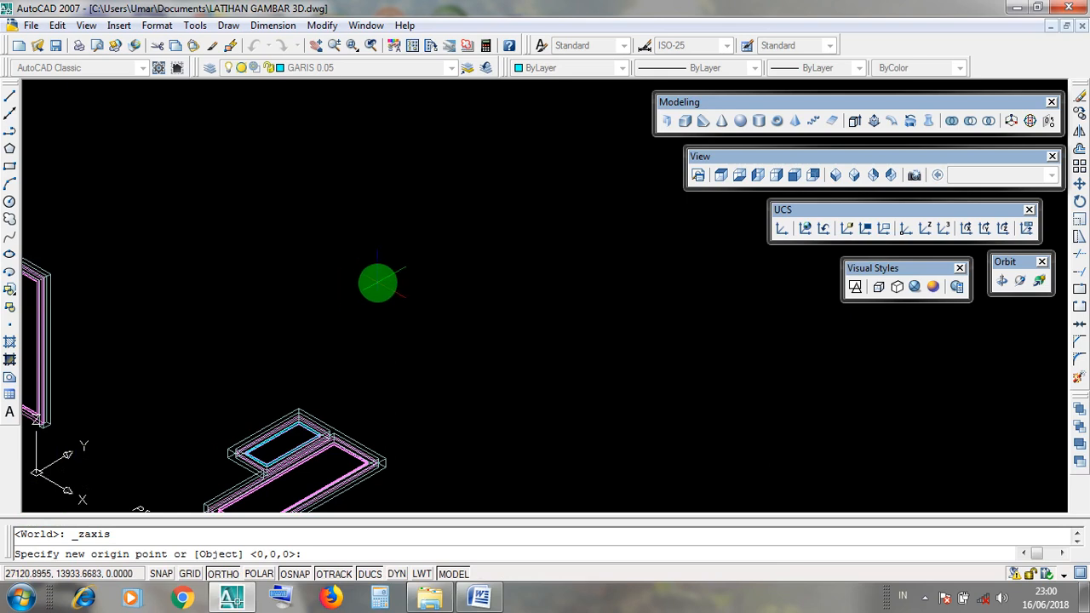
click(368, 274)
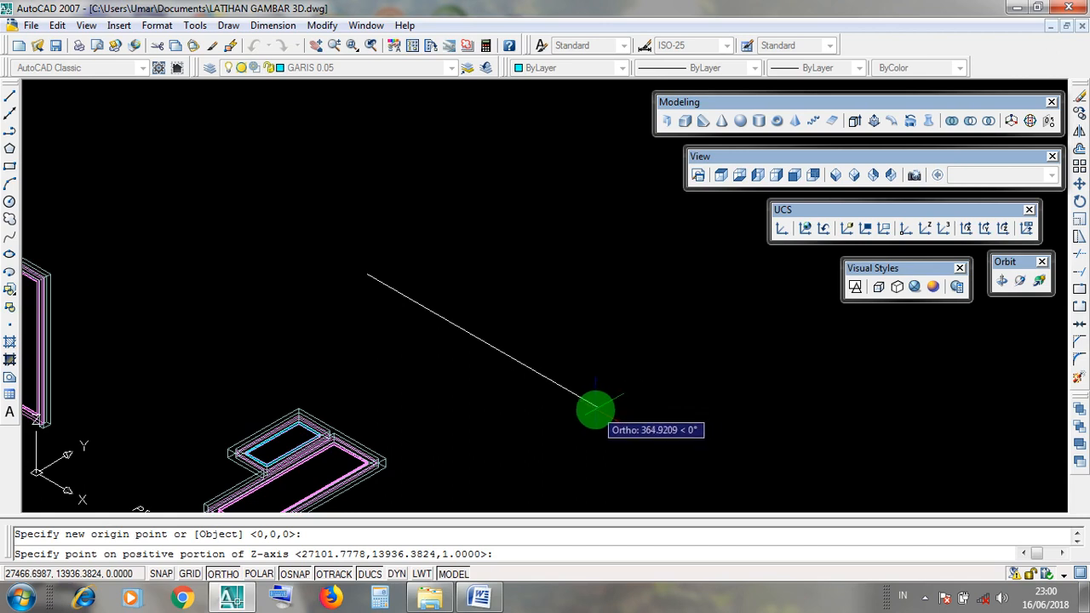
click(599, 403)
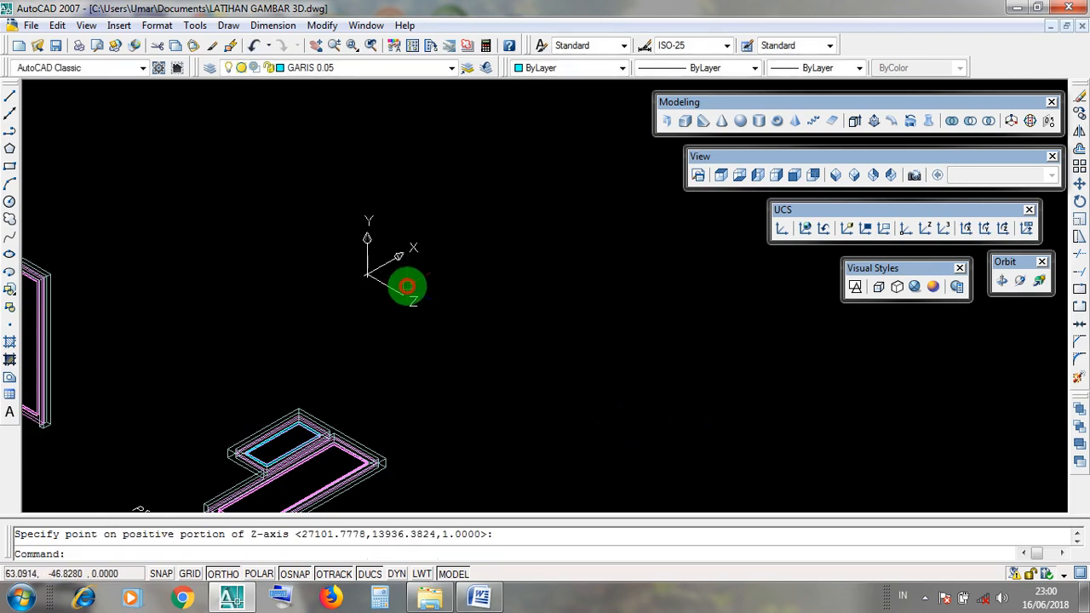
click(408, 289)
click(422, 316)
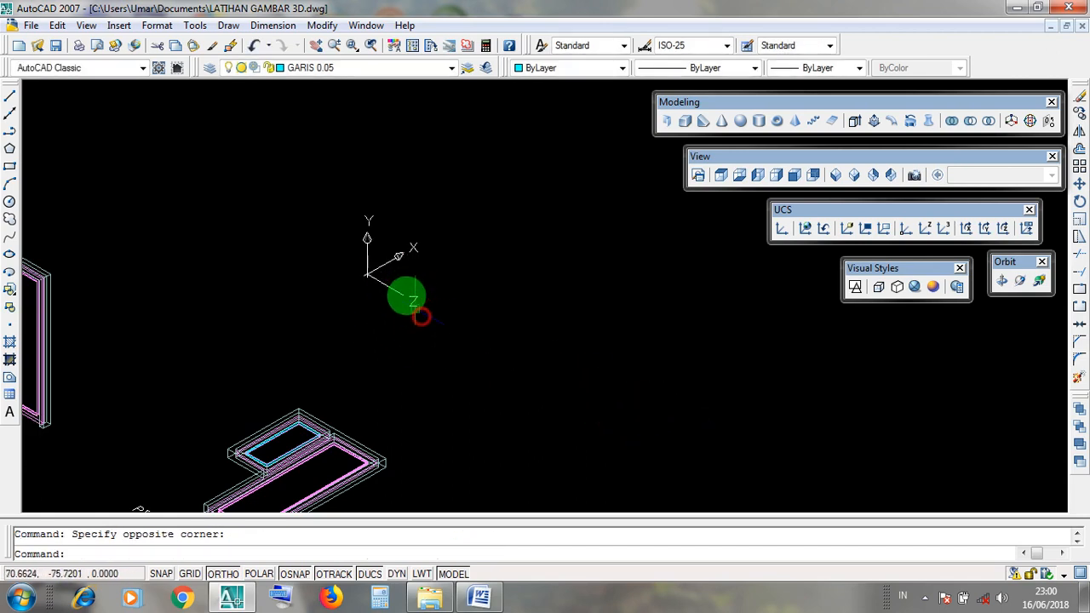
click(401, 286)
click(422, 314)
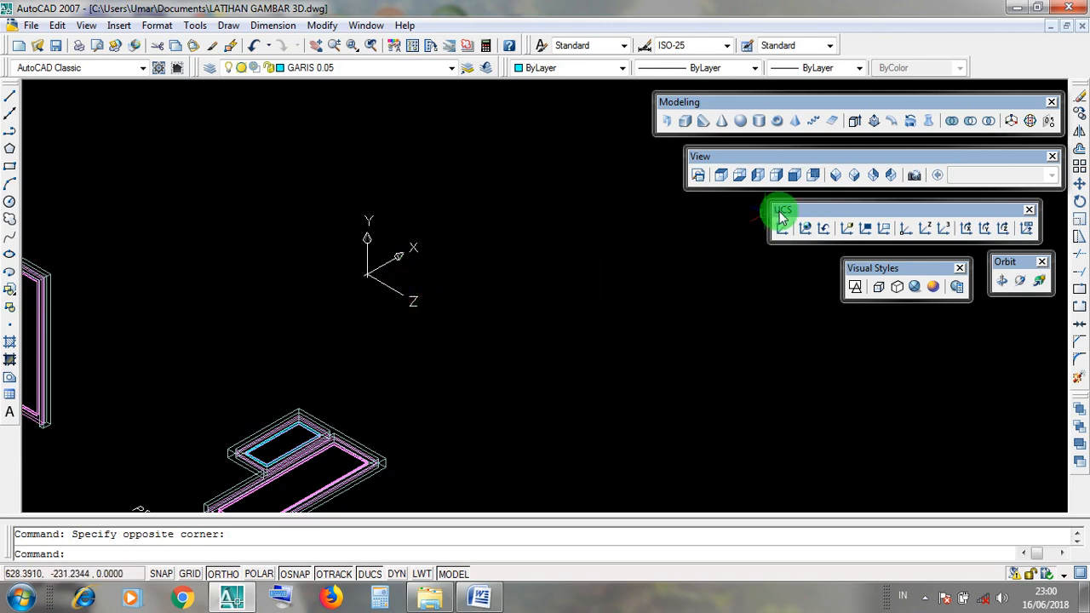
- Redefine the UCS with Z Axis Vector from a new origin in empty space, pointing positive Z along the current Z axis
click(923, 228)
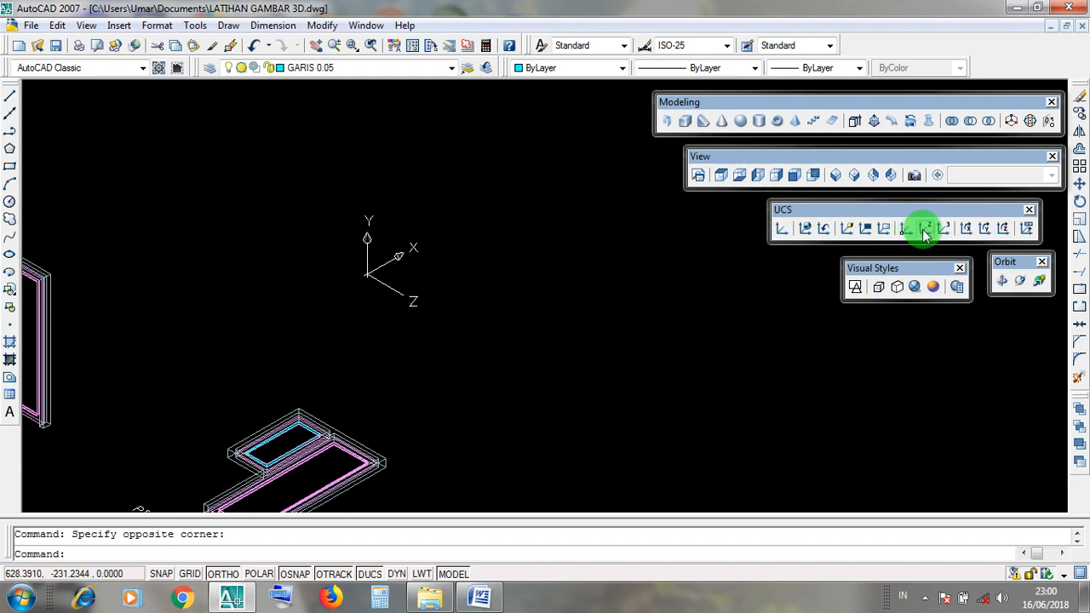
click(925, 229)
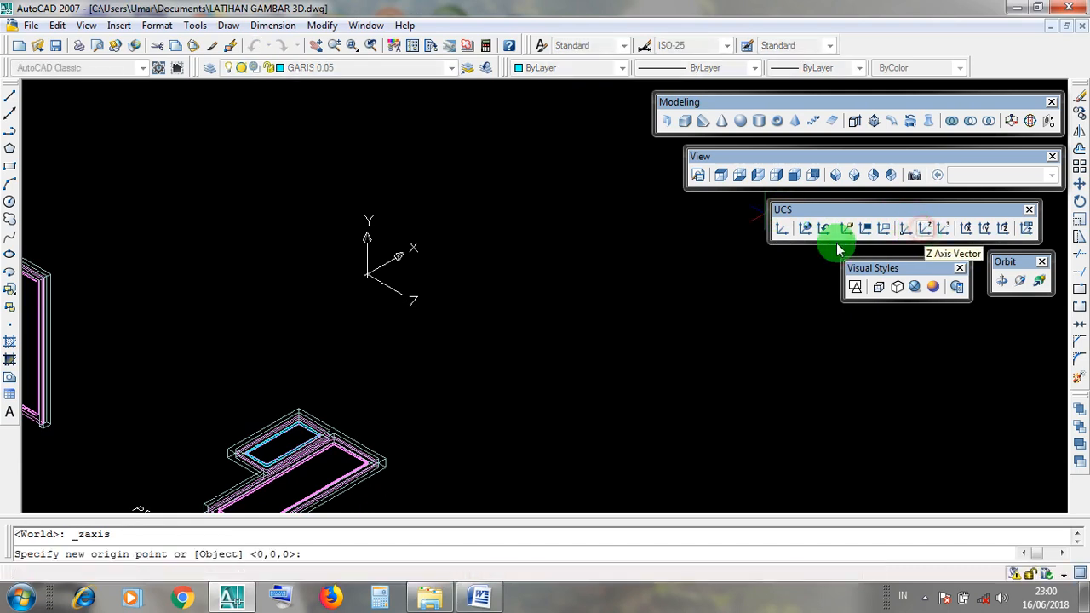
click(427, 268)
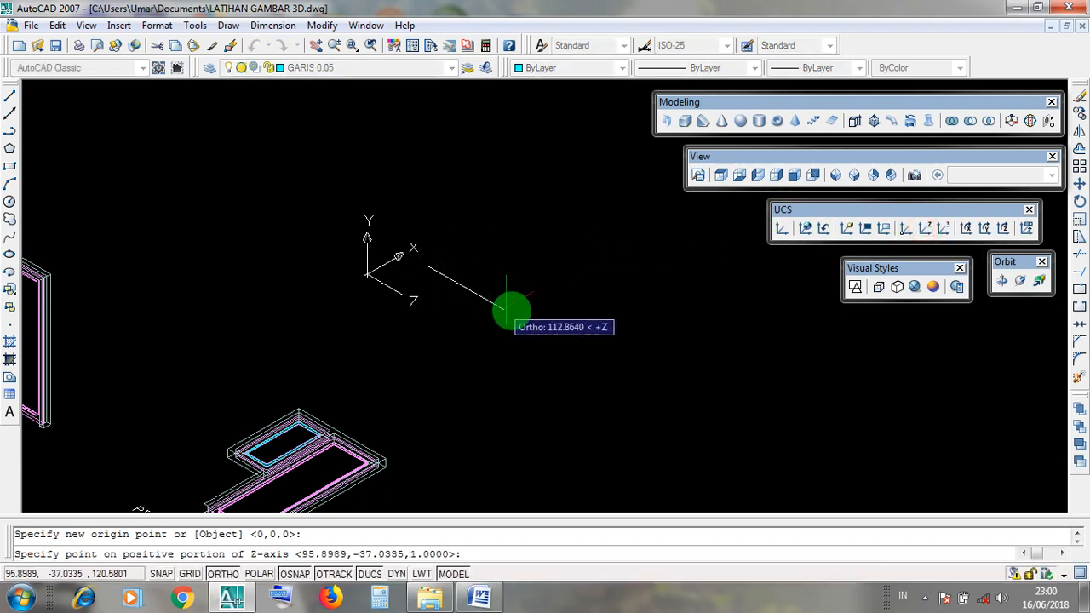
click(564, 334)
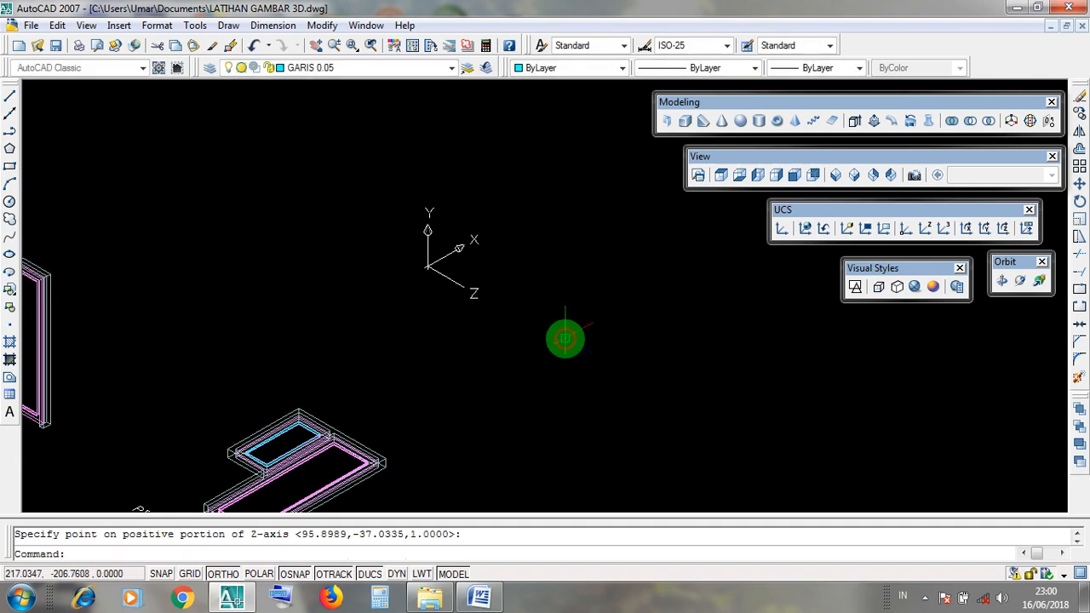
click(464, 277)
click(487, 308)
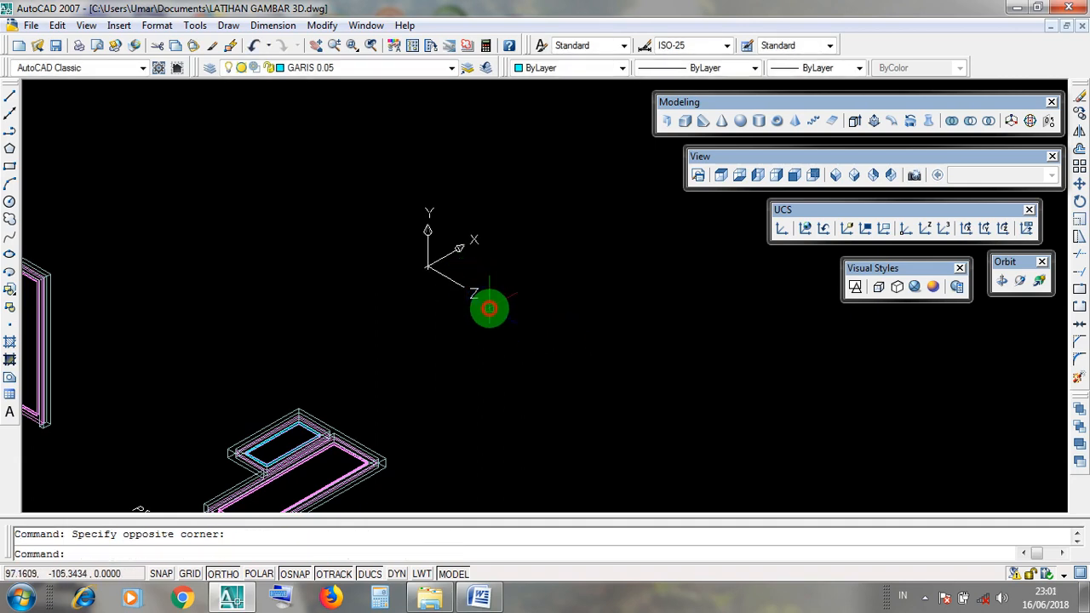
scroll(471, 372, down, 4)
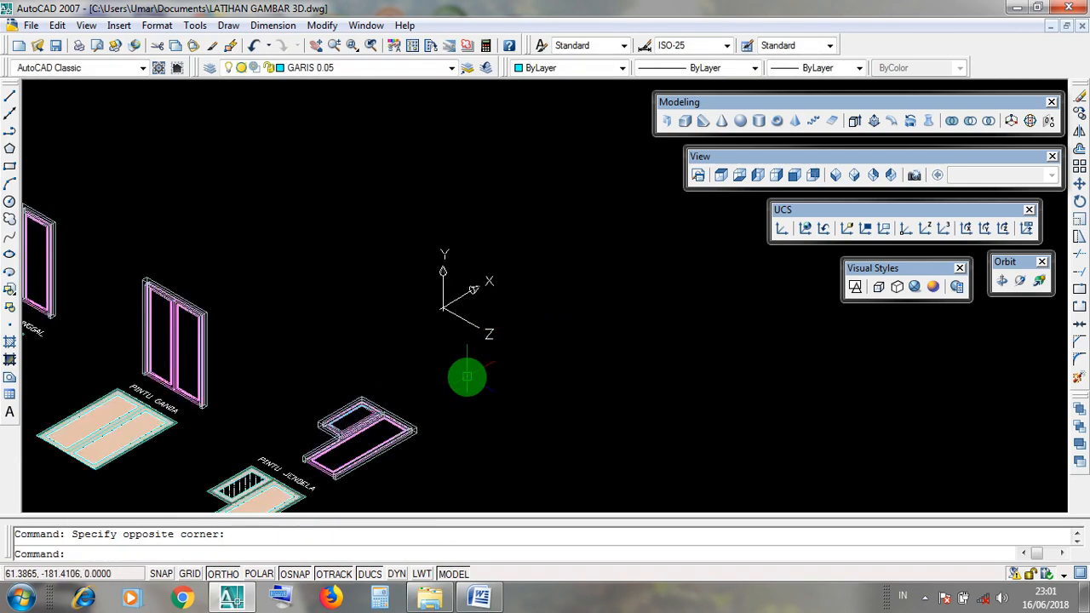
scroll(394, 452, up, 3)
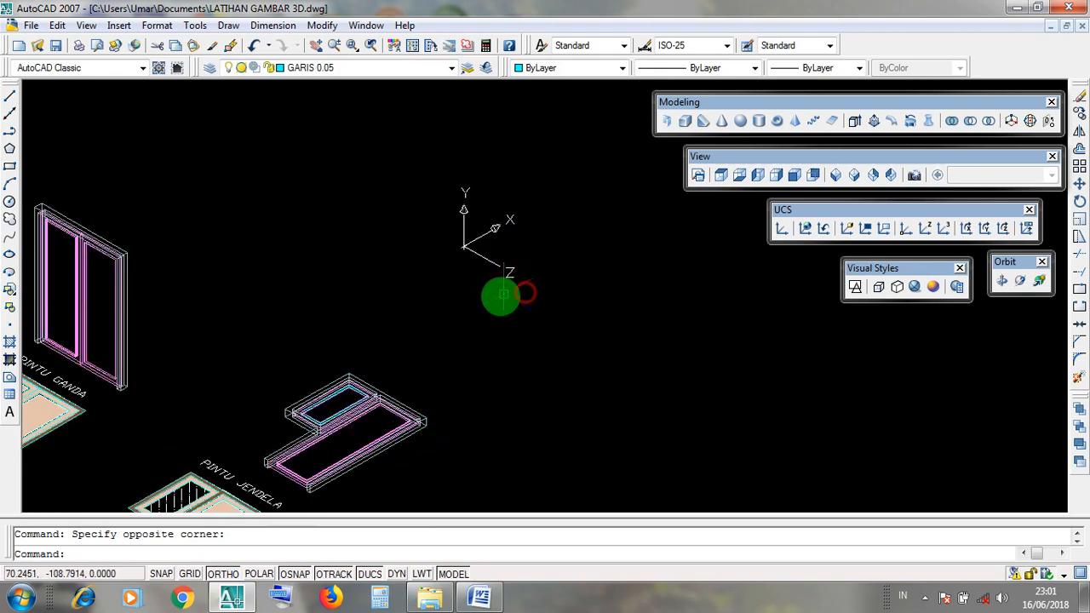
click(322, 25)
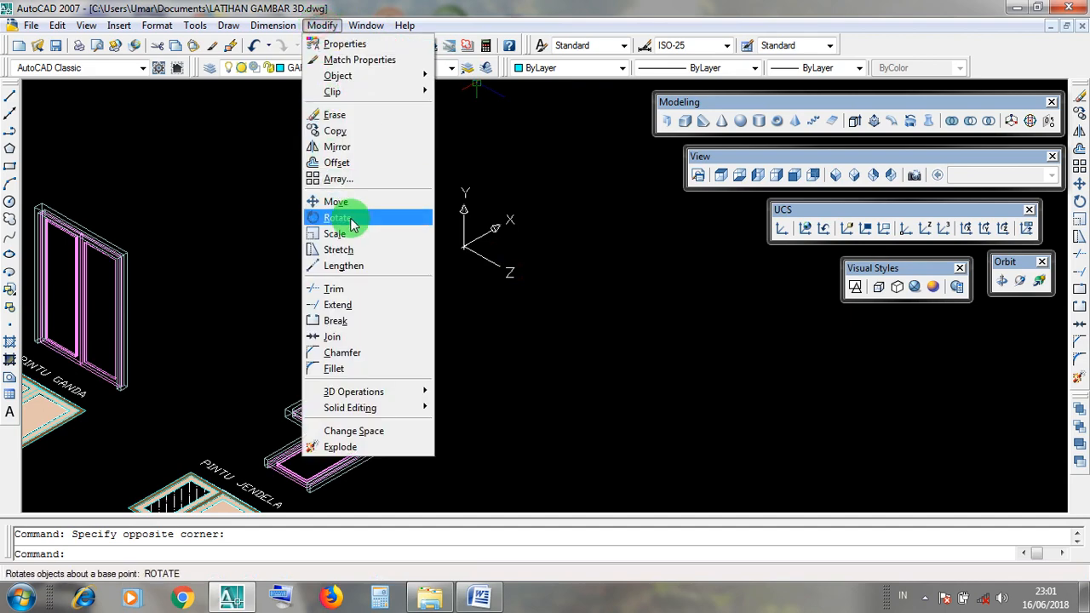
click(577, 342)
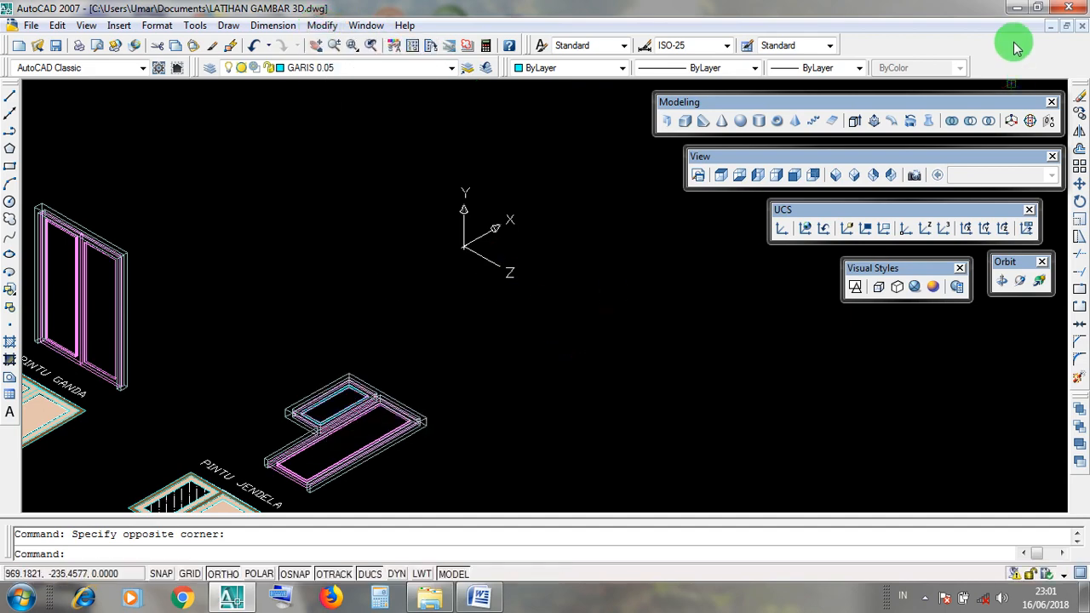
- Switch to the ROTATE document in Word and read the CARA 3 instructions and the note about Ortho
click(1013, 8)
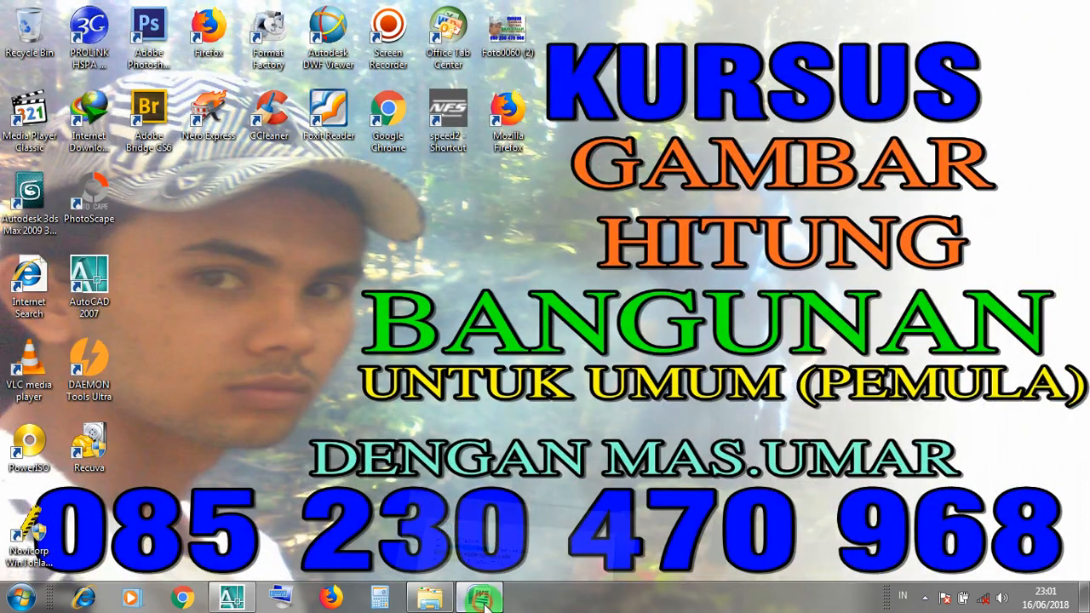
click(479, 598)
click(213, 125)
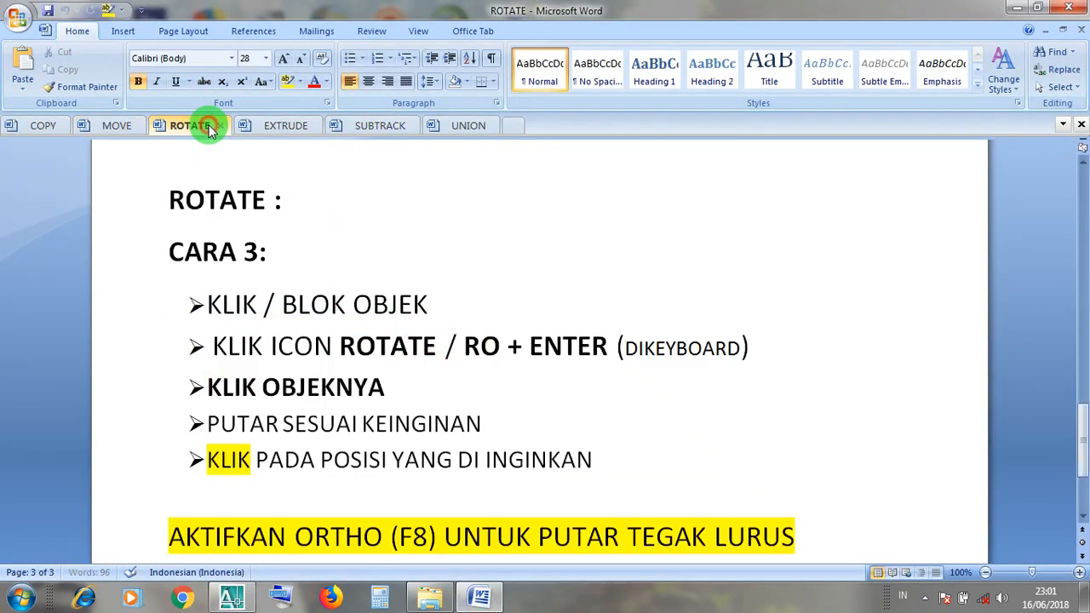
drag(433, 303, 209, 305)
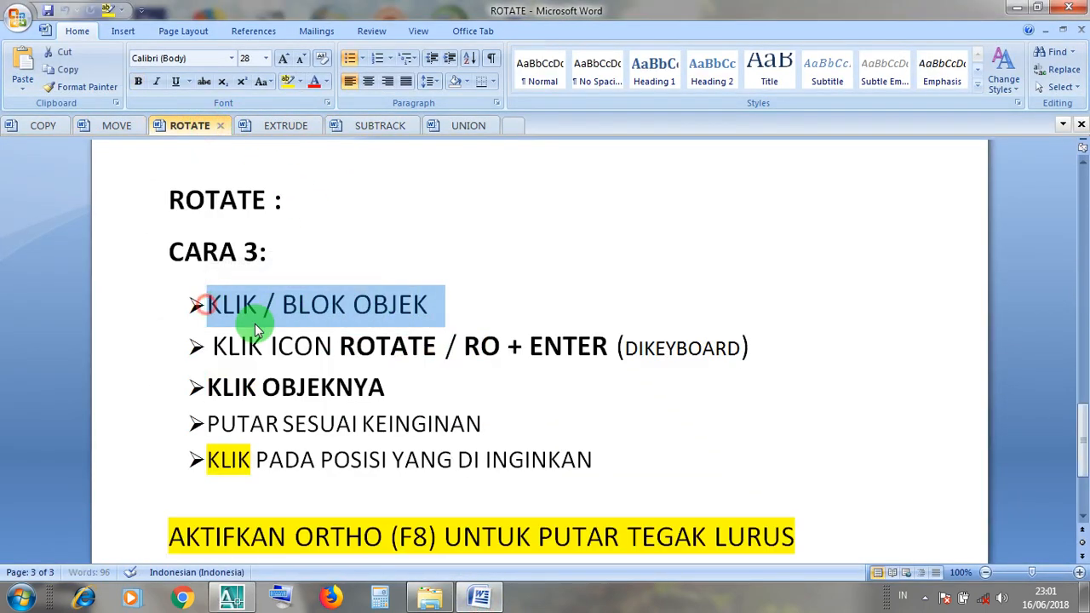
drag(444, 347, 212, 351)
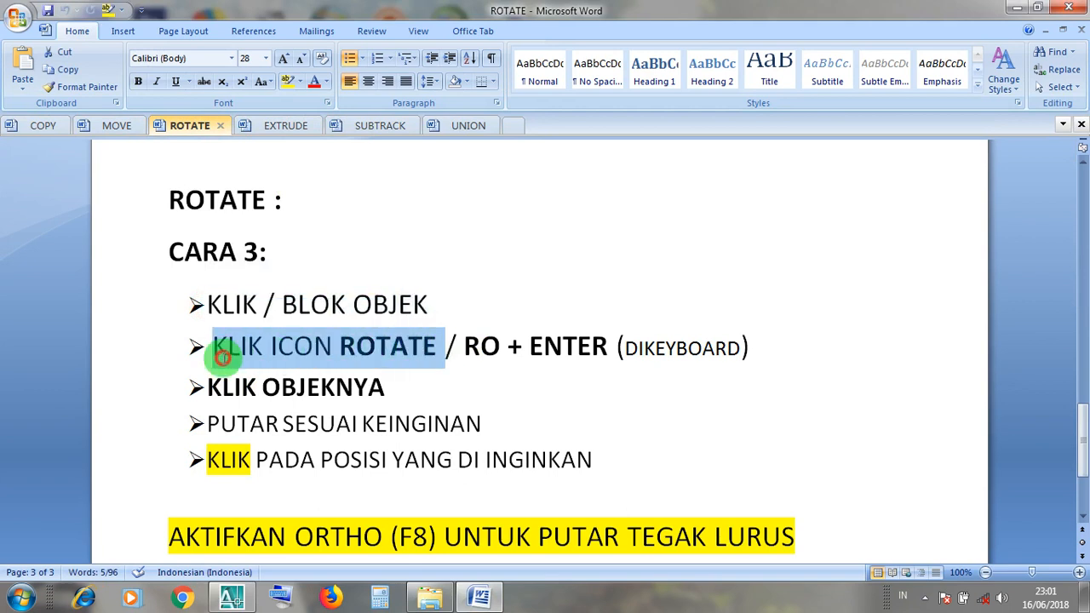
click(482, 347)
click(572, 347)
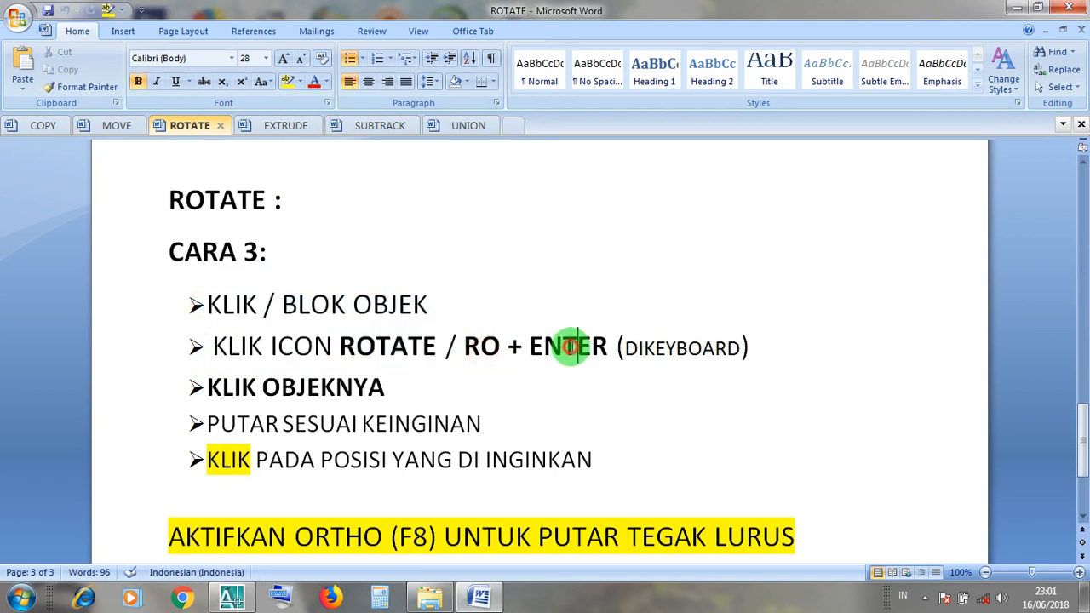
click(310, 424)
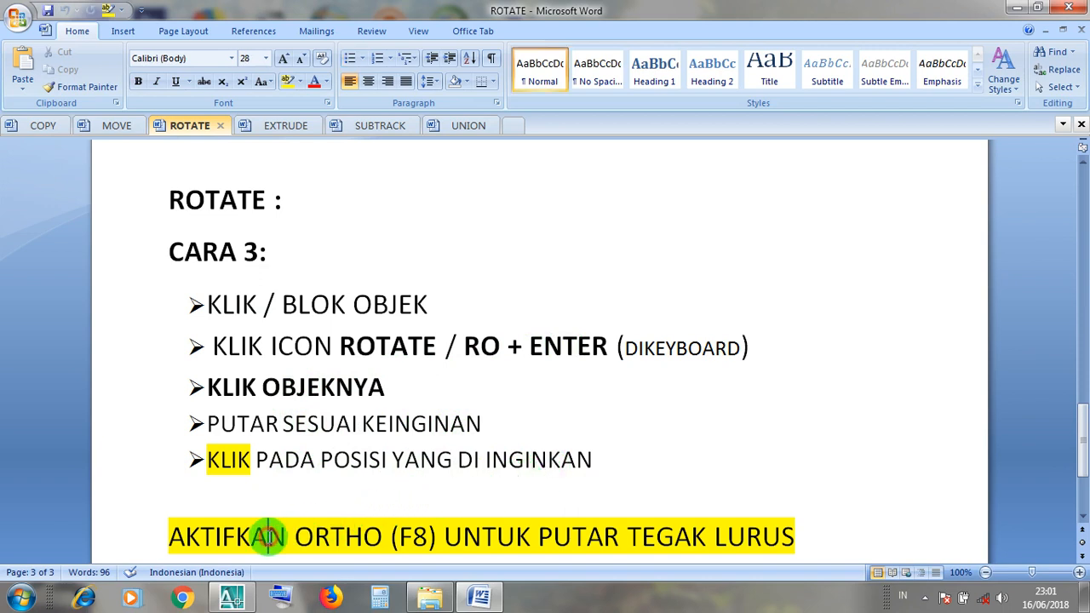
click(1018, 15)
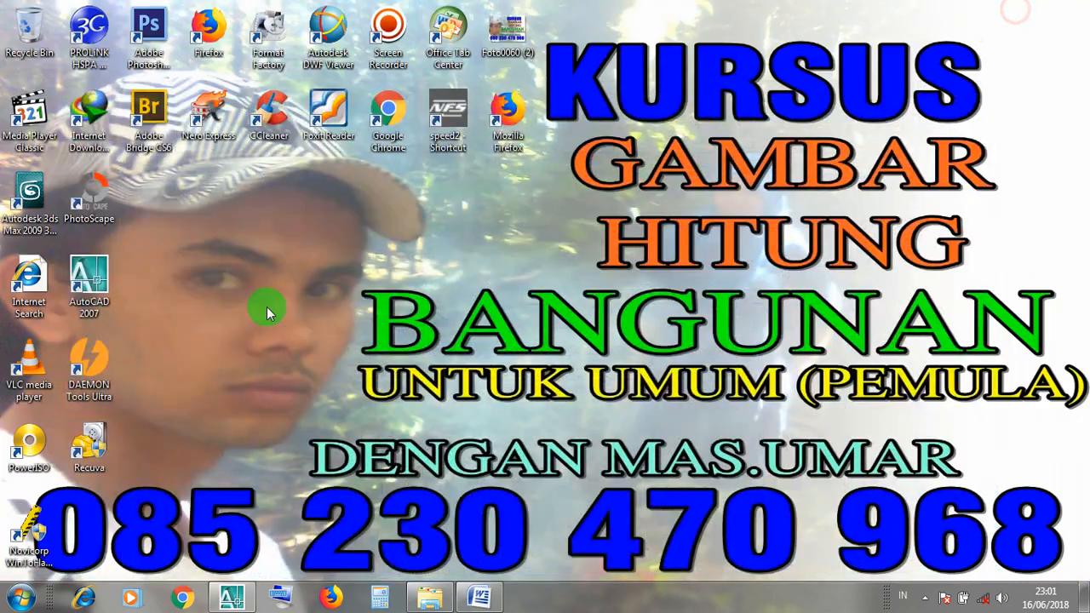
- Return to the LATIHAN GAMBAR 3D drawing in AutoCAD and toggle Ortho mode off and back on
click(230, 596)
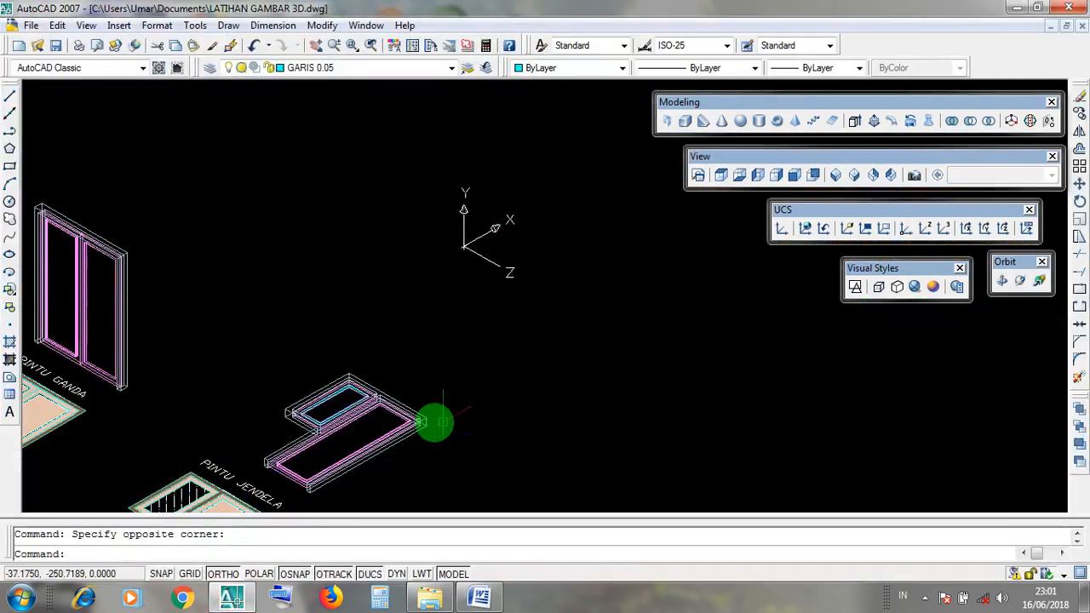
click(221, 573)
click(222, 573)
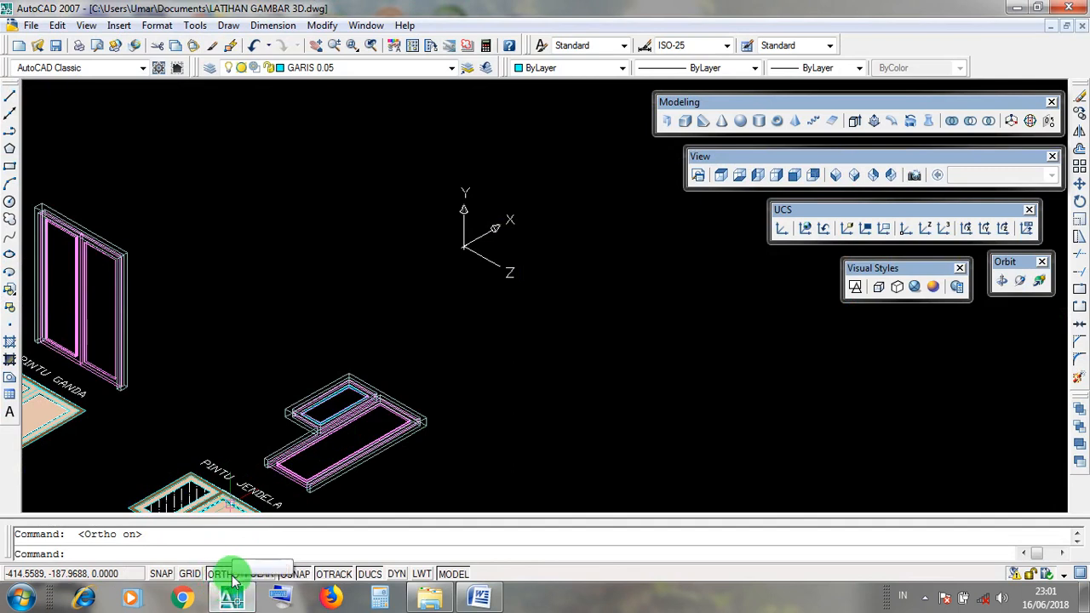
drag(159, 535, 89, 535)
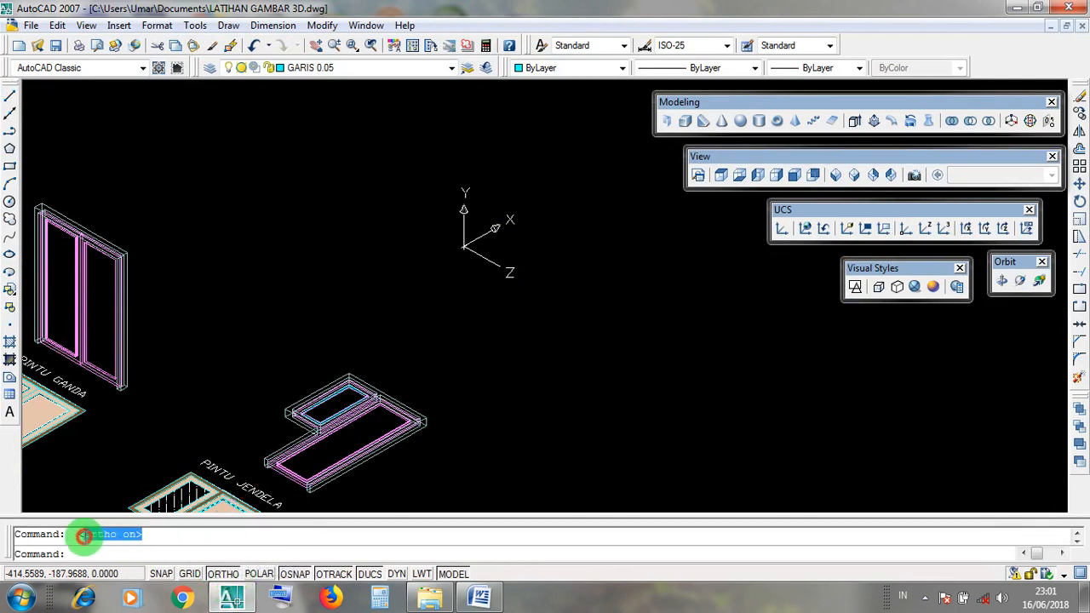
click(154, 542)
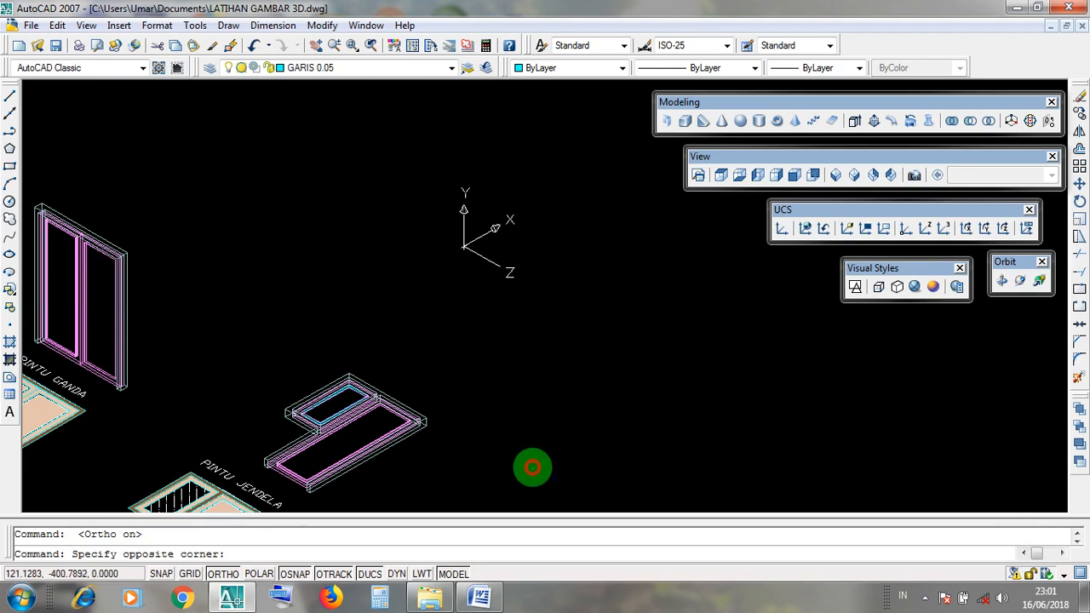
click(518, 416)
- Select the whole assembled door-and-window unit beside the PINTU JENDELA plan with a crossing window
scroll(392, 489, up, 4)
scroll(496, 445, down, 6)
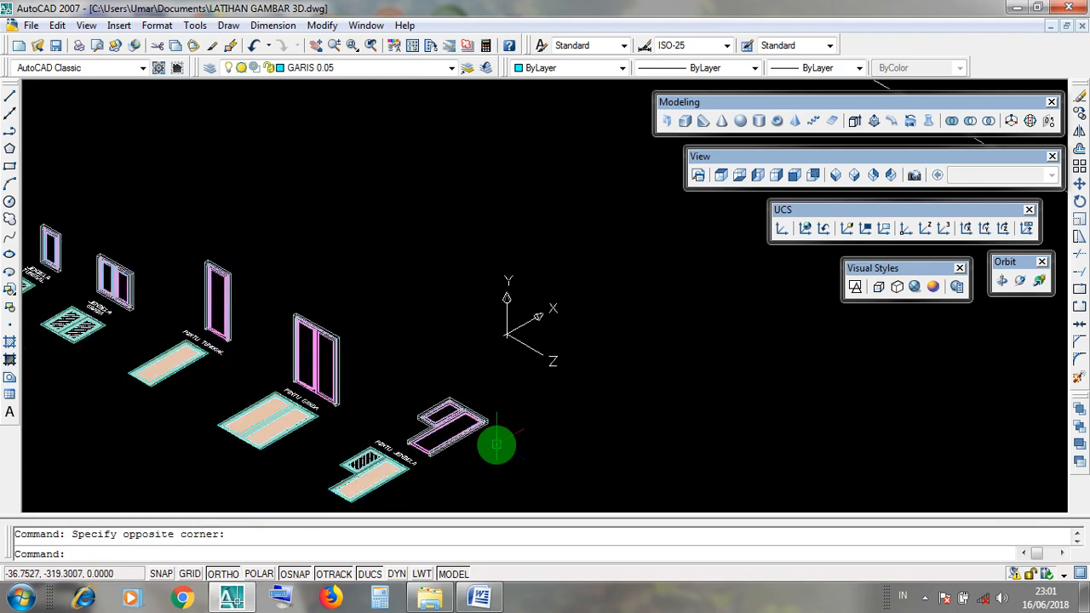
scroll(496, 445, up, 4)
click(510, 410)
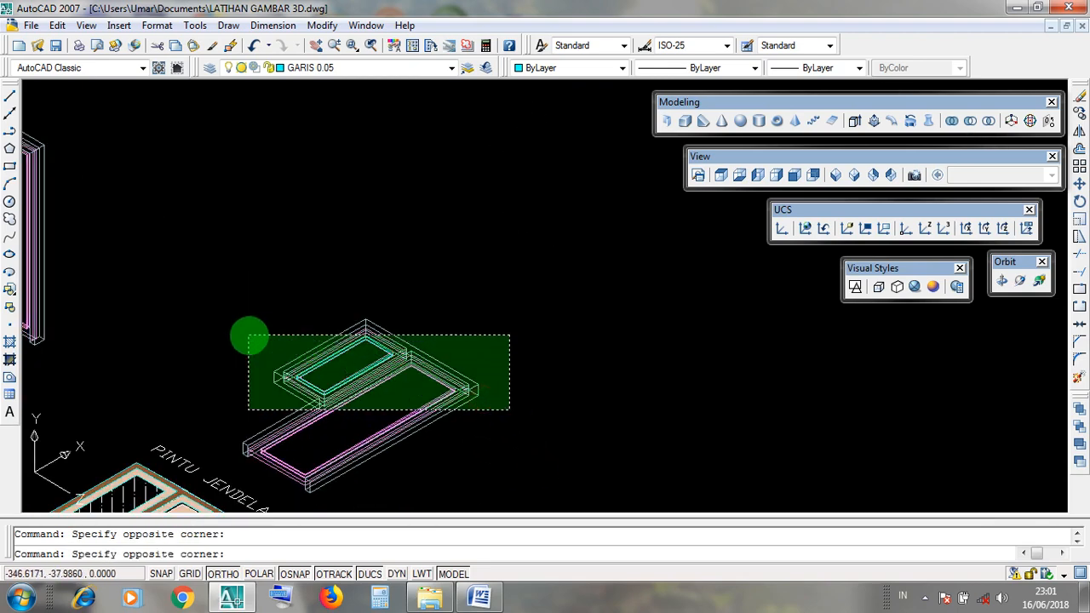
click(248, 337)
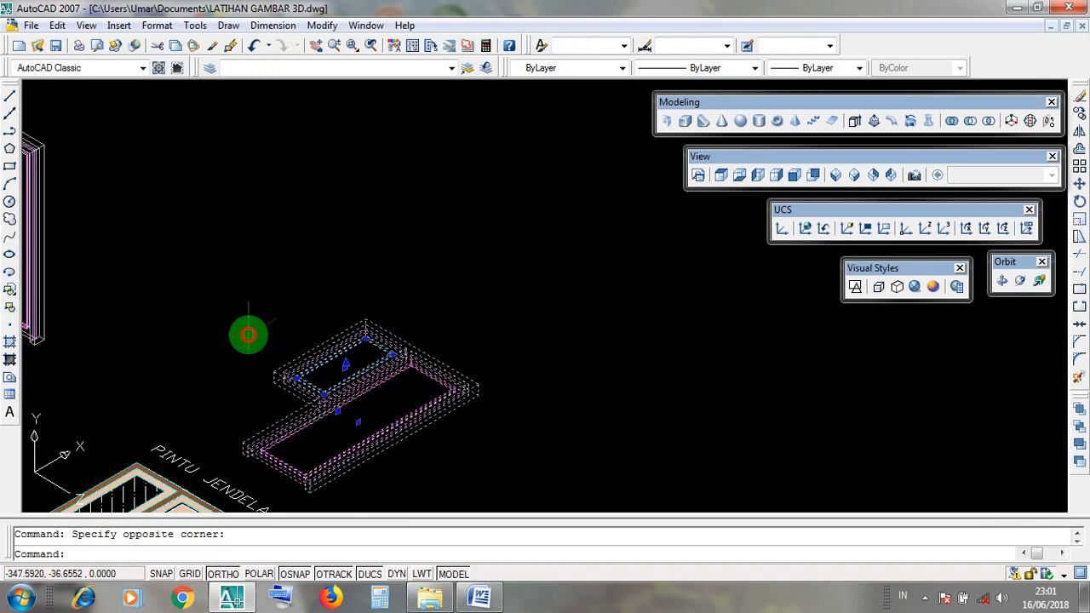
click(530, 417)
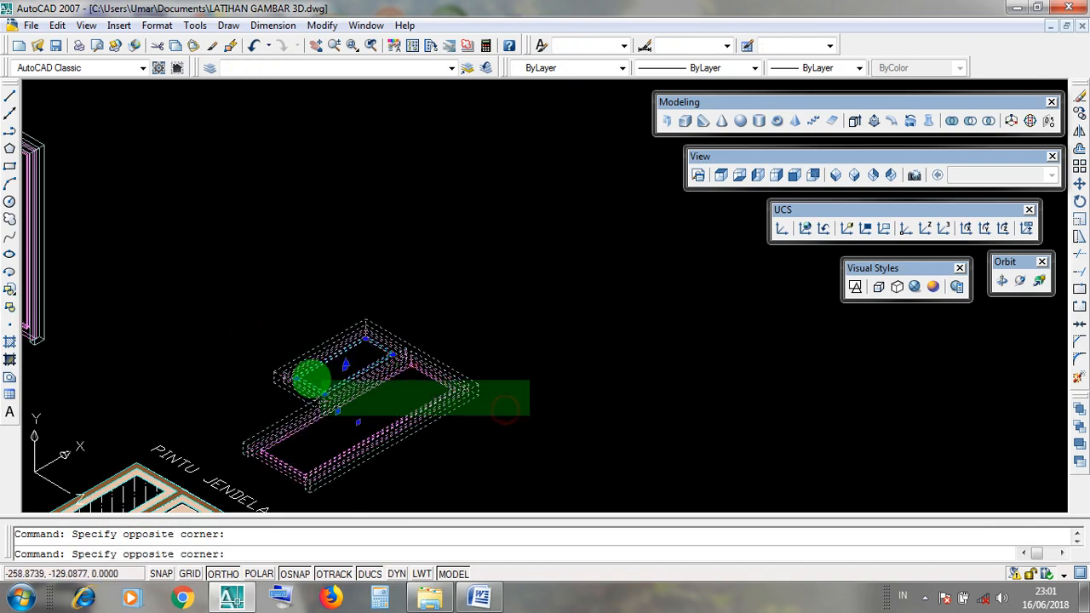
click(224, 358)
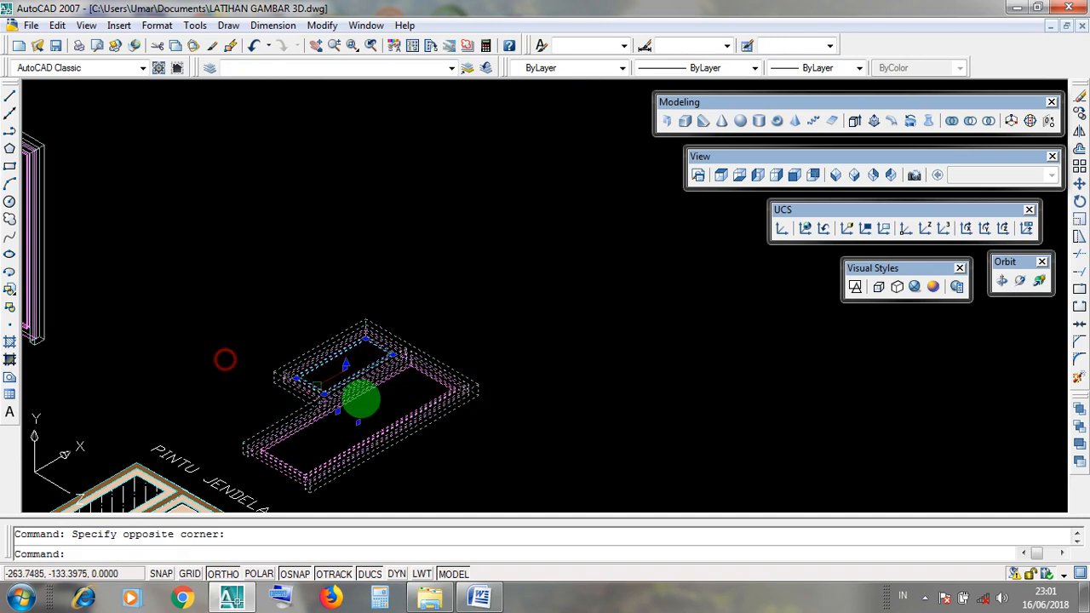
click(517, 436)
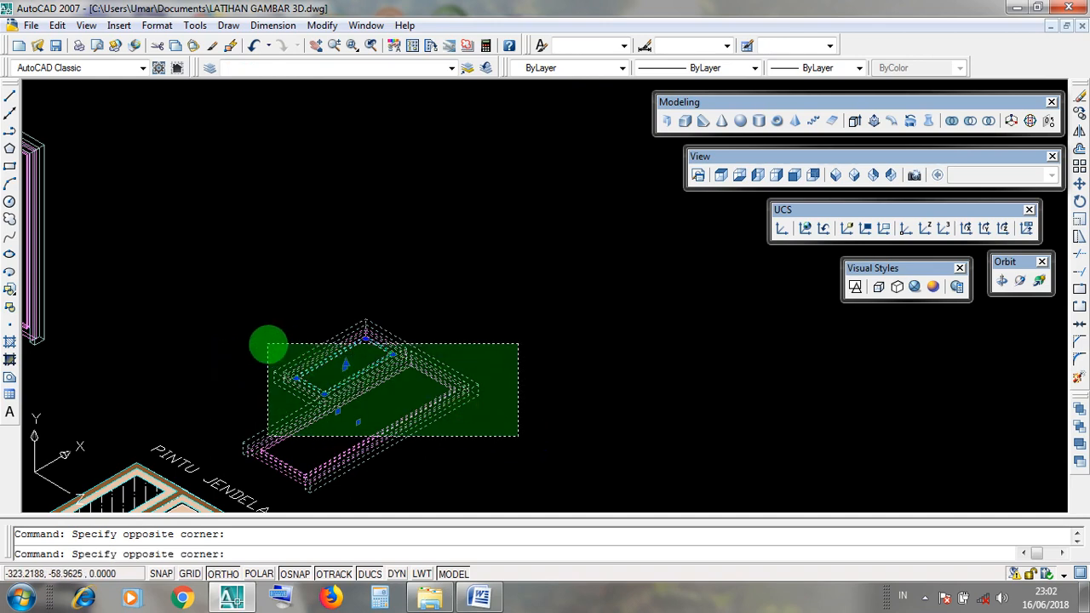
click(269, 344)
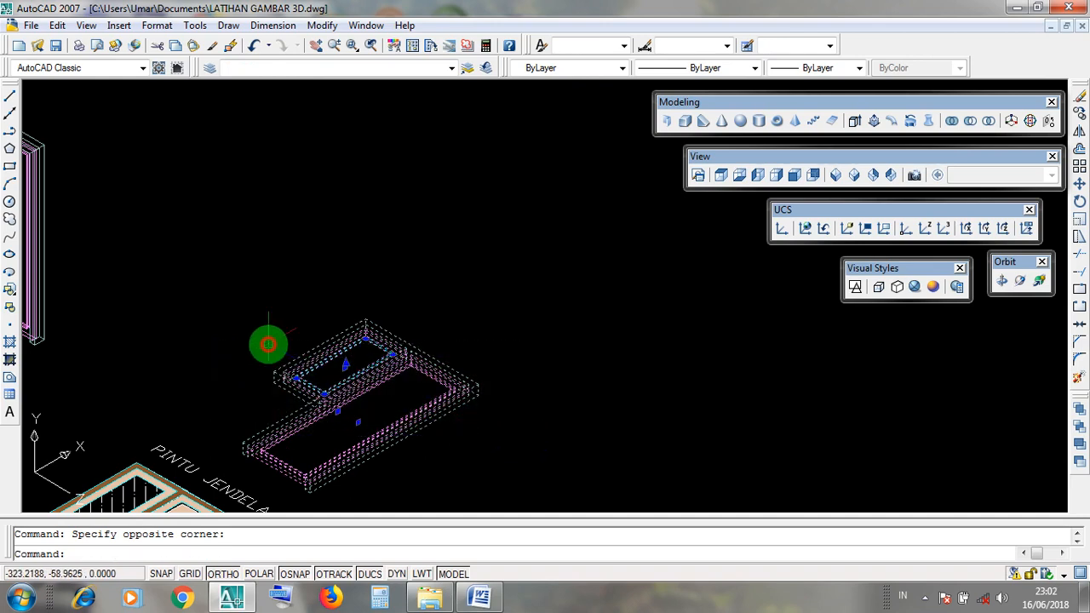
click(460, 443)
click(256, 350)
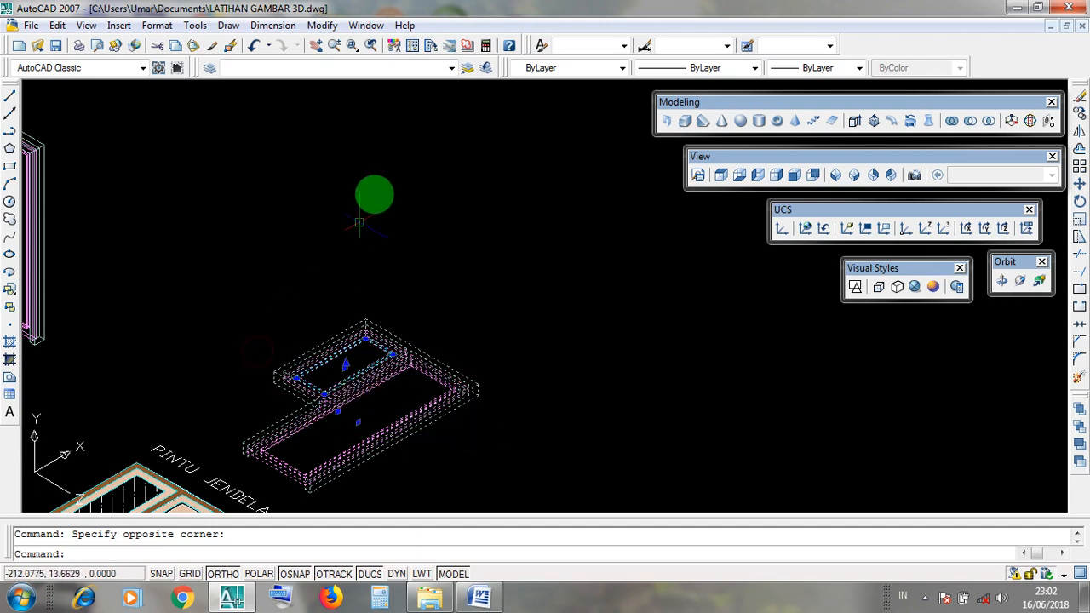
- Rotate the selected door-and-window unit 90° upright about the endpoint at the door frame's lowest outer corner, using Ortho for the angle
click(324, 25)
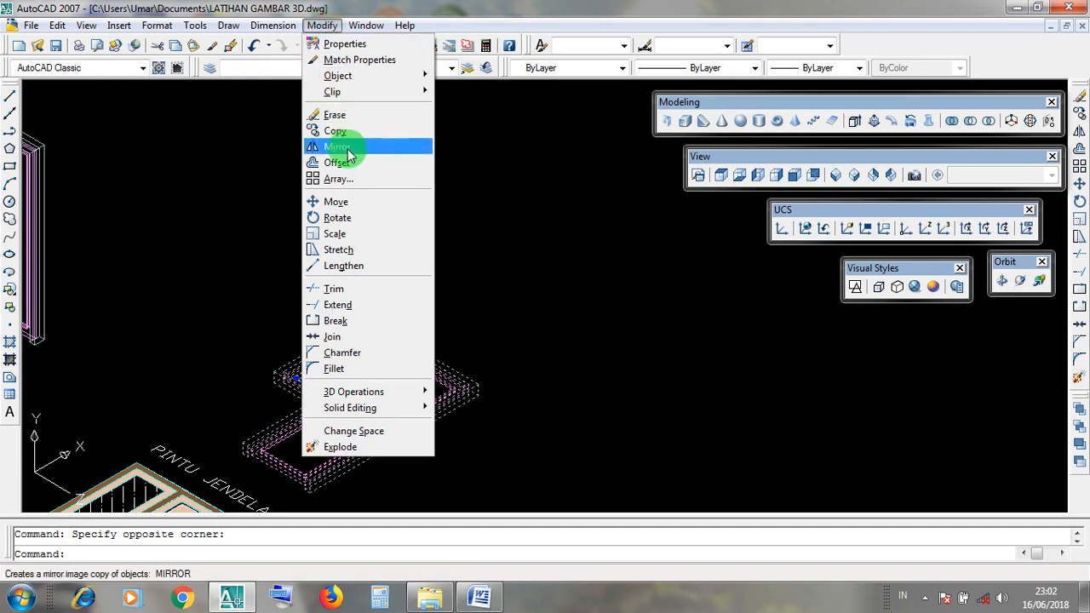
click(361, 218)
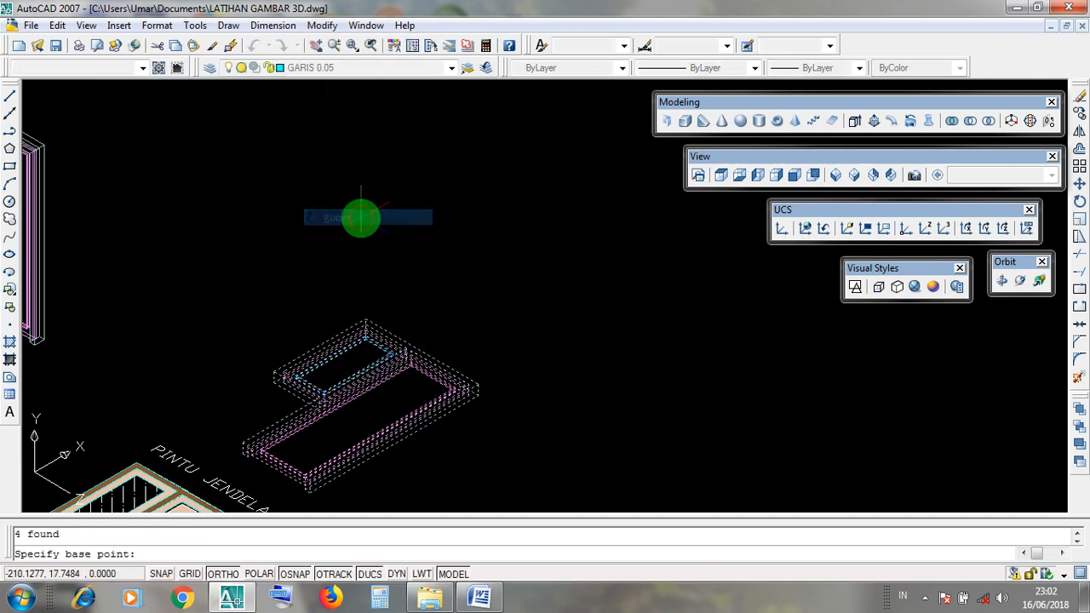
middle_drag(441, 419, 499, 366)
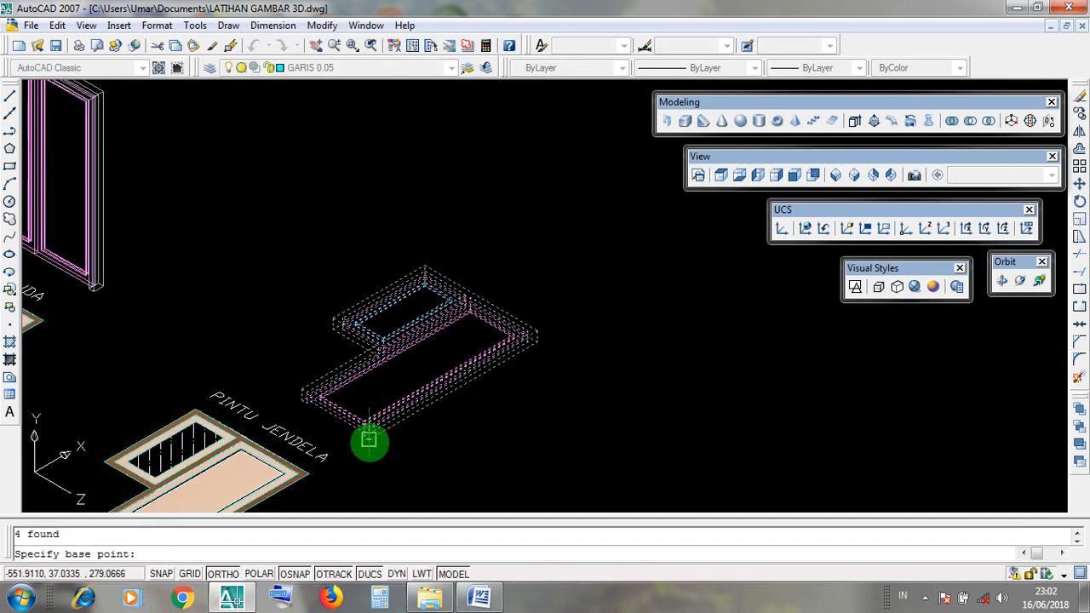
scroll(369, 440, up, 5)
scroll(377, 454, down, 5)
scroll(377, 453, up, 4)
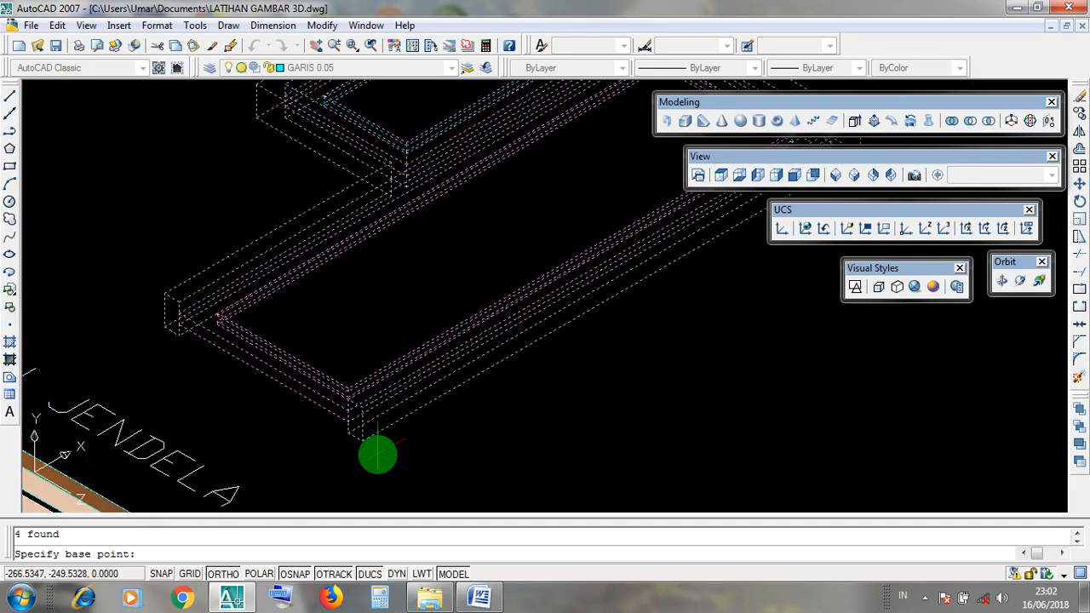
scroll(364, 444, down, 5)
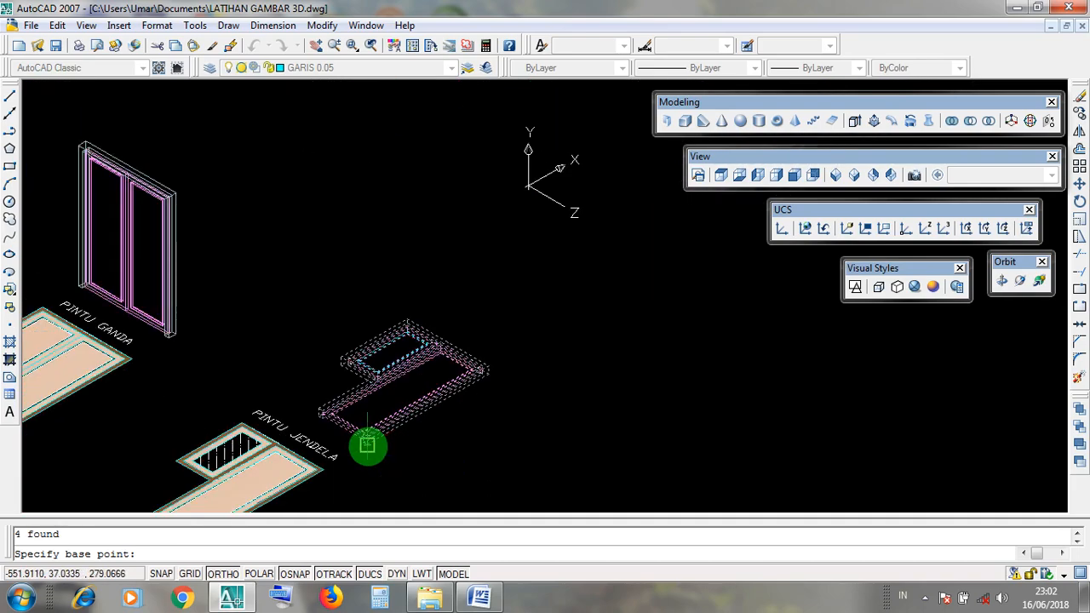
scroll(361, 452, up, 6)
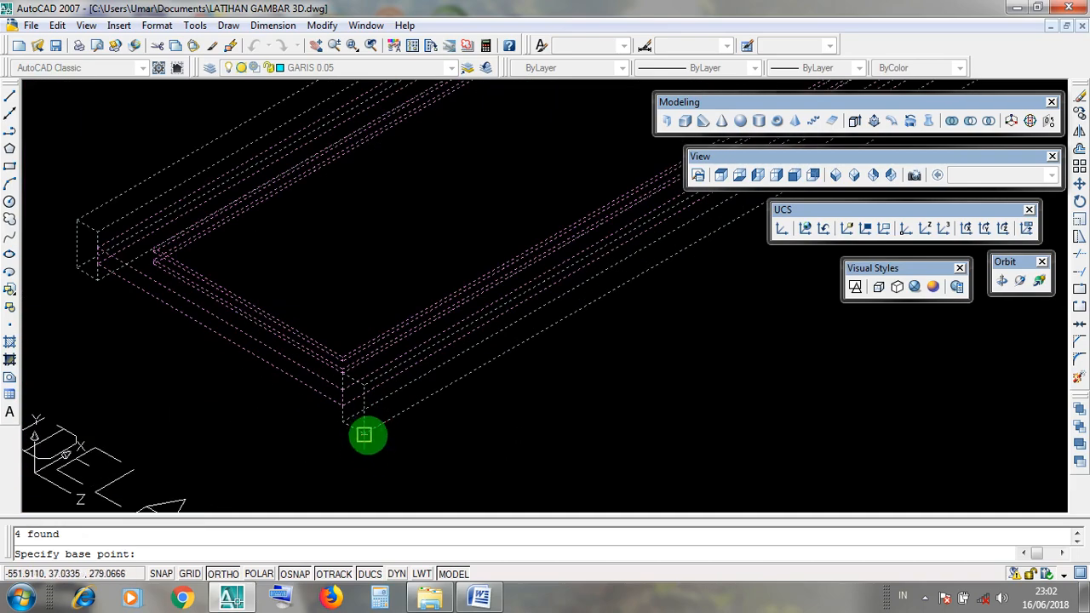
scroll(366, 435, down, 4)
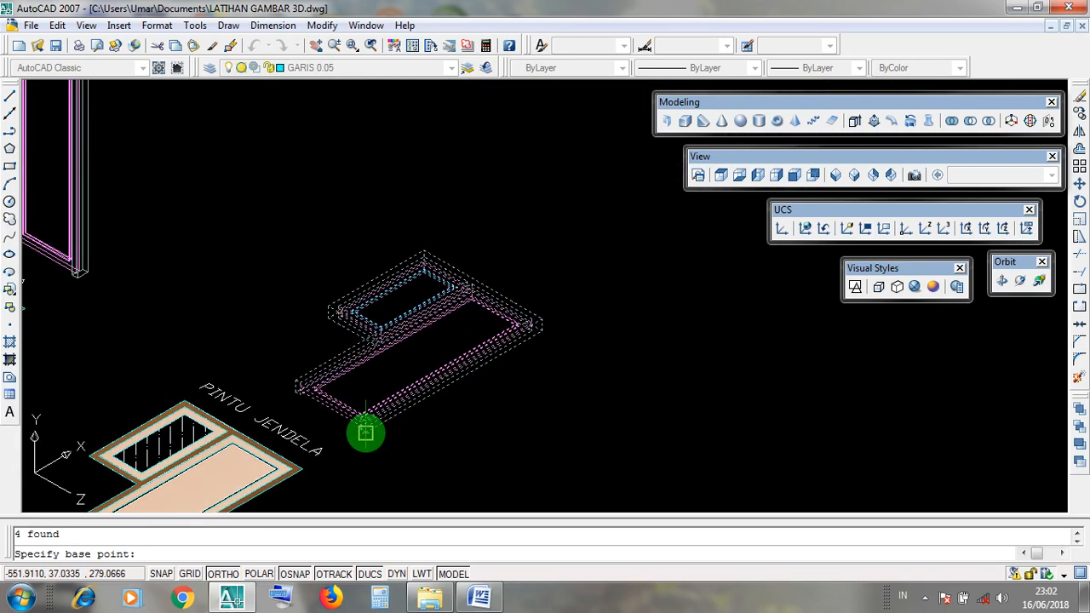
scroll(365, 434, up, 5)
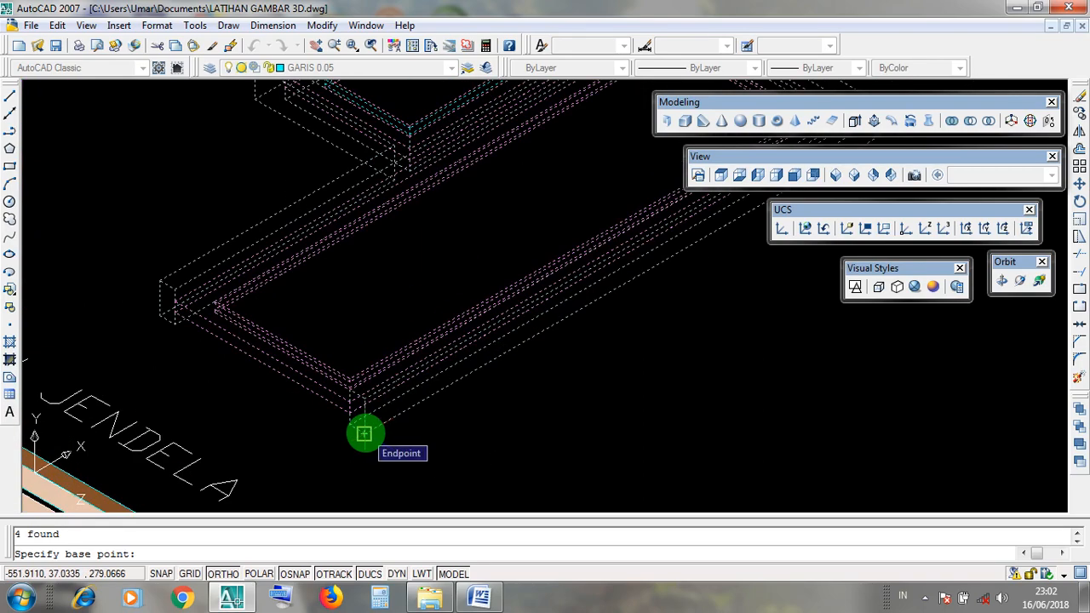
scroll(363, 434, down, 4)
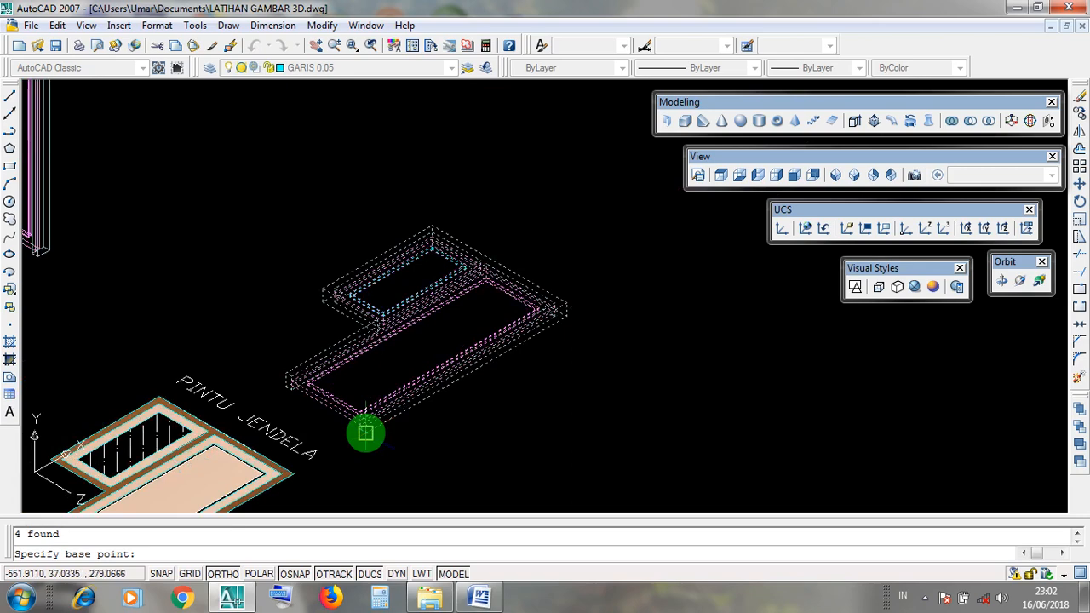
click(365, 433)
scroll(383, 256, down, 4)
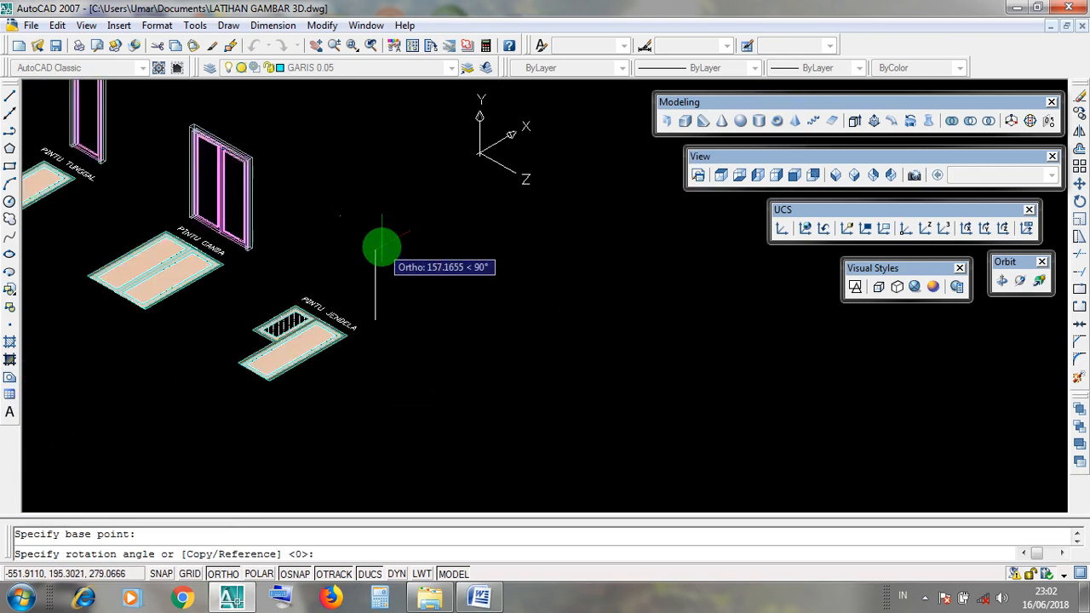
middle_drag(388, 275, 388, 366)
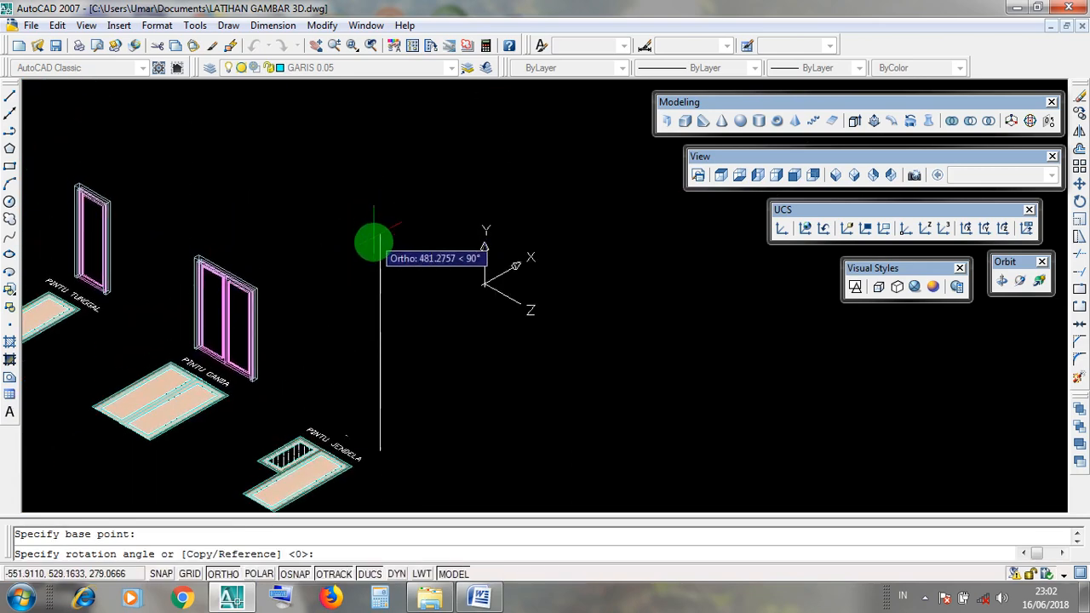
click(374, 252)
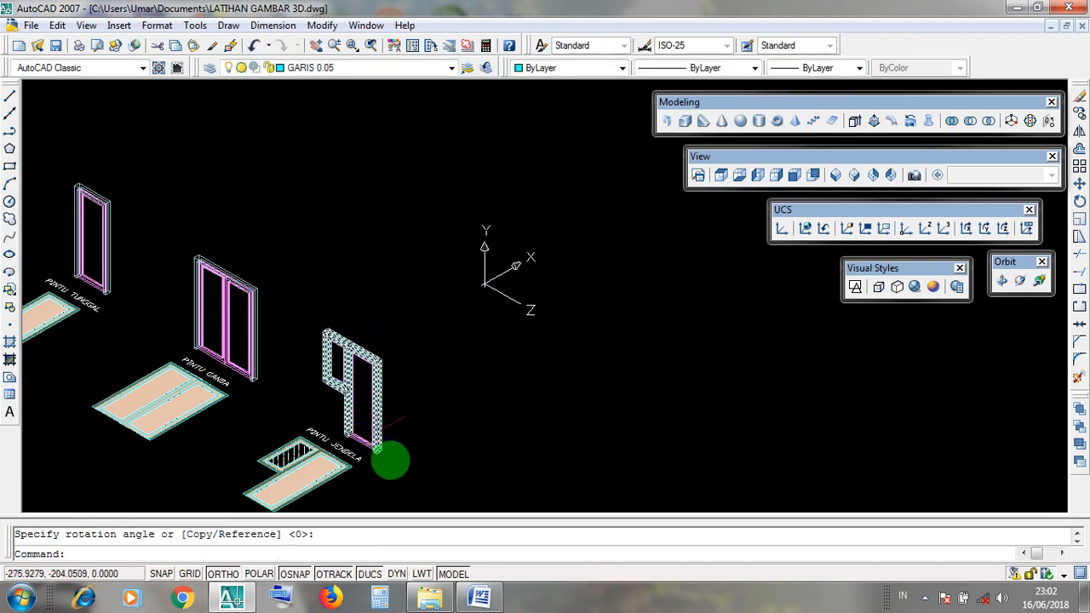
- Apply the Realistic visual style and examine the upright PINTU JENDELA unit alongside the other door and window models
middle_drag(389, 458, 700, 477)
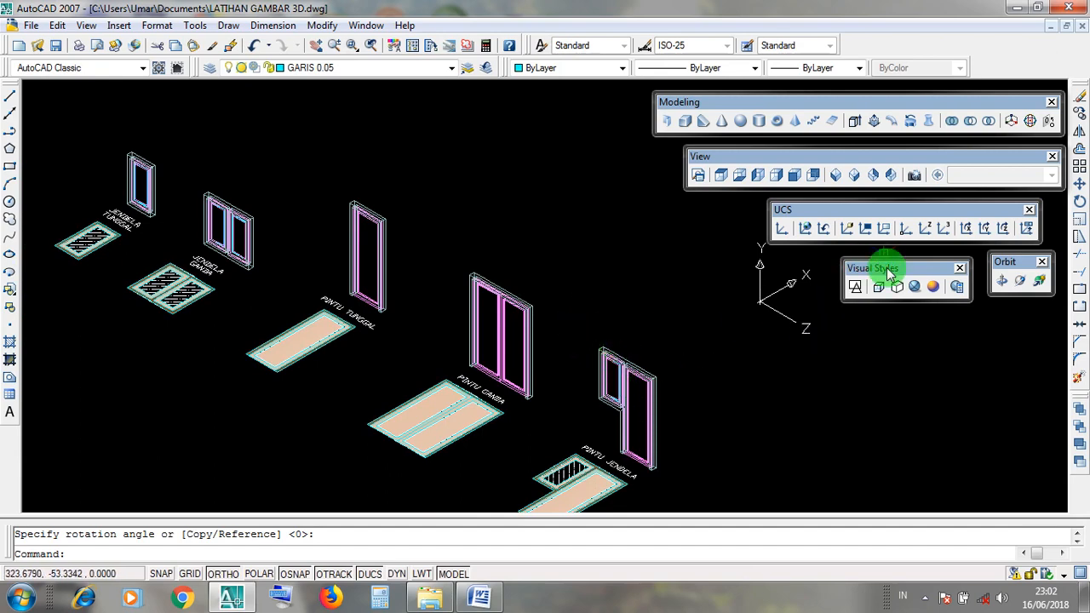
click(914, 286)
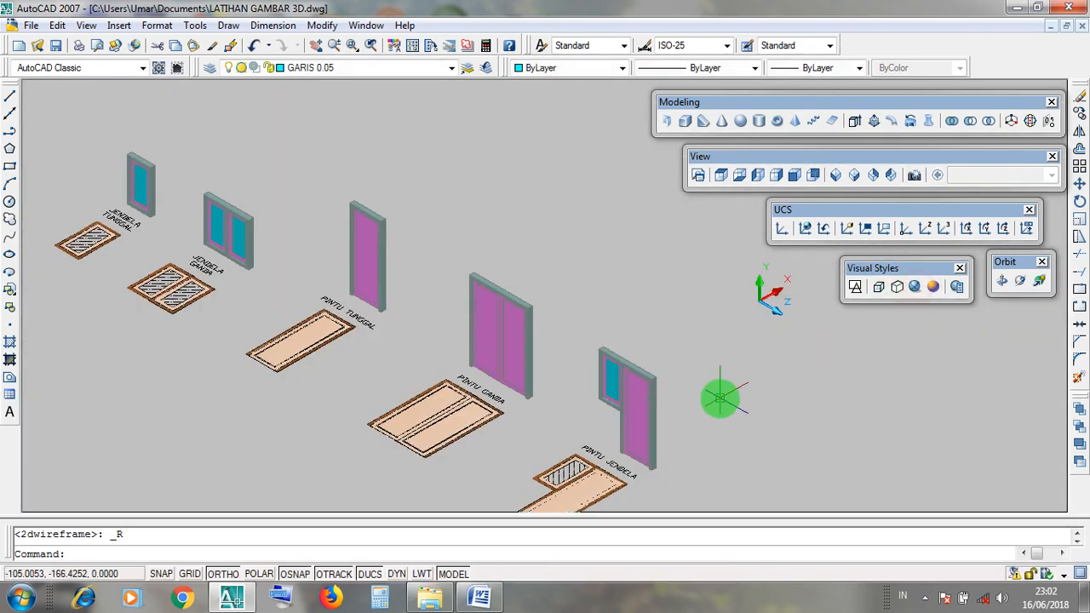
scroll(721, 398, up, 5)
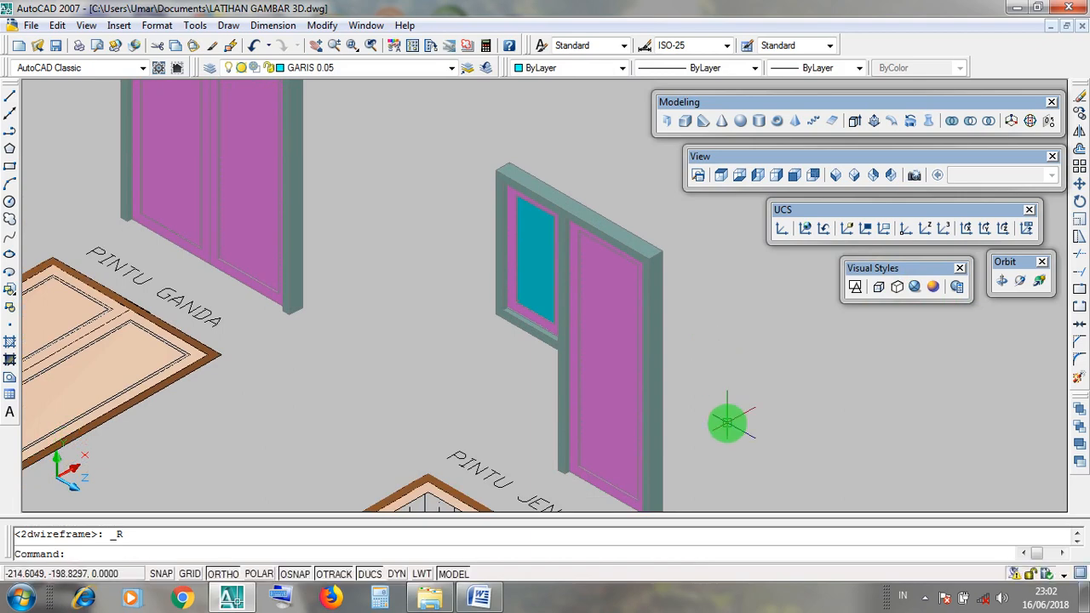
scroll(728, 424, down, 4)
mouse_move(722, 340)
middle_down()
mouse_move(739, 368)
mouse_move(703, 366)
middle_up()
scroll(733, 365, down, 2)
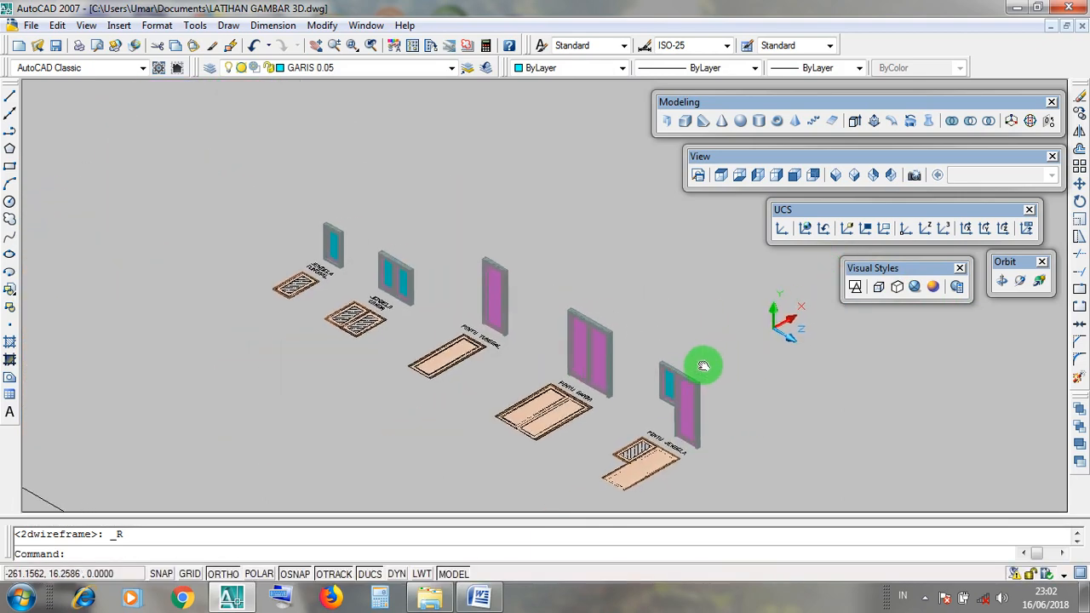
- Return the model to the 2D Wireframe visual style and save the drawing
drag(864, 270, 865, 271)
click(856, 287)
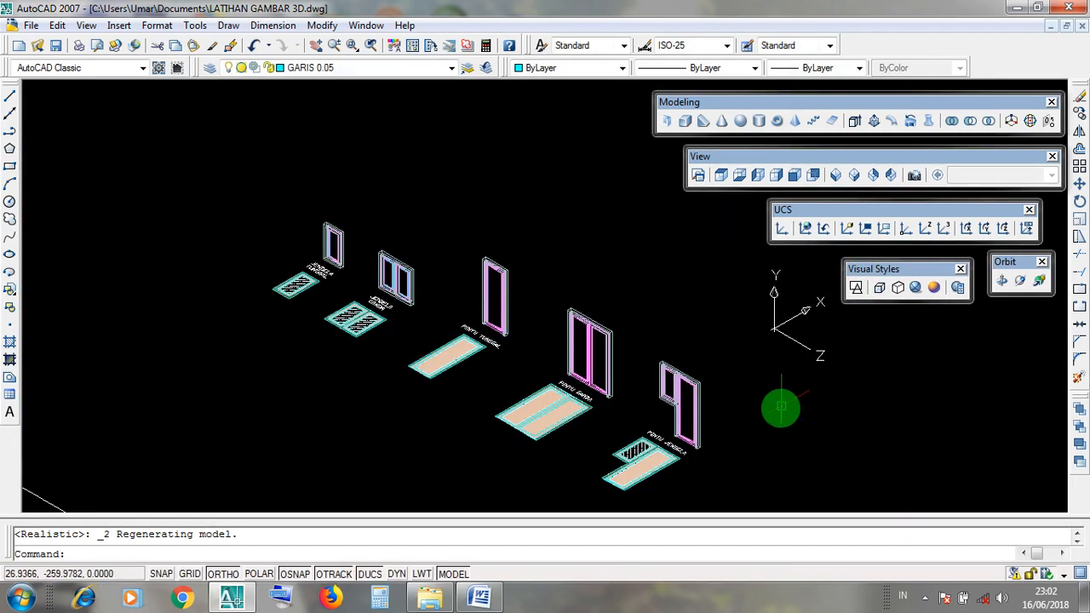
middle_drag(780, 409, 735, 409)
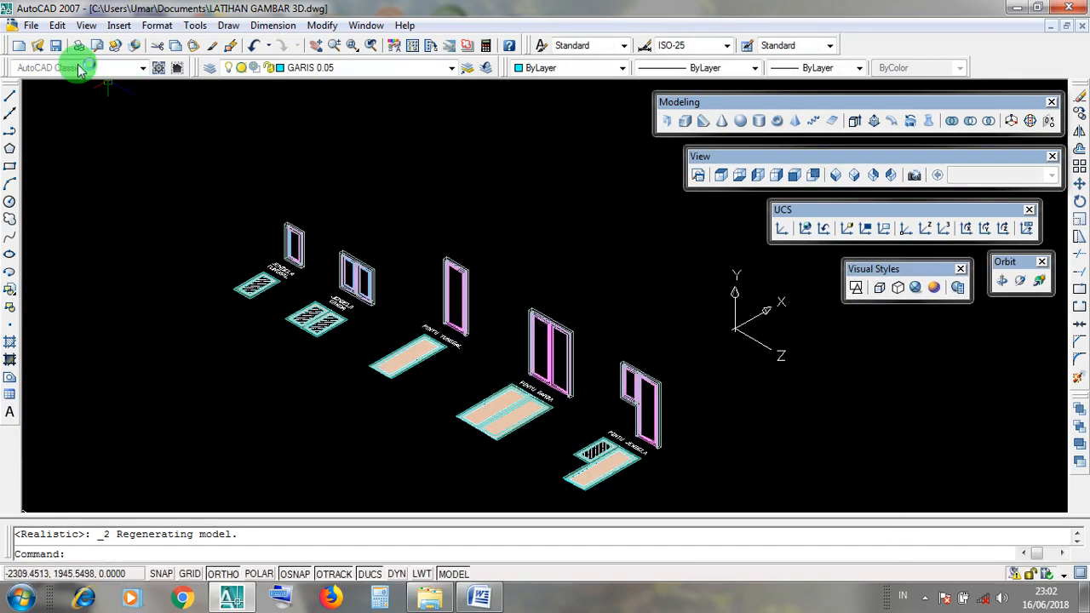
click(56, 47)
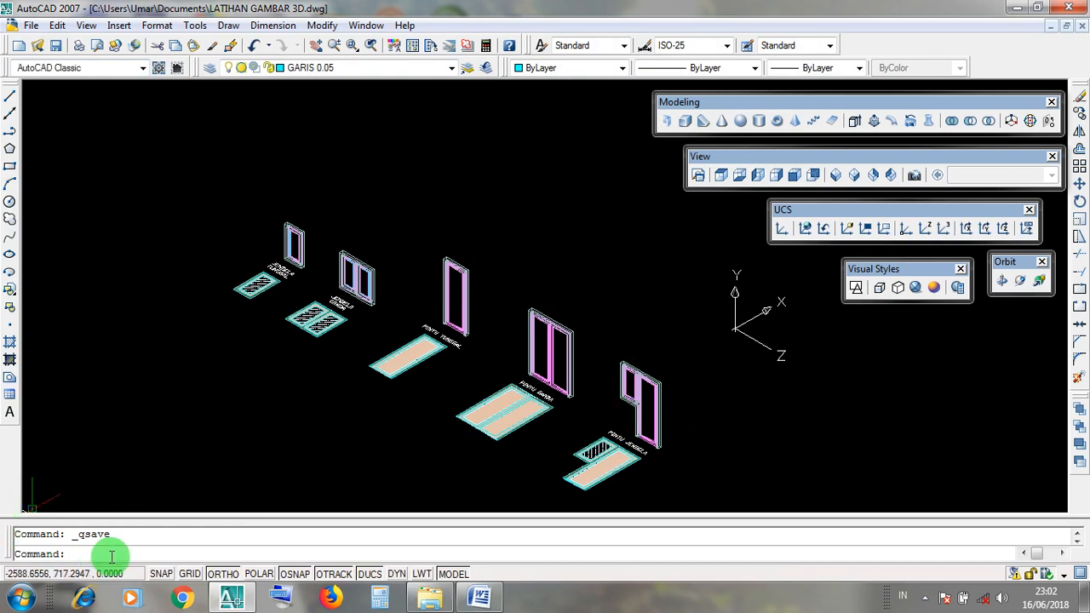
click(1019, 10)
click(924, 600)
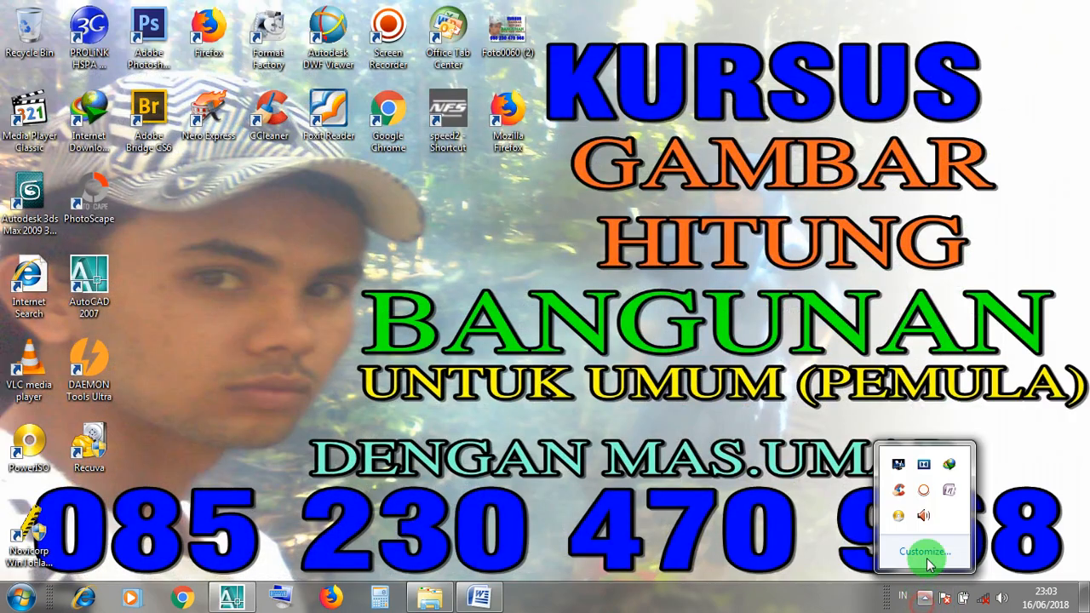